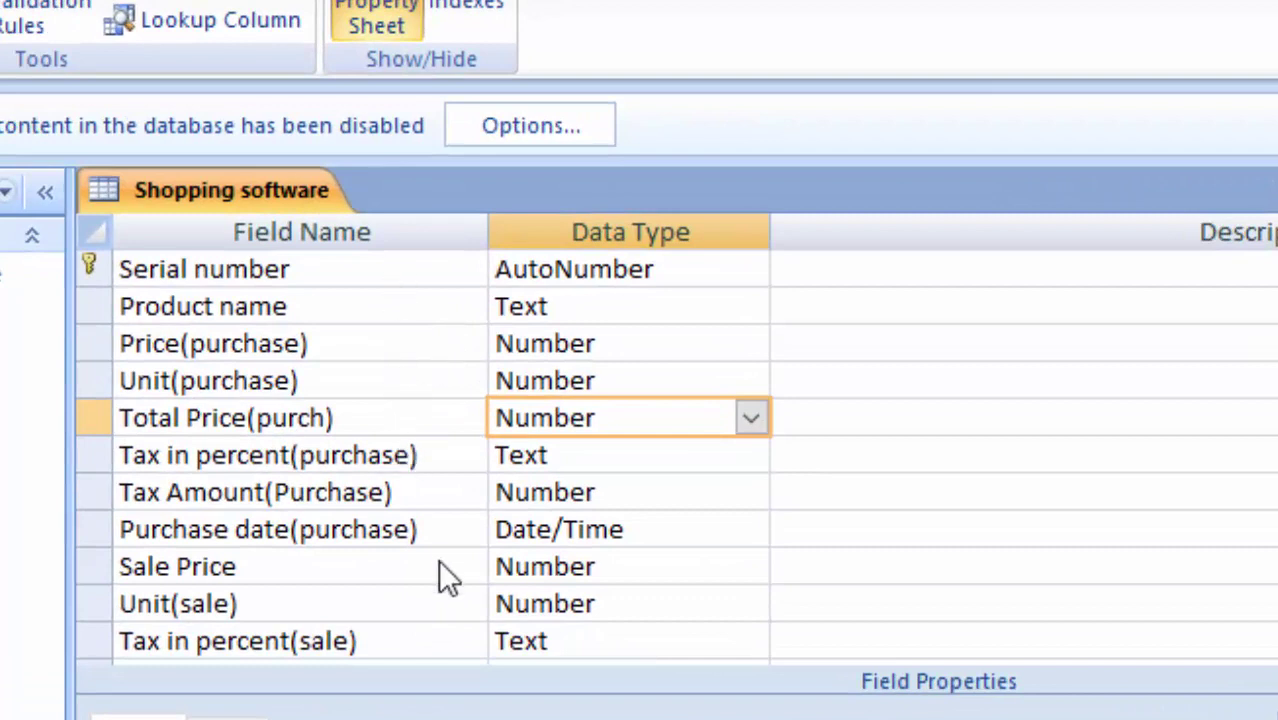
Review the Shopping software field list, then switch to Datasheet view to show the Parle G record
{"action": "scroll", "coordinate": [440, 563], "scroll_direction": "down", "scroll_amount": 1}
{"action": "scroll", "coordinate": [440, 563], "scroll_direction": "down", "scroll_amount": 1}
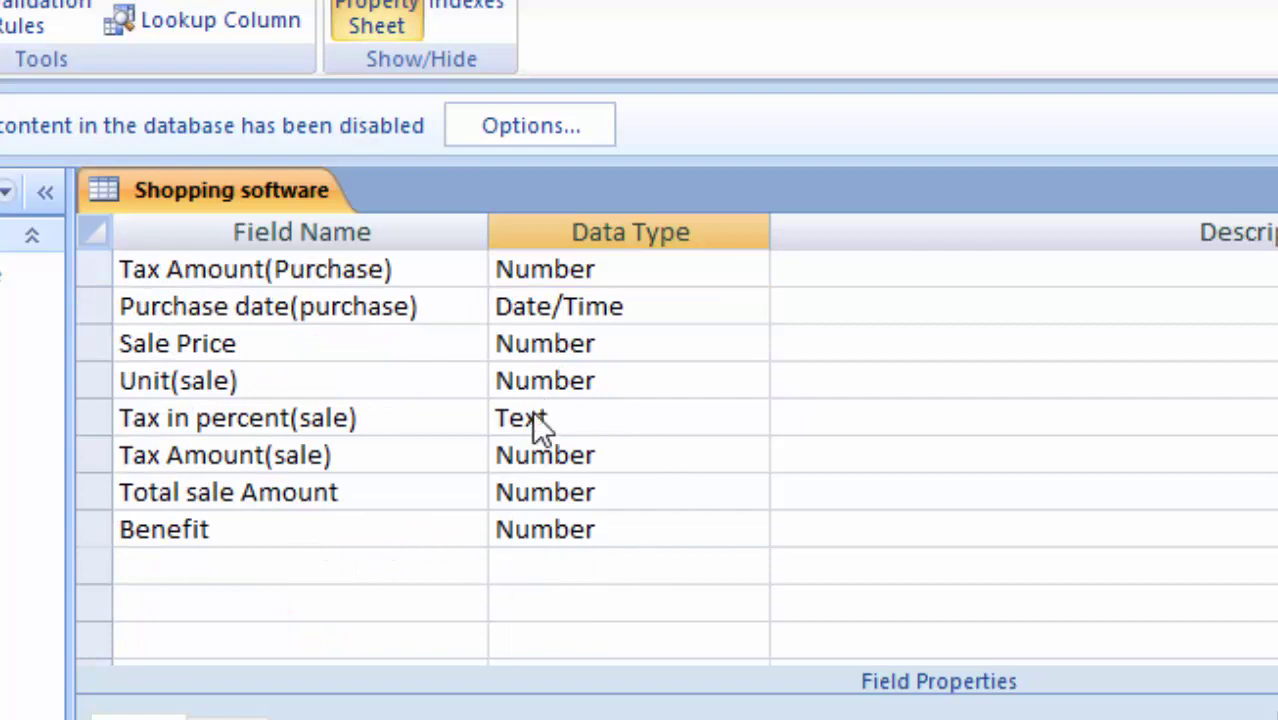
{"action": "scroll", "coordinate": [555, 540], "scroll_direction": "up", "scroll_amount": 2}
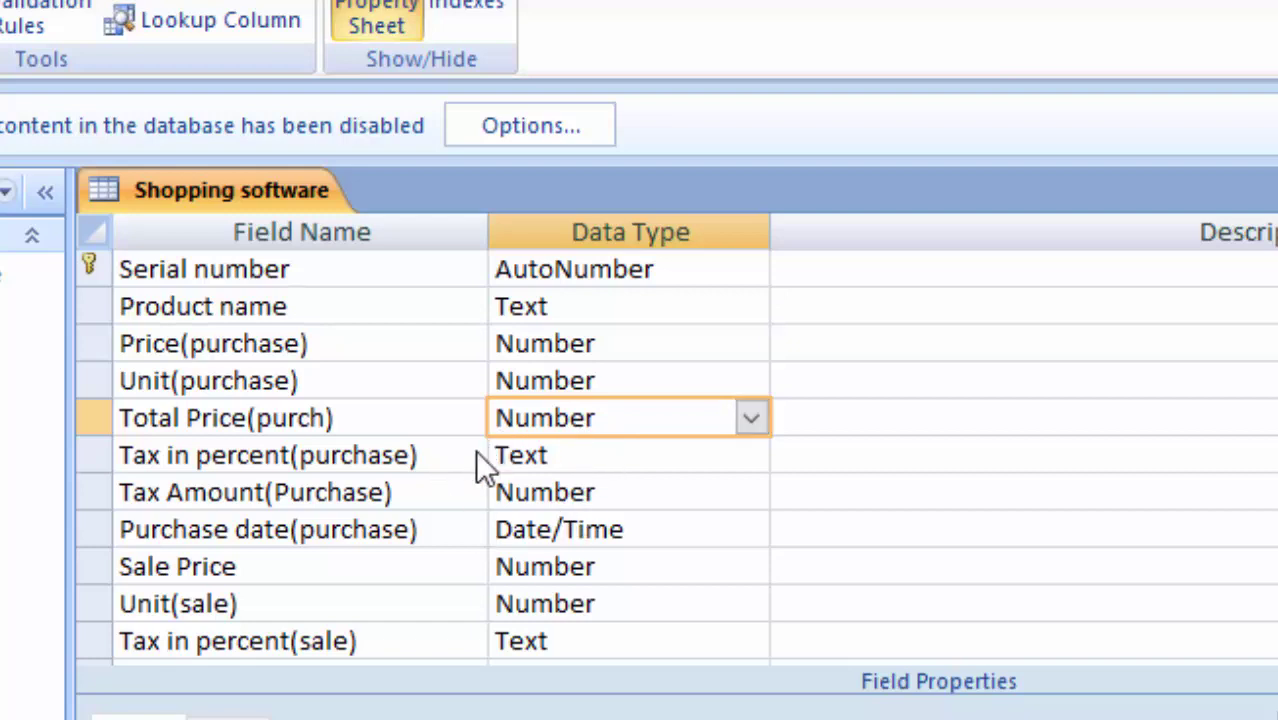
{"action": "scroll", "coordinate": [478, 462], "scroll_direction": "down", "scroll_amount": 1}
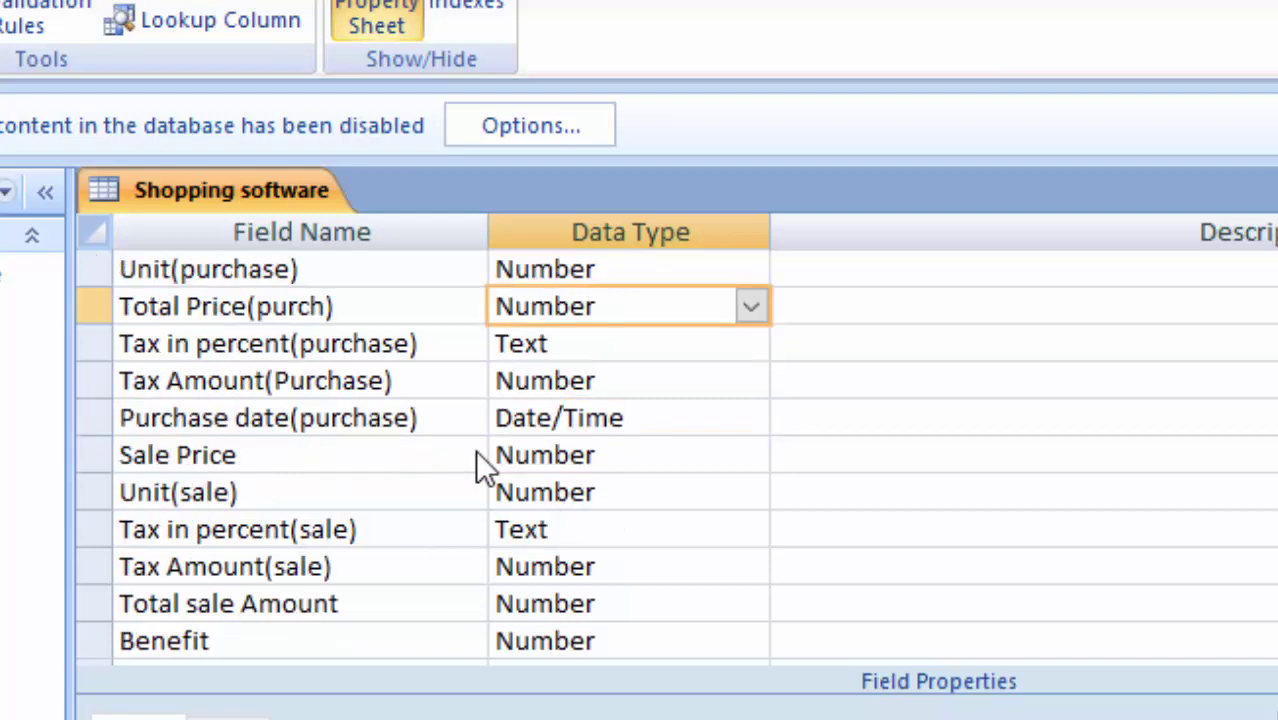
{"action": "scroll", "coordinate": [456, 489], "scroll_direction": "down", "scroll_amount": 1}
{"action": "scroll", "coordinate": [469, 561], "scroll_direction": "up", "scroll_amount": 2}
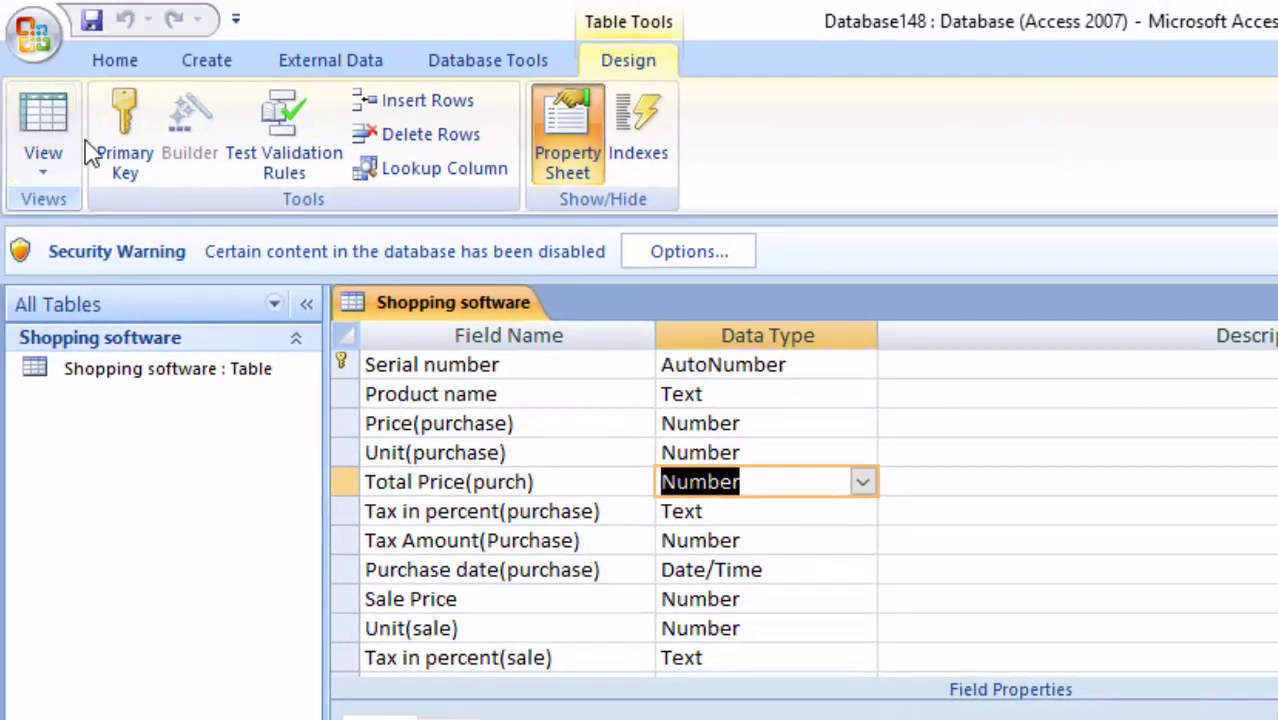
{"action": "left_click", "coordinate": [62, 100]}
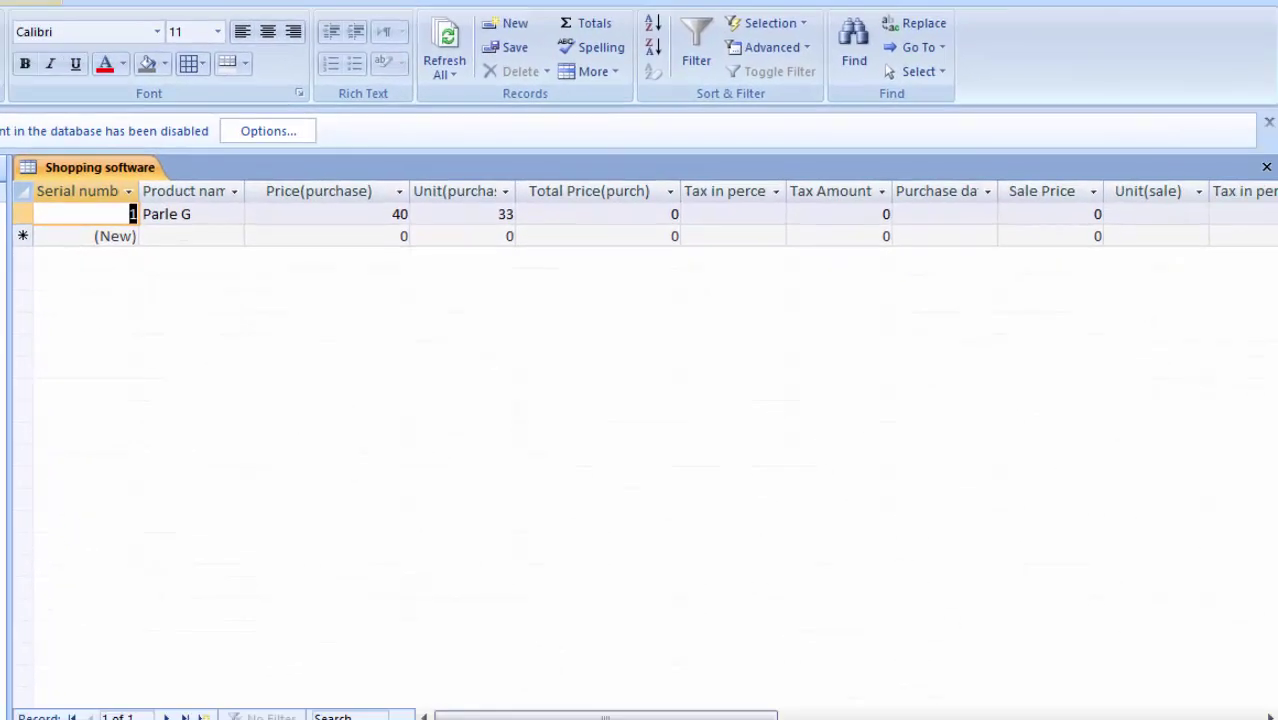
{"action": "left_click", "coordinate": [200, 57]}
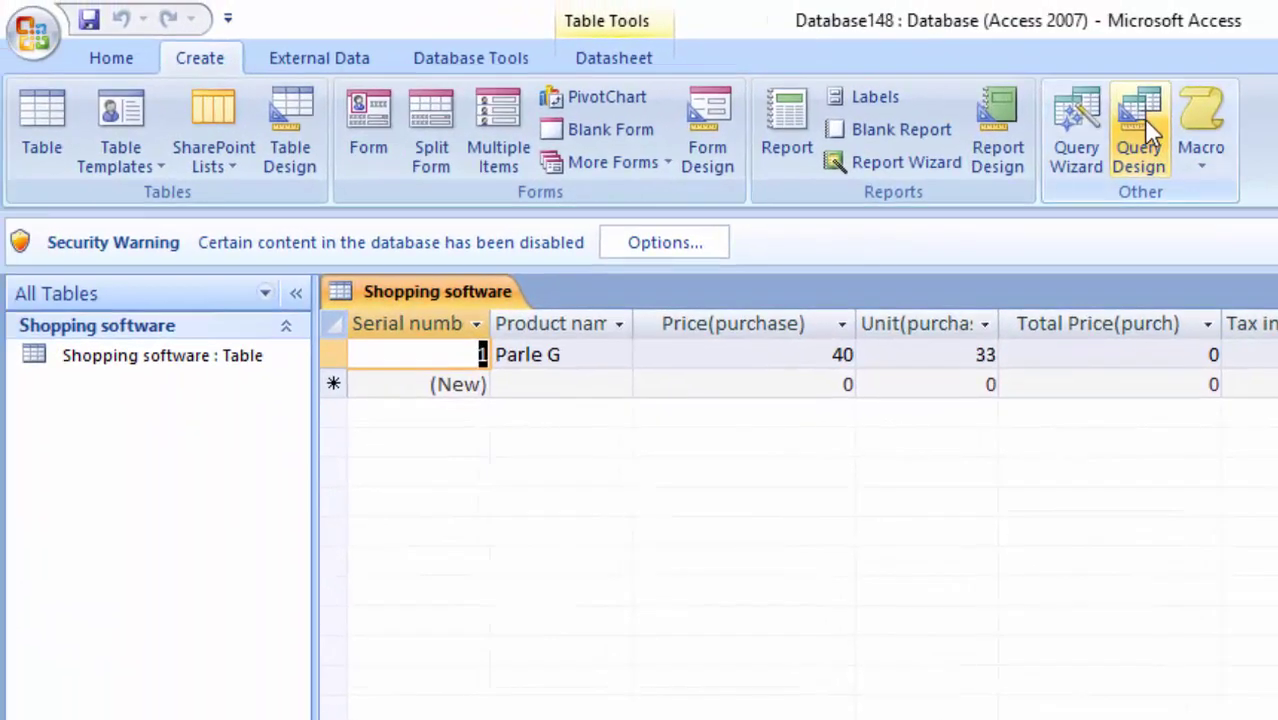
Start a new design-view query and add the Shopping software table to it
{"action": "left_click", "coordinate": [1139, 135]}
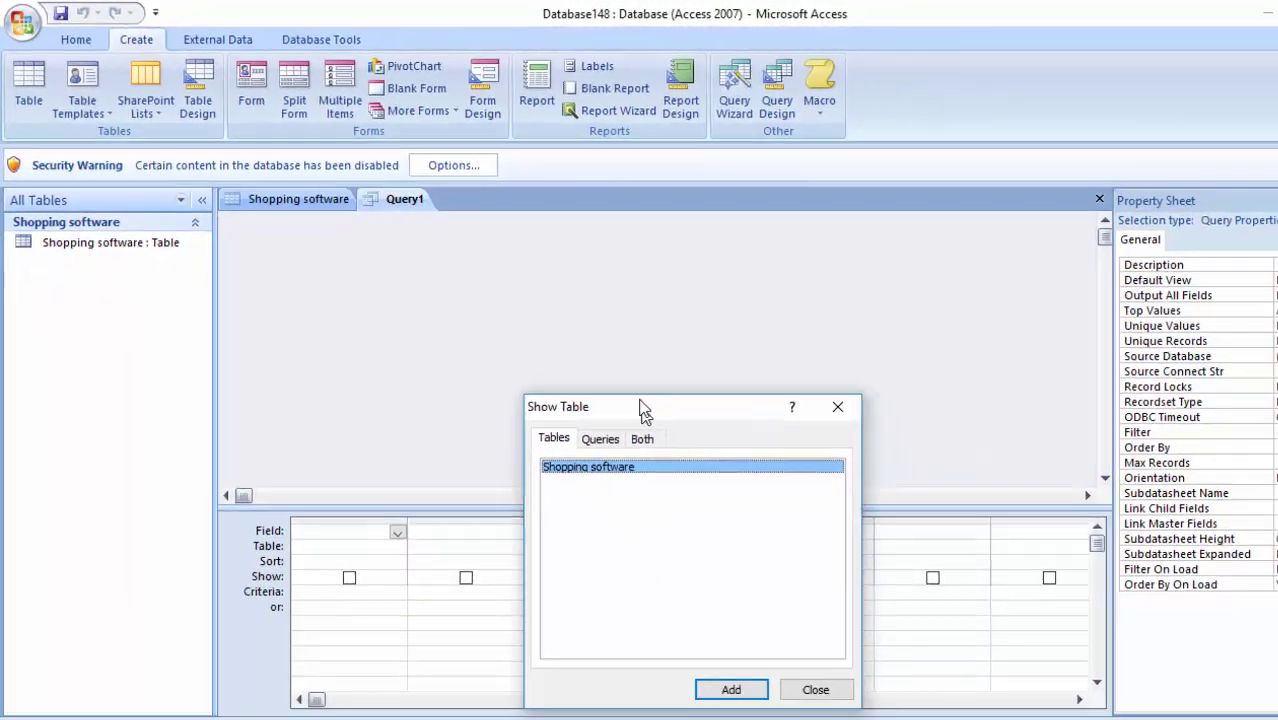
{"action": "left_click_drag", "start_coordinate": [950, 636], "coordinate": [830, 272]}
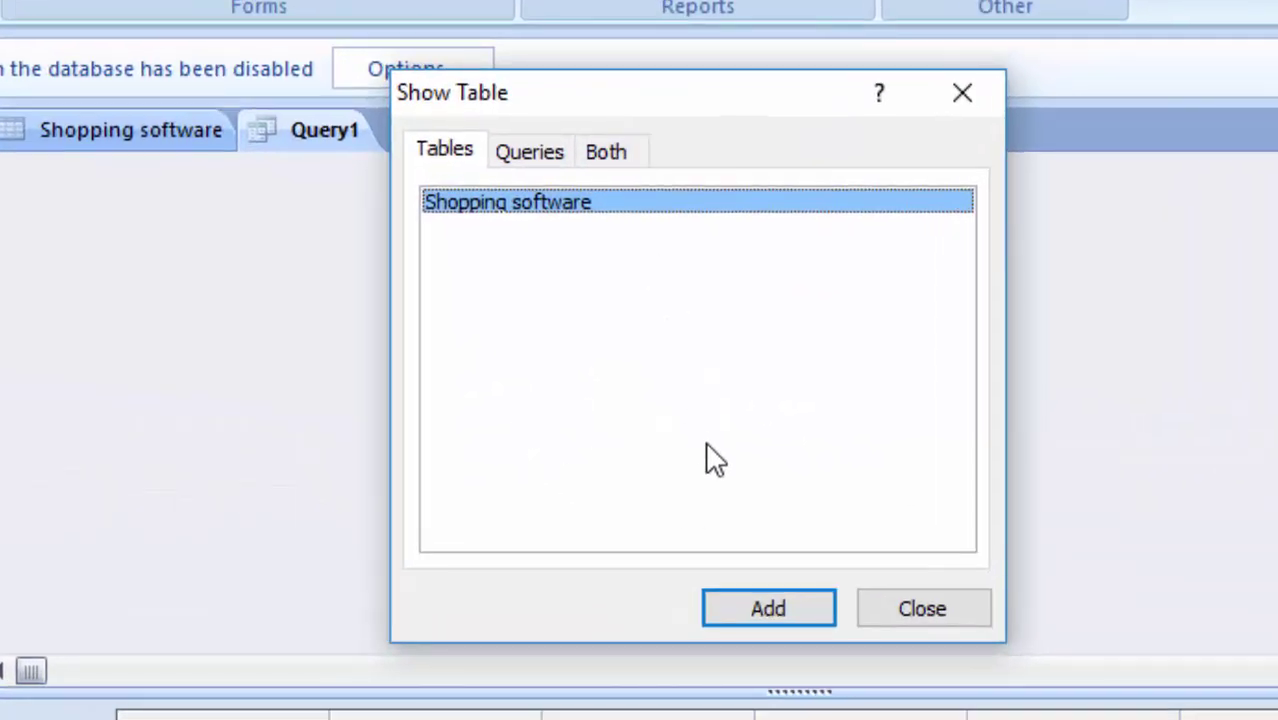
{"action": "left_click", "coordinate": [762, 604]}
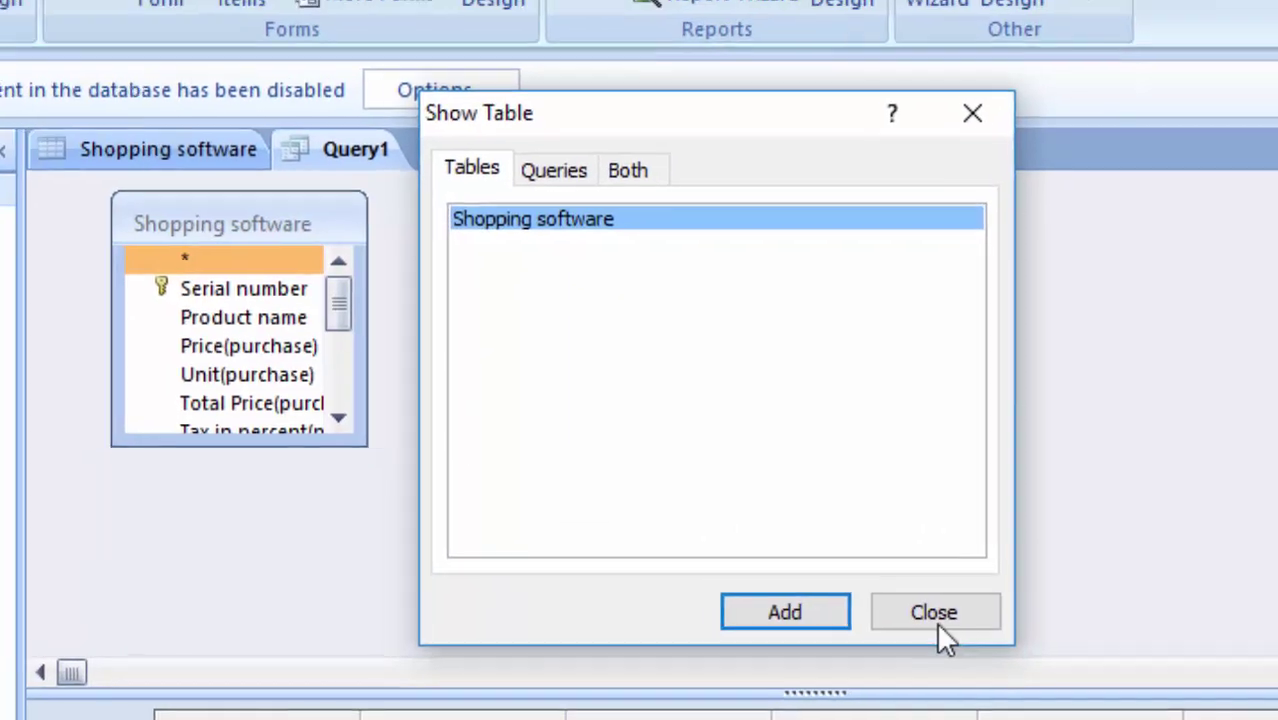
{"action": "left_click", "coordinate": [936, 614]}
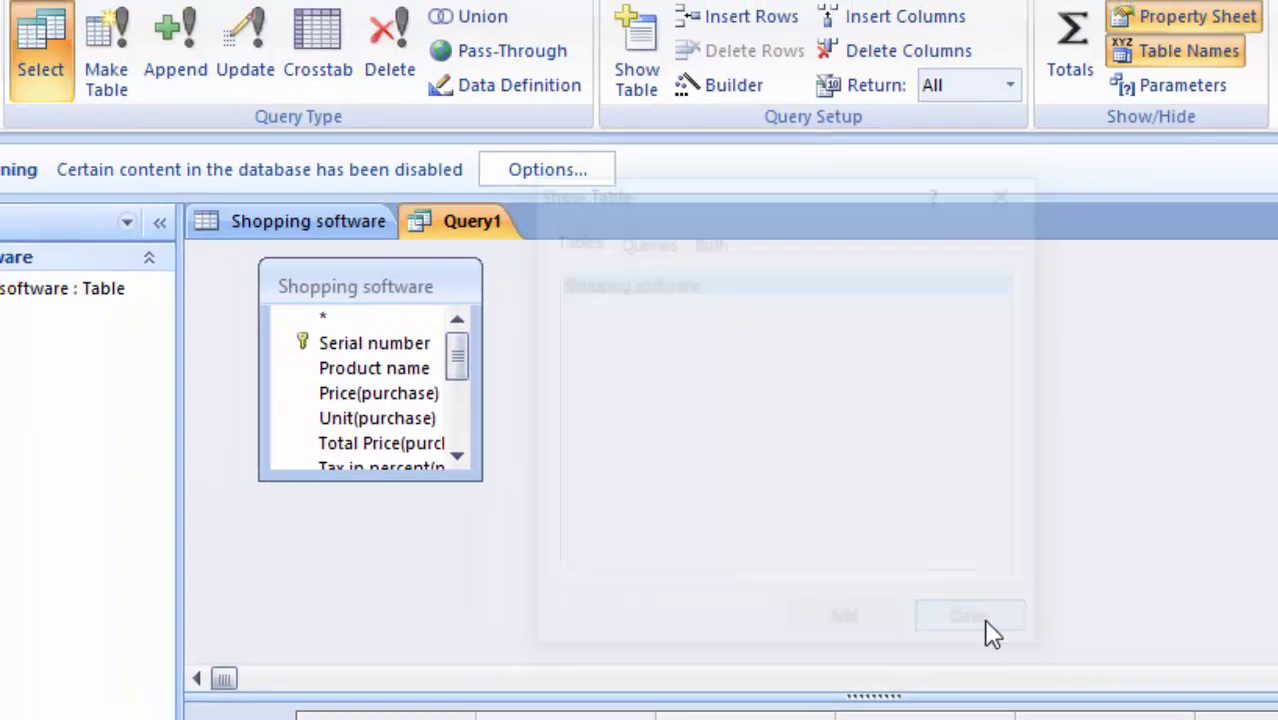
Add Serial number, Product name, Price(purchase), Unit(purchase) and Total Price(purch), then enlarge the table box
{"action": "double_click", "coordinate": [448, 362]}
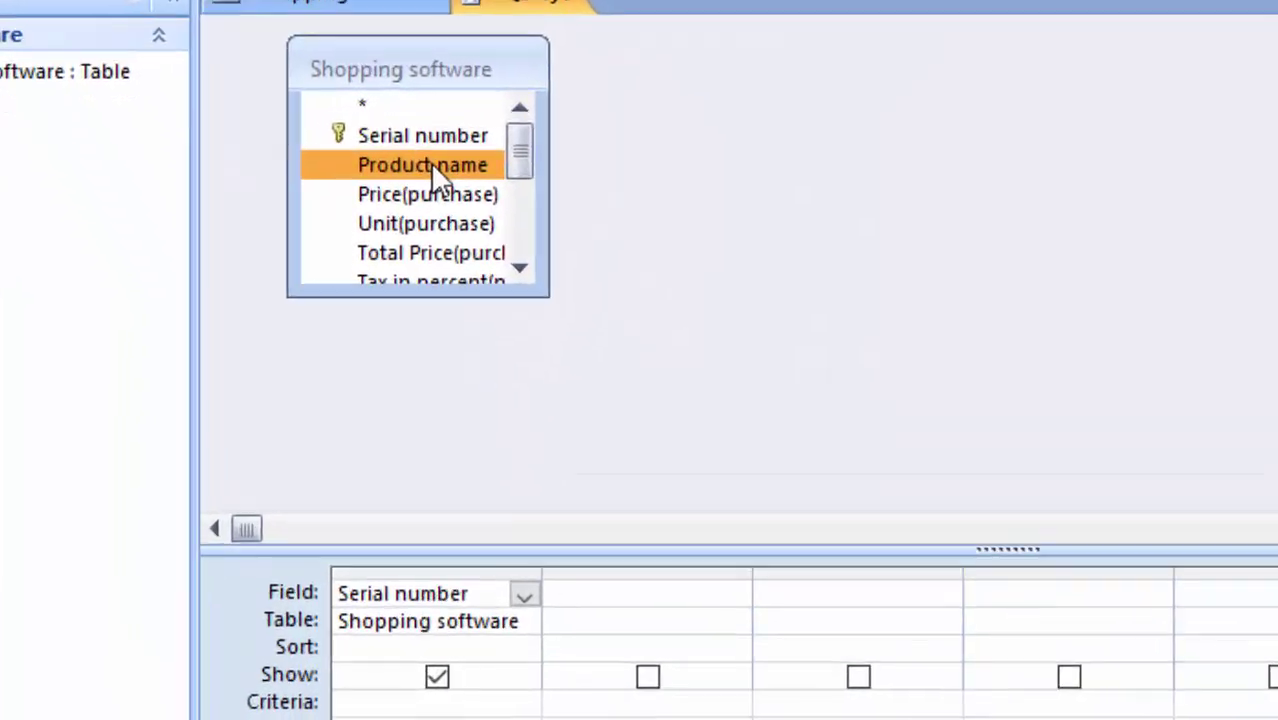
{"action": "double_click", "coordinate": [448, 382]}
{"action": "double_click", "coordinate": [446, 1]}
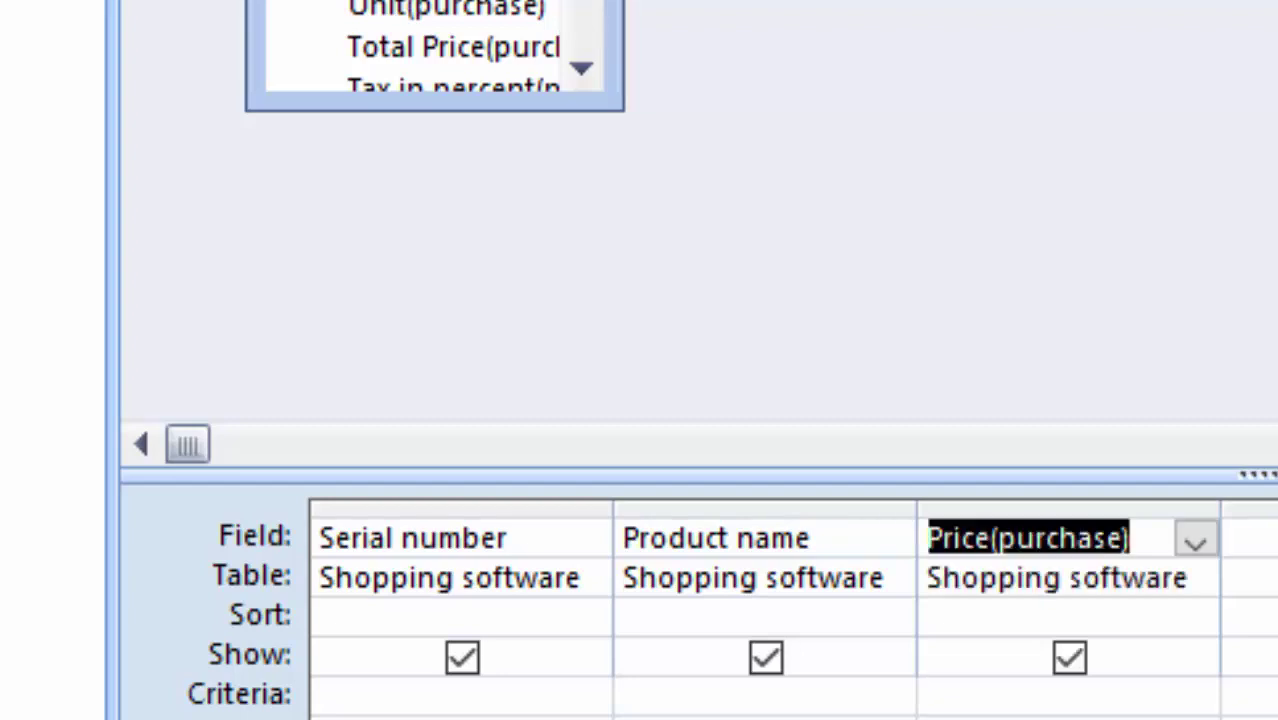
{"action": "double_click", "coordinate": [378, 171]}
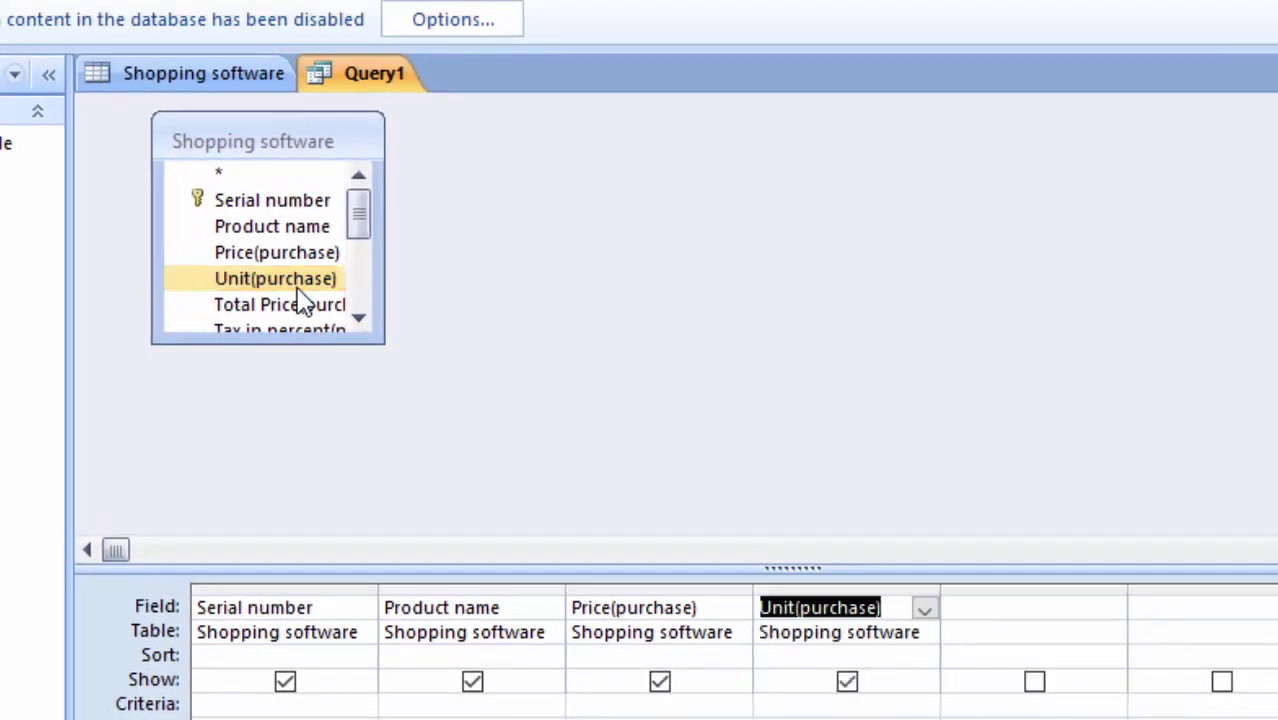
{"action": "double_click", "coordinate": [300, 308]}
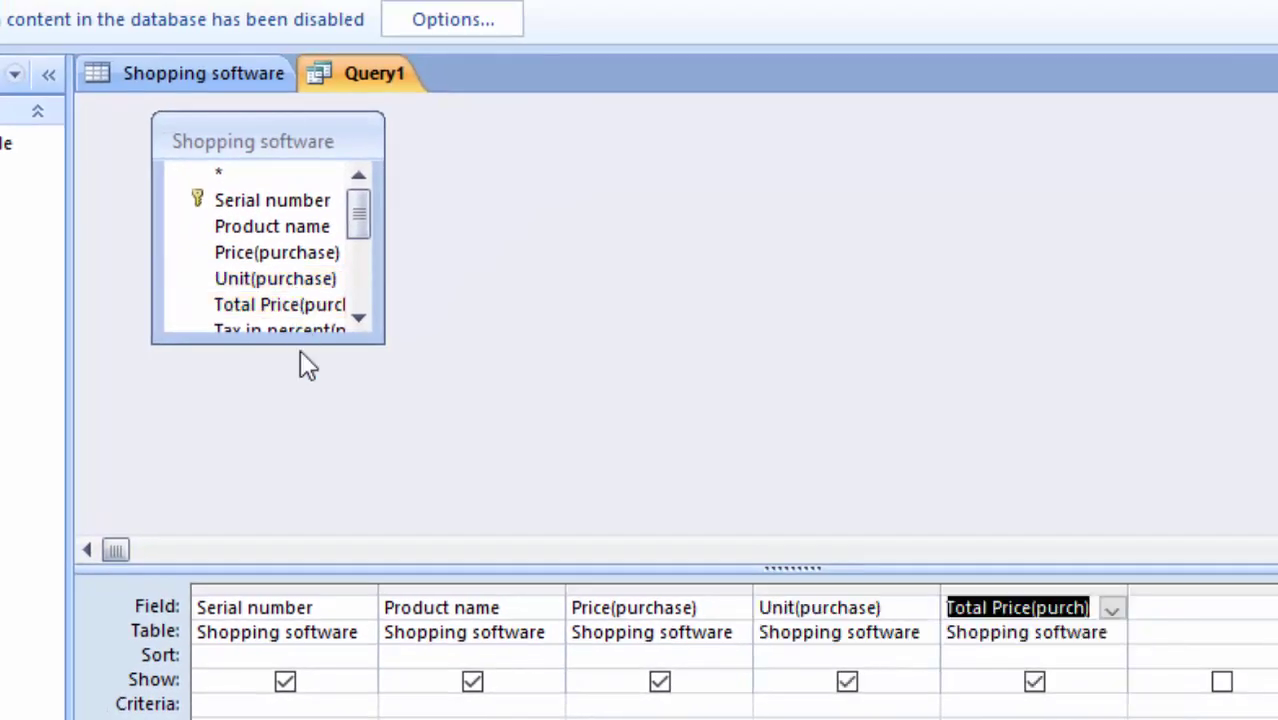
{"action": "left_click", "coordinate": [358, 318]}
{"action": "left_click", "coordinate": [358, 318]}
{"action": "left_click", "coordinate": [358, 318]}
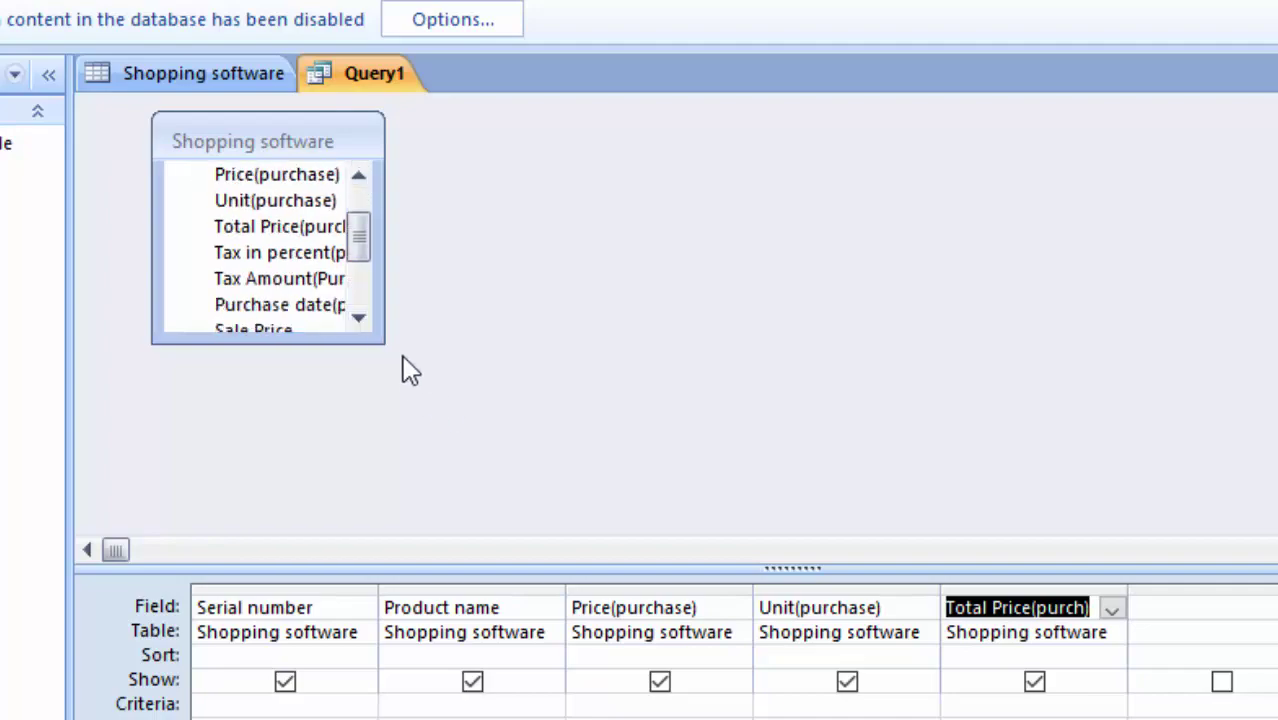
{"action": "mouse_move", "coordinate": [384, 344]}
{"action": "left_mouse_down"}
{"action": "mouse_move", "coordinate": [493, 530]}
{"action": "mouse_move", "coordinate": [516, 530]}
{"action": "left_mouse_up"}
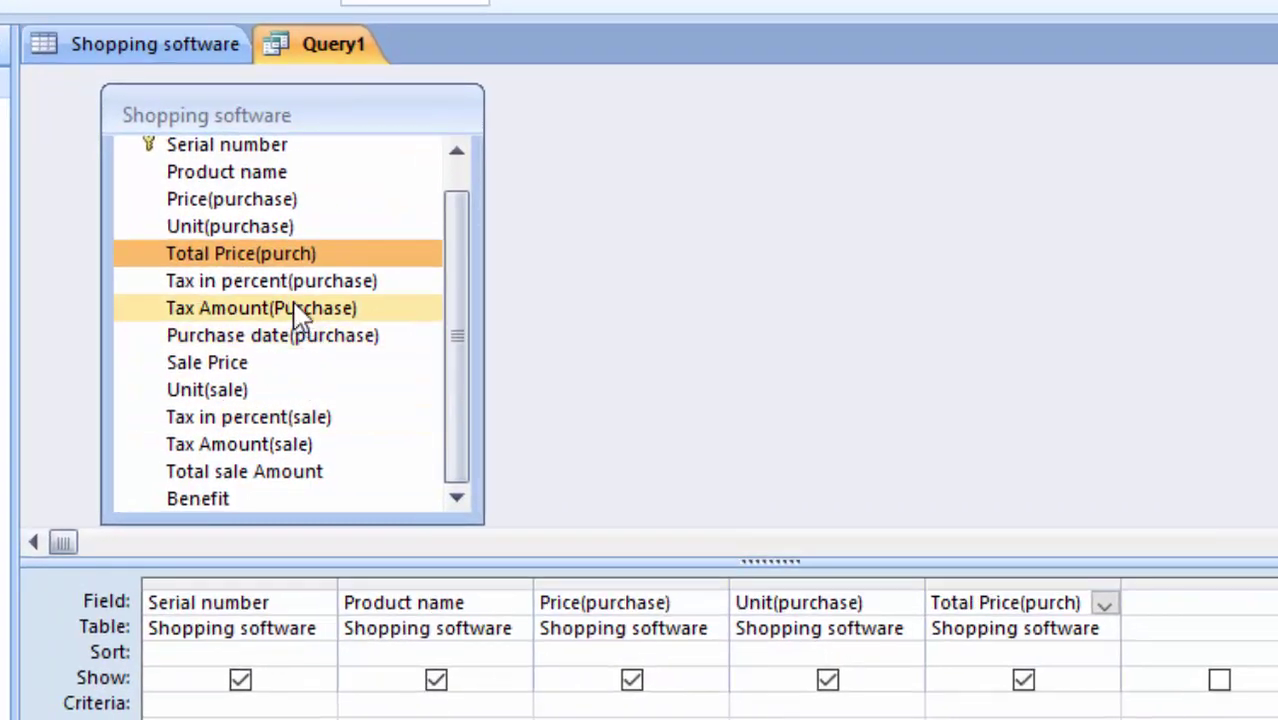
Add Tax in percent(purchase), Tax Amount(Purchase), Purchase date(purchase) and Sale Price to the grid
{"action": "double_click", "coordinate": [293, 282]}
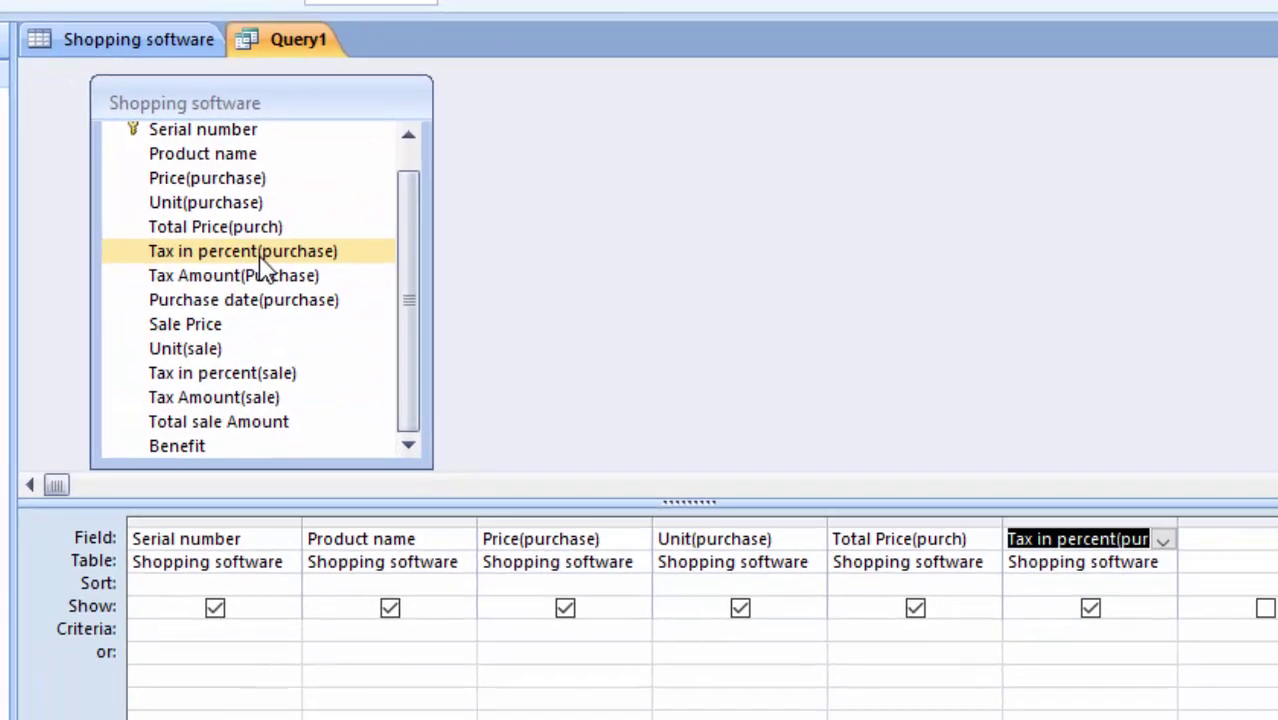
{"action": "double_click", "coordinate": [224, 262]}
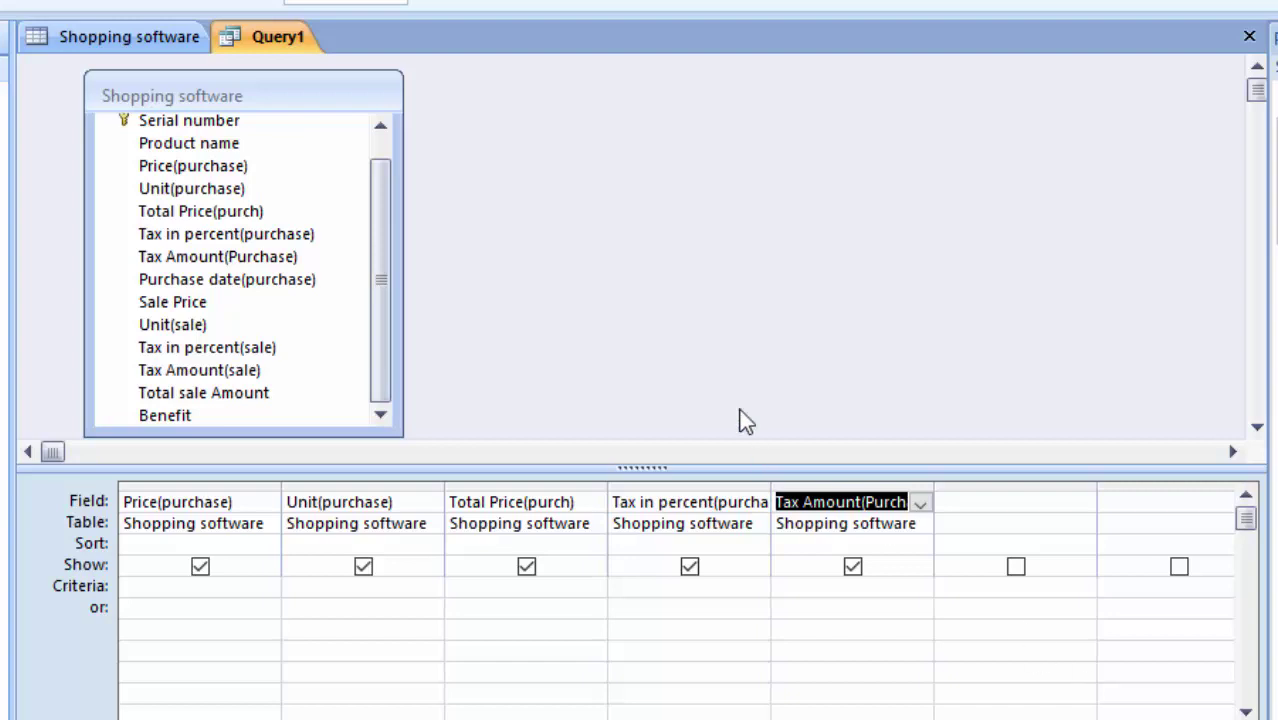
{"action": "double_click", "coordinate": [228, 280]}
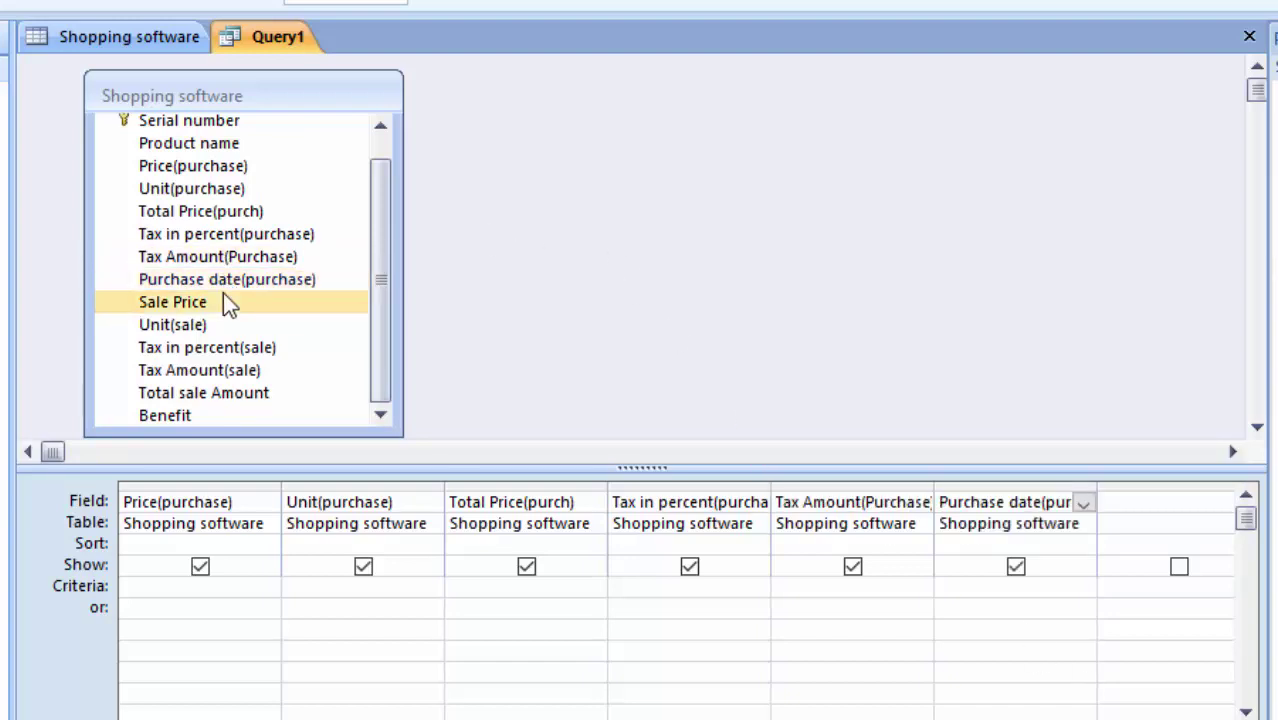
{"action": "double_click", "coordinate": [226, 300]}
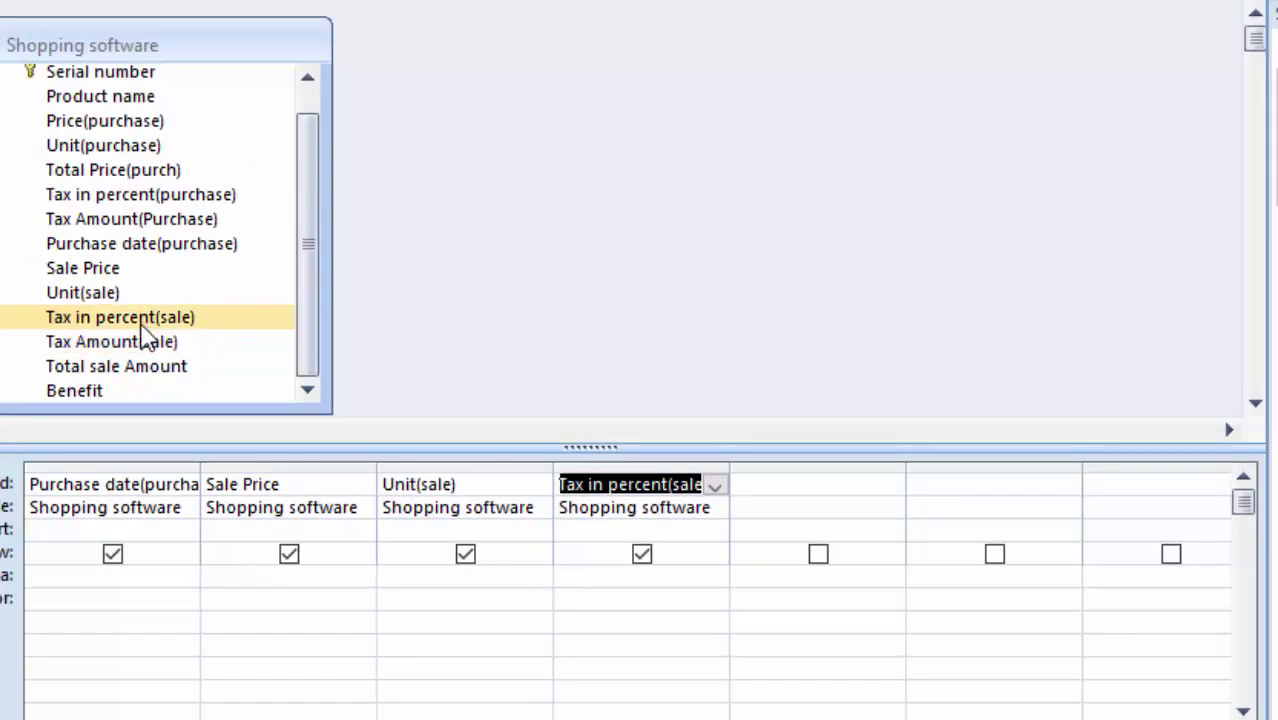
Widen the Tax in percent(sale) column and clear an accidental sort order on the empty column
{"action": "left_click_drag", "start_coordinate": [733, 466], "coordinate": [762, 465]}
{"action": "left_click", "coordinate": [776, 530]}
{"action": "type", "text": "a"}
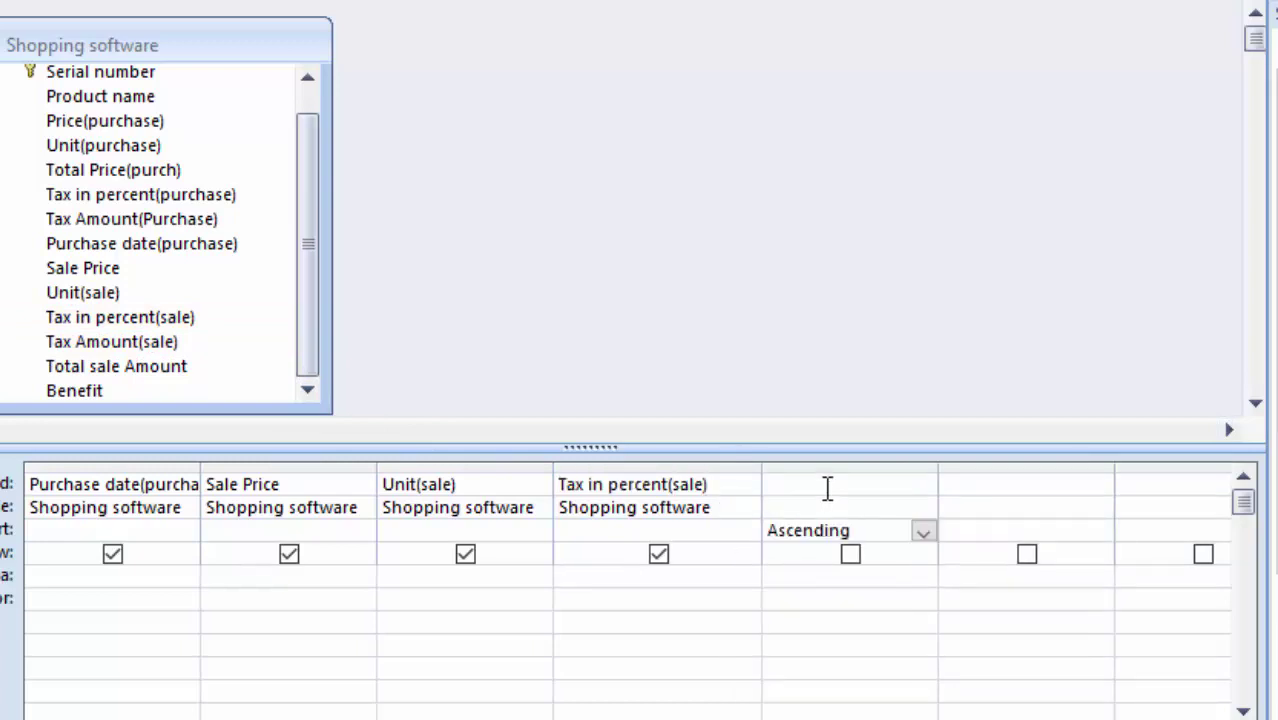
{"action": "left_click", "coordinate": [827, 487]}
{"action": "left_click", "coordinate": [905, 536]}
{"action": "left_click", "coordinate": [926, 535]}
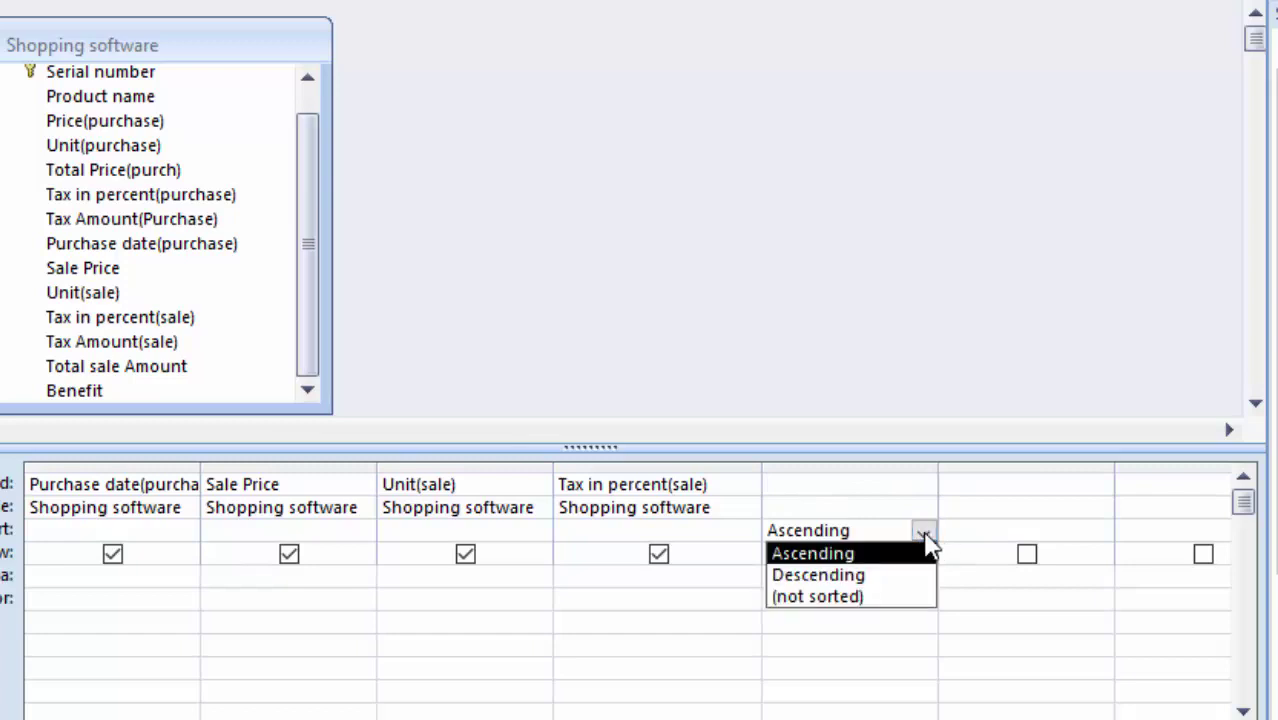
{"action": "left_click", "coordinate": [887, 620]}
{"action": "left_click", "coordinate": [864, 532]}
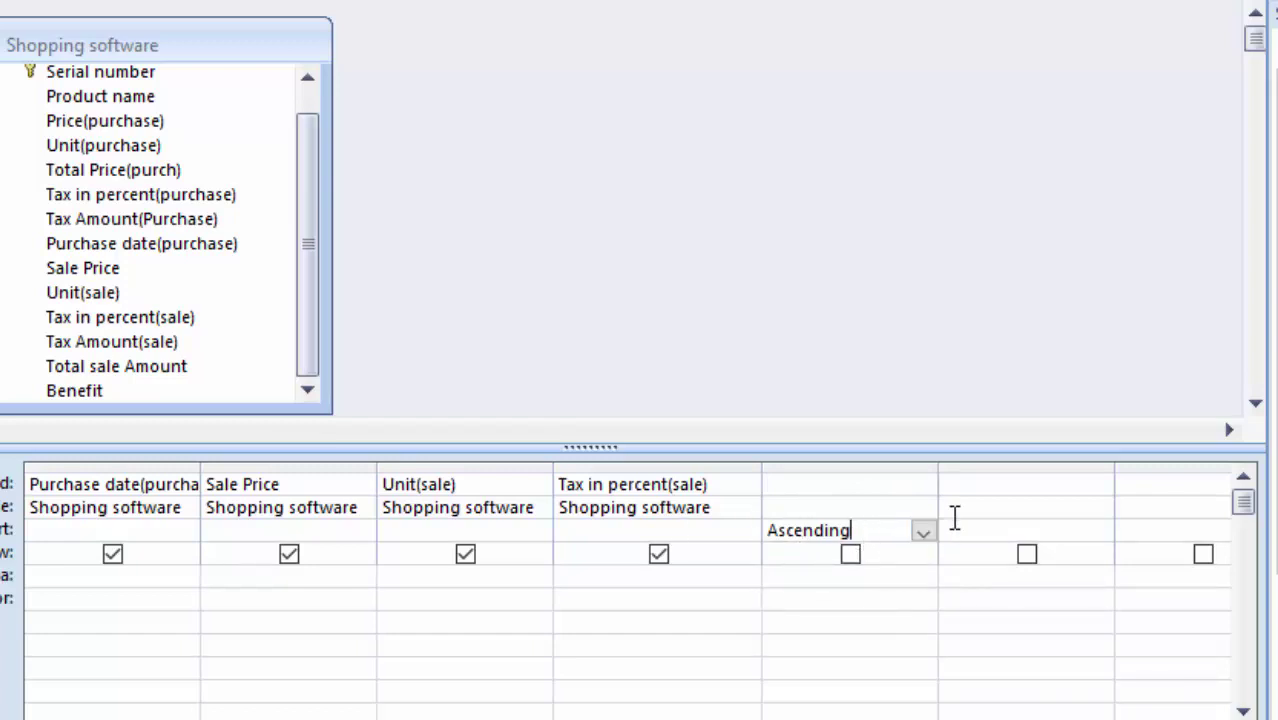
{"action": "left_click", "coordinate": [923, 532]}
{"action": "left_click", "coordinate": [877, 597]}
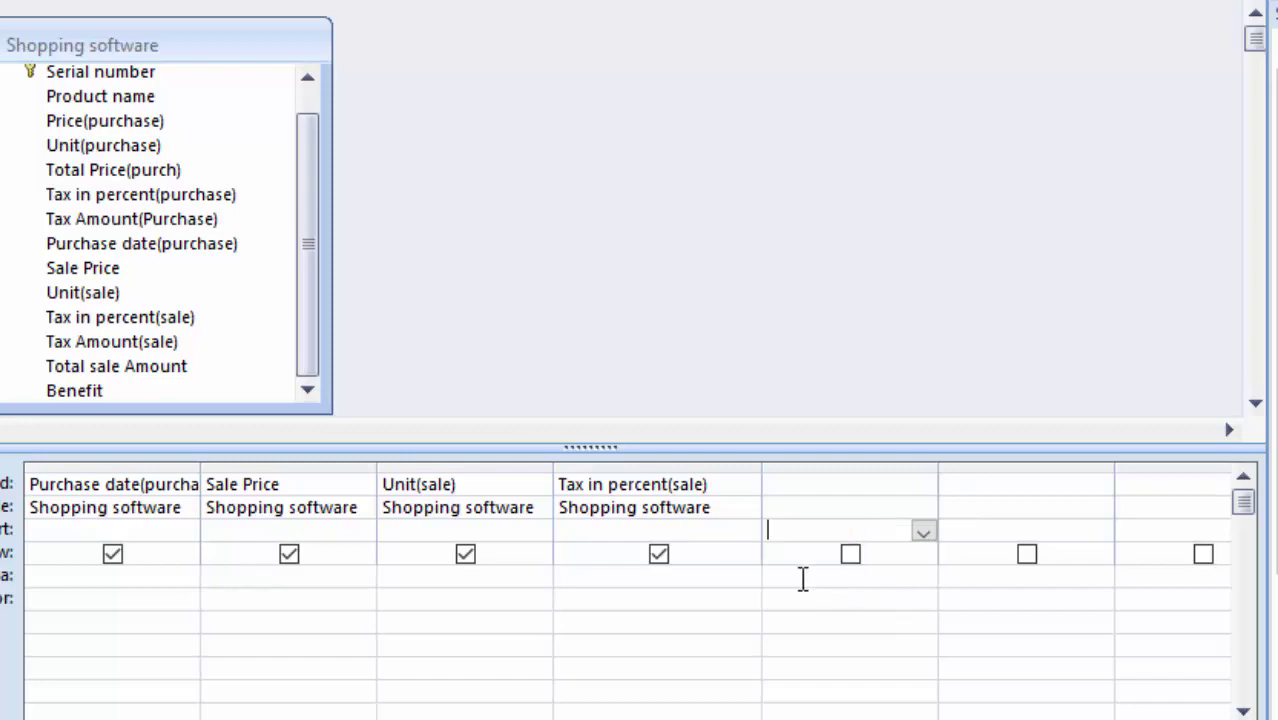
Add Tax Amount(sale), Total sale Amount and Benefit to the grid from the field dropdowns
{"action": "left_click", "coordinate": [768, 484]}
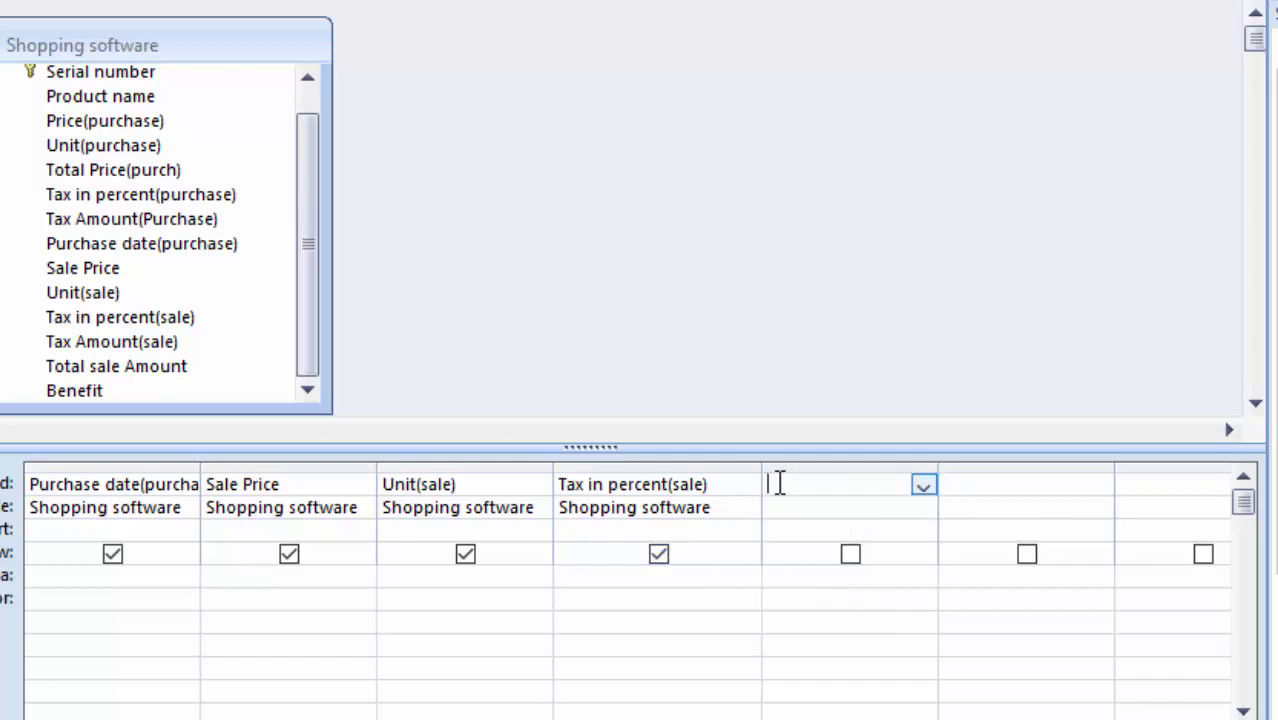
{"action": "left_click", "coordinate": [922, 486]}
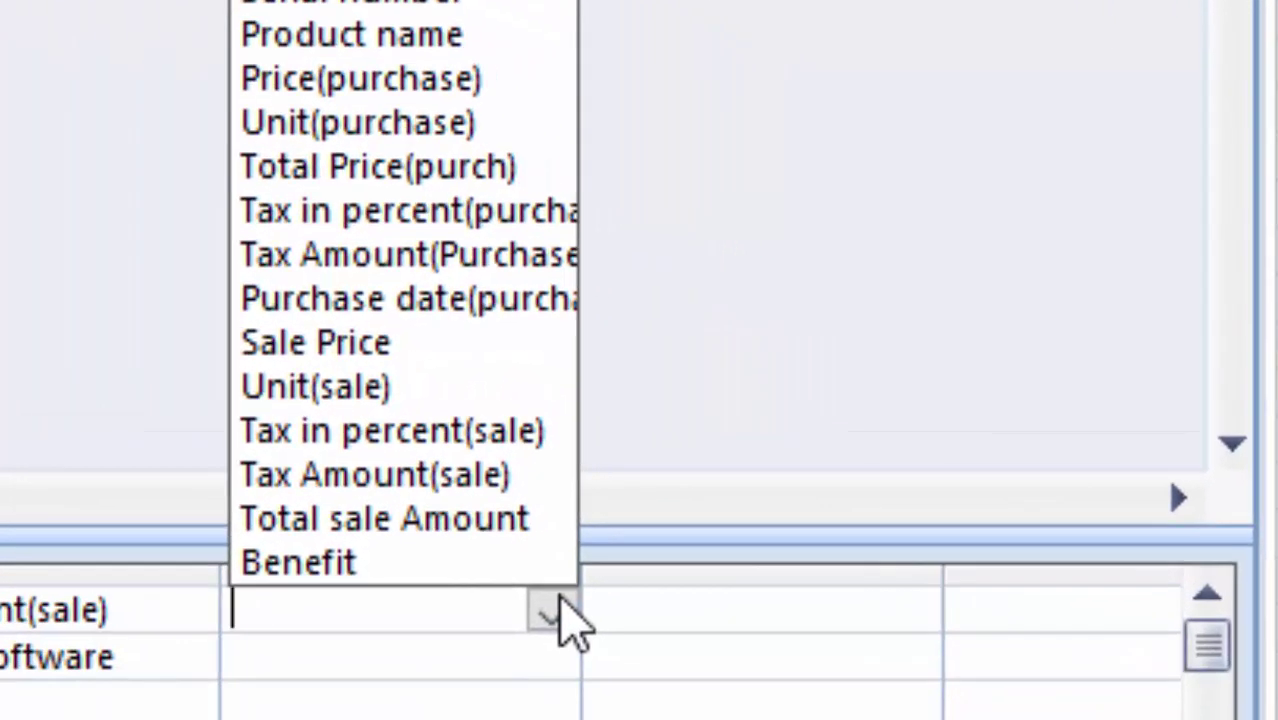
{"action": "left_click", "coordinate": [505, 480]}
{"action": "left_click", "coordinate": [679, 594]}
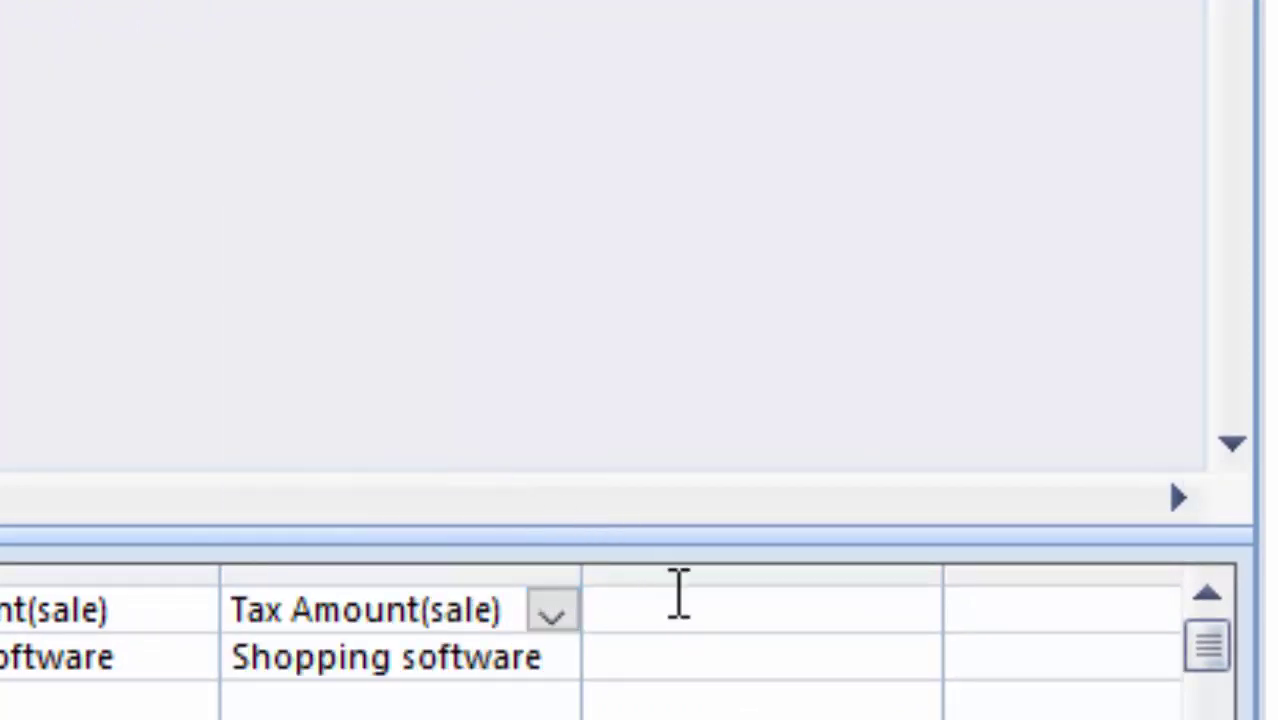
{"action": "left_click", "coordinate": [912, 618]}
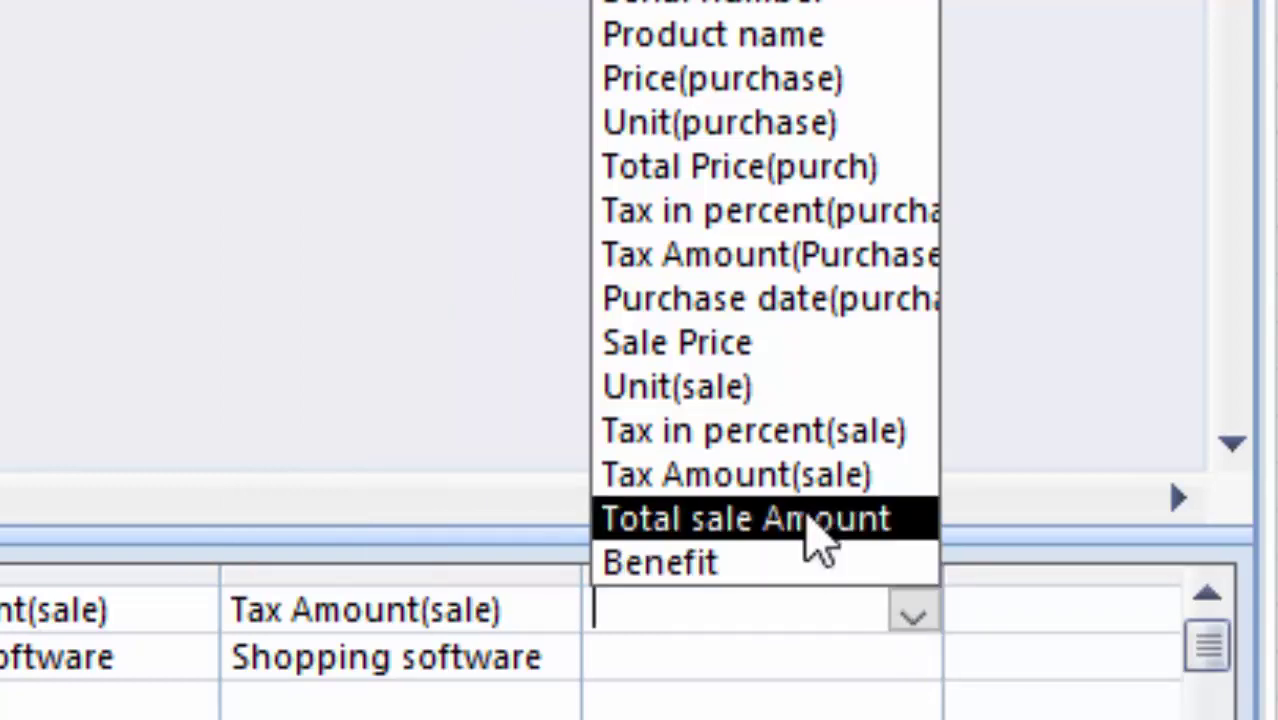
{"action": "left_click", "coordinate": [810, 518]}
{"action": "left_click", "coordinate": [1010, 606]}
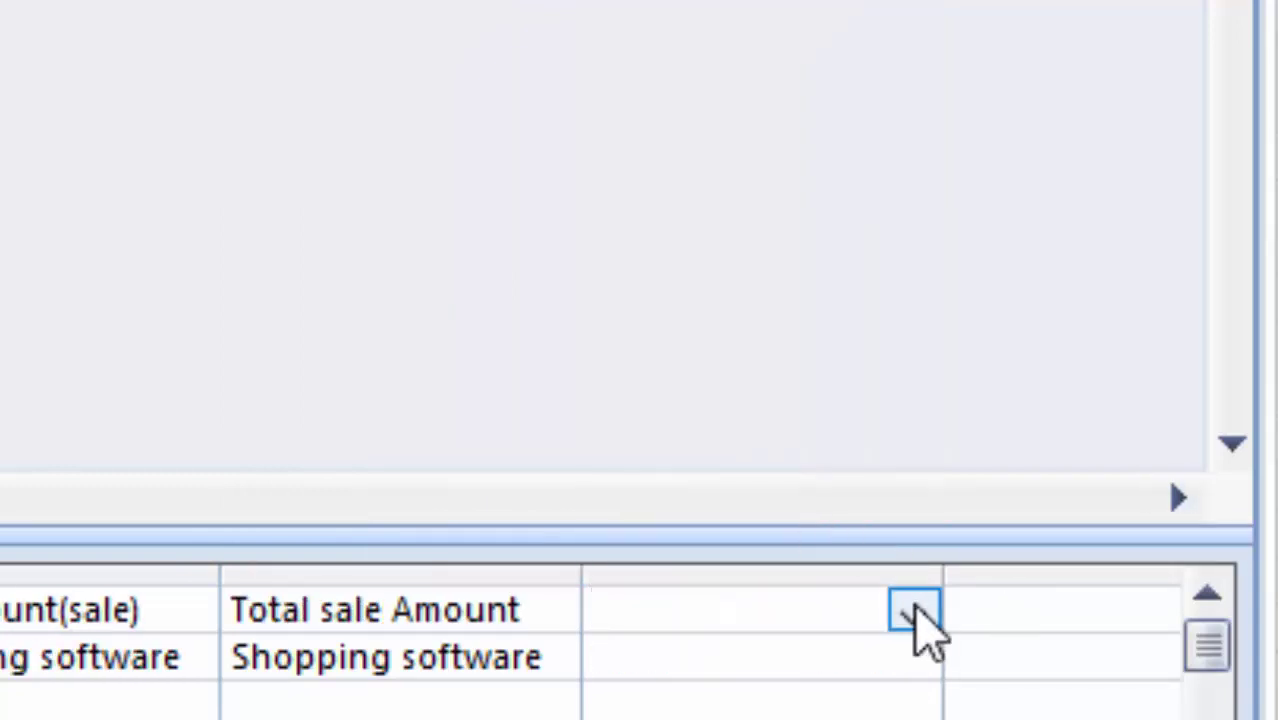
{"action": "left_click", "coordinate": [913, 615]}
{"action": "left_click", "coordinate": [716, 575]}
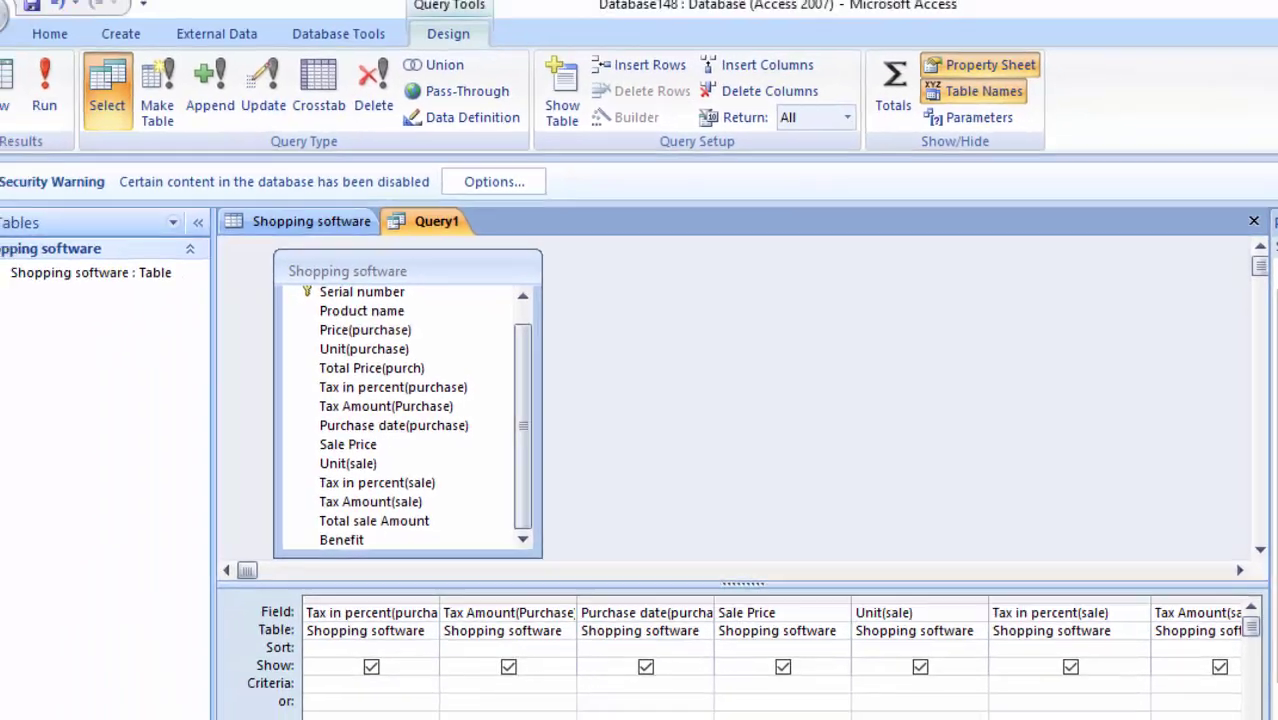
Open the Total Price(purch) field cell in the Zoom box
{"action": "scroll", "coordinate": [790, 645], "scroll_direction": "left", "scroll_amount": 1}
{"action": "scroll", "coordinate": [790, 645], "scroll_direction": "left", "scroll_amount": 1}
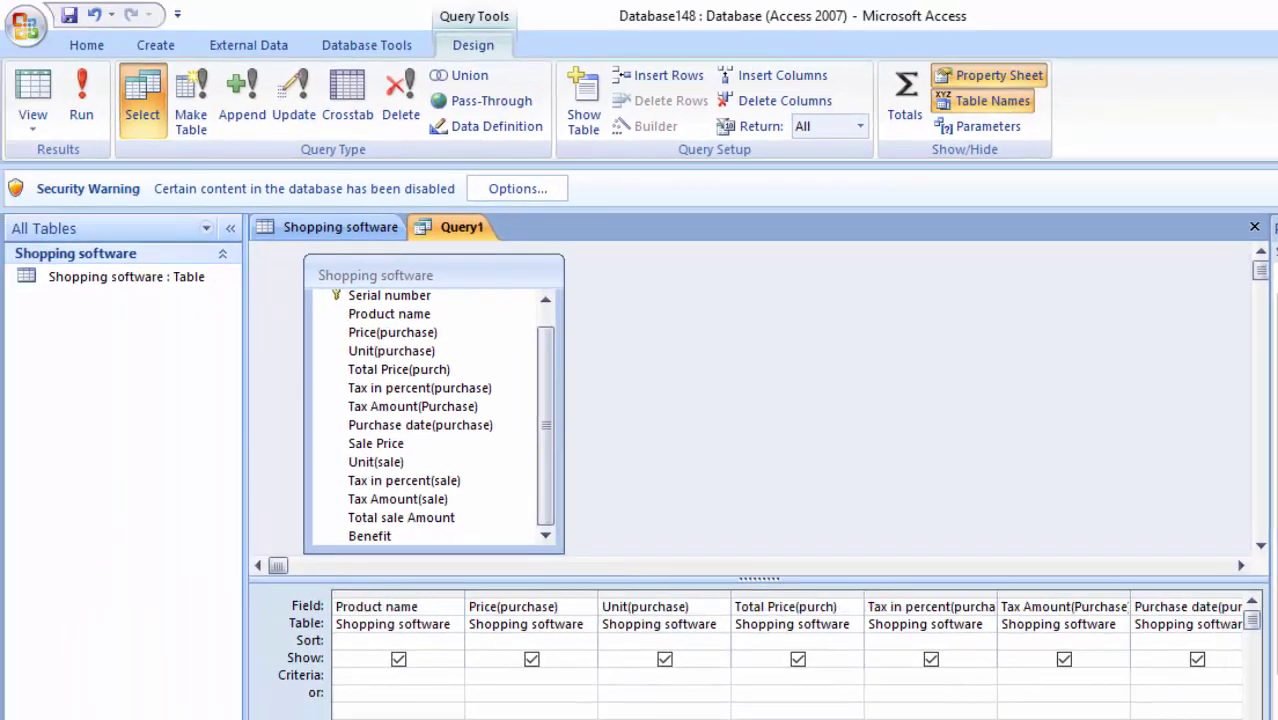
{"action": "scroll", "coordinate": [790, 645], "scroll_direction": "left", "scroll_amount": 1}
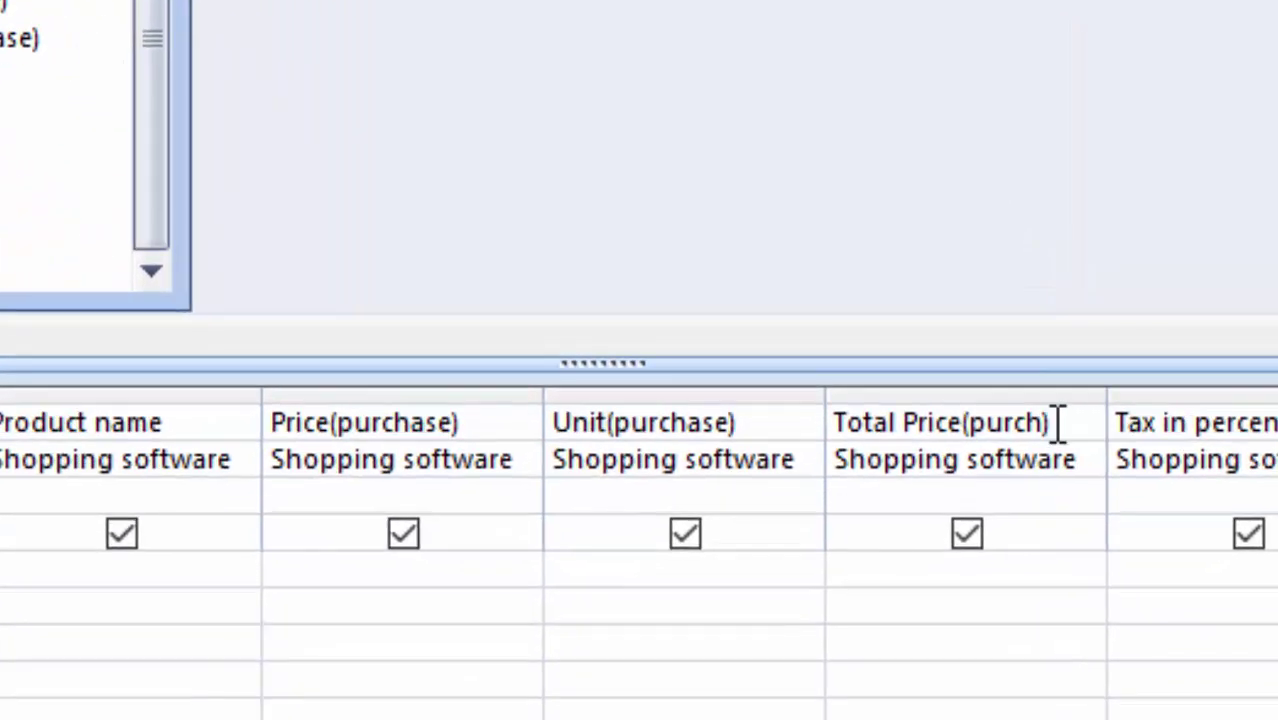
{"action": "left_click", "coordinate": [1058, 422]}
{"action": "right_click", "coordinate": [1066, 422]}
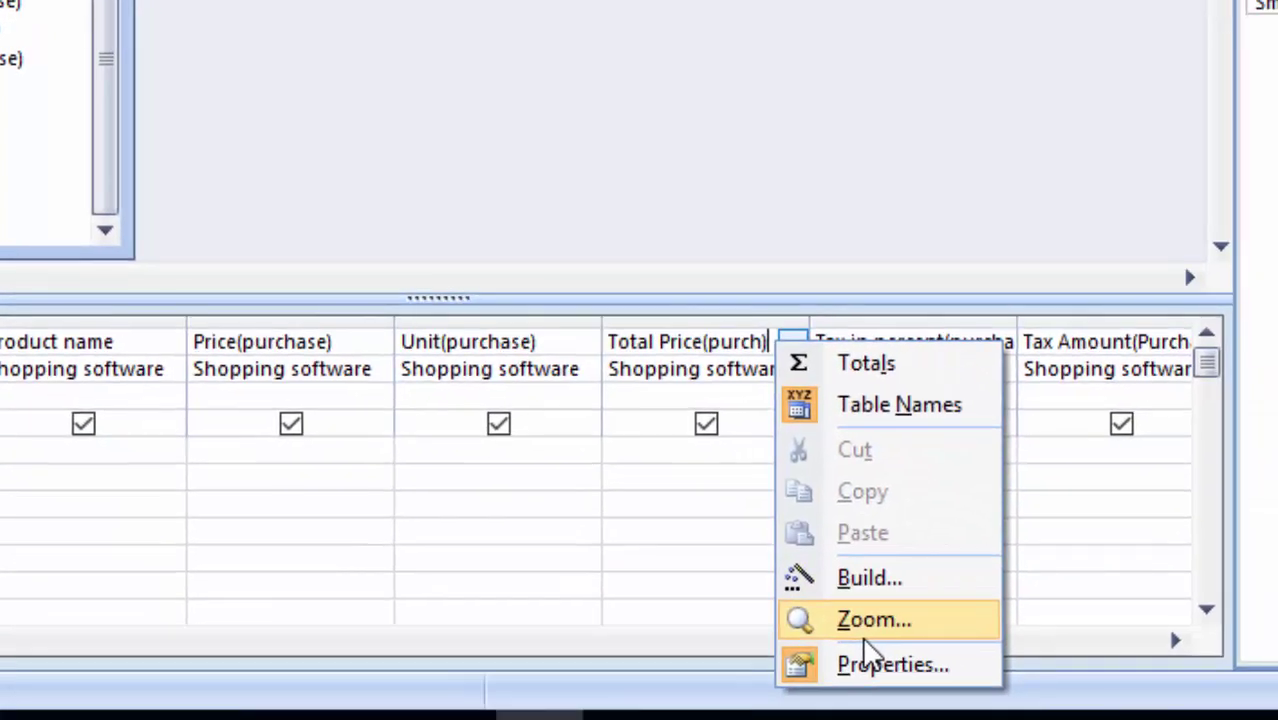
{"action": "left_click", "coordinate": [866, 648]}
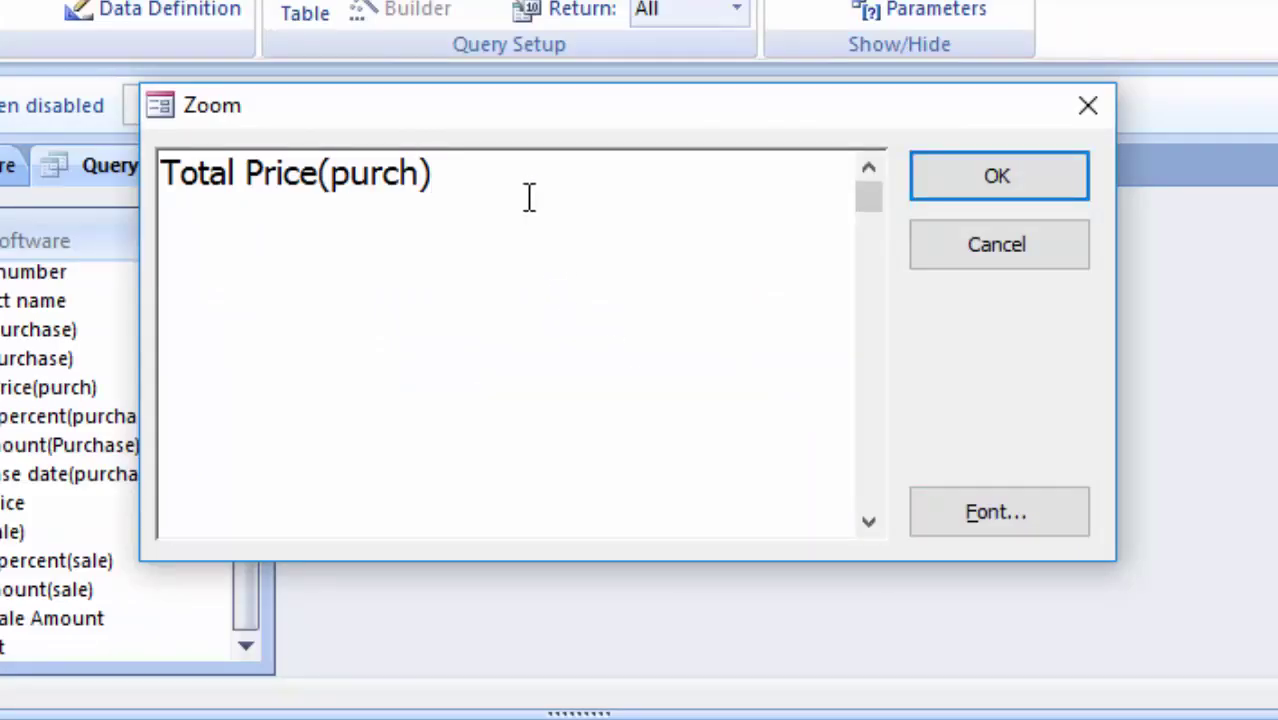
Type :[Price (purchase)]*[Unit(purchase)] after Total Price(purch), correcting bracket and digit typos
{"action": "type", "text": ":"}
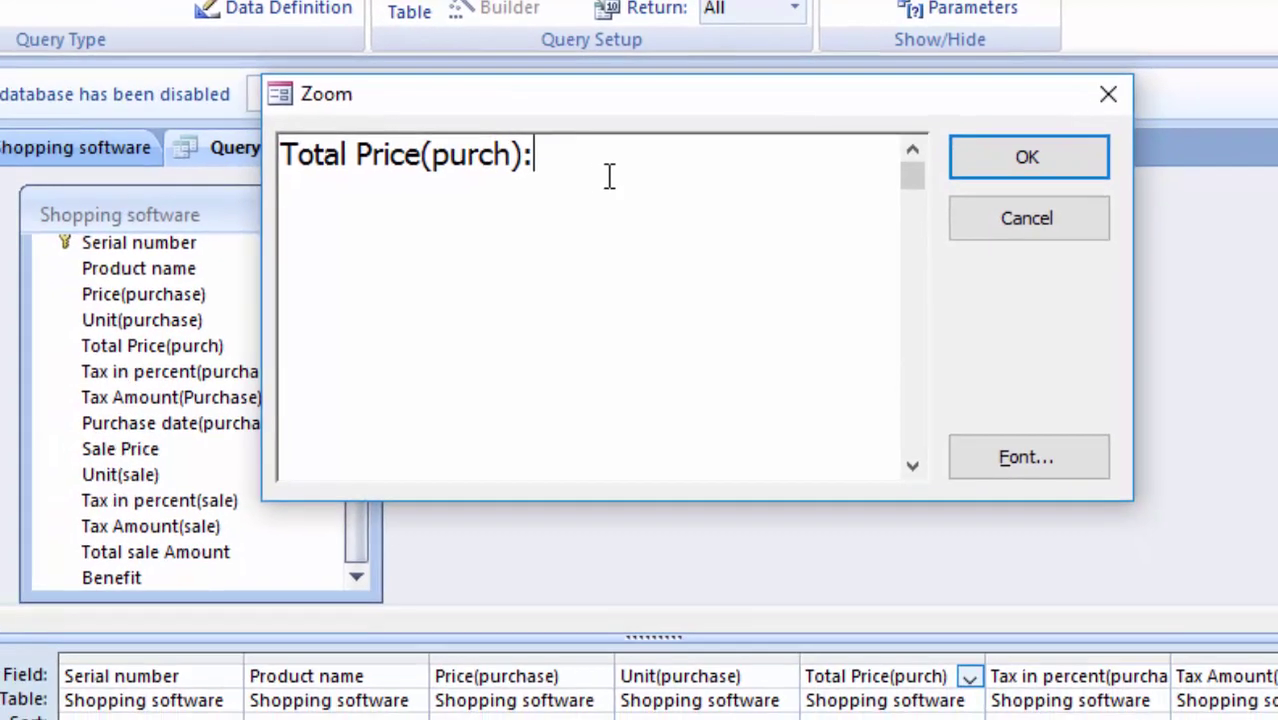
{"action": "type", "text": "["}
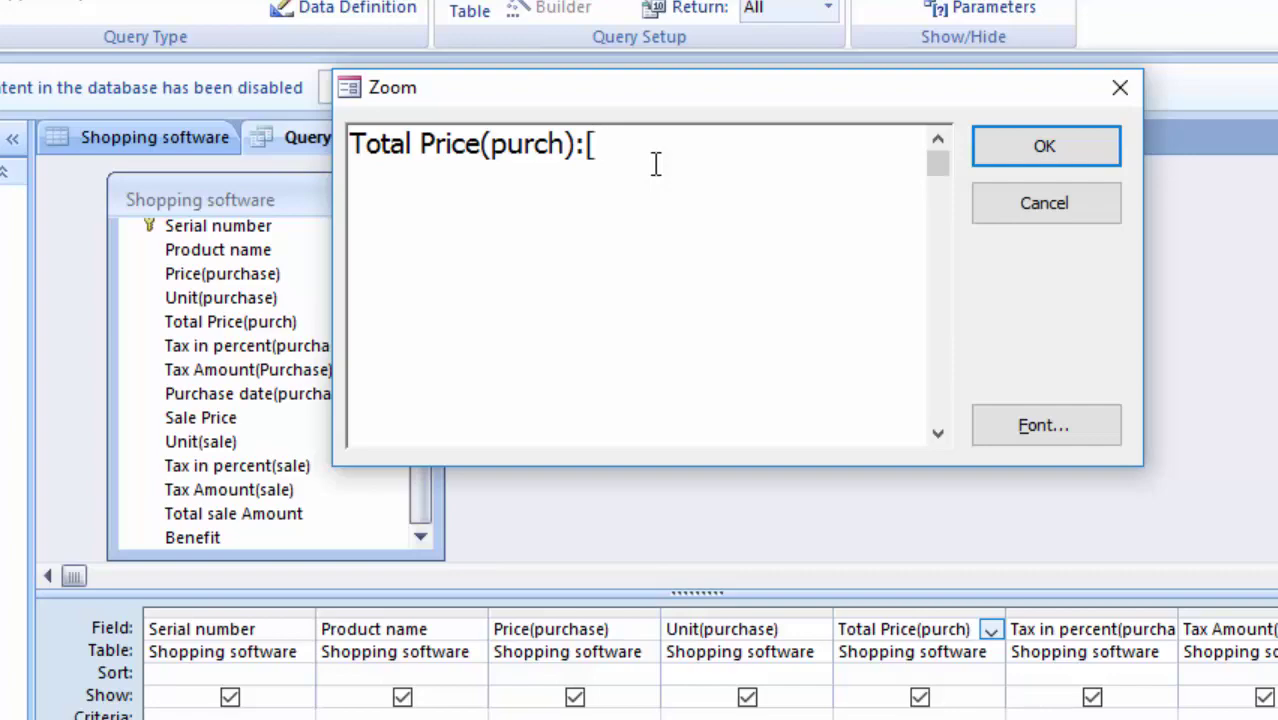
{"action": "type", "text": "Pric"}
{"action": "type", "text": "e"}
{"action": "type", "text": " ("}
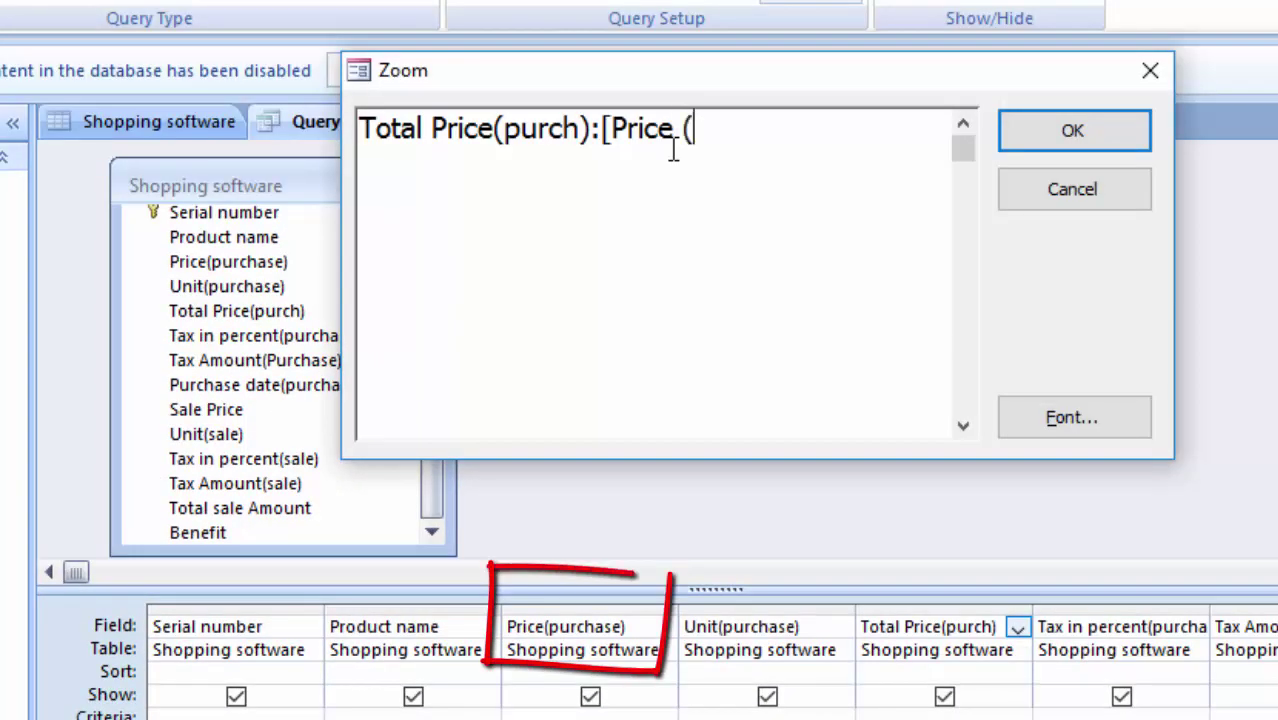
{"action": "type", "text": "purch"}
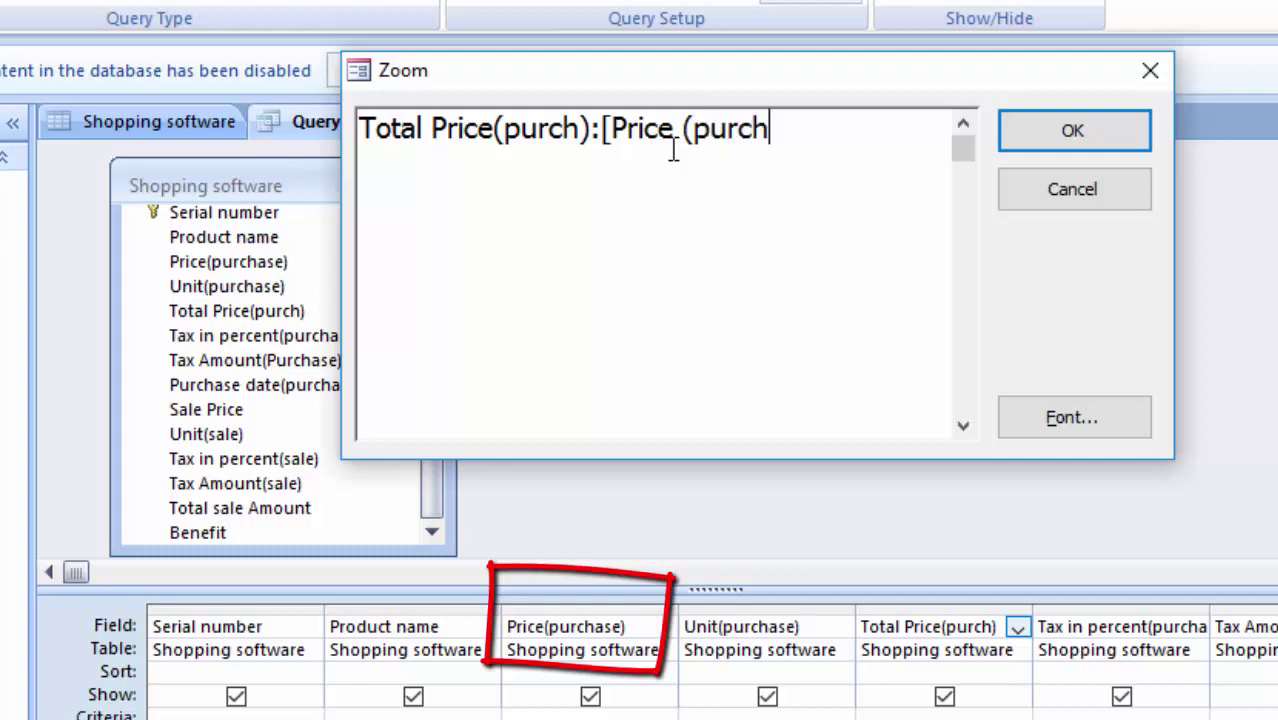
{"action": "type", "text": "ase]"}
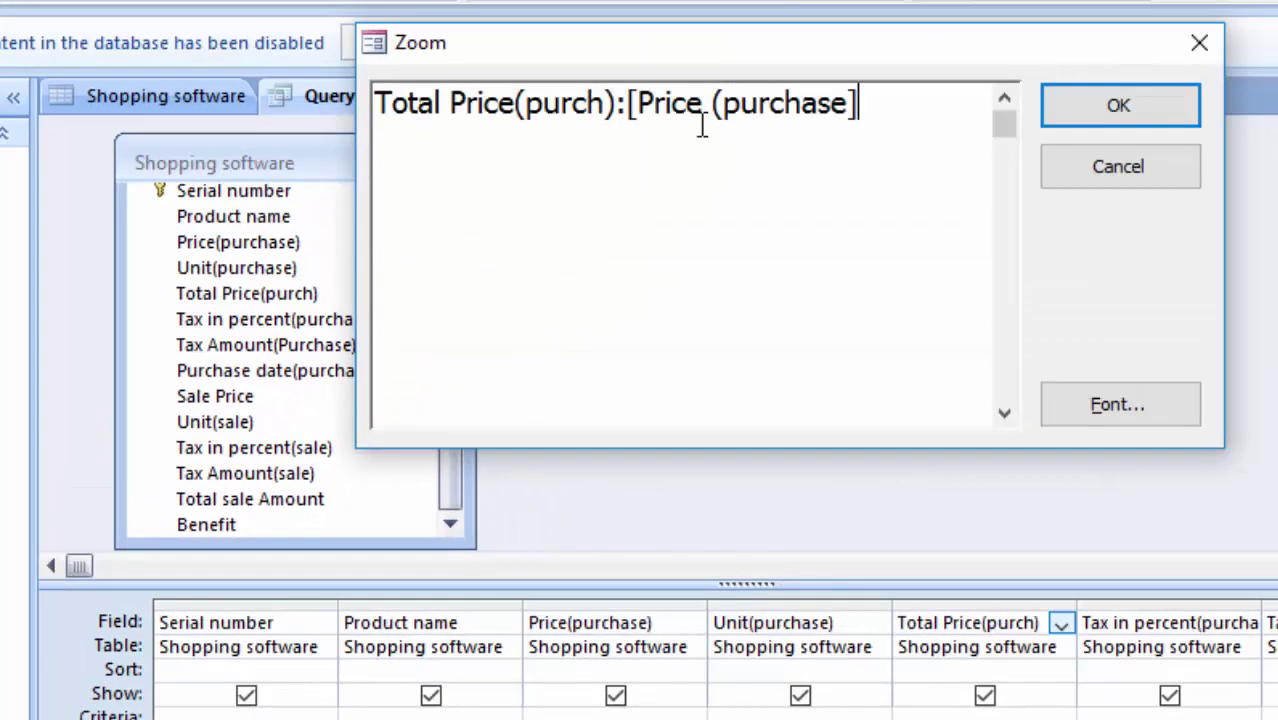
{"action": "key", "text": "BackSpace"}
{"action": "type", "text": ")"}
{"action": "type", "text": "]"}
{"action": "type", "text": "8"}
{"action": "key", "text": "BackSpace"}
{"action": "type", "text": "*[Unit"}
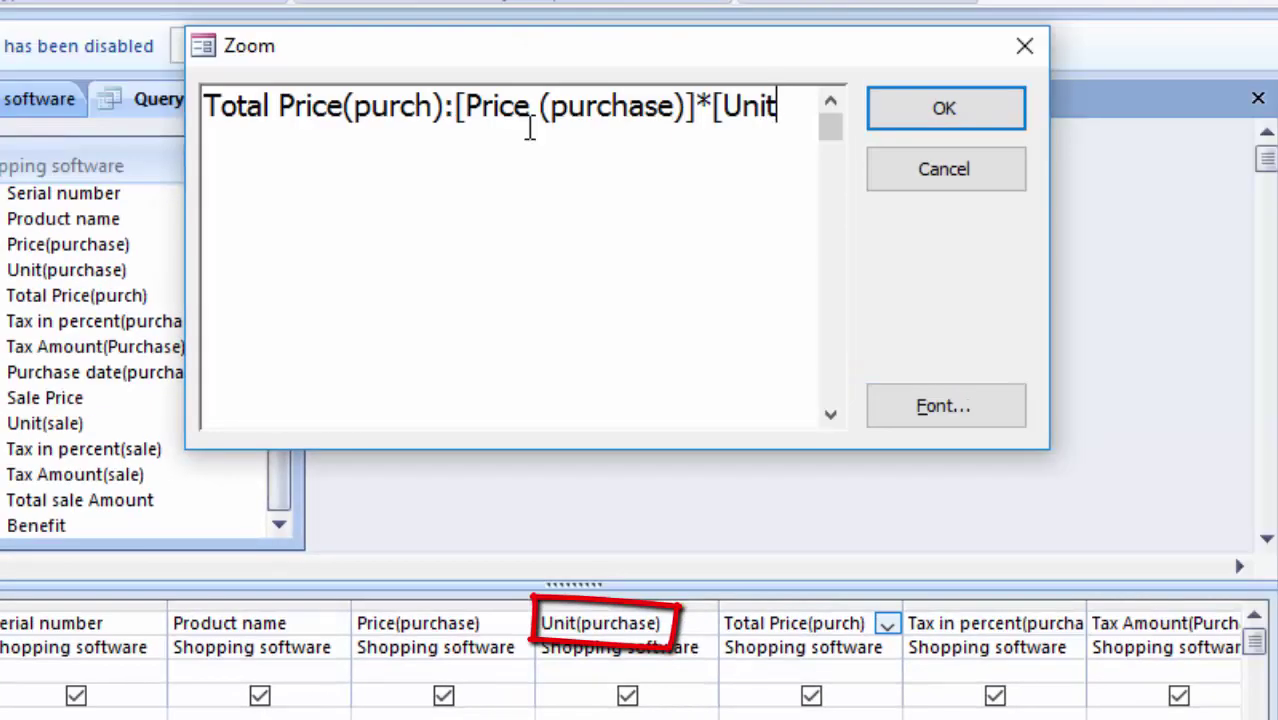
{"action": "type", "text": "(pur"}
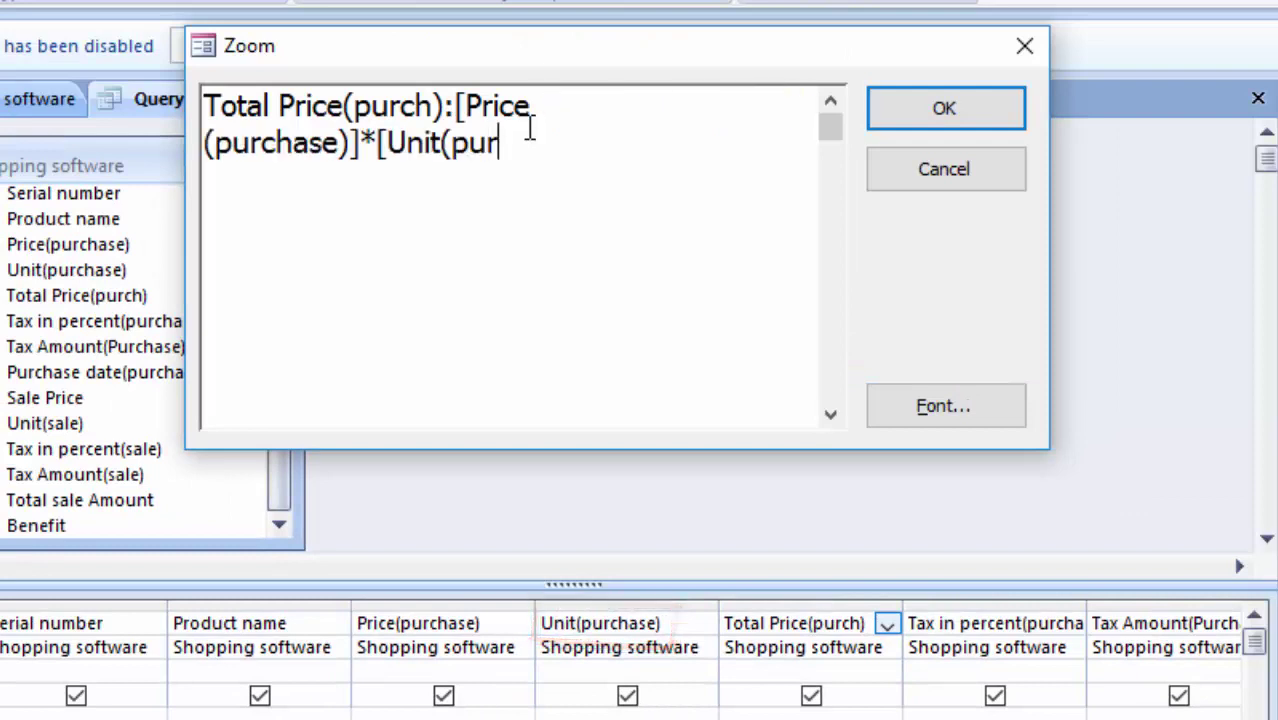
{"action": "type", "text": "chase"}
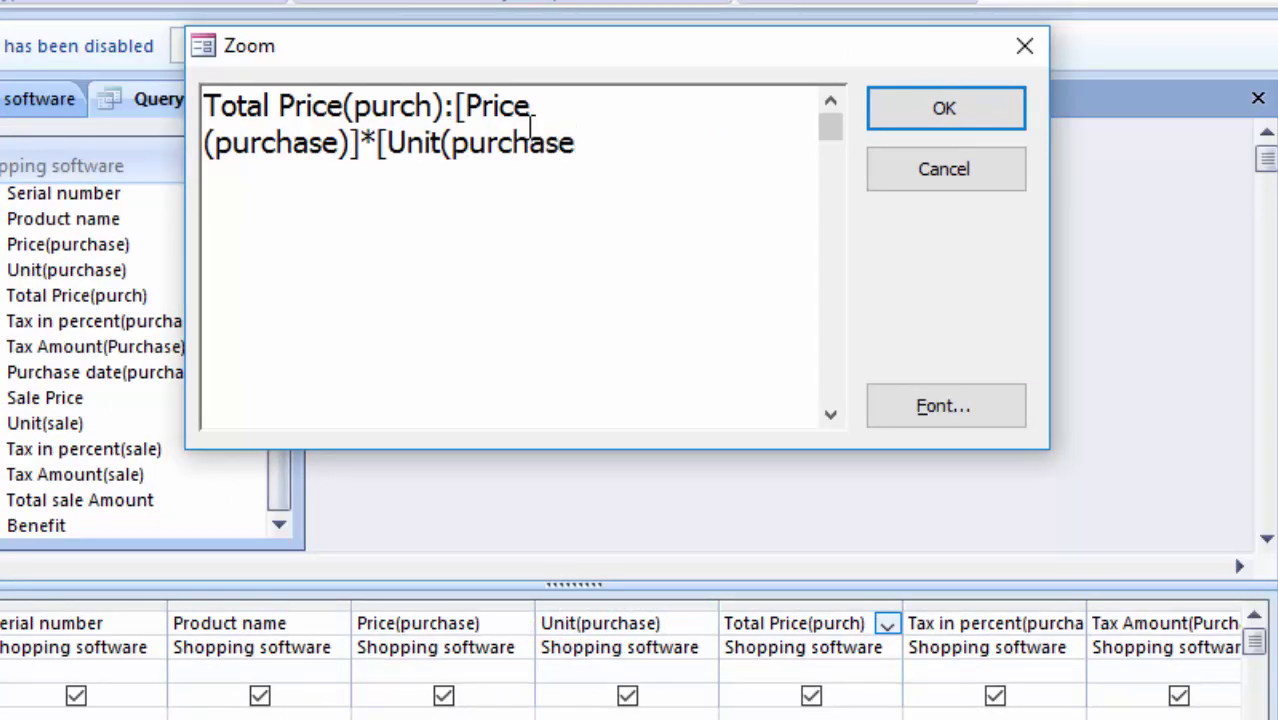
{"action": "type", "text": ")"}
{"action": "type", "text": "]"}
Confirm the Total Price(purch) expression into the query grid
{"action": "left_click", "coordinate": [937, 120]}
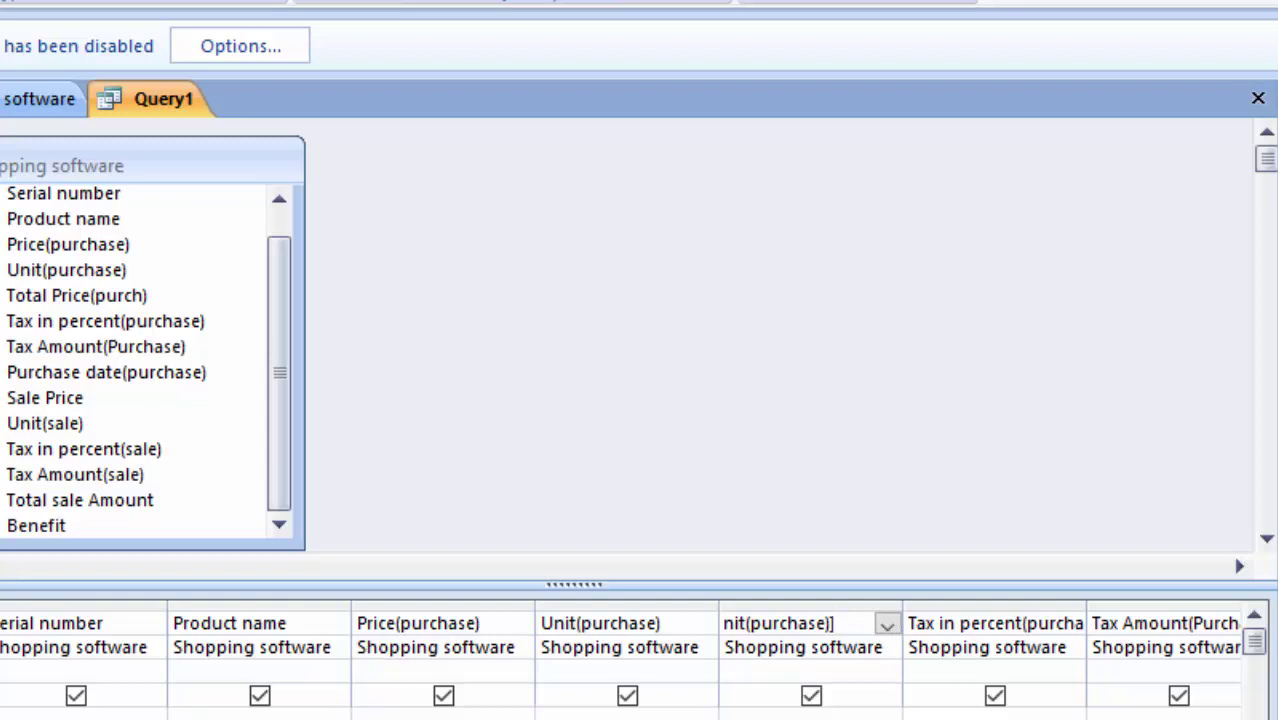
{"action": "scroll", "coordinate": [620, 650], "scroll_direction": "right", "scroll_amount": 1}
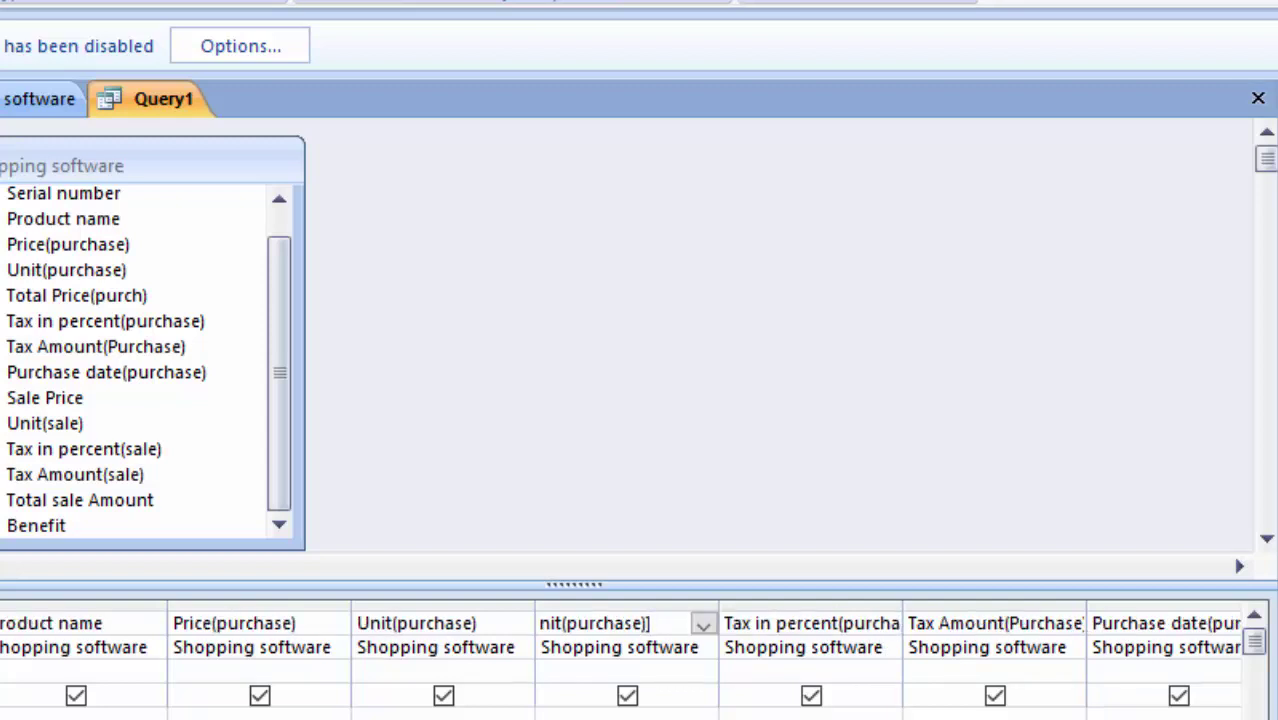
{"action": "scroll", "coordinate": [620, 650], "scroll_direction": "right", "scroll_amount": 2}
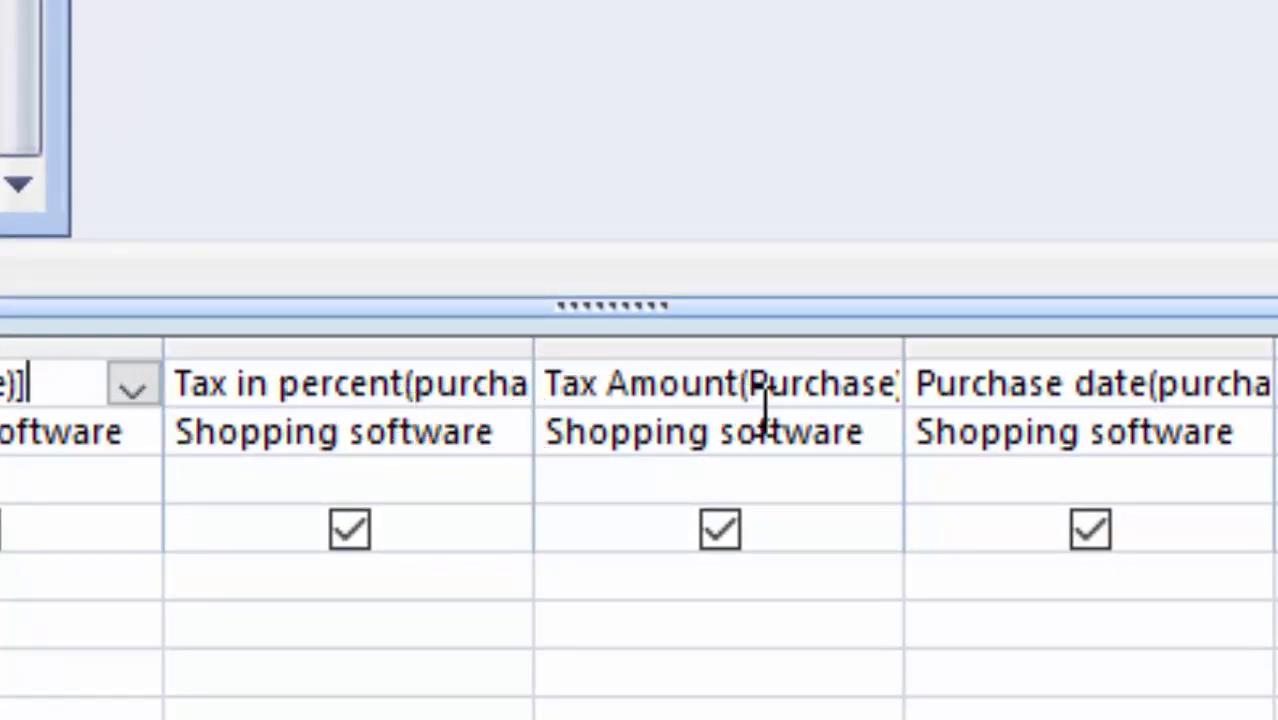
Begin the Tax Amount(Purchase) expression with :[Total pric(puch and apply it
{"action": "right_click", "coordinate": [862, 382]}
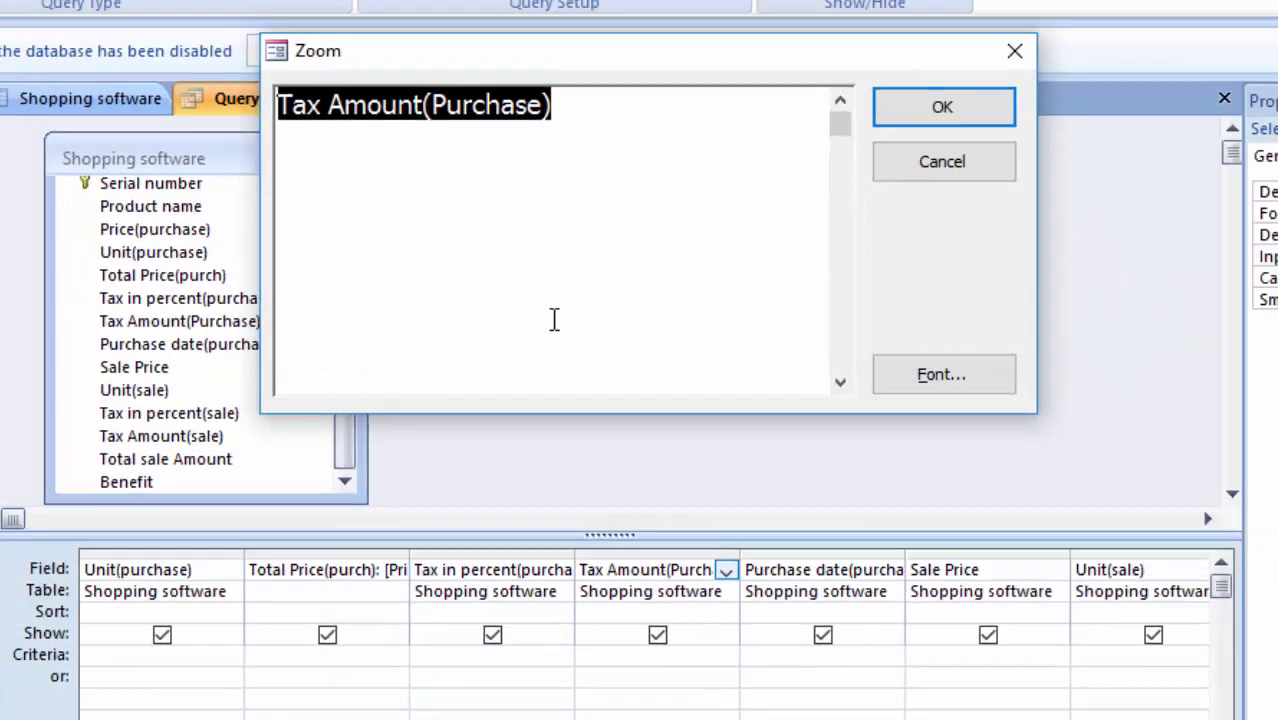
{"action": "left_click", "coordinate": [586, 125]}
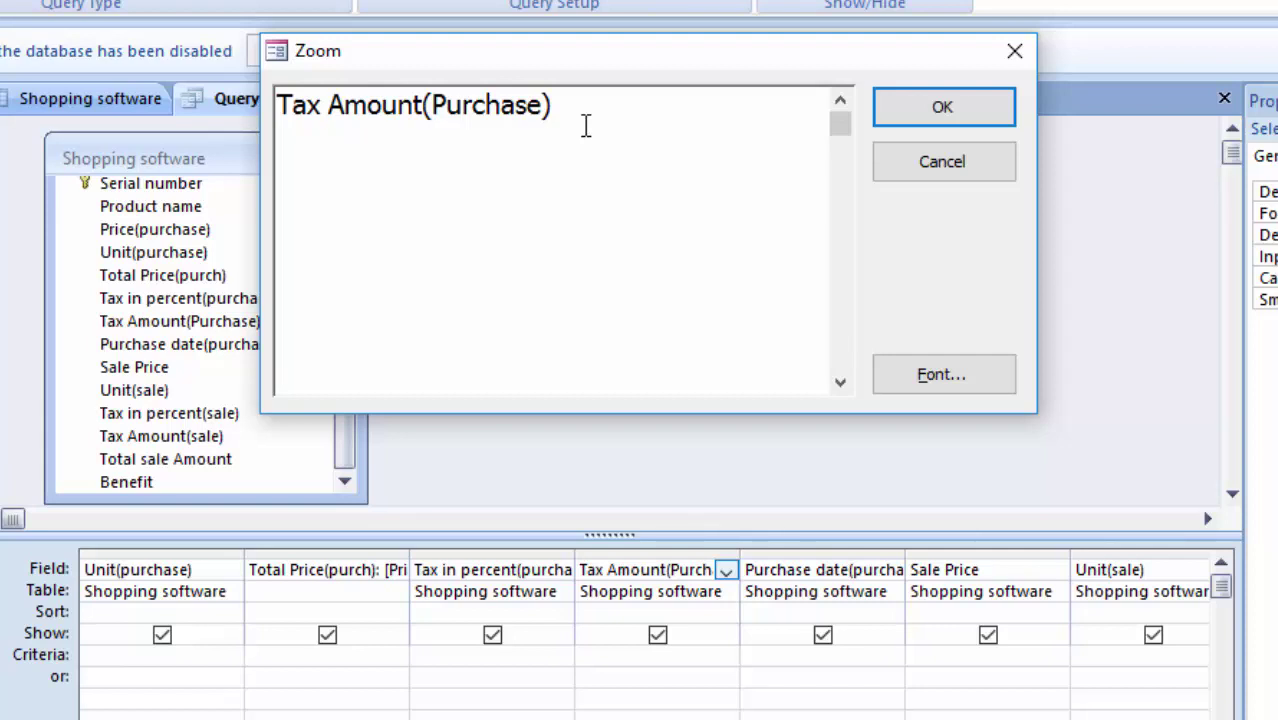
{"action": "type", "text": ":["}
{"action": "type", "text": "Tota"}
{"action": "type", "text": "l pri"}
{"action": "type", "text": "c("}
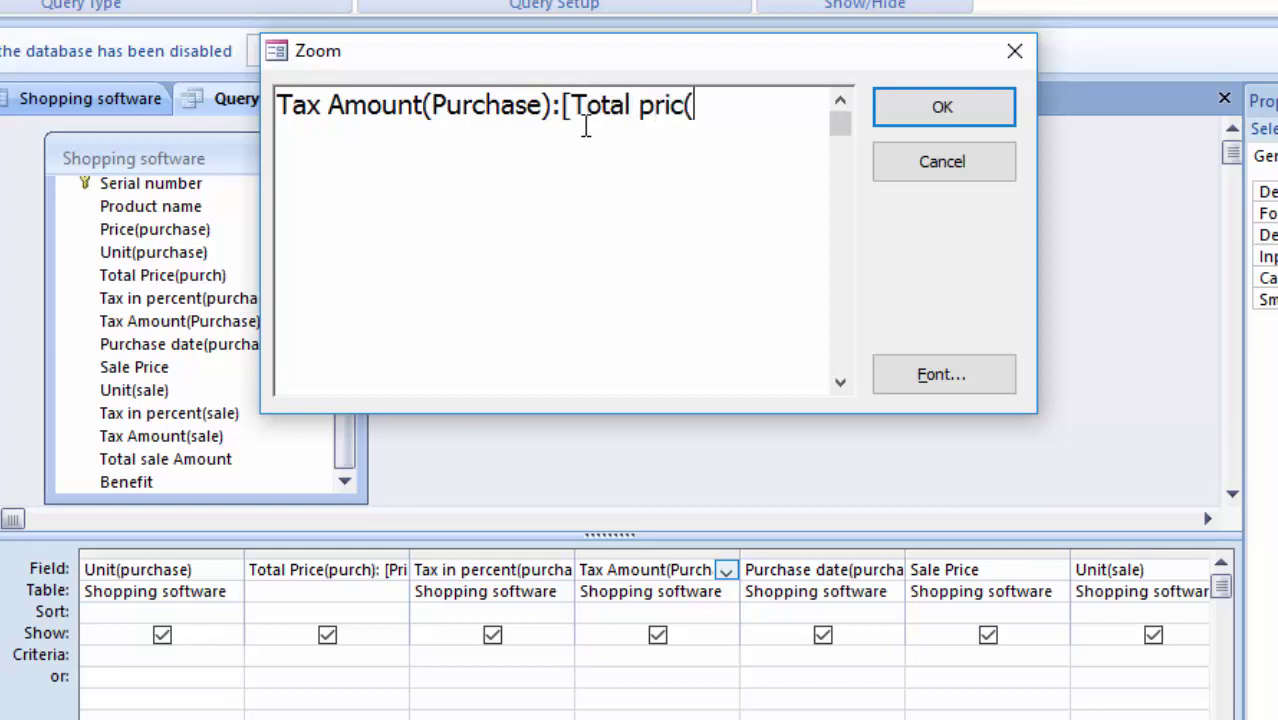
{"action": "type", "text": "puch"}
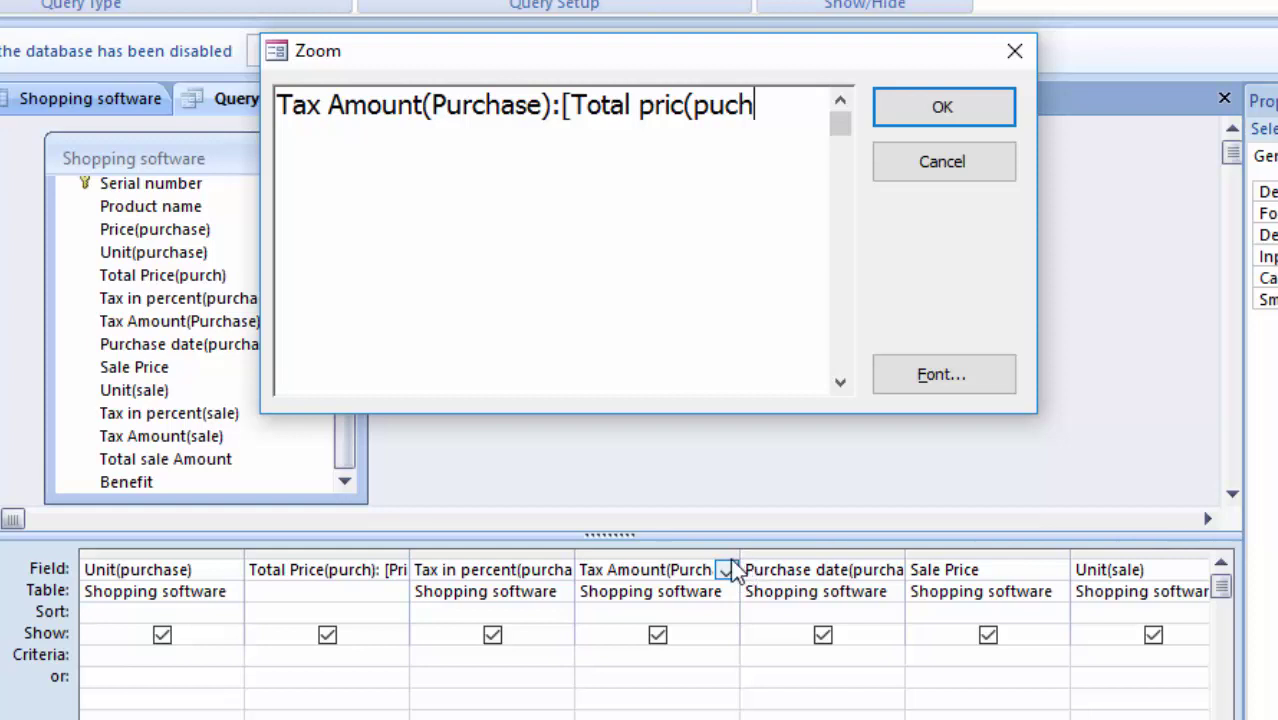
{"action": "left_click", "coordinate": [903, 108]}
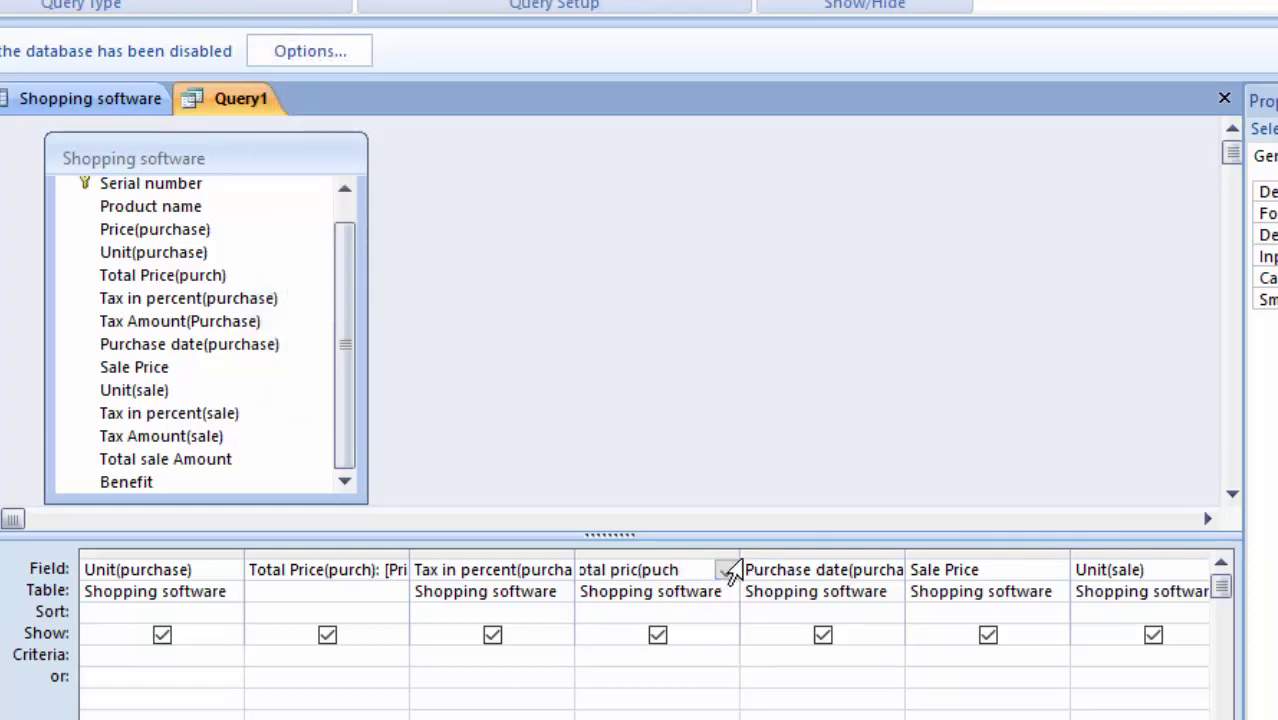
Widen the Tax Amount(Purchase) and Total Price(purch) columns so their expressions are readable
{"action": "left_click_drag", "start_coordinate": [741, 562], "coordinate": [851, 670]}
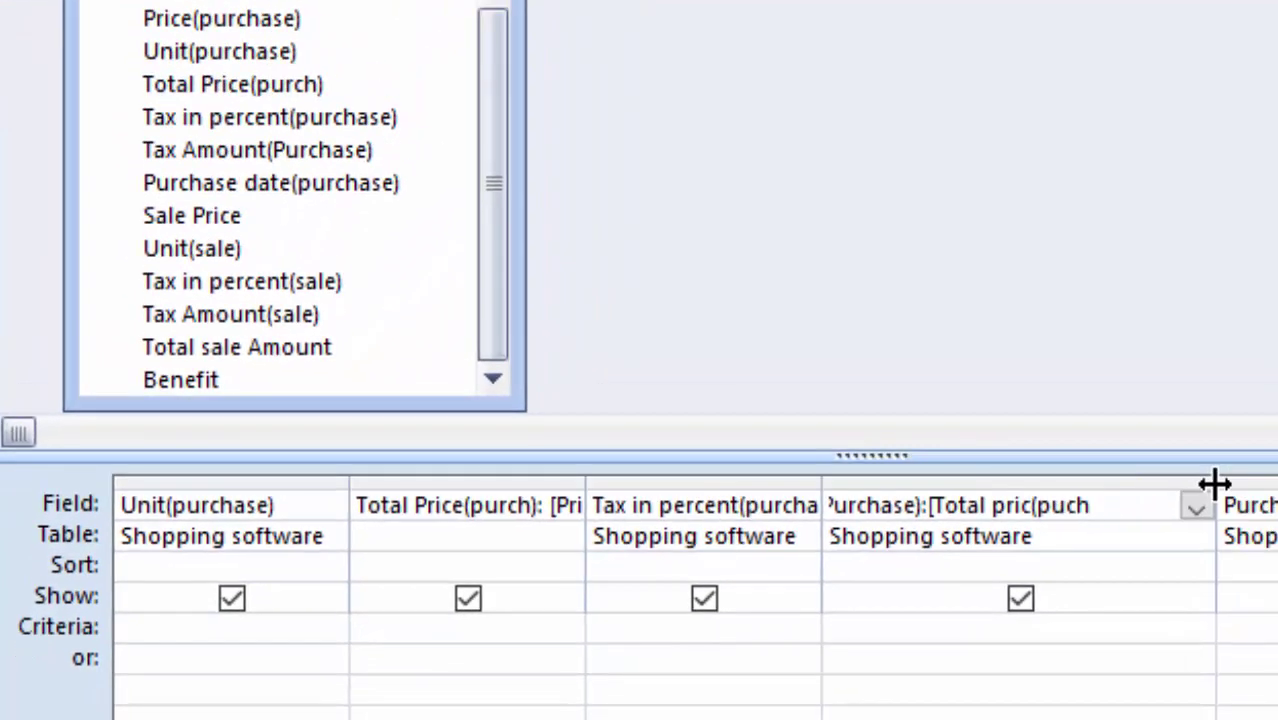
{"action": "left_click_drag", "start_coordinate": [1265, 476], "coordinate": [1277, 480]}
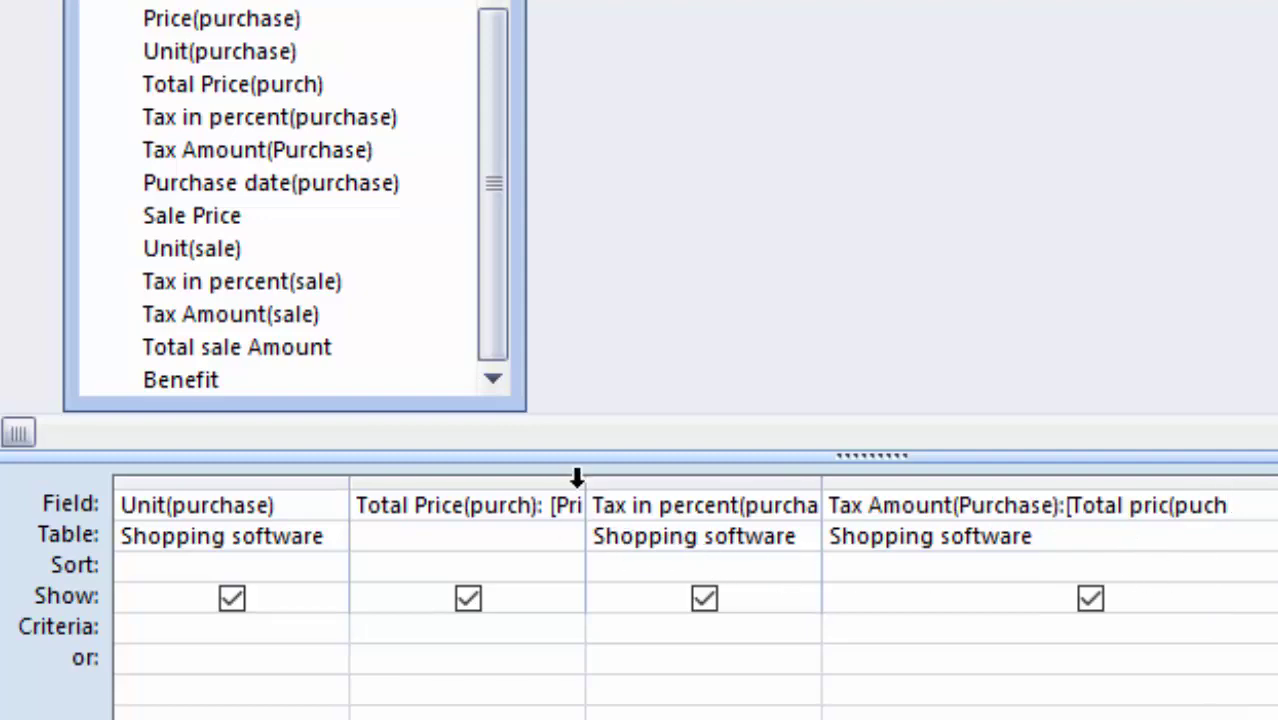
{"action": "left_click_drag", "start_coordinate": [585, 476], "coordinate": [856, 620]}
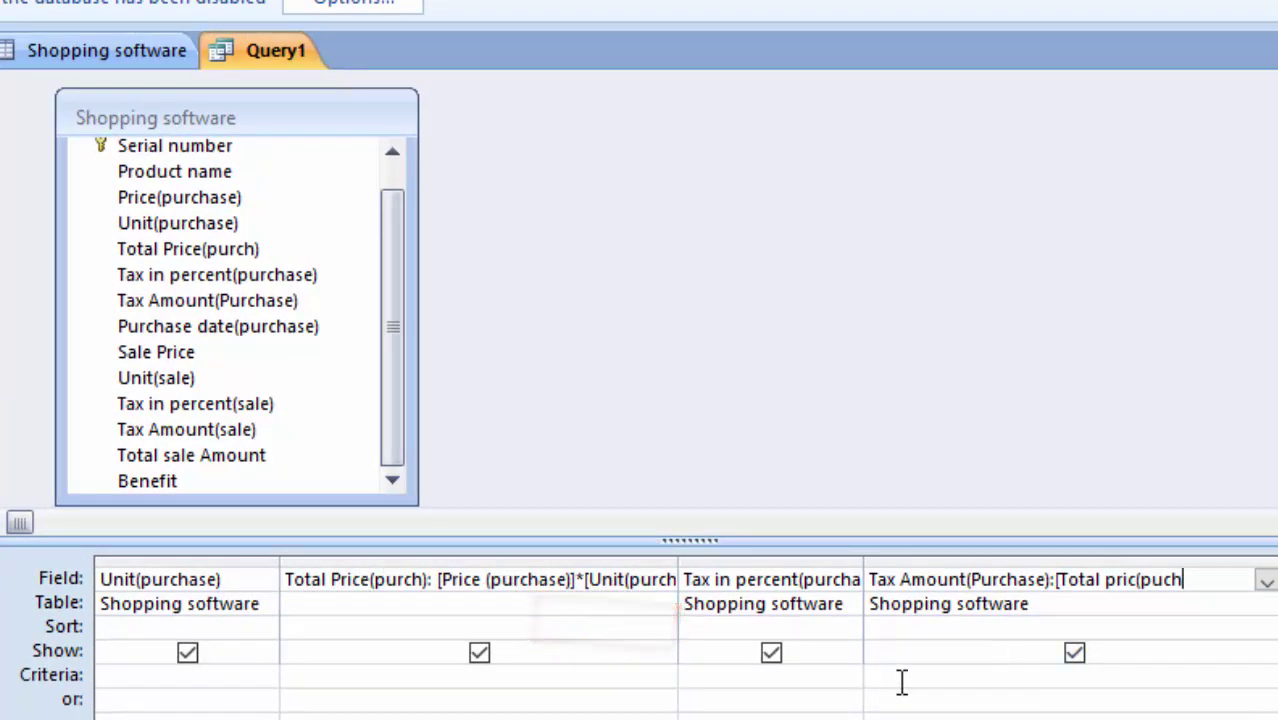
In the Zoom box, fix the Tax Amount entry to read [Total Price(purch)]*[Tax in Percent(
{"action": "key", "text": "shift+F10"}
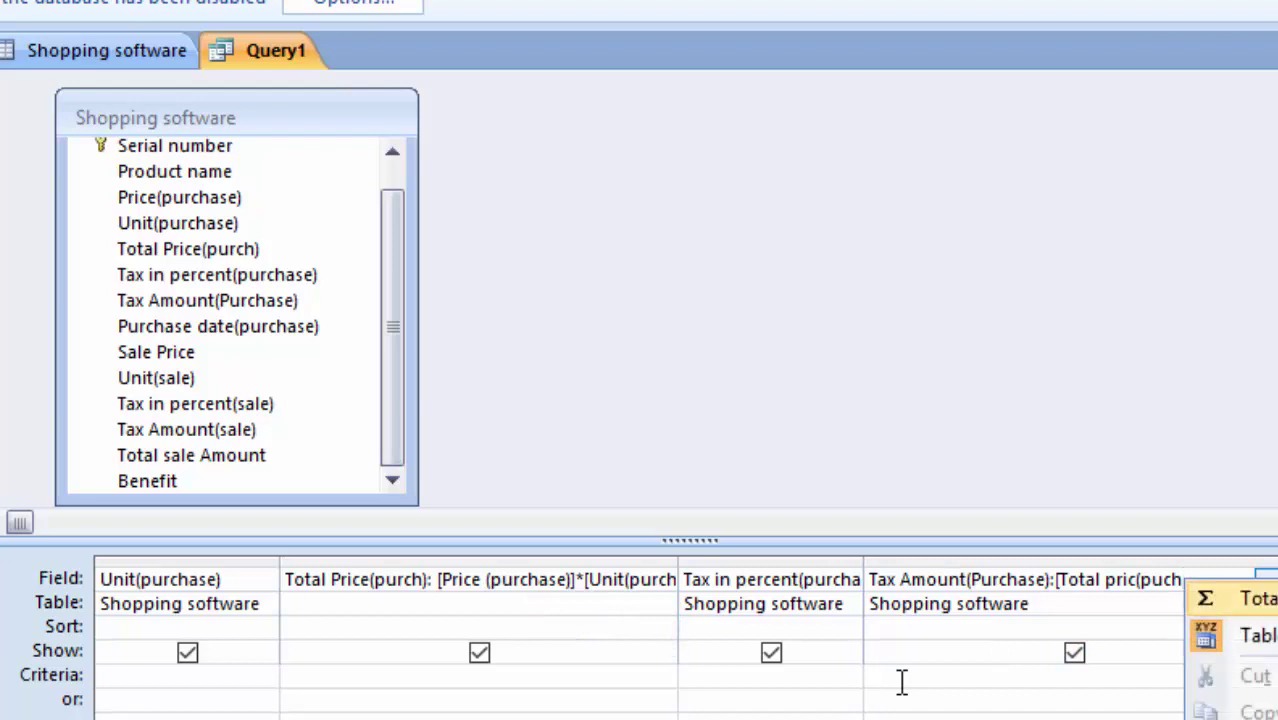
{"action": "key", "text": "z"}
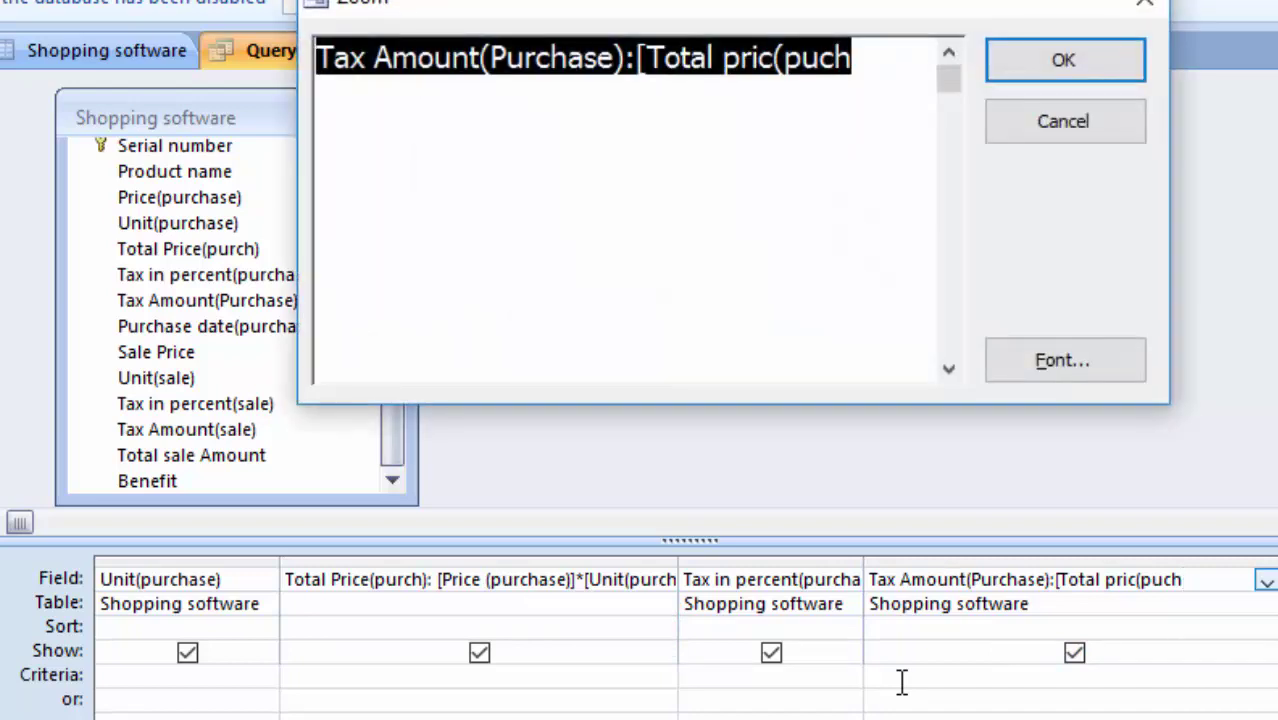
{"action": "key", "text": "End"}
{"action": "key", "text": "Left"}
{"action": "key", "text": "Left"}
{"action": "key", "text": "Left"}
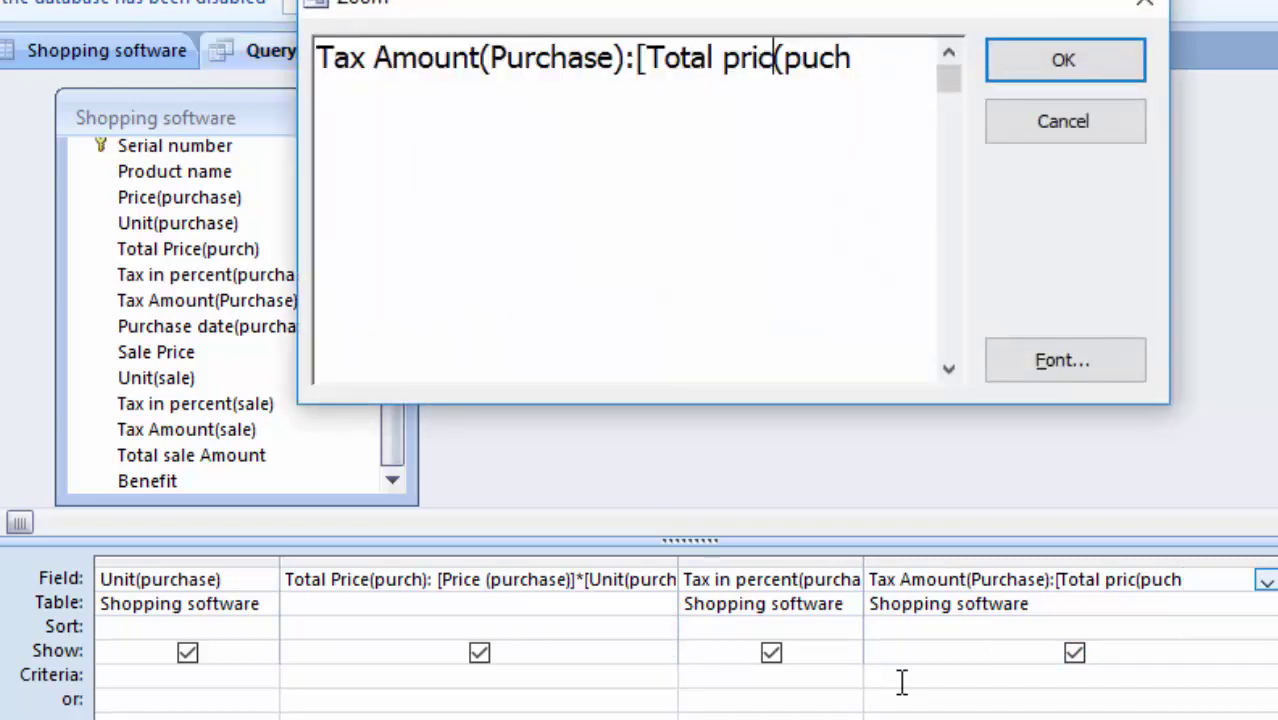
{"action": "type", "text": "e"}
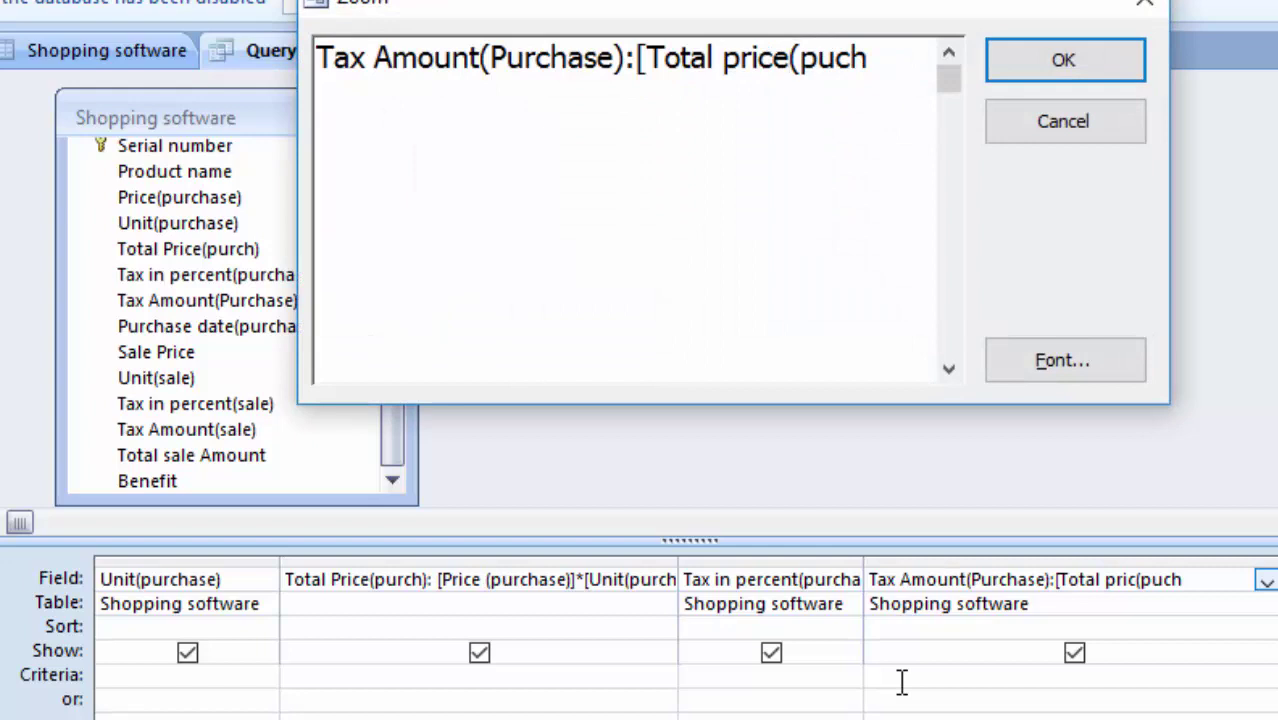
{"action": "key", "text": "Left"}
{"action": "key", "text": "Left"}
{"action": "key", "text": "Left"}
{"action": "key", "text": "BackSpace"}
{"action": "type", "text": "P"}
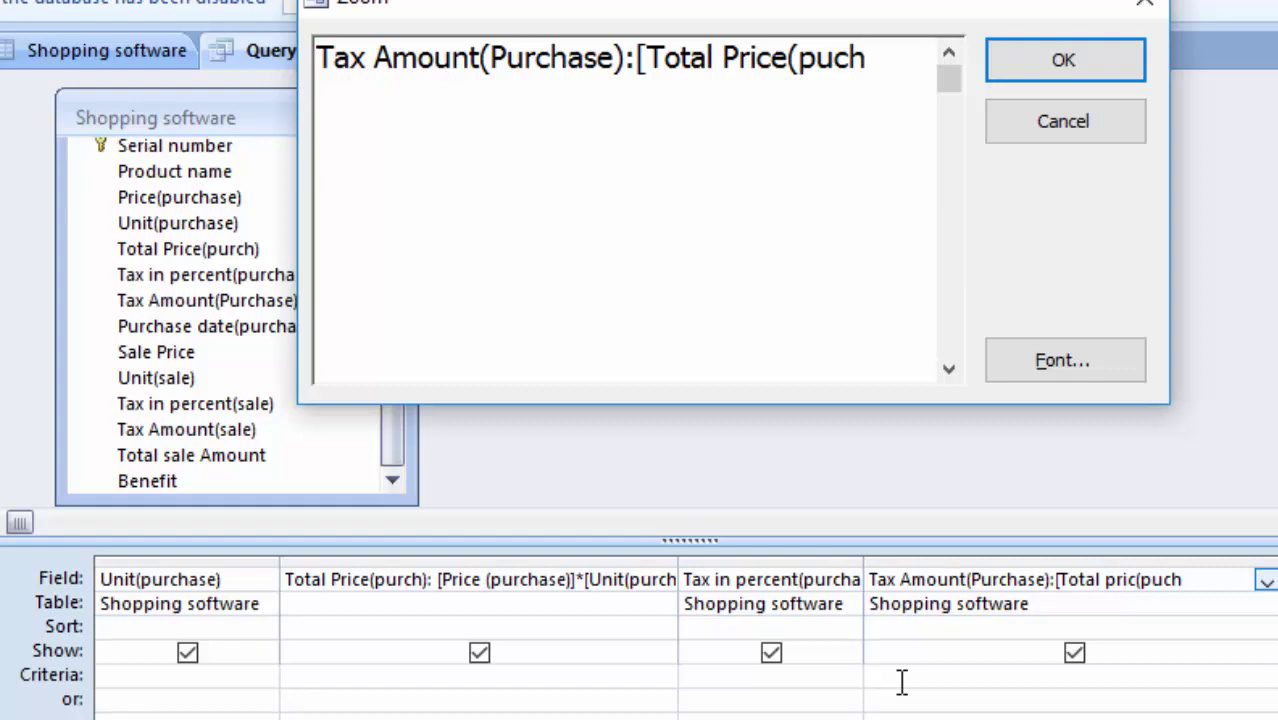
{"action": "type", "text": "rch"}
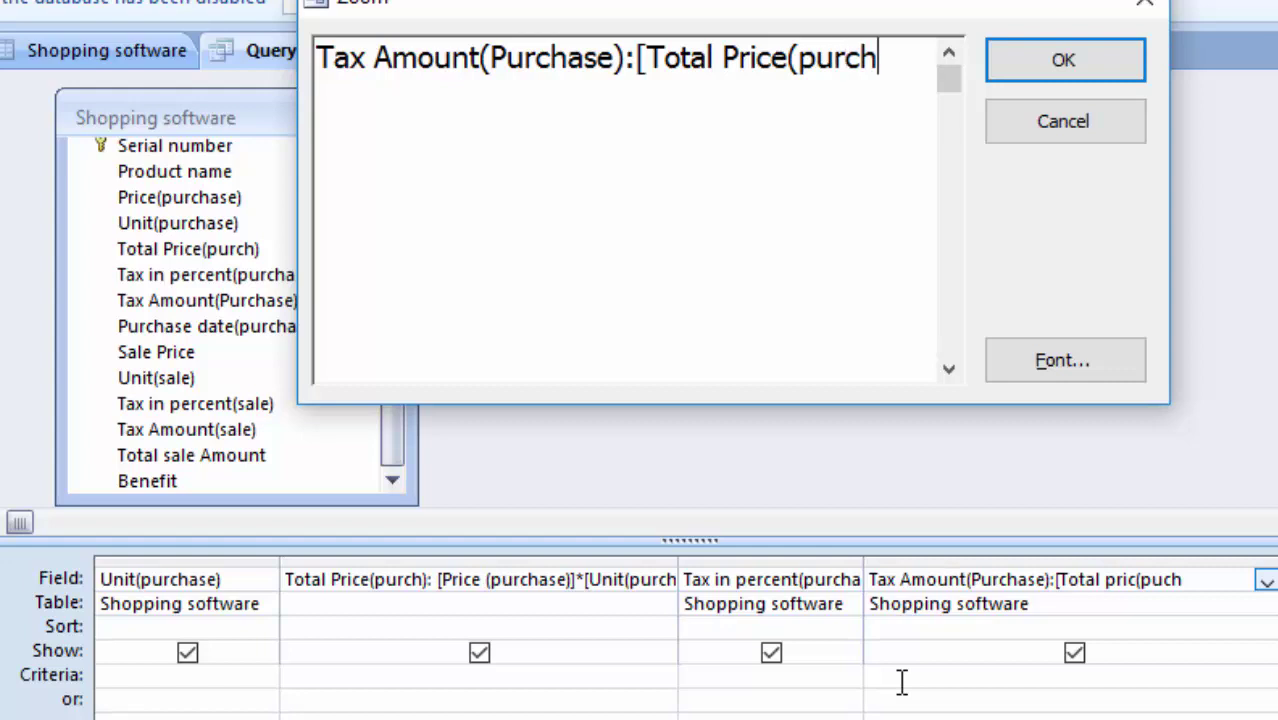
{"action": "type", "text": ")]"}
{"action": "type", "text": "*"}
{"action": "type", "text": "["}
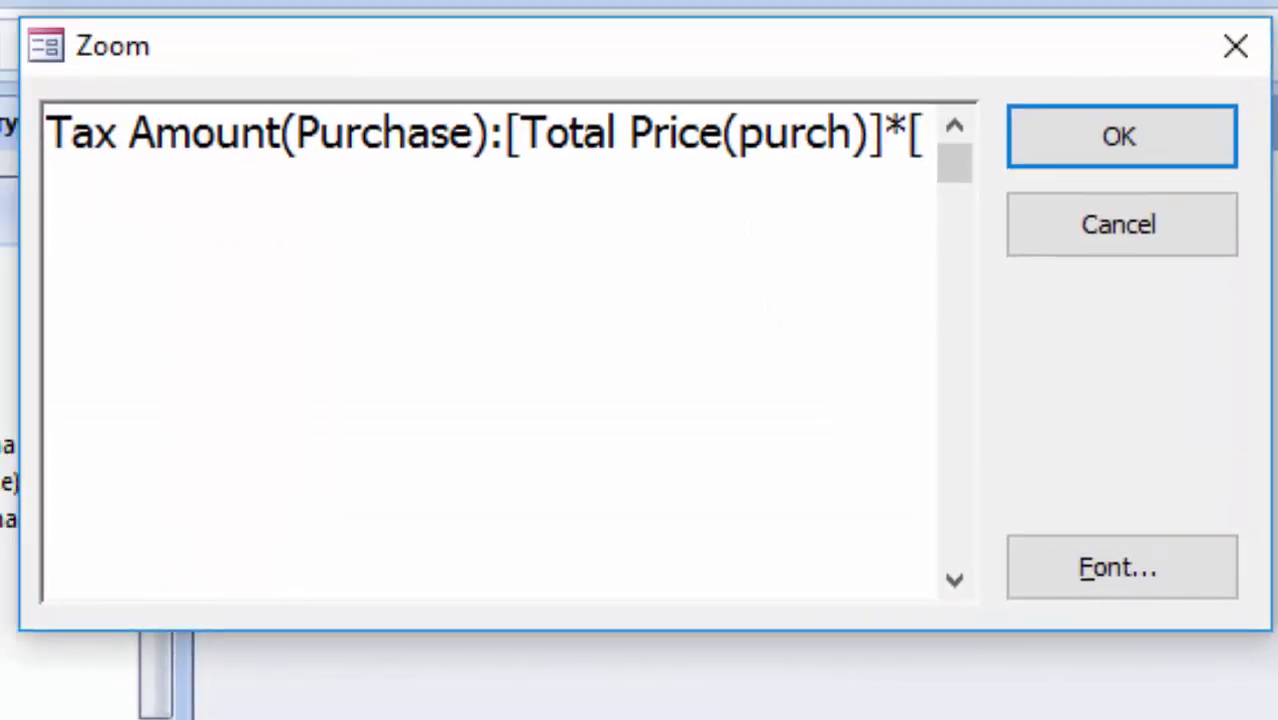
{"action": "type", "text": "Tax "}
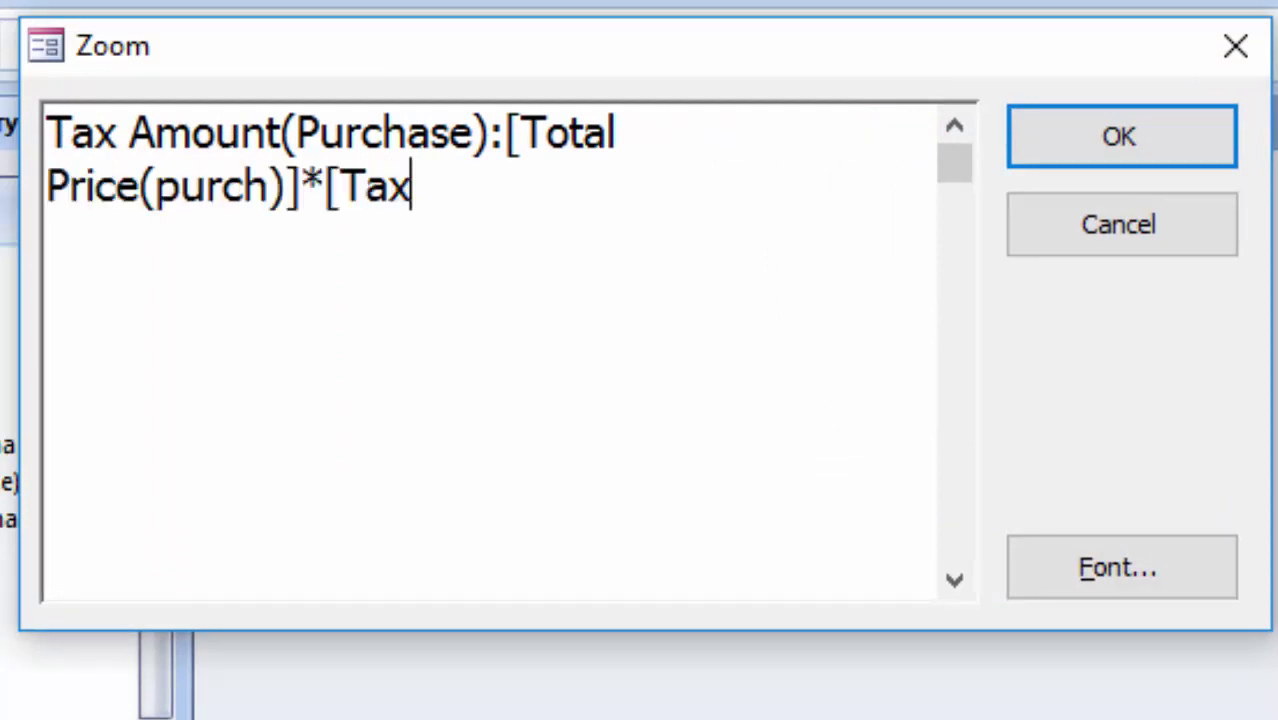
{"action": "type", "text": "in "}
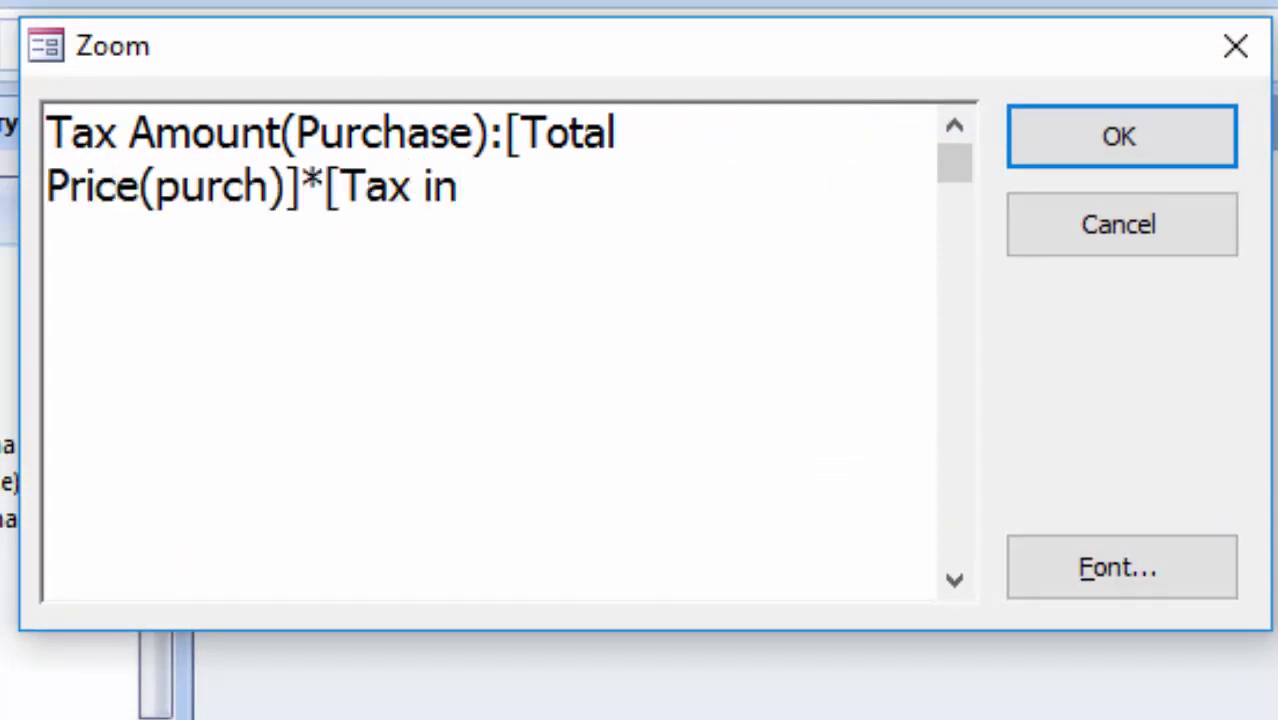
{"action": "type", "text": "Perce"}
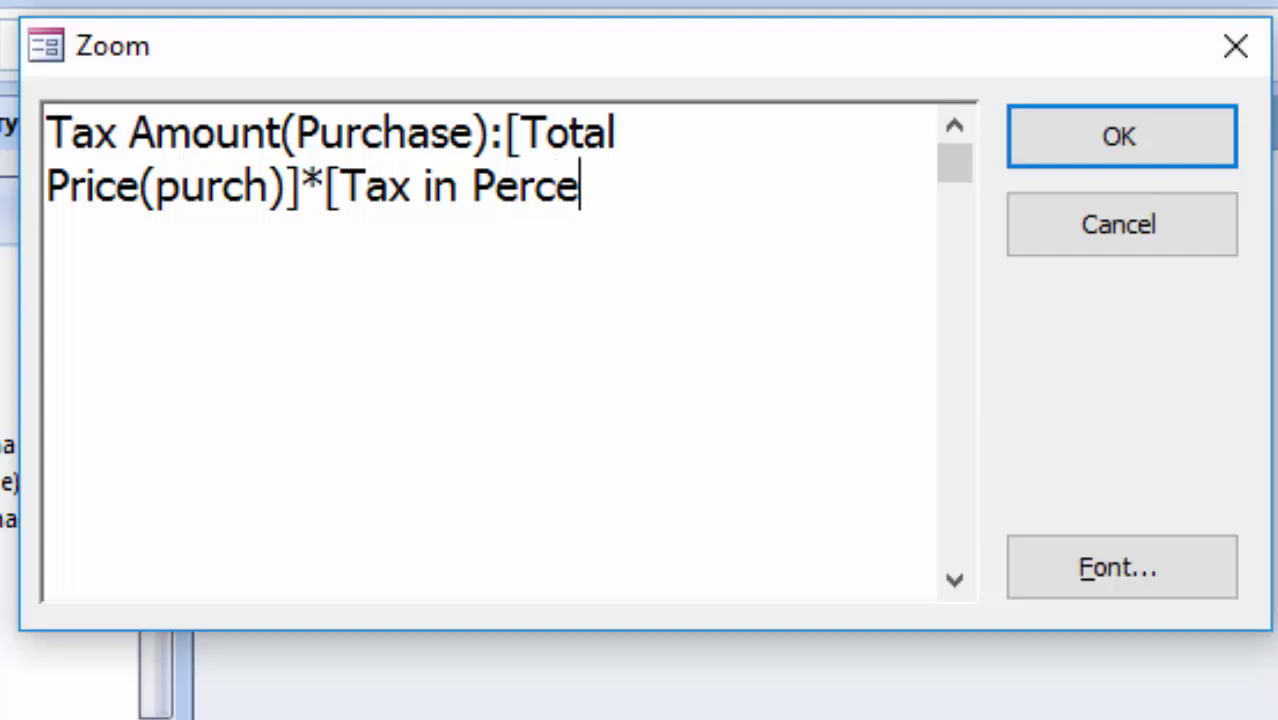
{"action": "type", "text": "nt"}
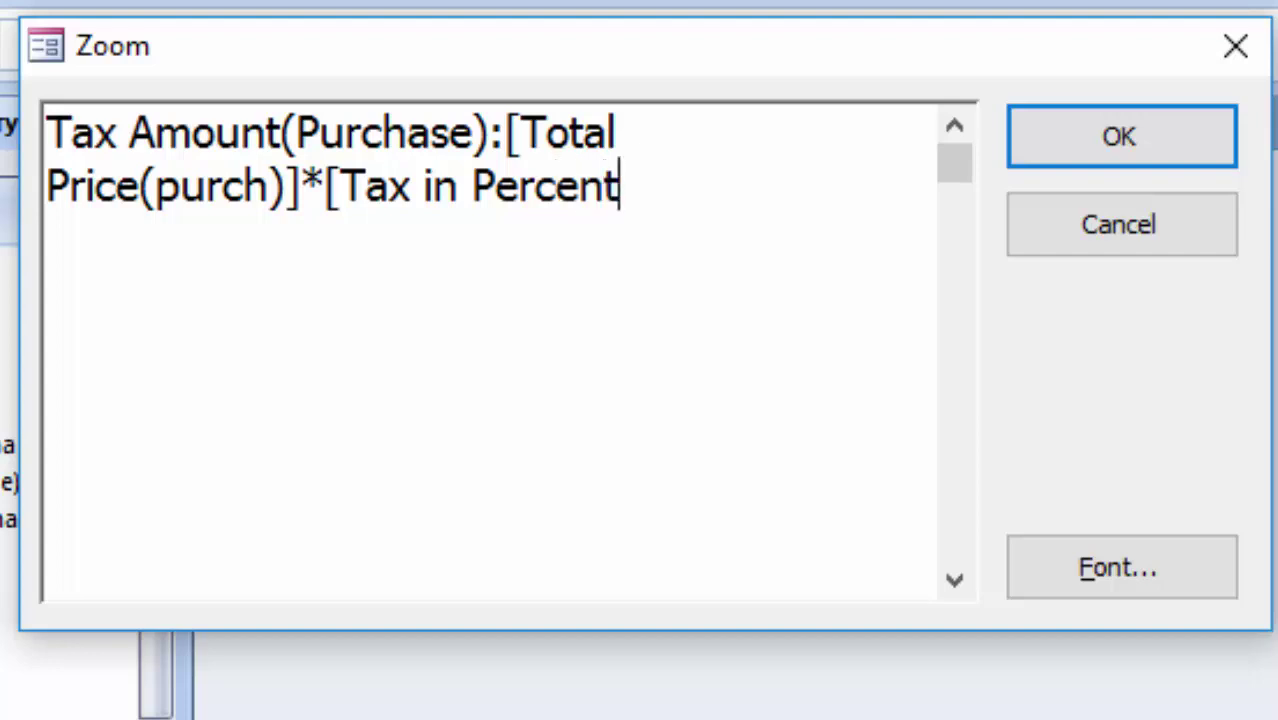
{"action": "type", "text": "("}
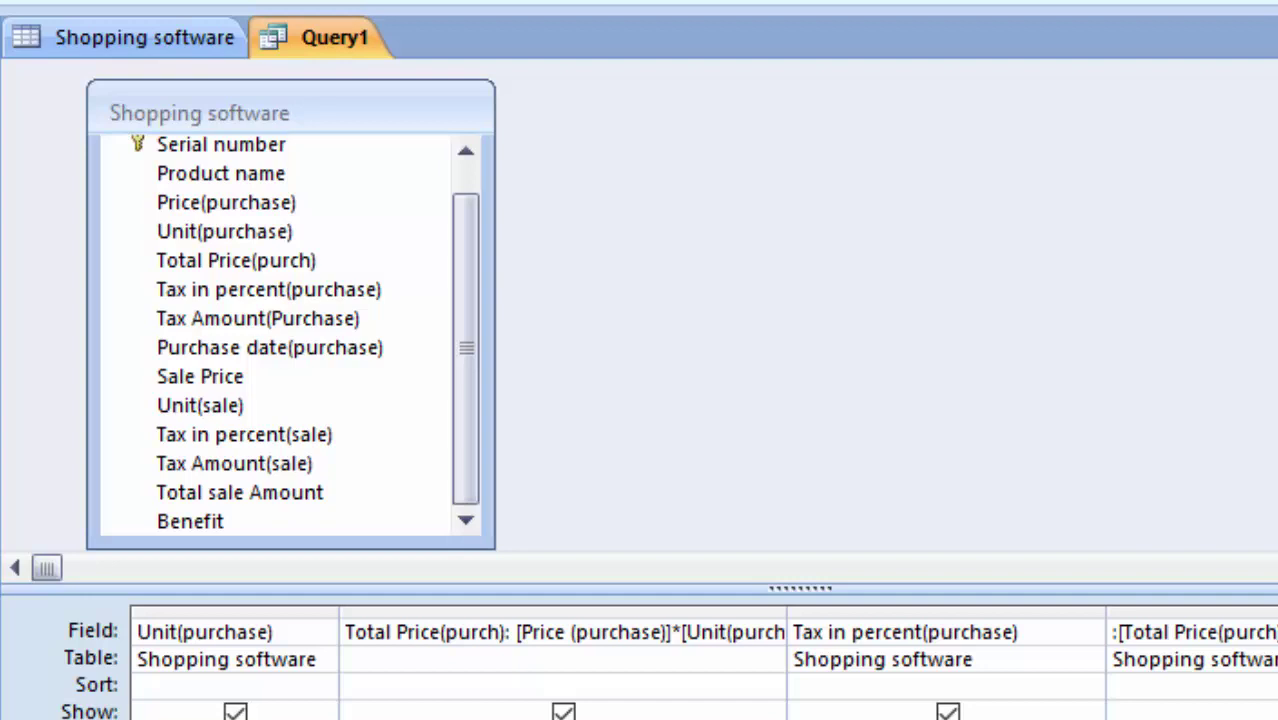
Complete the Tax Amount(Purchase) formula by appending Purchase)]/100 and commit it
{"action": "key", "text": "shift+F2"}
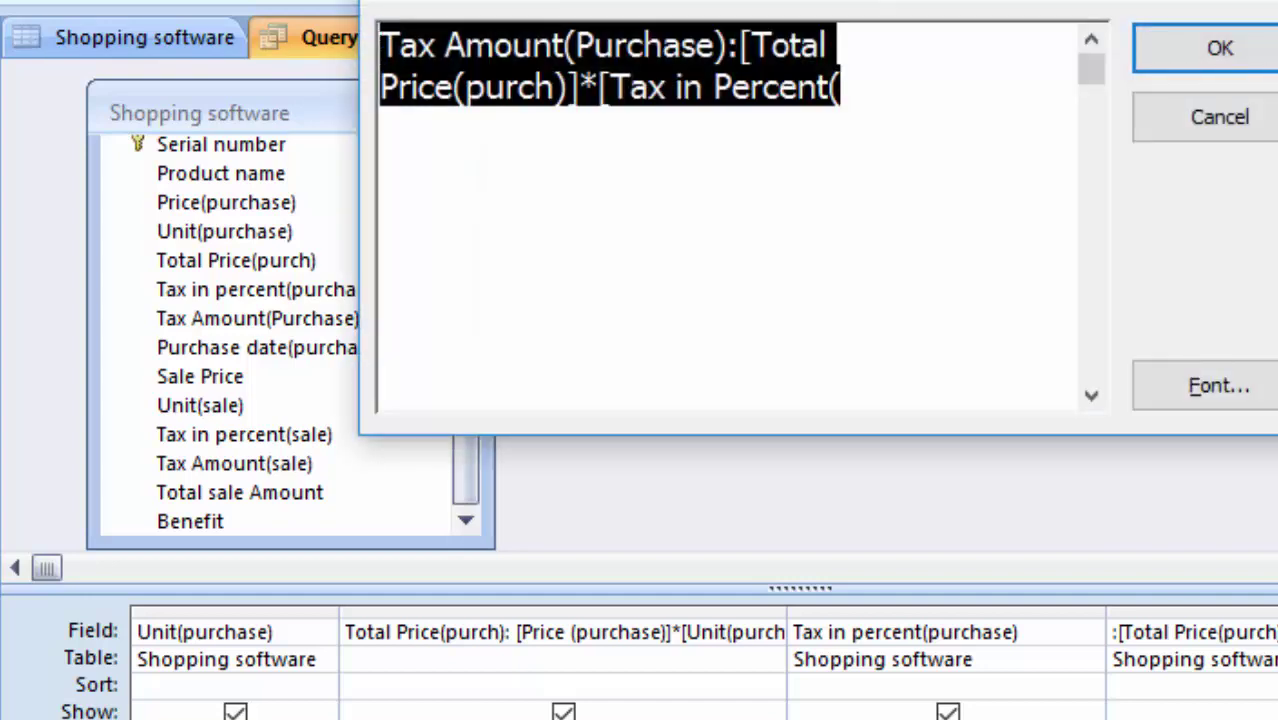
{"action": "left_click", "coordinate": [842, 87]}
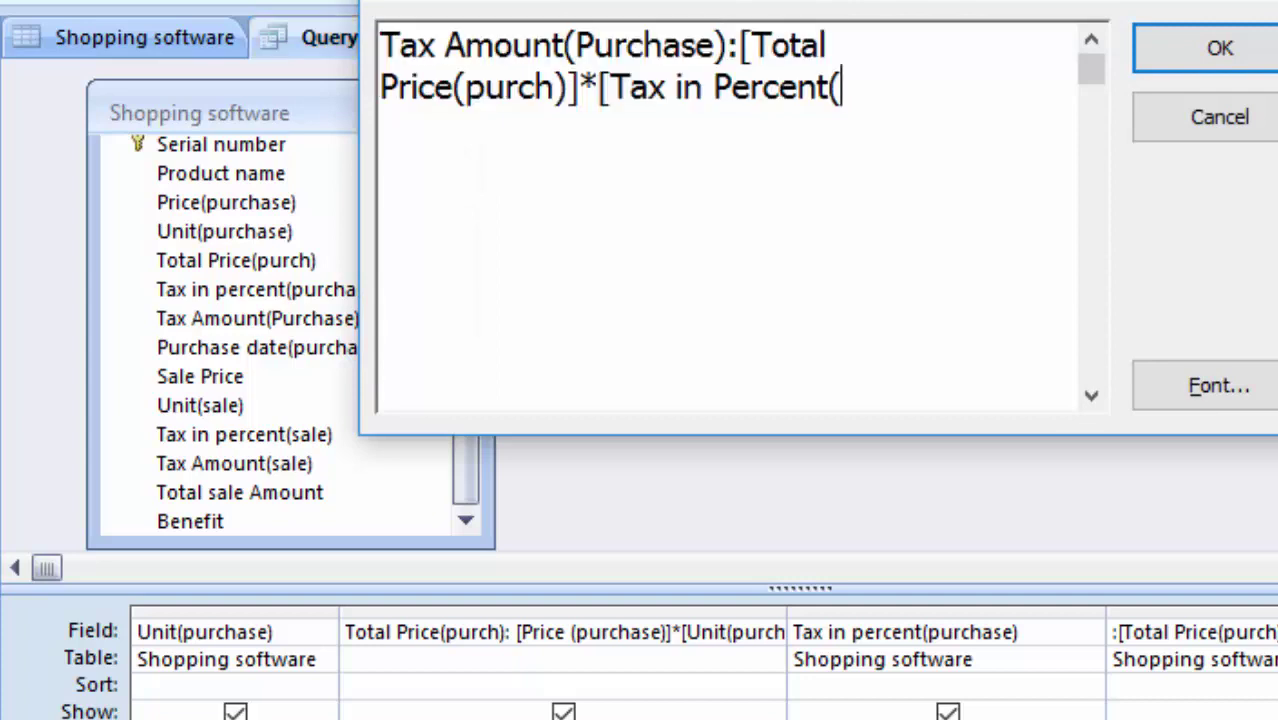
{"action": "type", "text": "Purch"}
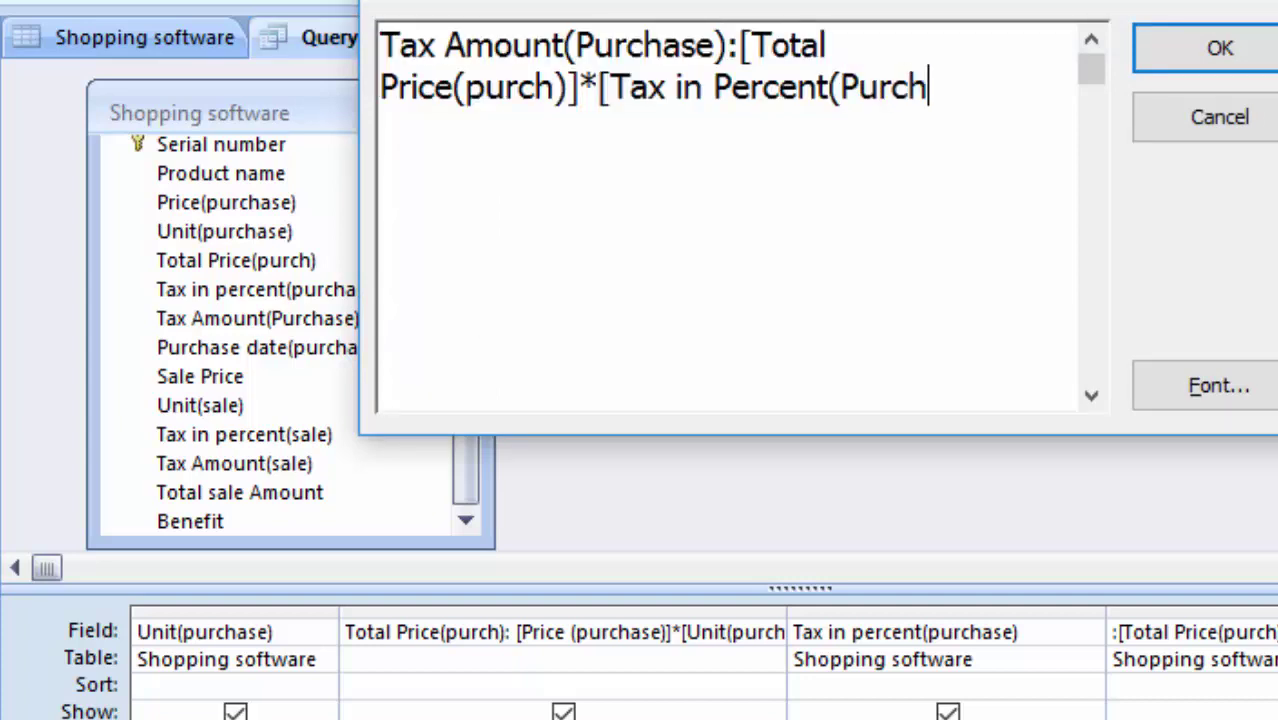
{"action": "type", "text": "ase"}
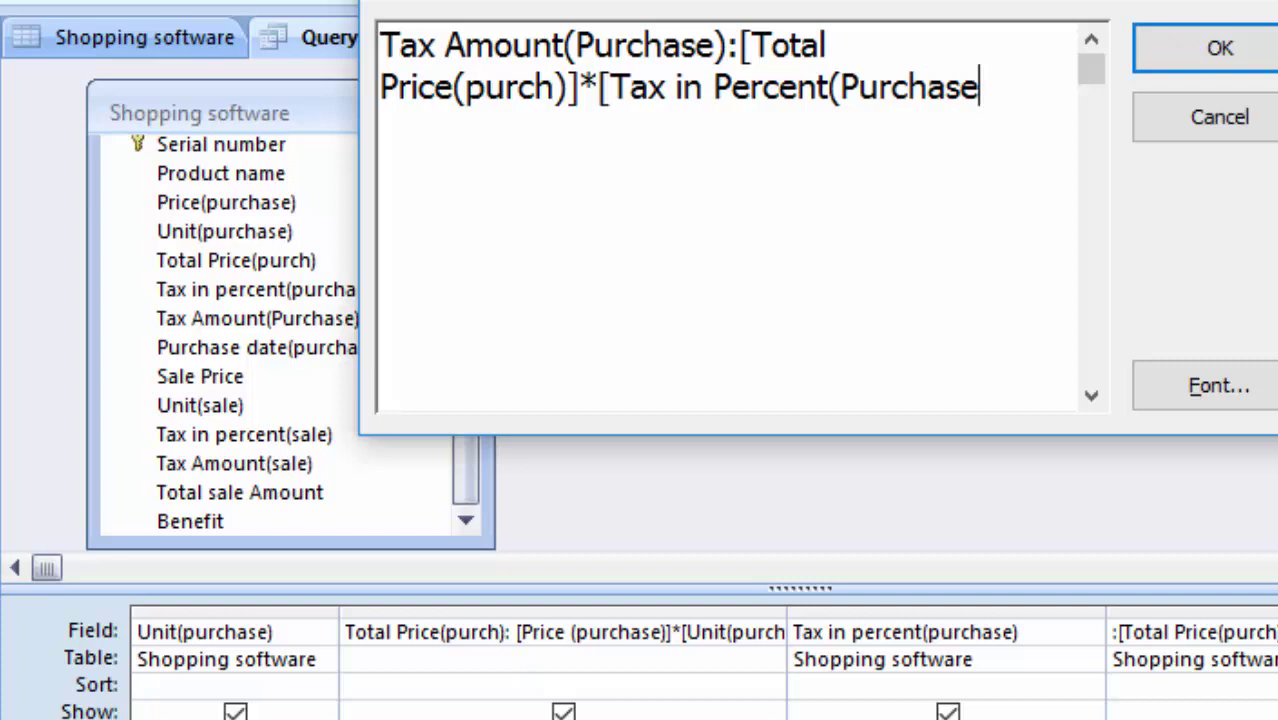
{"action": "type", "text": ")]"}
{"action": "type", "text": "/"}
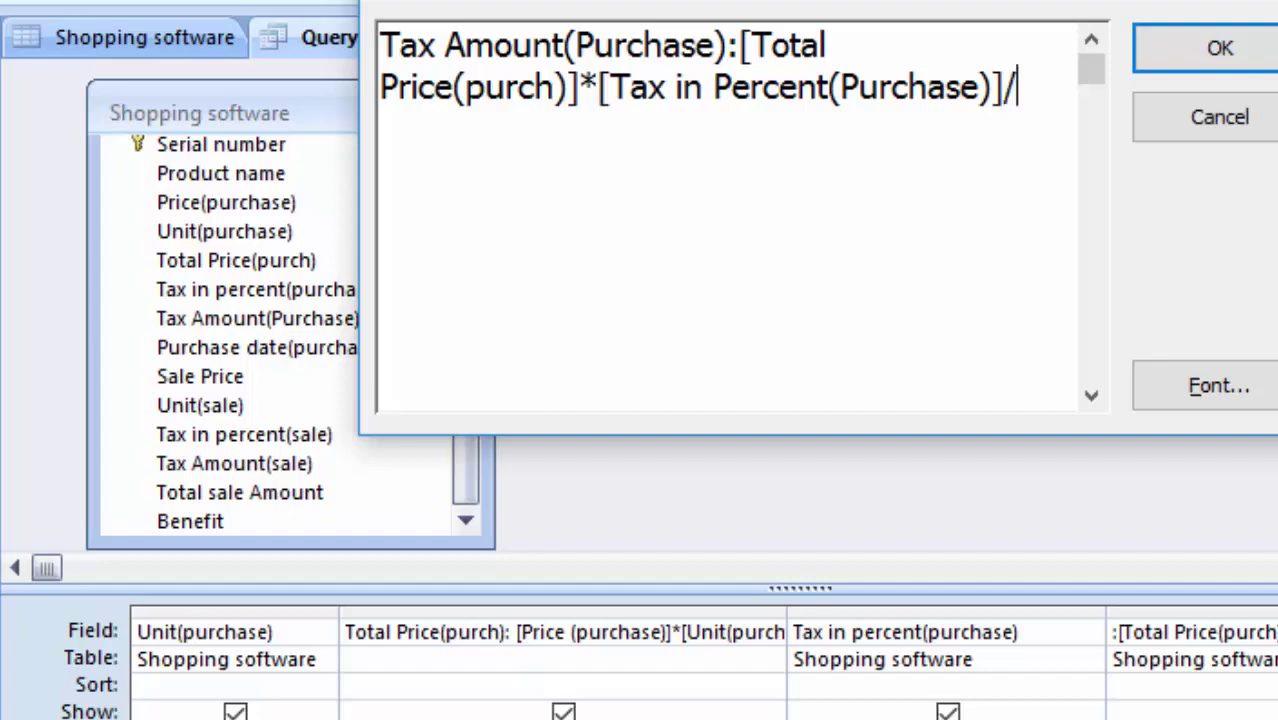
{"action": "type", "text": "100"}
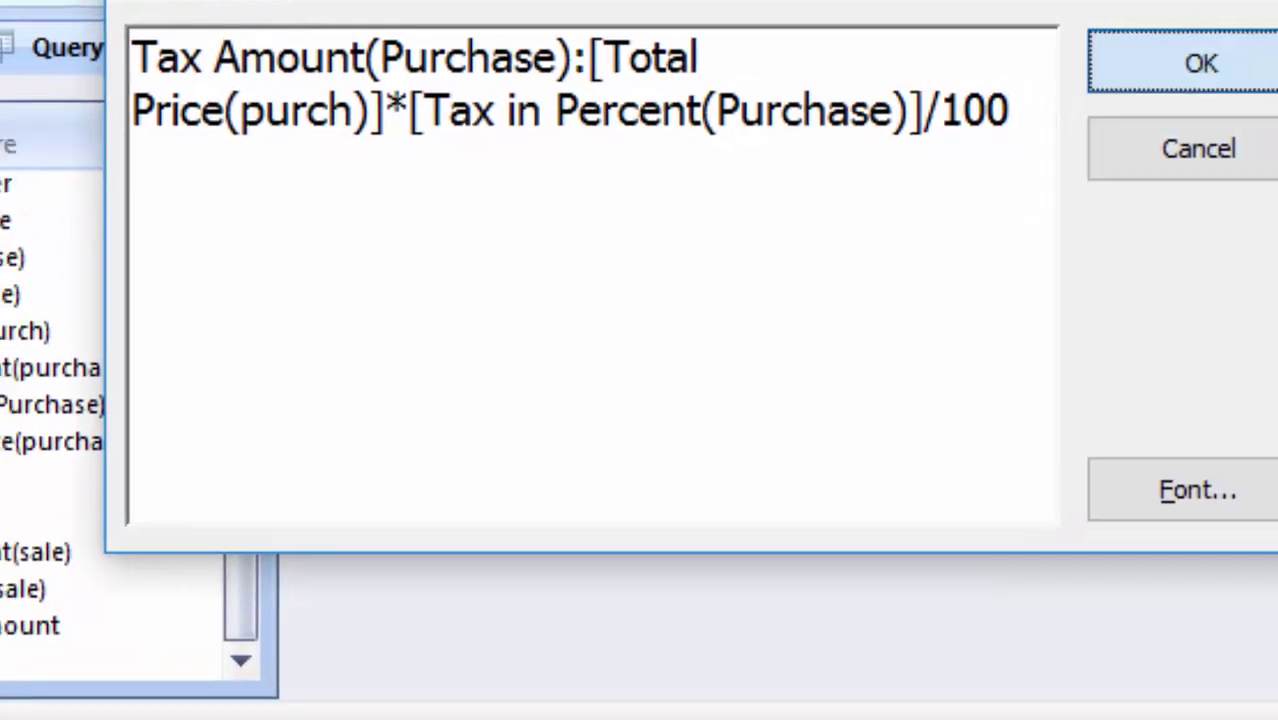
{"action": "left_click", "coordinate": [1207, 58]}
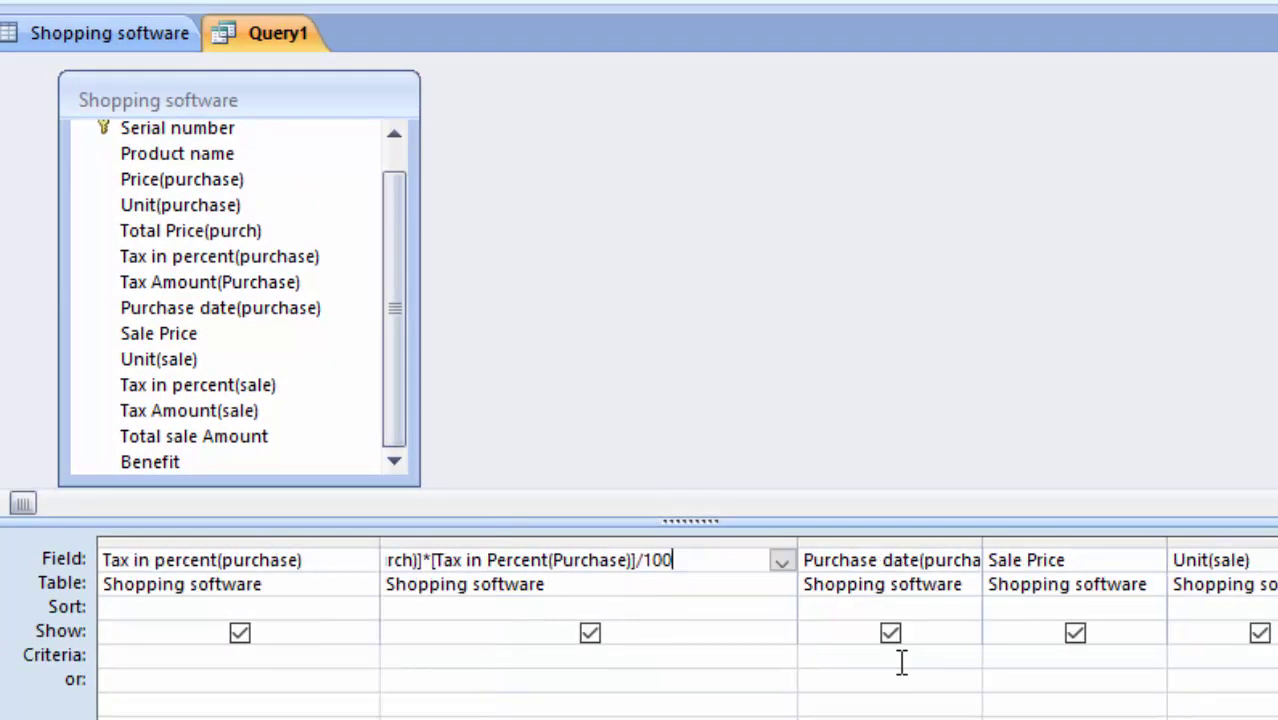
Enter the formula [Sale Price]*[Unit(sale)] for the Total sale Amount field in the Zoom box
{"action": "scroll", "coordinate": [901, 662], "scroll_direction": "right", "scroll_amount": 1}
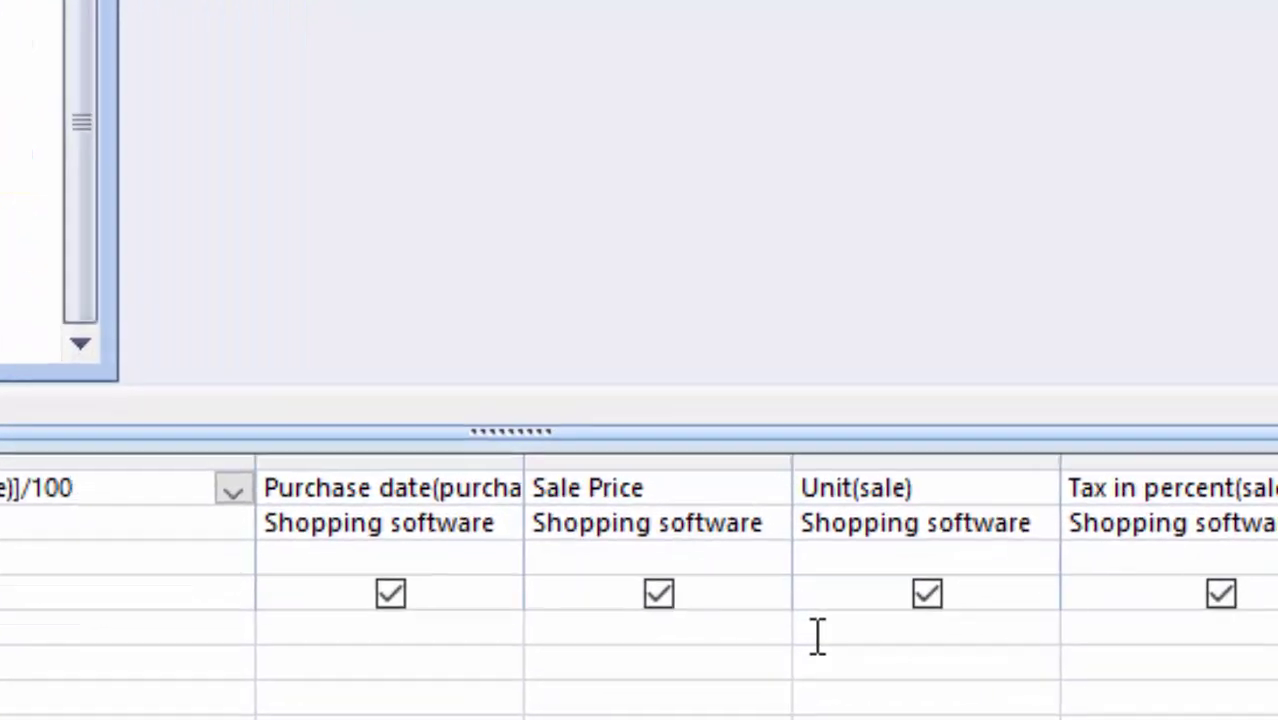
{"action": "scroll", "coordinate": [760, 620], "scroll_direction": "right", "scroll_amount": 2}
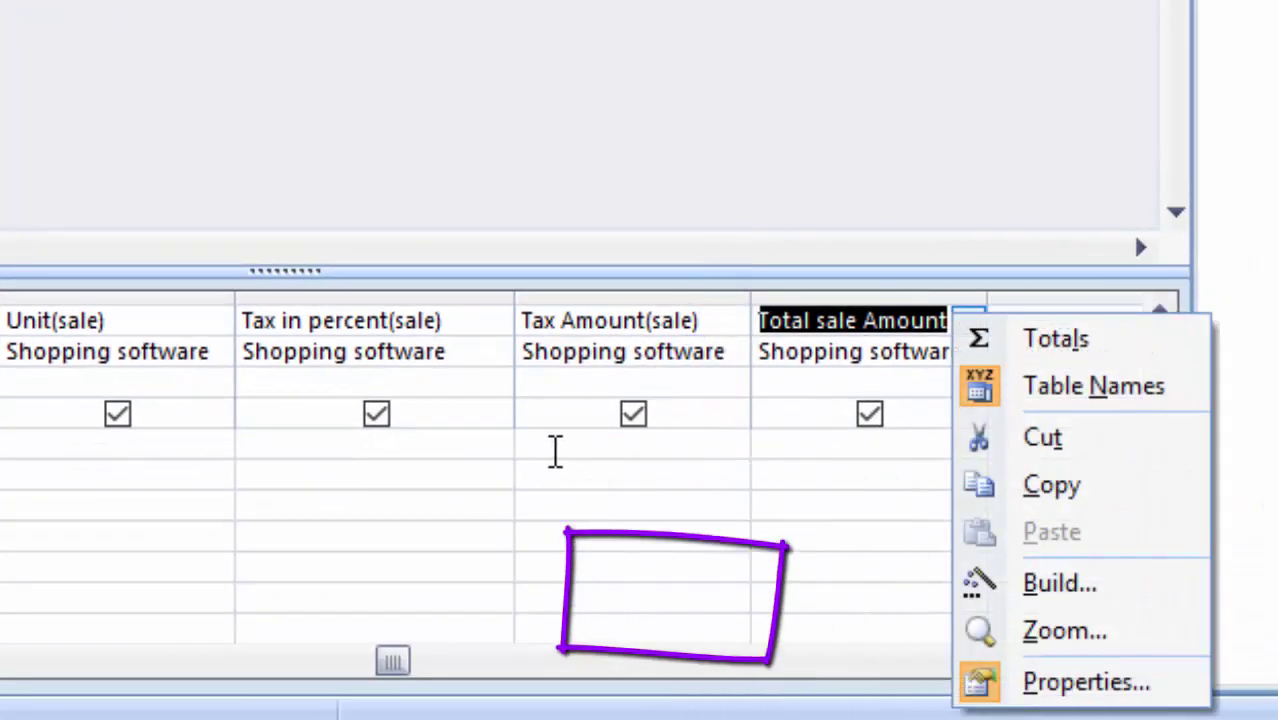
{"action": "key", "text": "Return"}
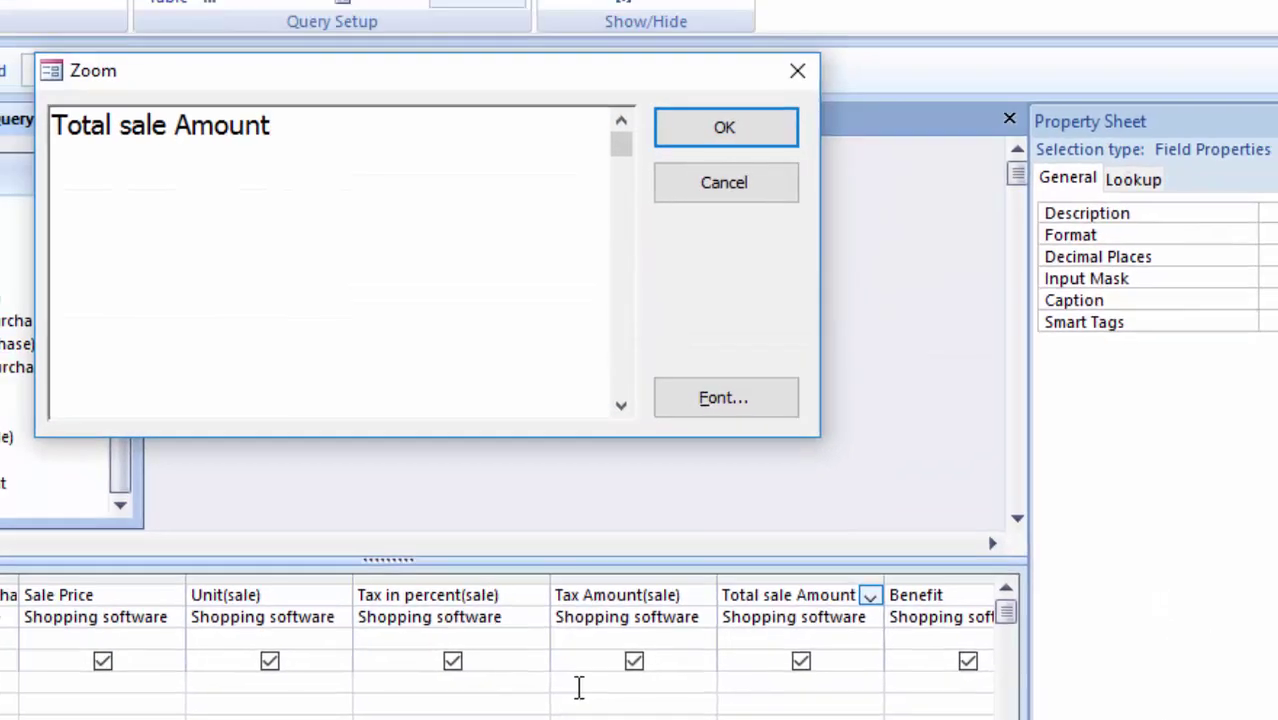
{"action": "type", "text": ":"}
{"action": "type", "text": "["}
{"action": "type", "text": "S"}
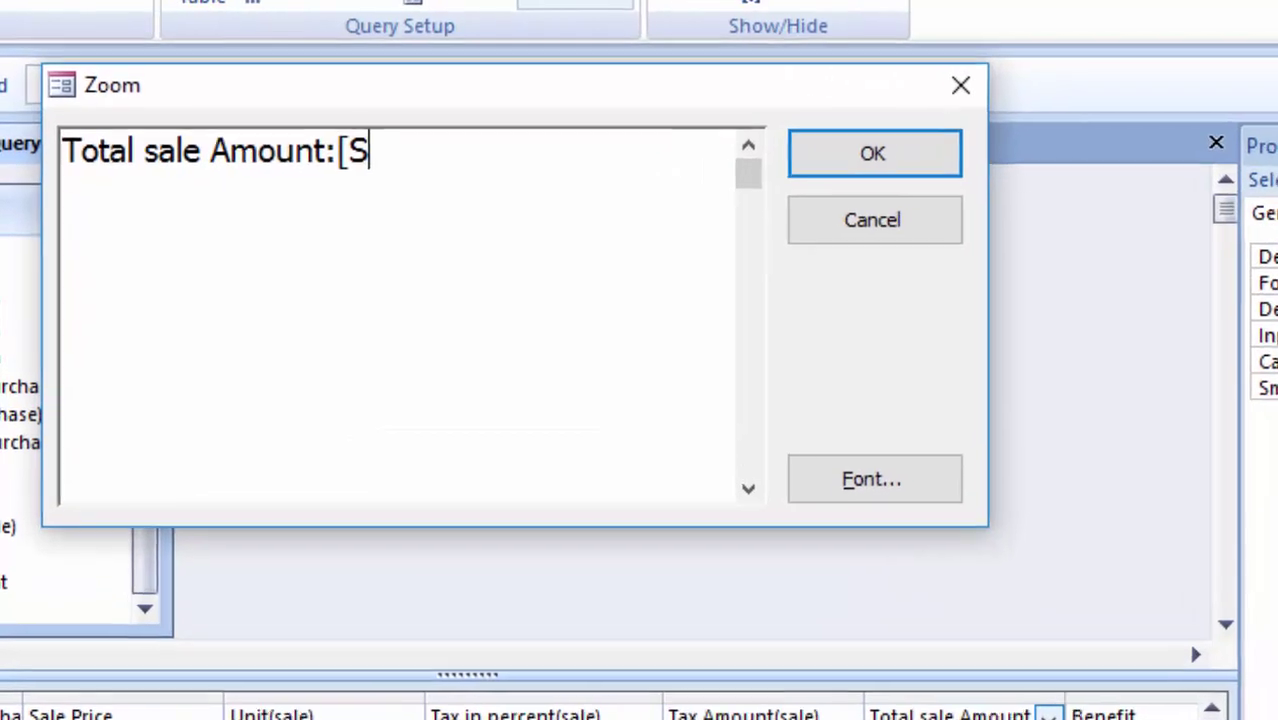
{"action": "type", "text": "ale "}
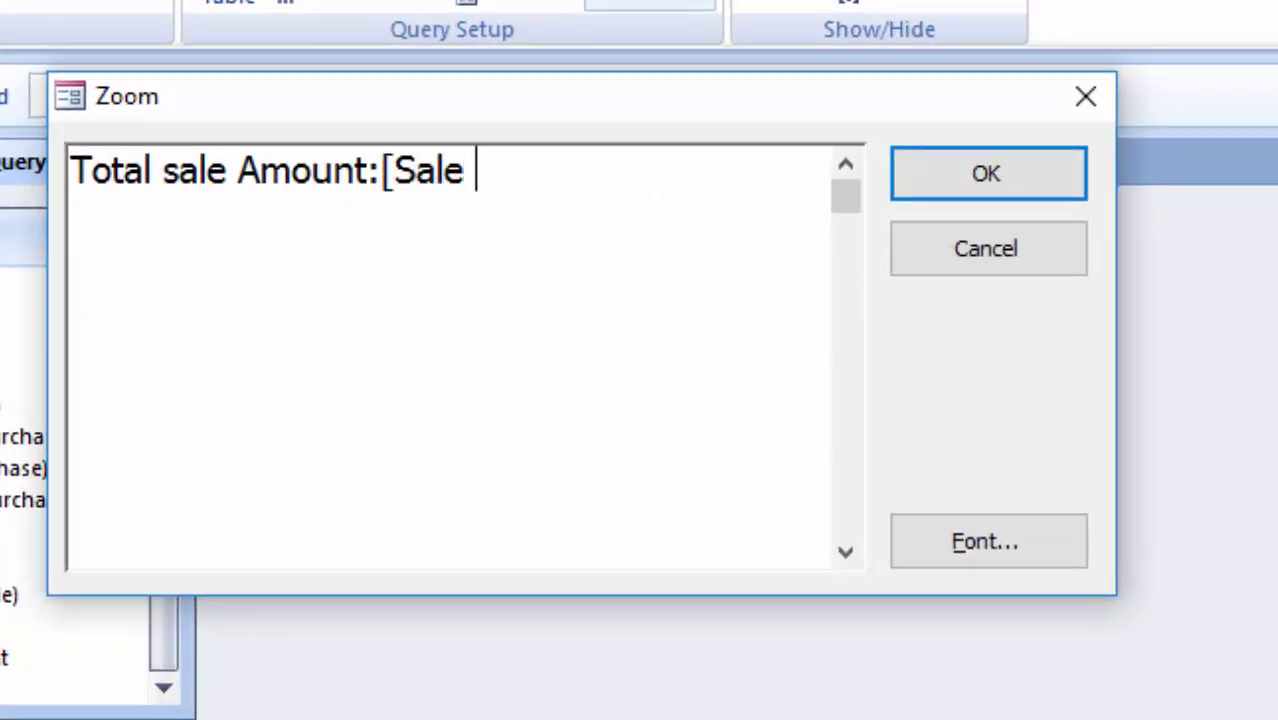
{"action": "type", "text": "Pric"}
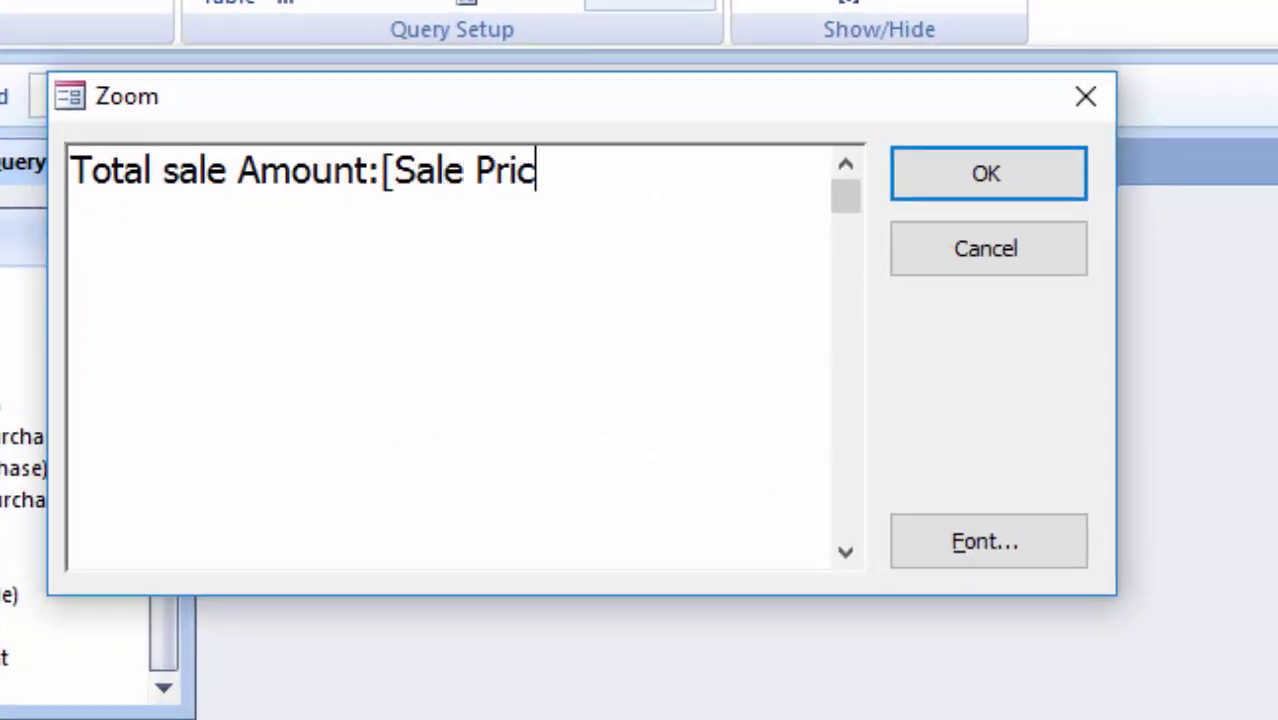
{"action": "type", "text": "e"}
{"action": "type", "text": "]"}
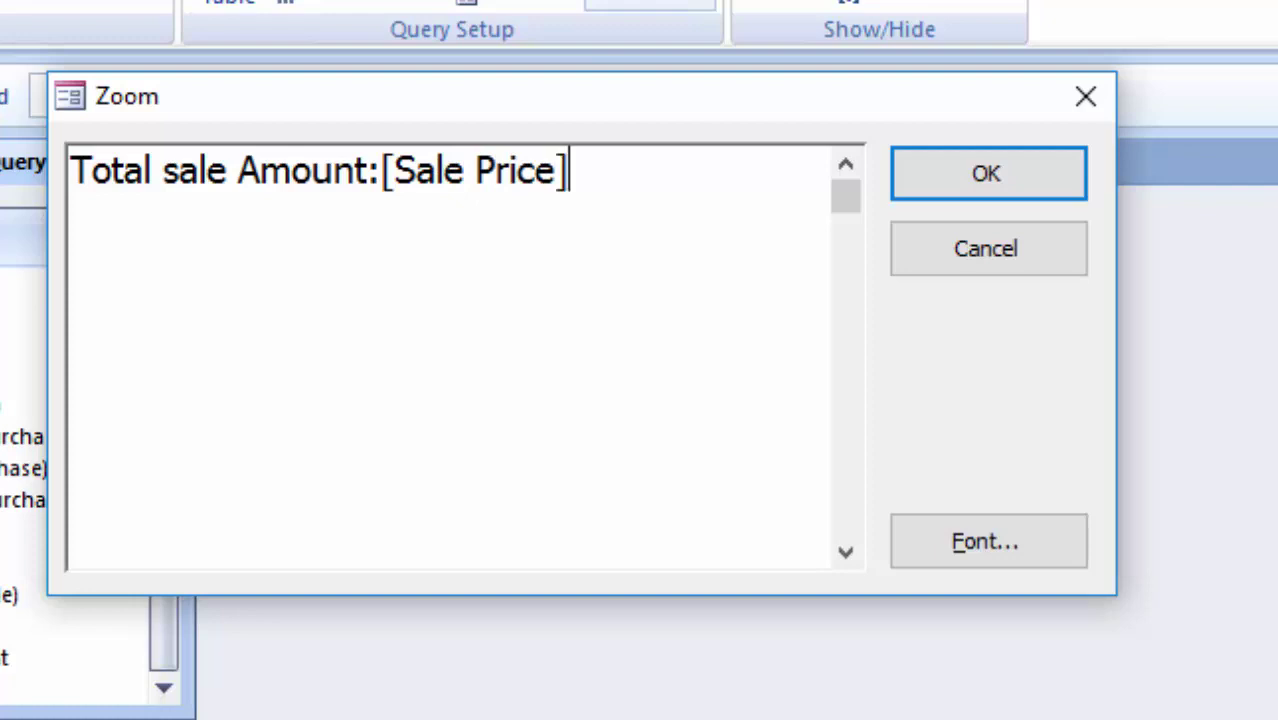
{"action": "type", "text": "*["}
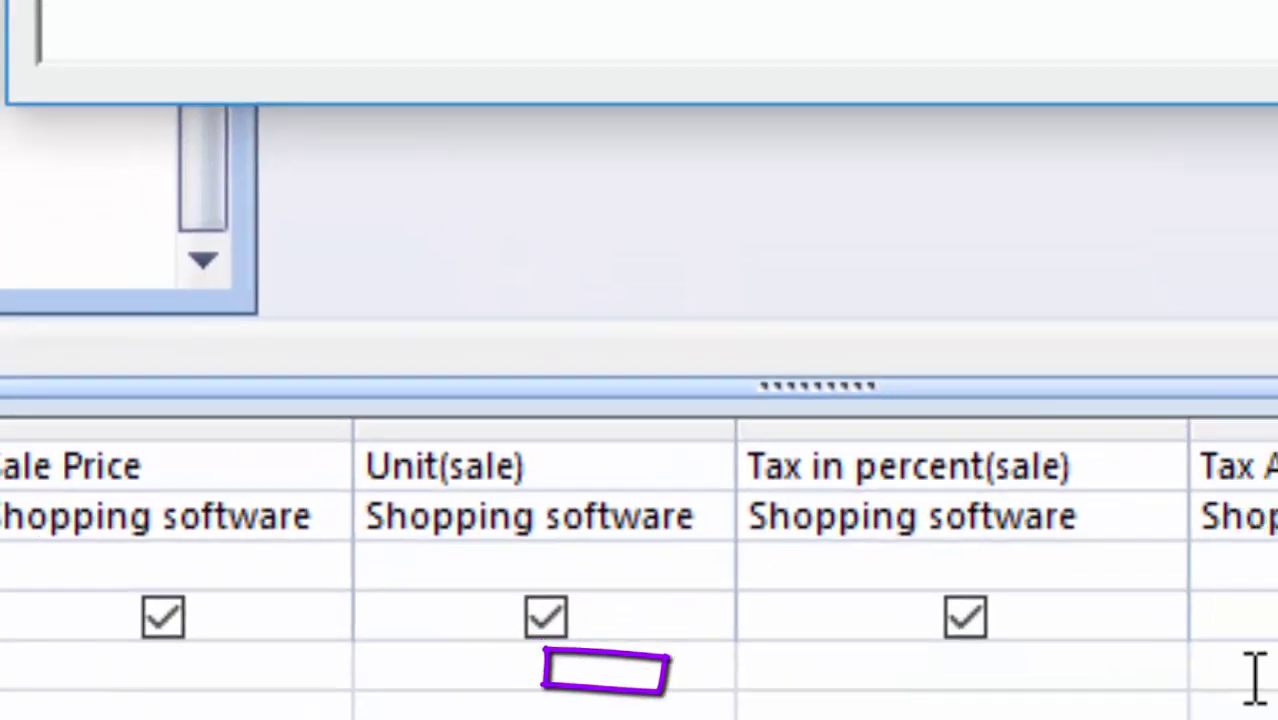
{"action": "type", "text": "Unit"}
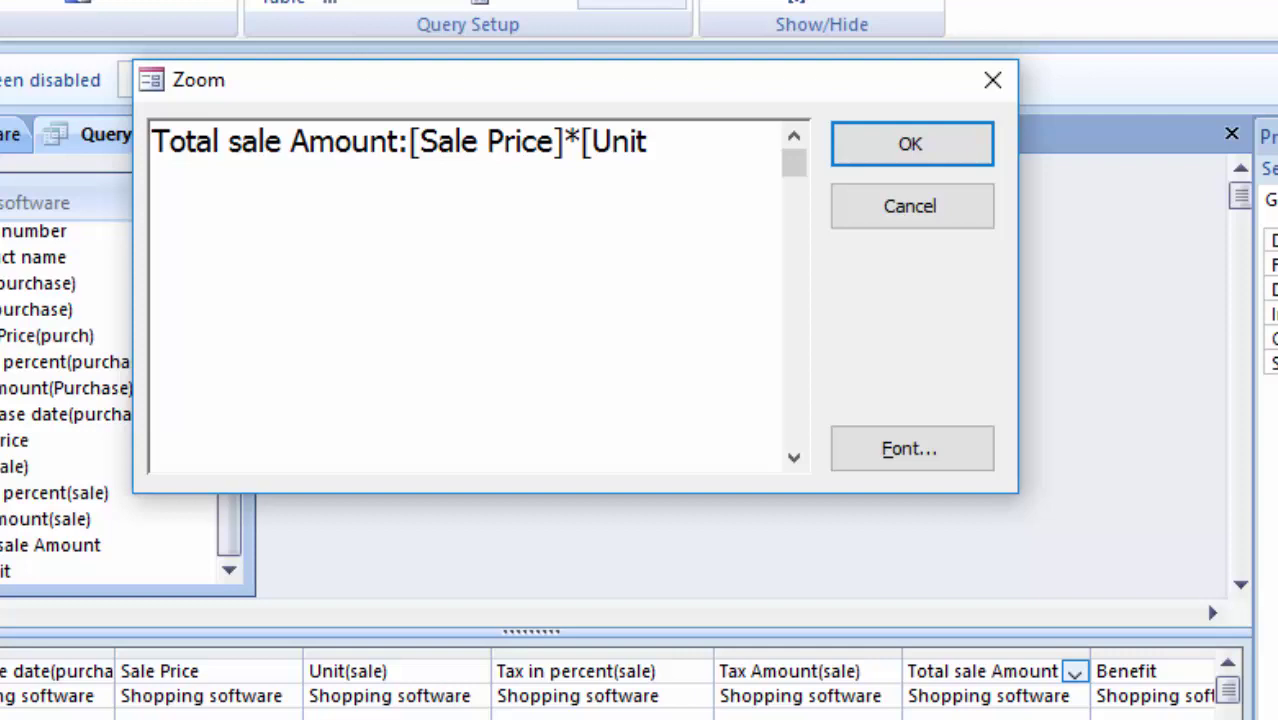
{"action": "type", "text": "("}
{"action": "type", "text": "saLE"}
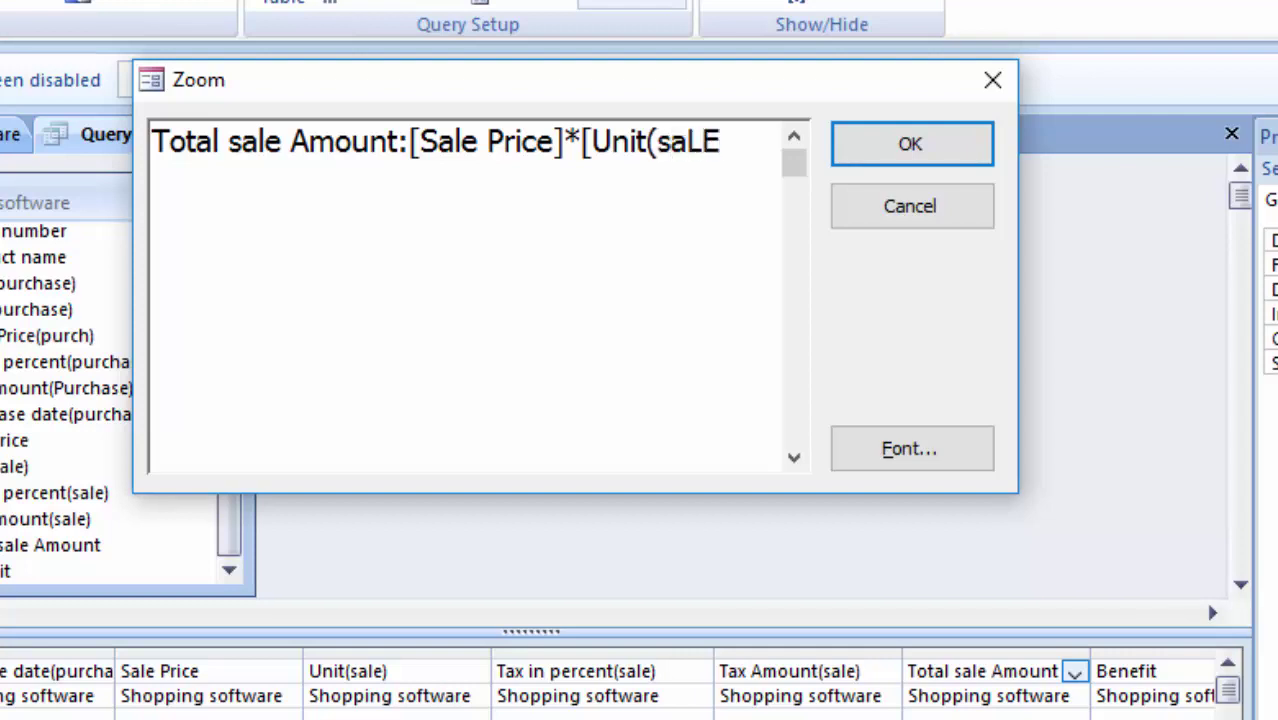
{"action": "type", "text": "]"}
{"action": "key", "text": "BackSpace"}
{"action": "key", "text": "BackSpace"}
{"action": "key", "text": "BackSpace"}
{"action": "type", "text": "le"}
{"action": "type", "text": ")]"}
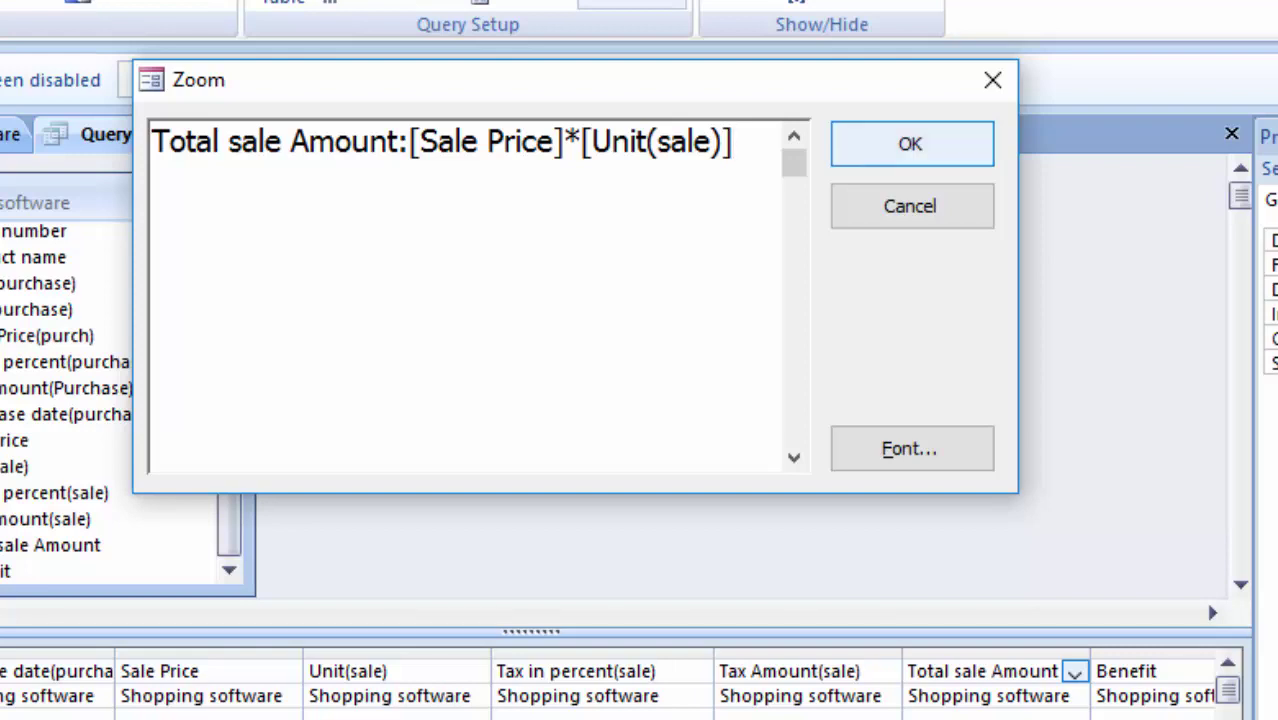
{"action": "left_click", "coordinate": [910, 144]}
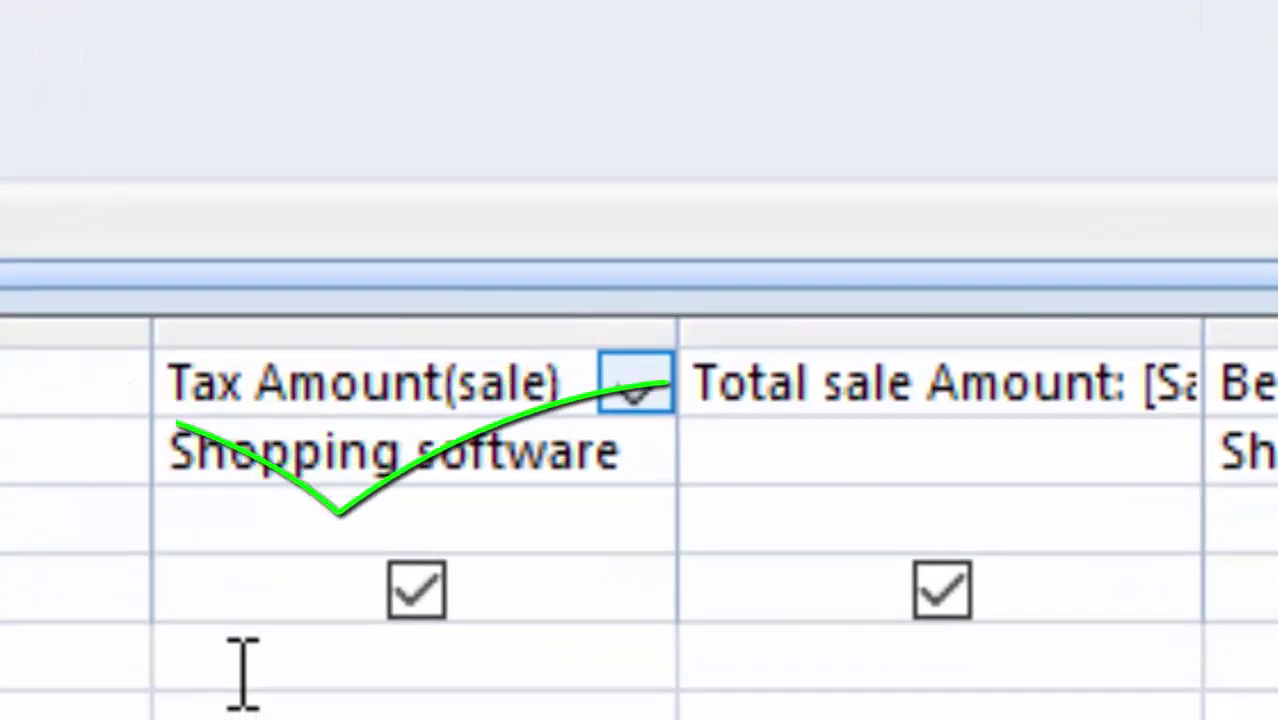
Append :[Total sale Amount]*[Tax in percent(sale)]/100 to Tax Amount(sale), fixing the 'Tiotal' typo
{"action": "key", "text": "shift+F10"}
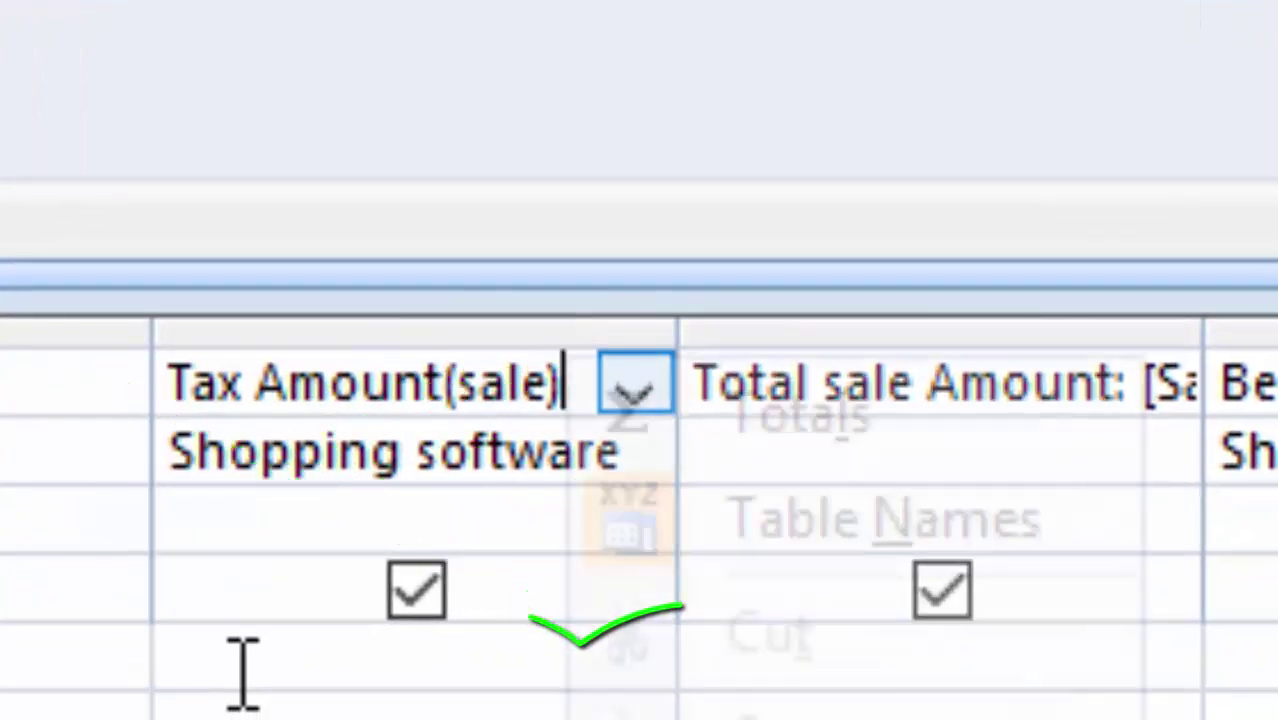
{"action": "key", "text": "Down"}
{"action": "key", "text": "Down"}
{"action": "key", "text": "Down"}
{"action": "key", "text": "Down"}
{"action": "key", "text": "Return"}
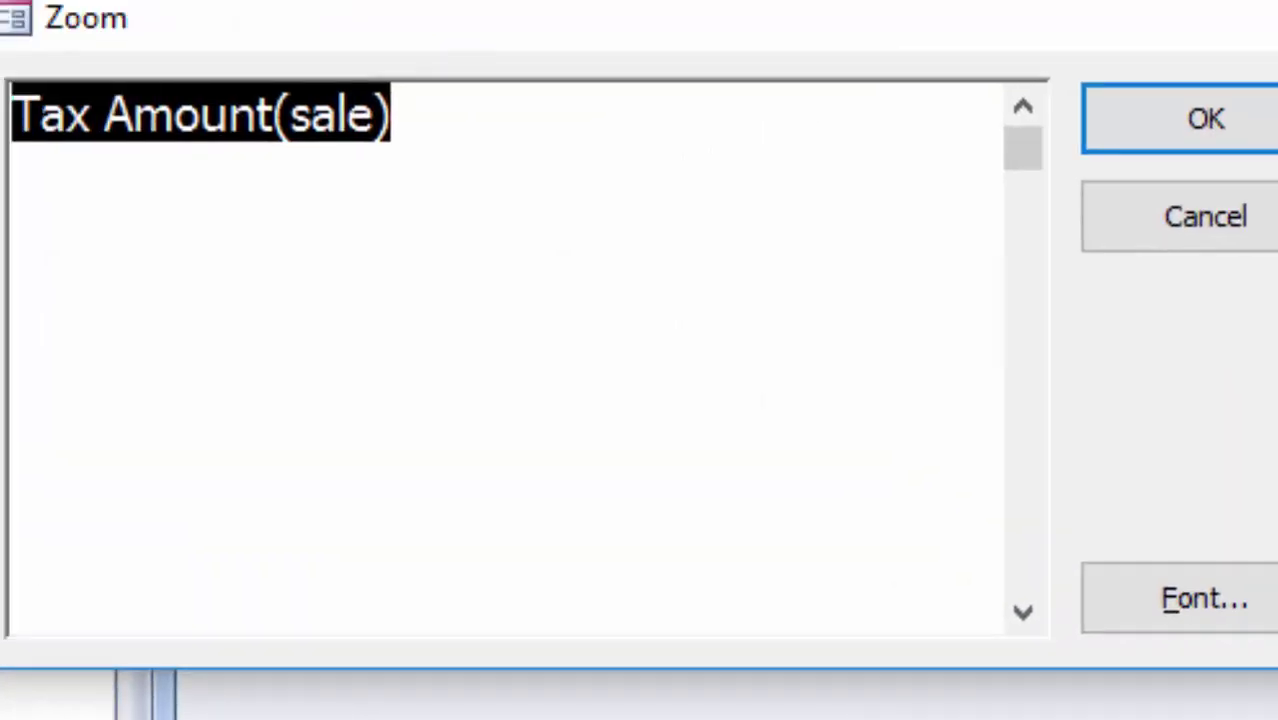
{"action": "left_click", "coordinate": [392, 115]}
{"action": "type", "text": ":"}
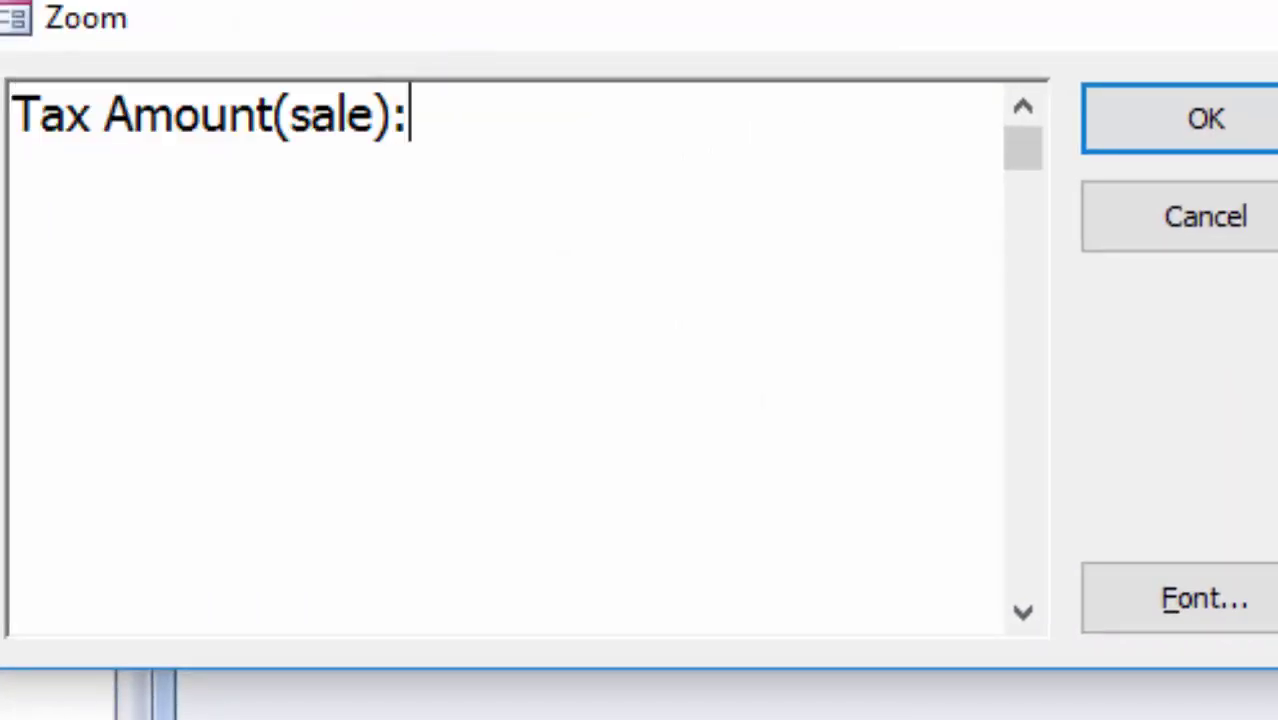
{"action": "type", "text": "["}
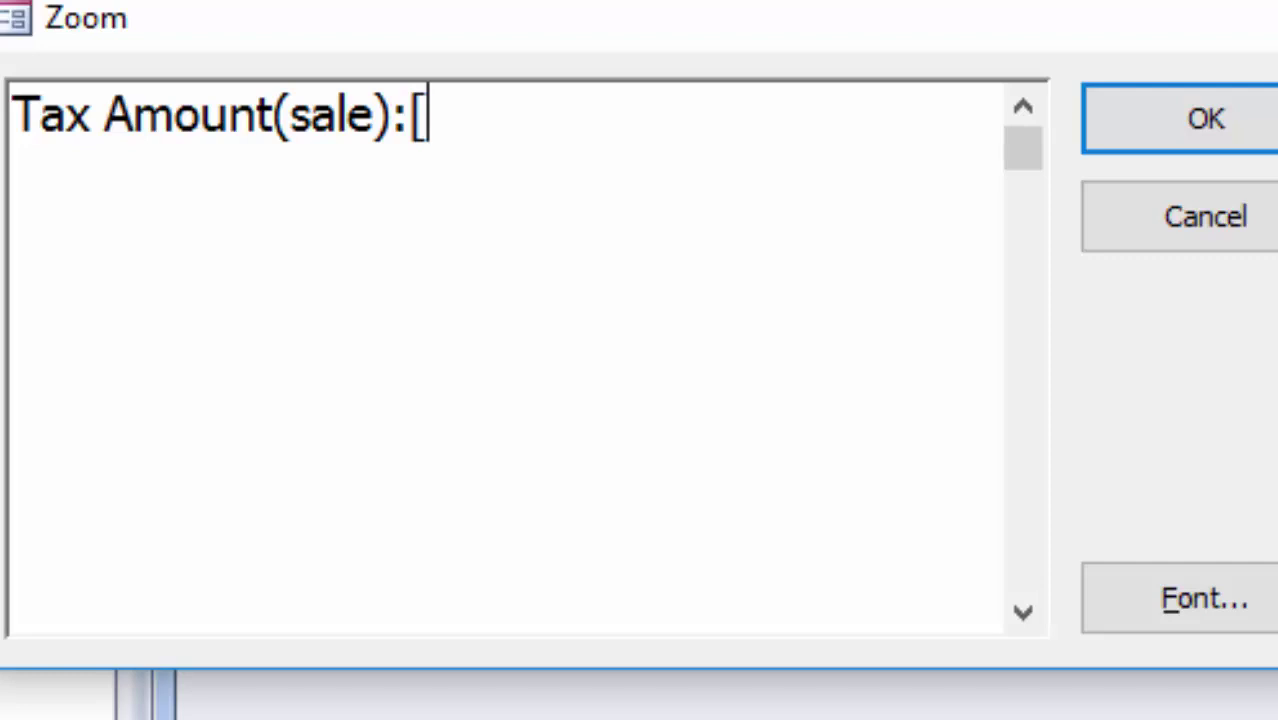
{"action": "type", "text": "Tiota"}
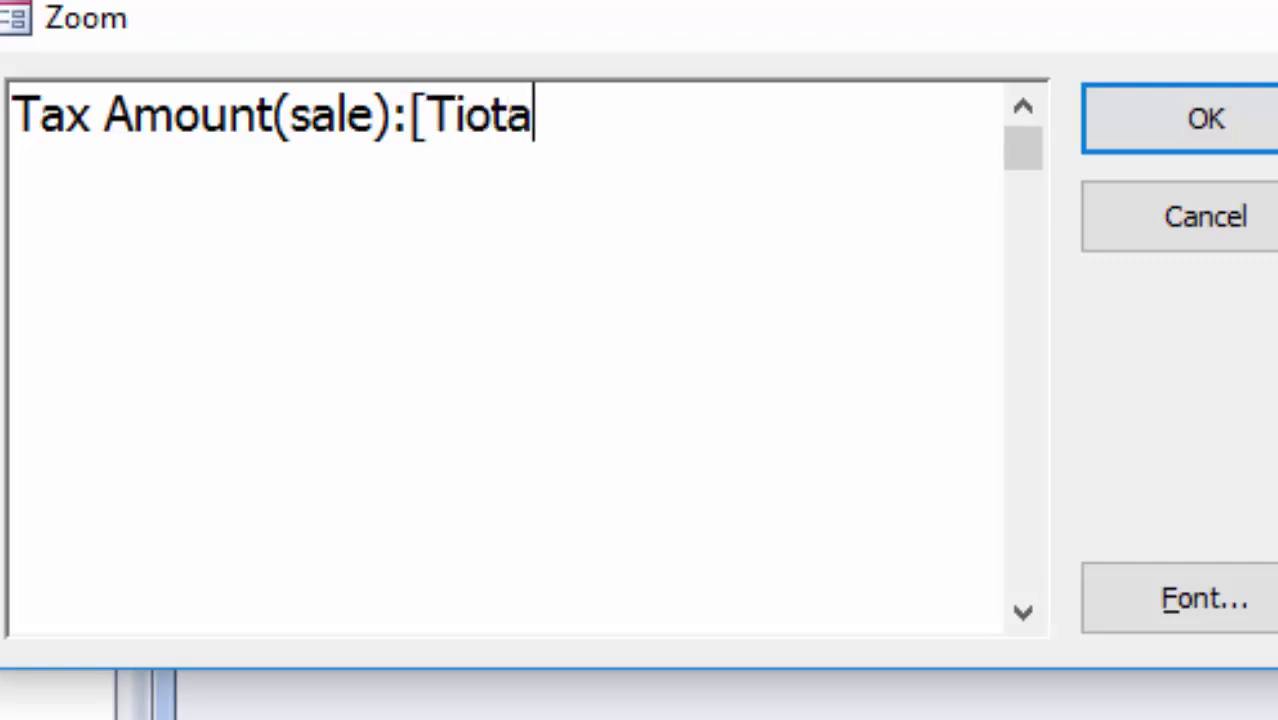
{"action": "type", "text": "l sal"}
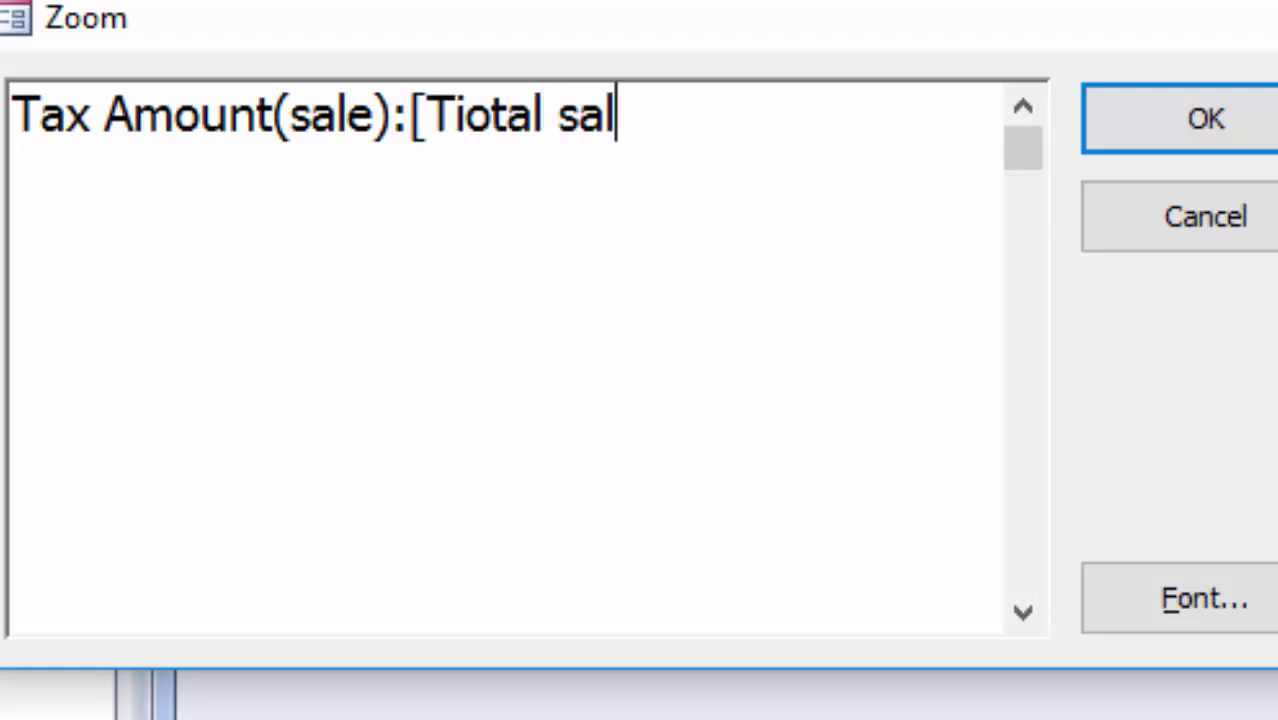
{"action": "type", "text": "e Am"}
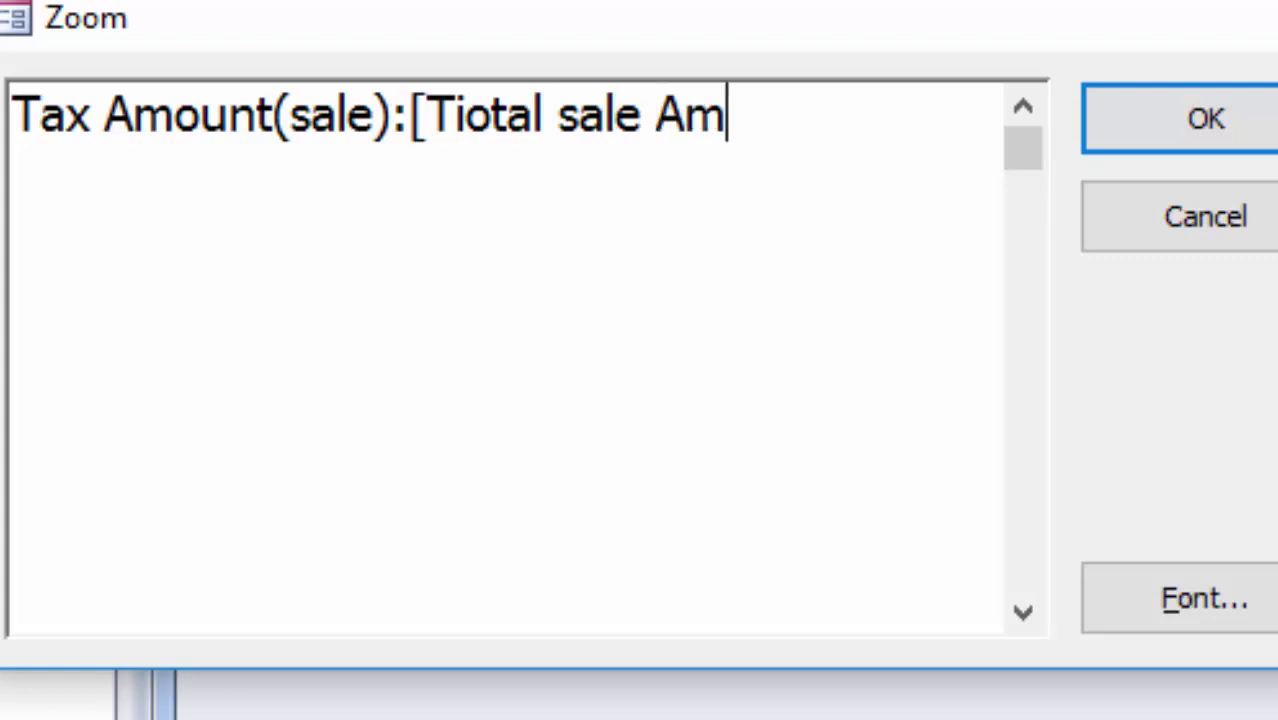
{"action": "type", "text": "ount]"}
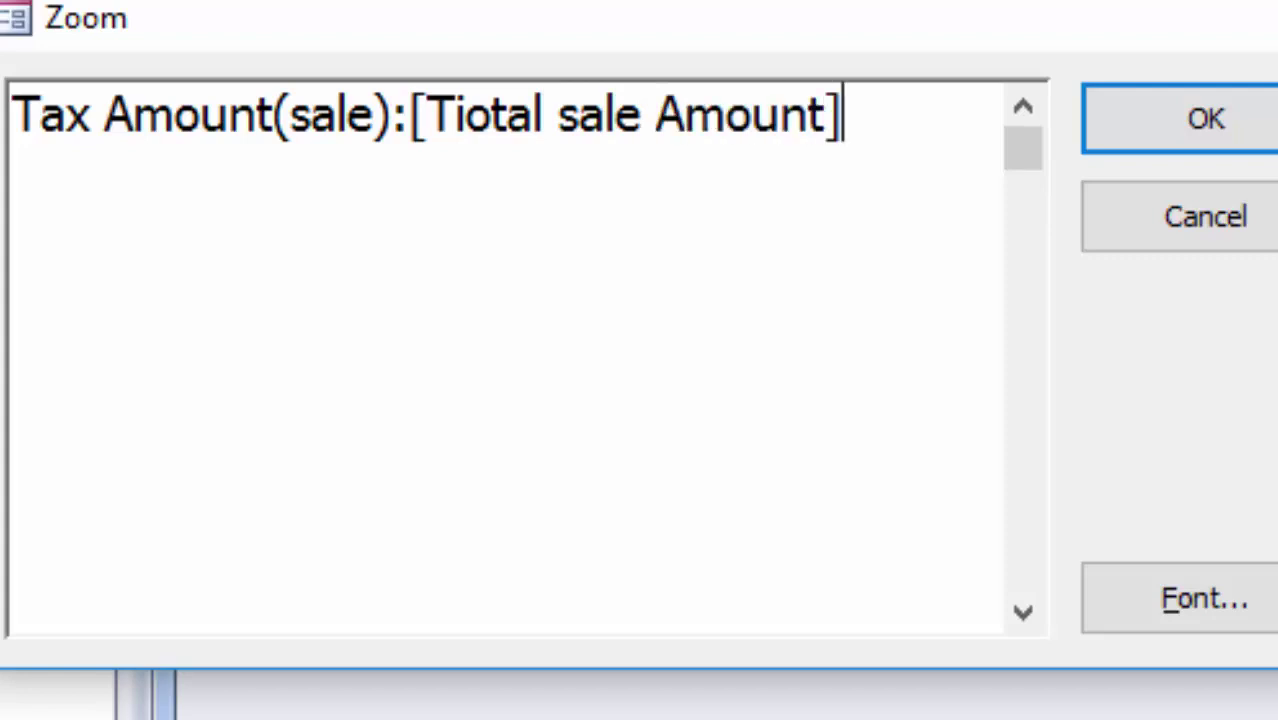
{"action": "left_click", "coordinate": [466, 114]}
{"action": "key", "text": "BackSpace"}
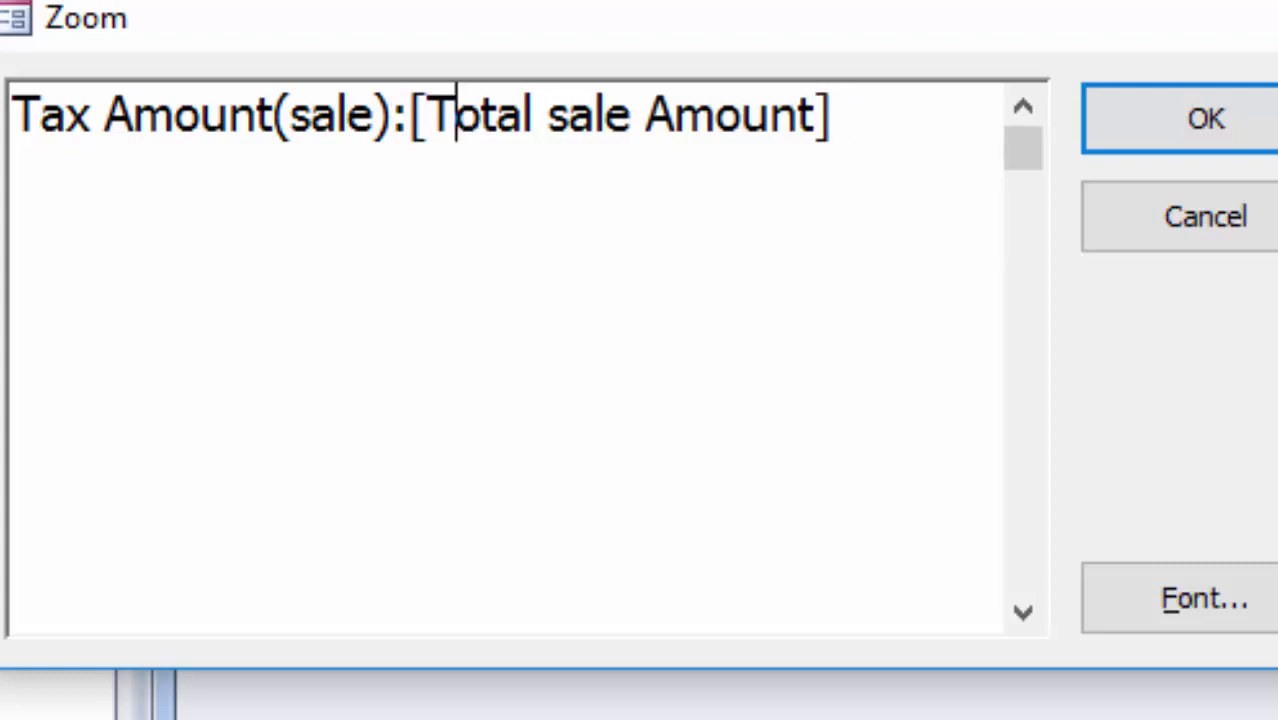
{"action": "left_click", "coordinate": [832, 114]}
{"action": "type", "text": "*"}
{"action": "type", "text": "[T"}
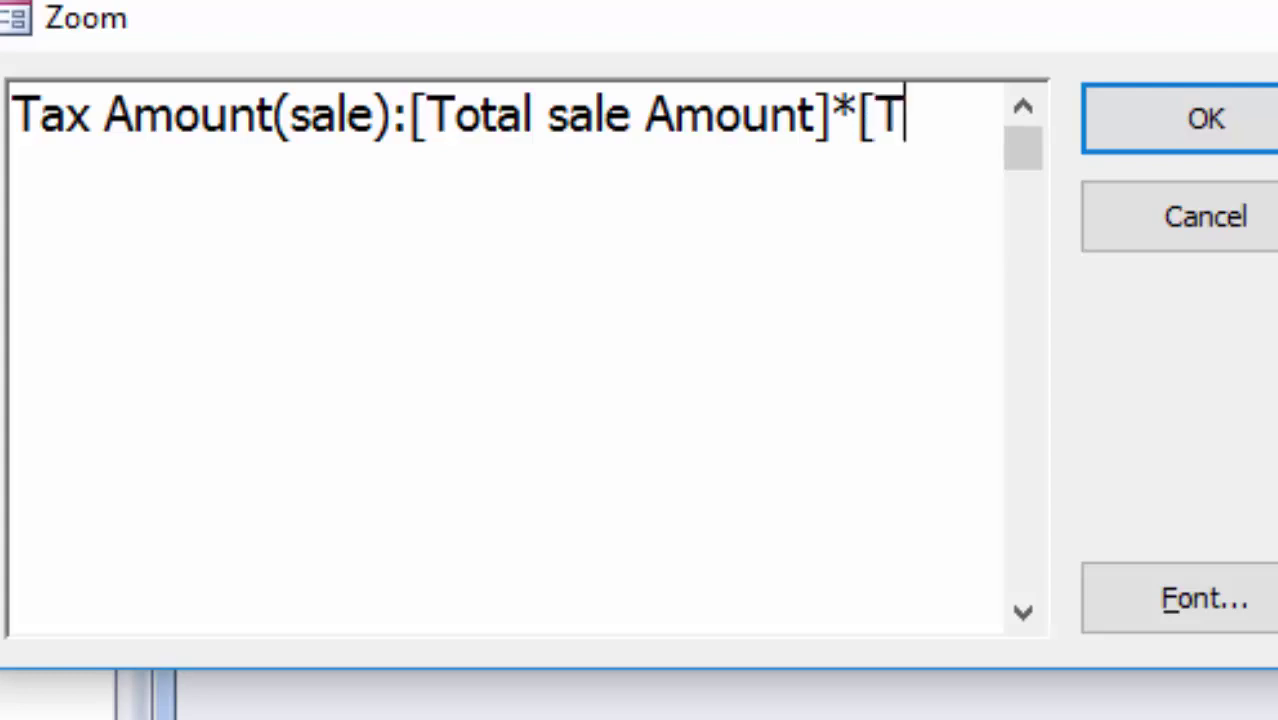
{"action": "type", "text": "ax in "}
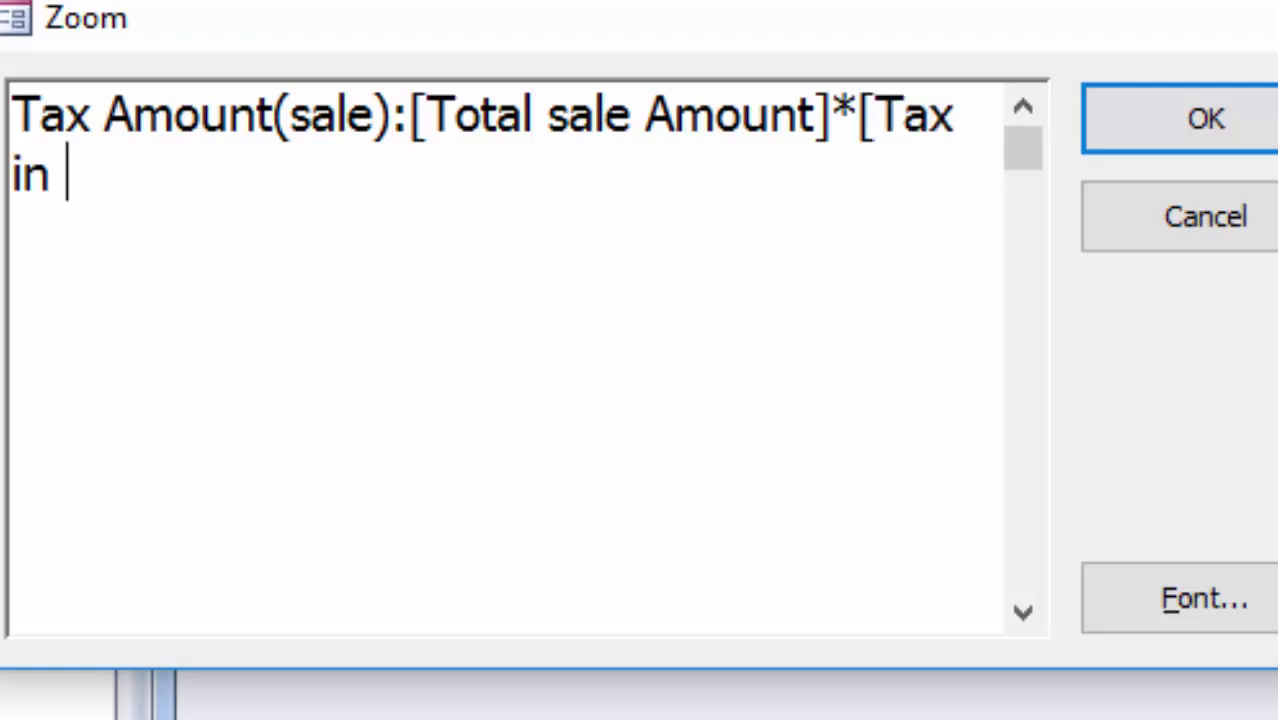
{"action": "type", "text": "per"}
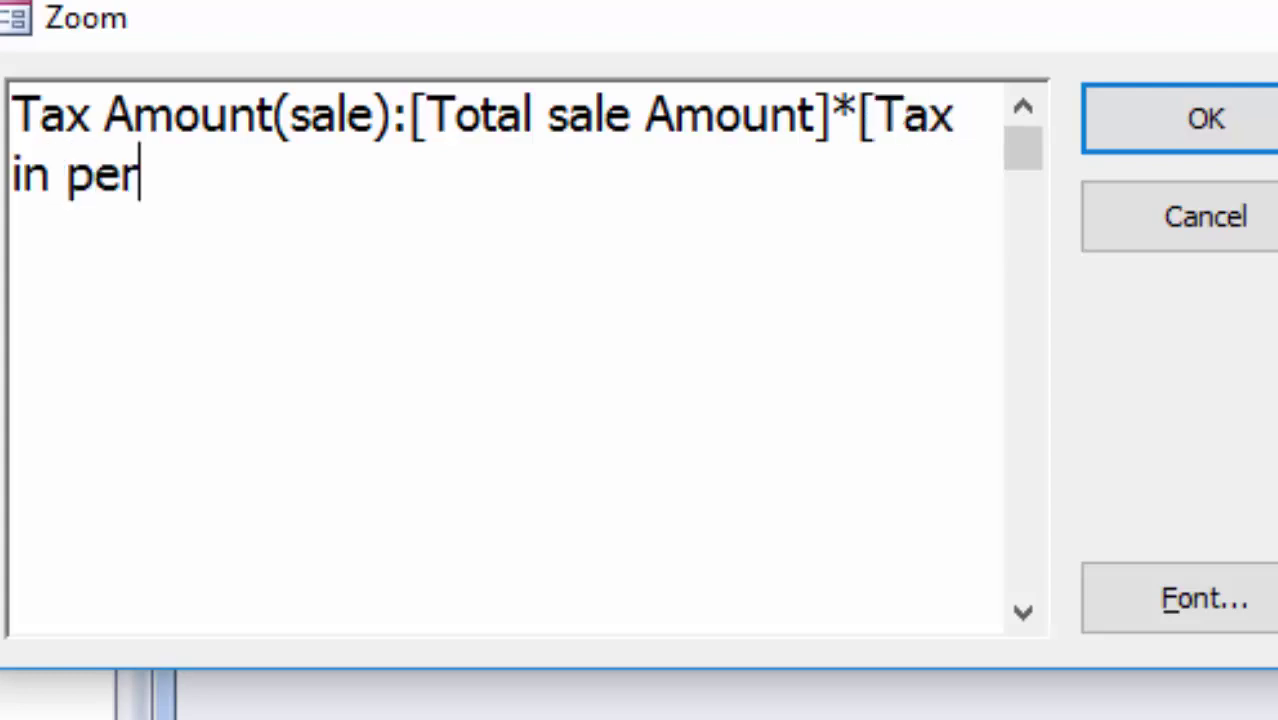
{"action": "type", "text": "cent"}
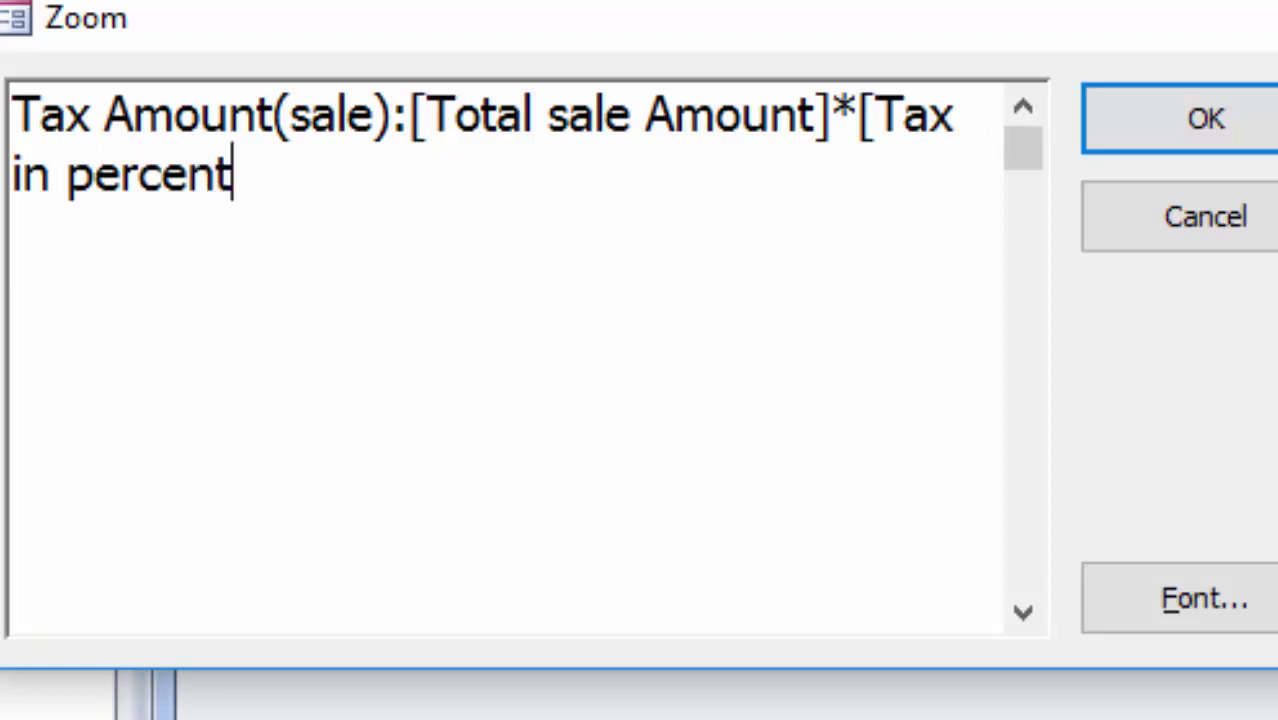
{"action": "type", "text": "(sal"}
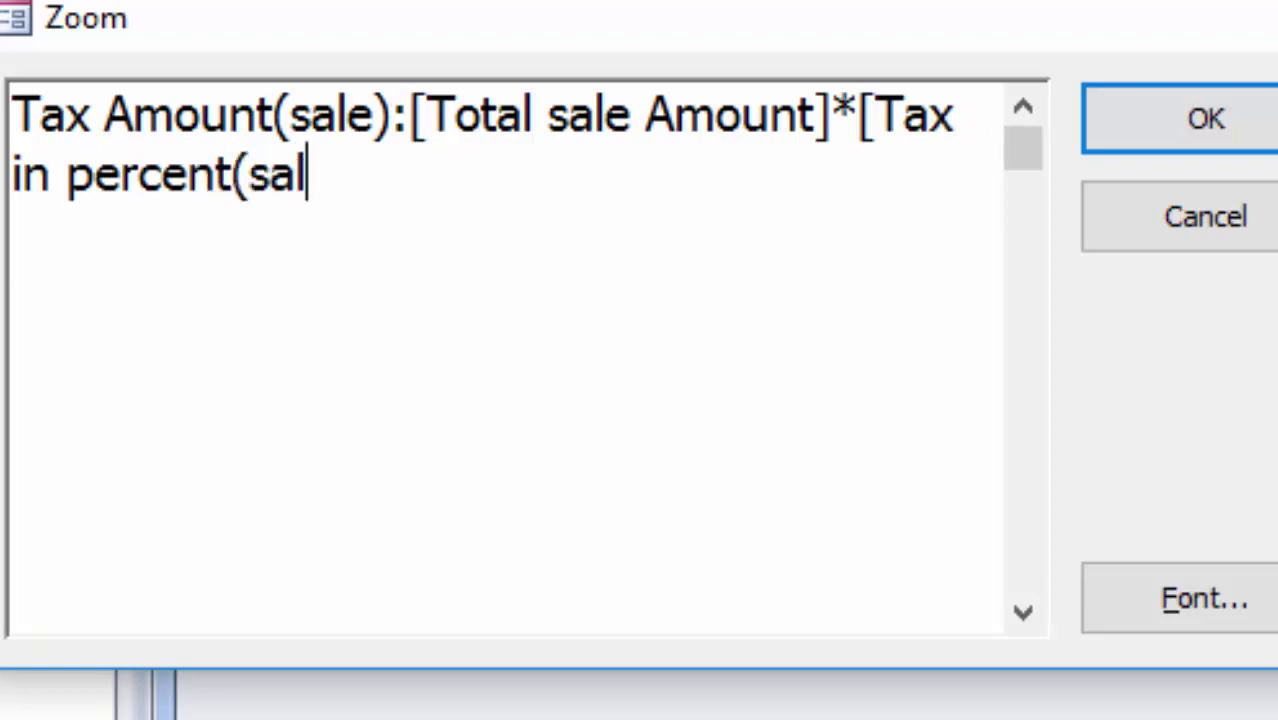
{"action": "type", "text": "e)]"}
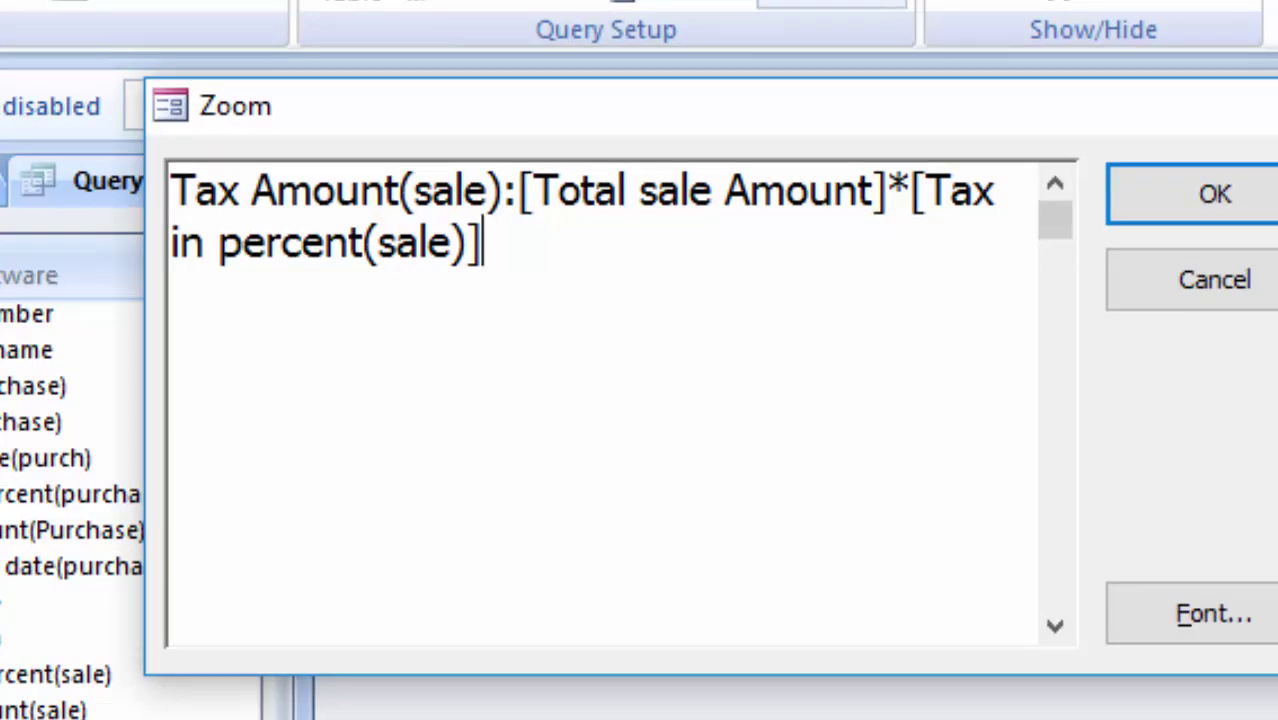
{"action": "type", "text": "/100"}
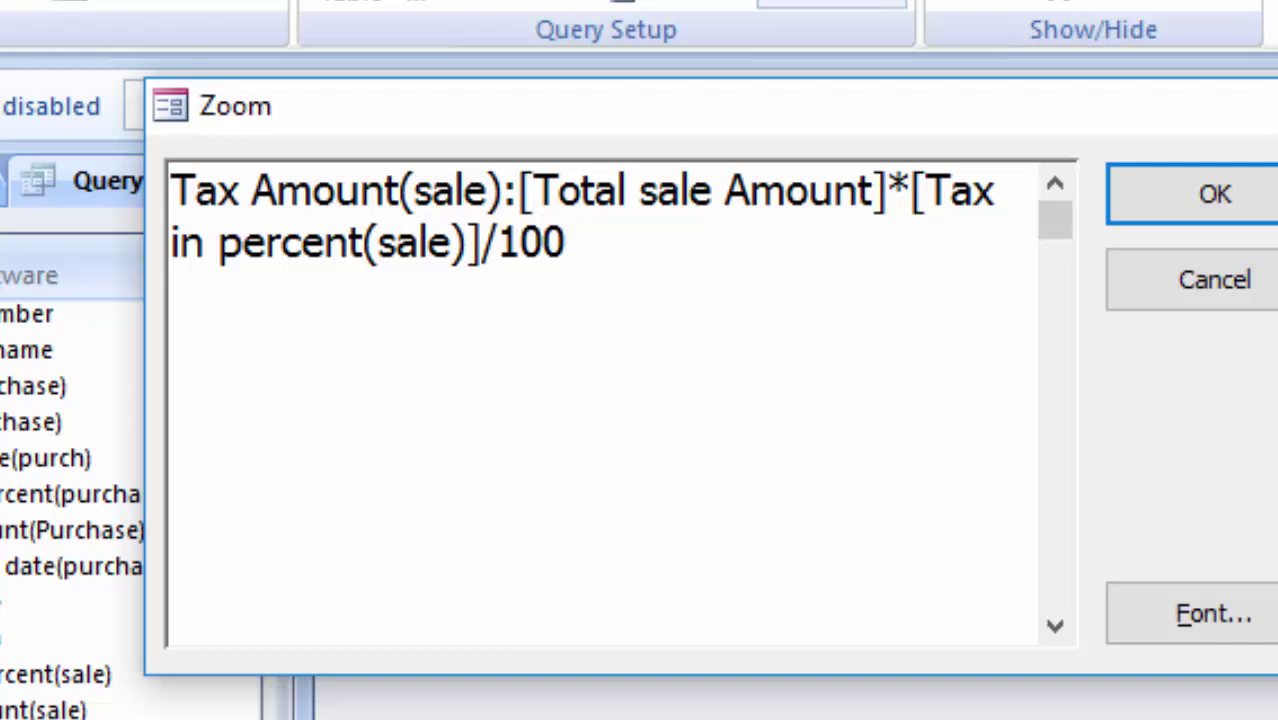
{"action": "key", "text": "Return"}
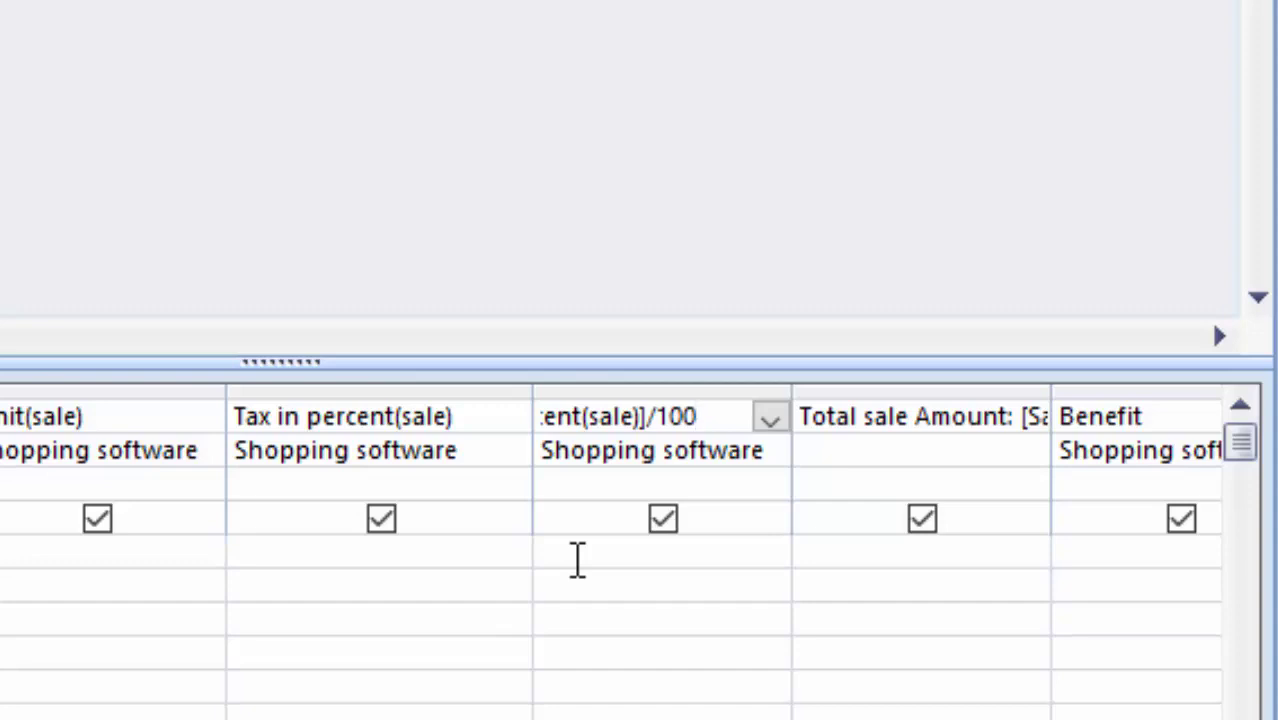
Move to the Benefit column and open its field in the Zoom box
{"action": "key", "text": "Tab"}
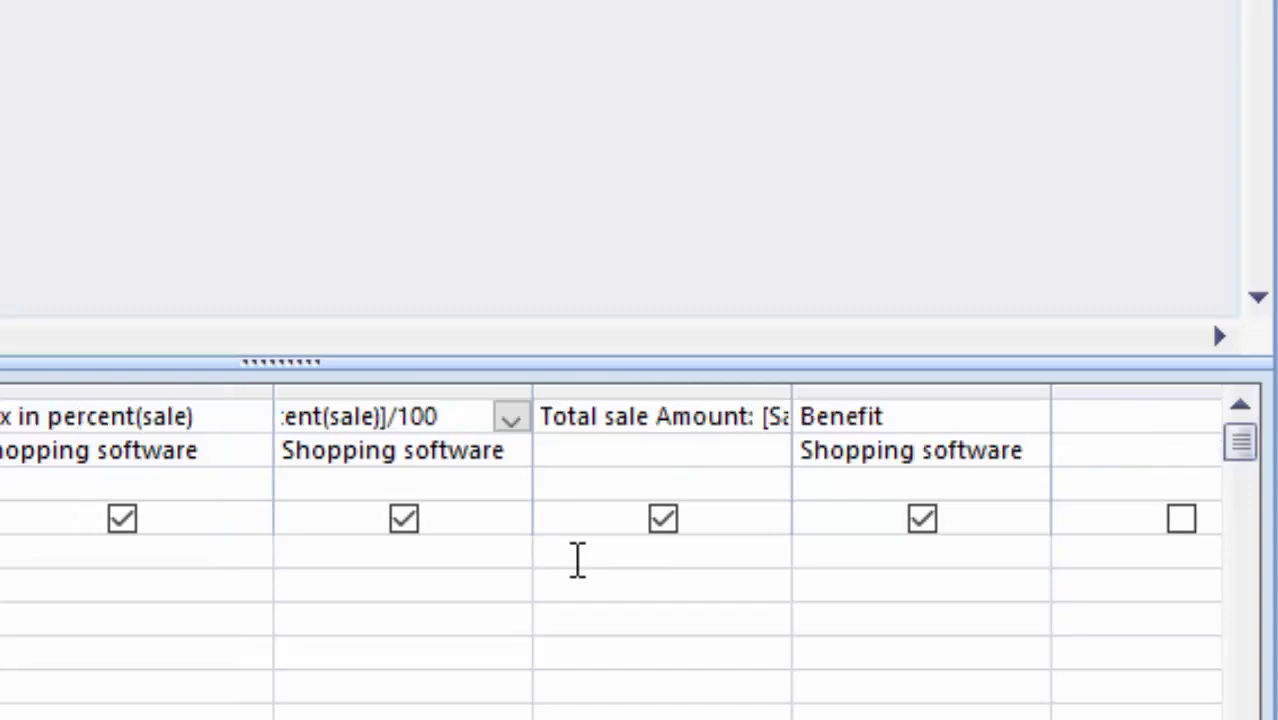
{"action": "key", "text": "Tab"}
{"action": "key", "text": "Tab"}
{"action": "key", "text": "shift+F10"}
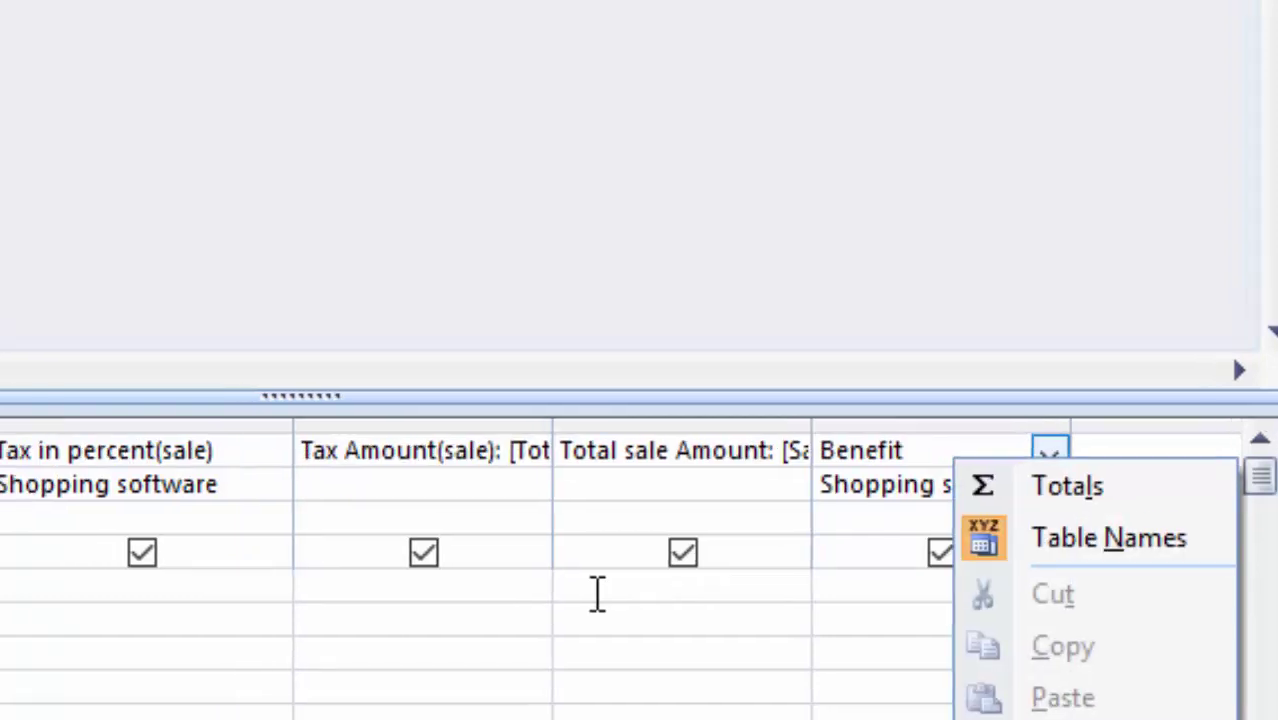
{"action": "key", "text": "z"}
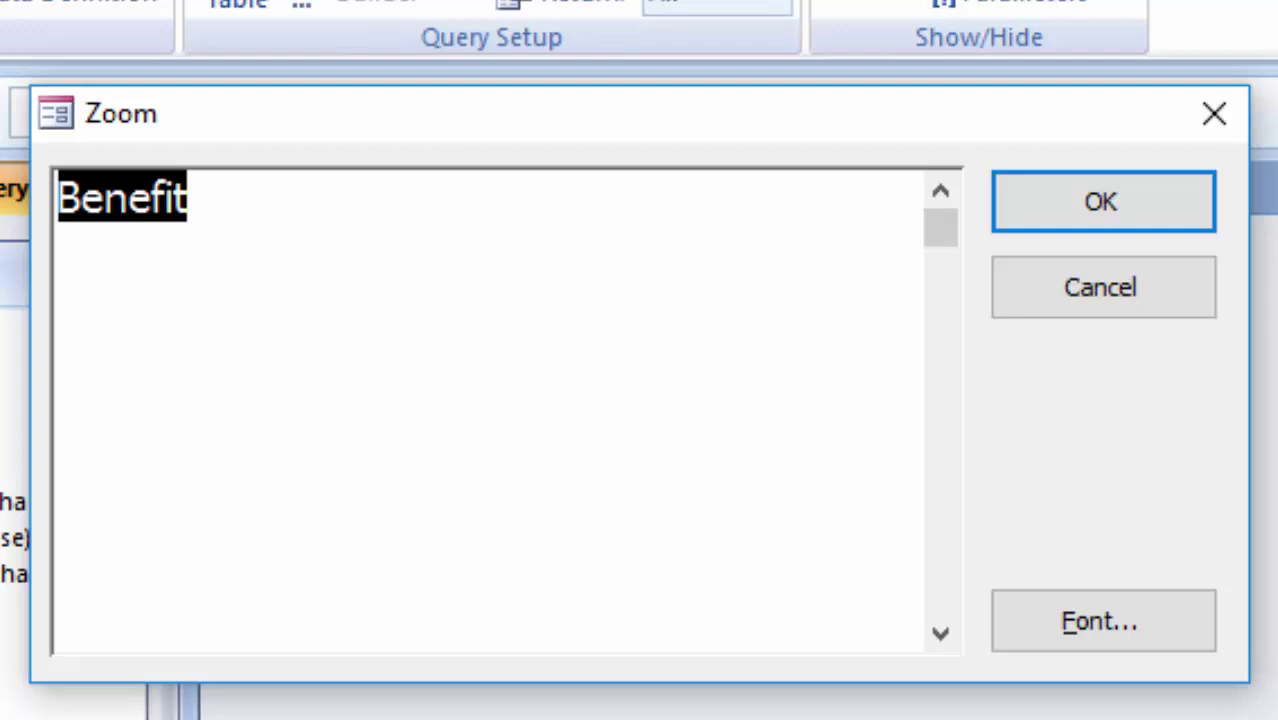
Build Benefit:[Total sale Amount]-[Total Price(purch)], correcting typos, and commit it
{"action": "left_click", "coordinate": [190, 198]}
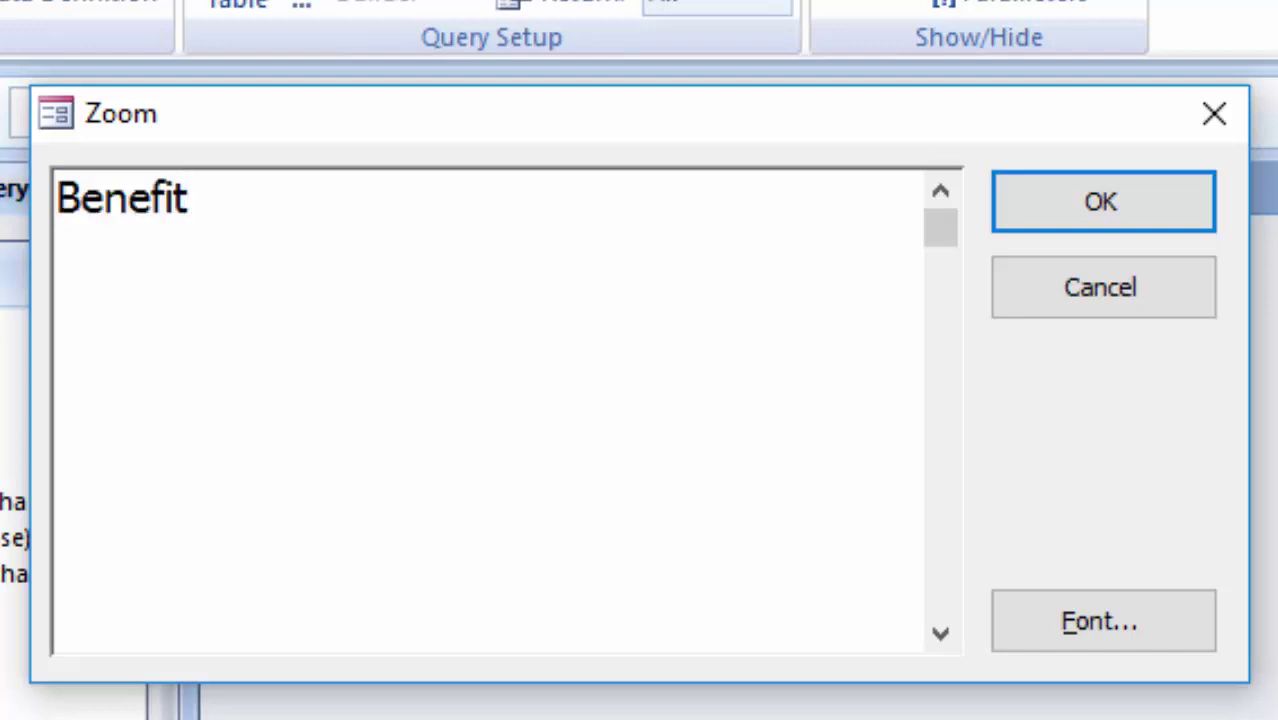
{"action": "type", "text": ":"}
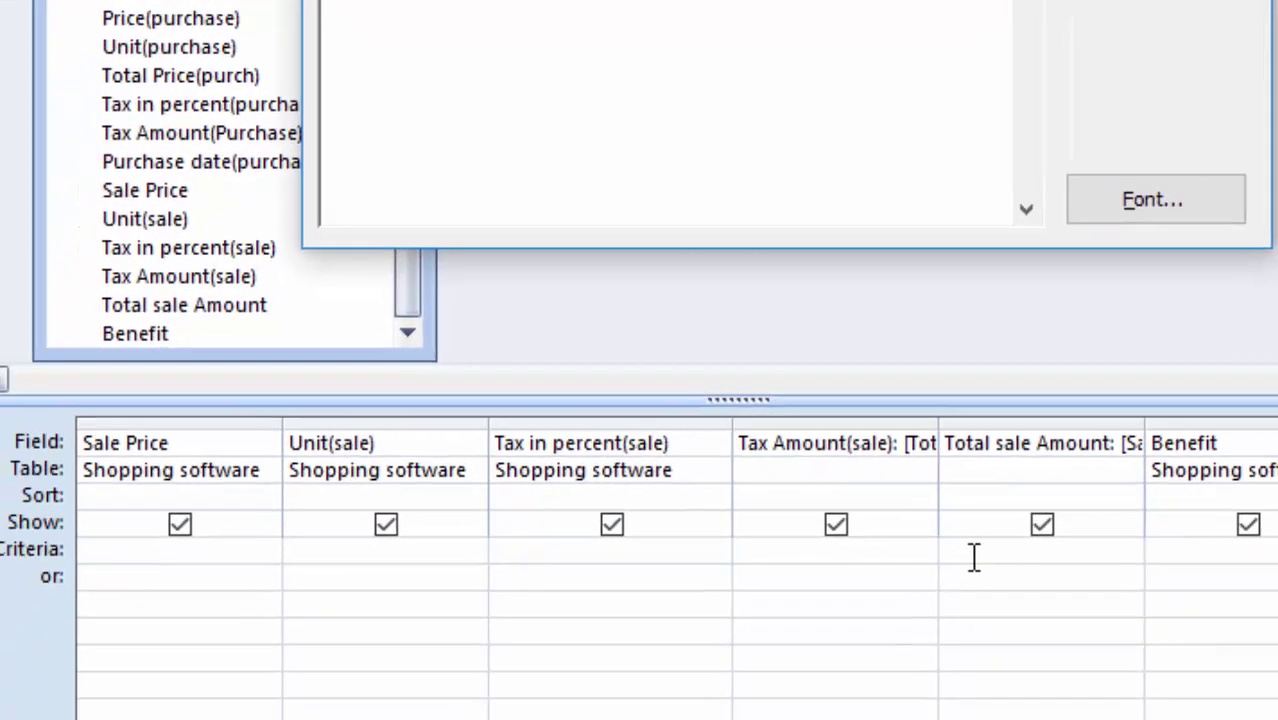
{"action": "type", "text": "["}
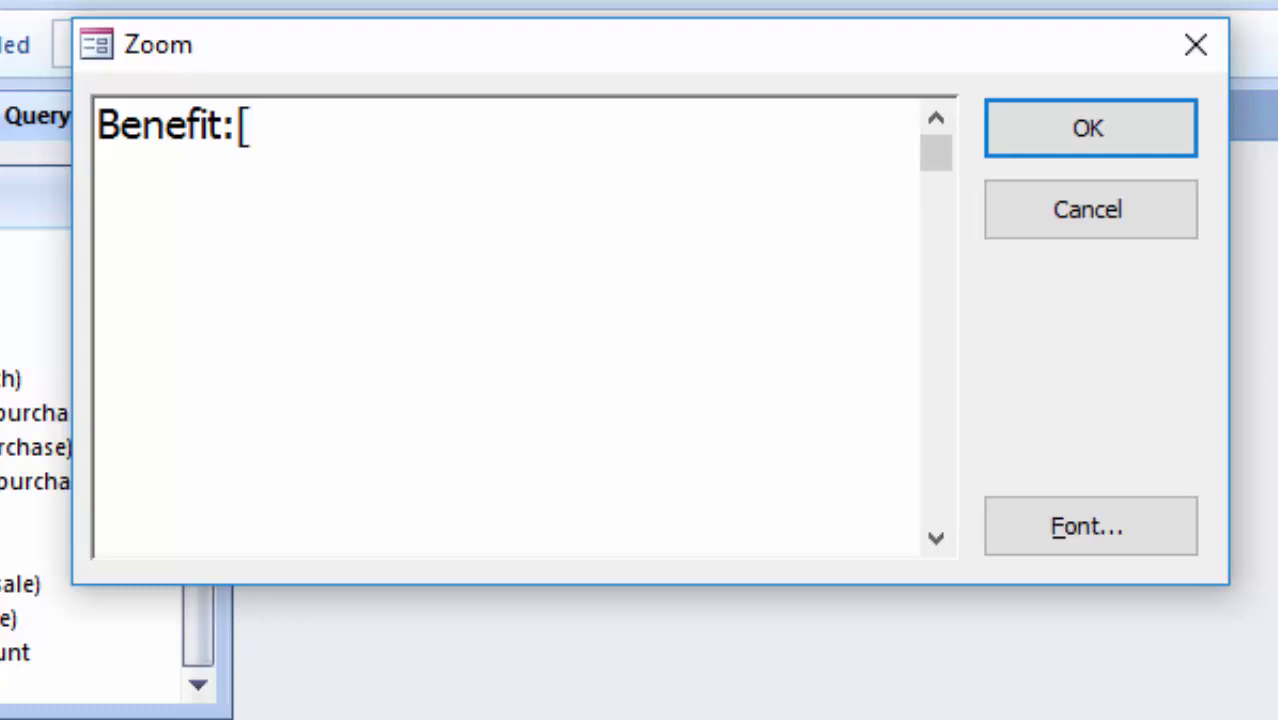
{"action": "type", "text": "Tota"}
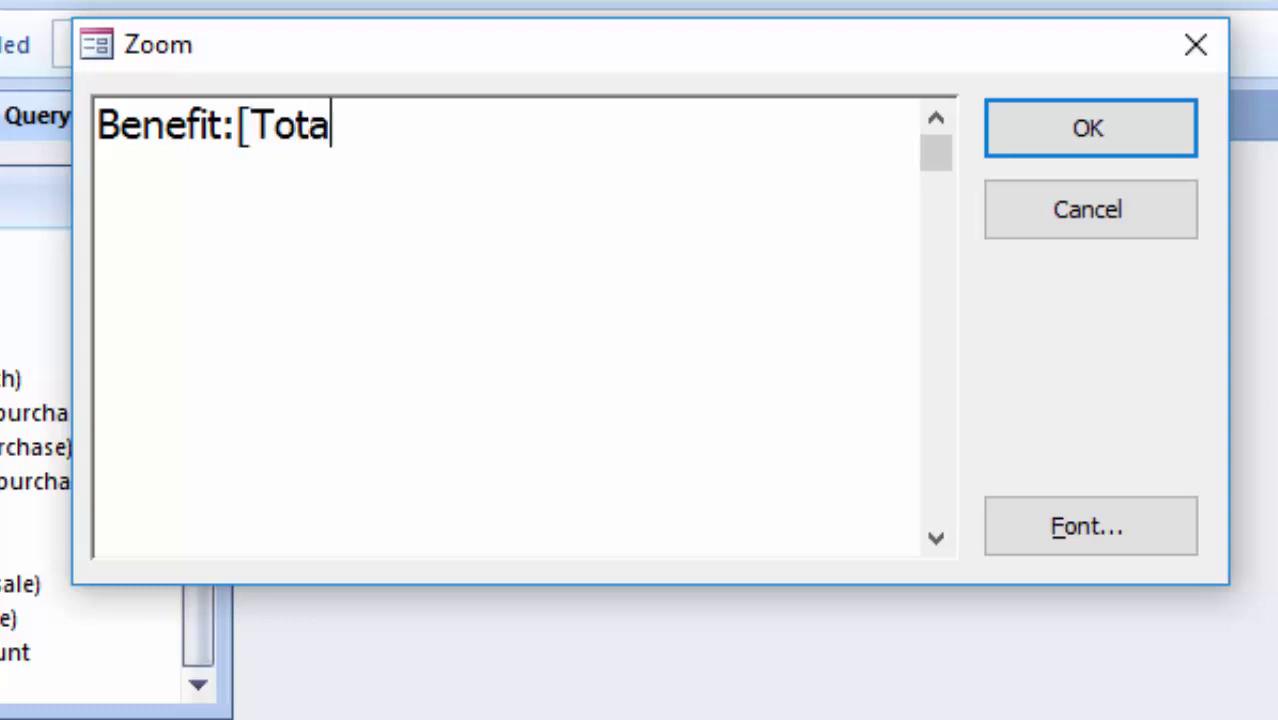
{"action": "type", "text": "l Pe"}
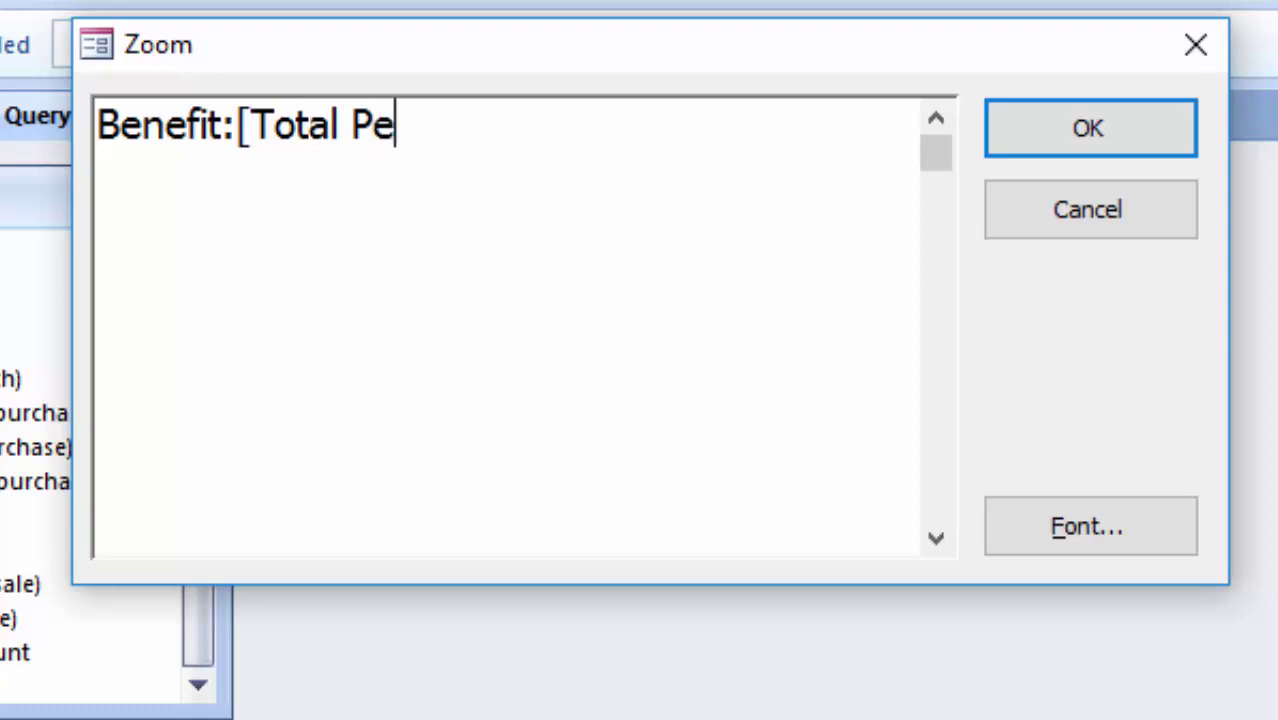
{"action": "key", "text": "BackSpace"}
{"action": "type", "text": "ric"}
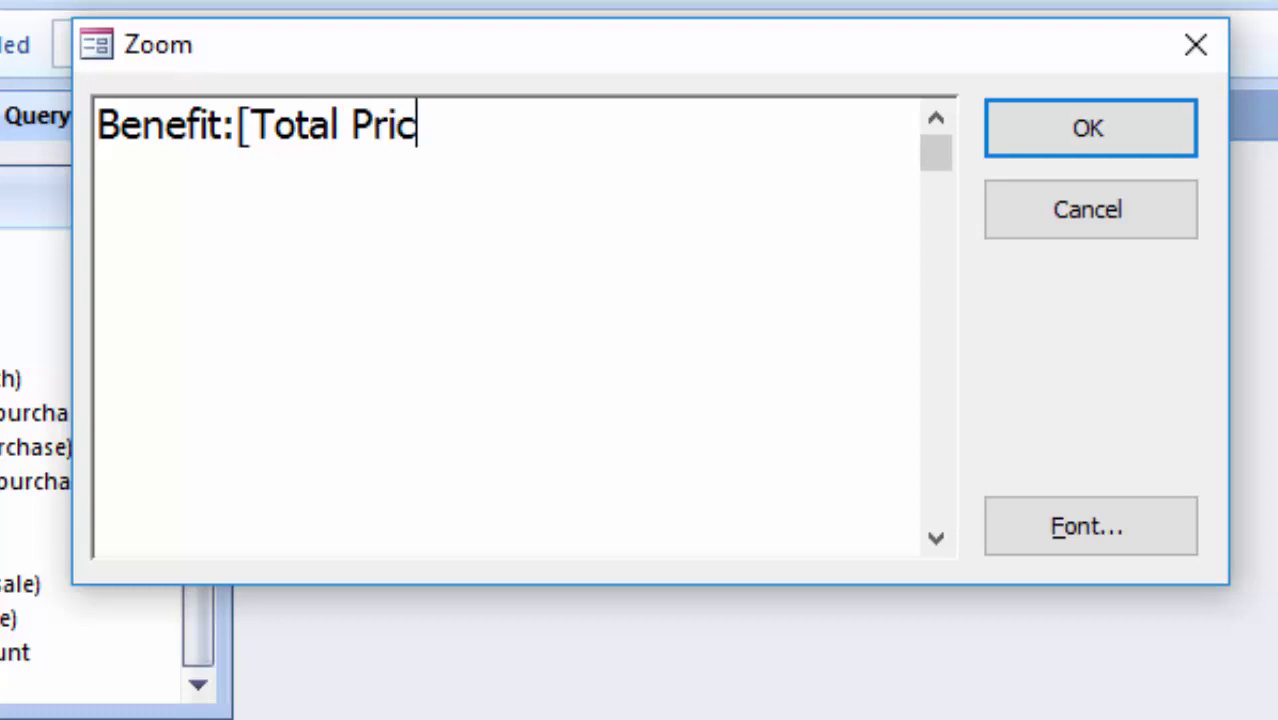
{"action": "type", "text": "e"}
{"action": "type", "text": "("}
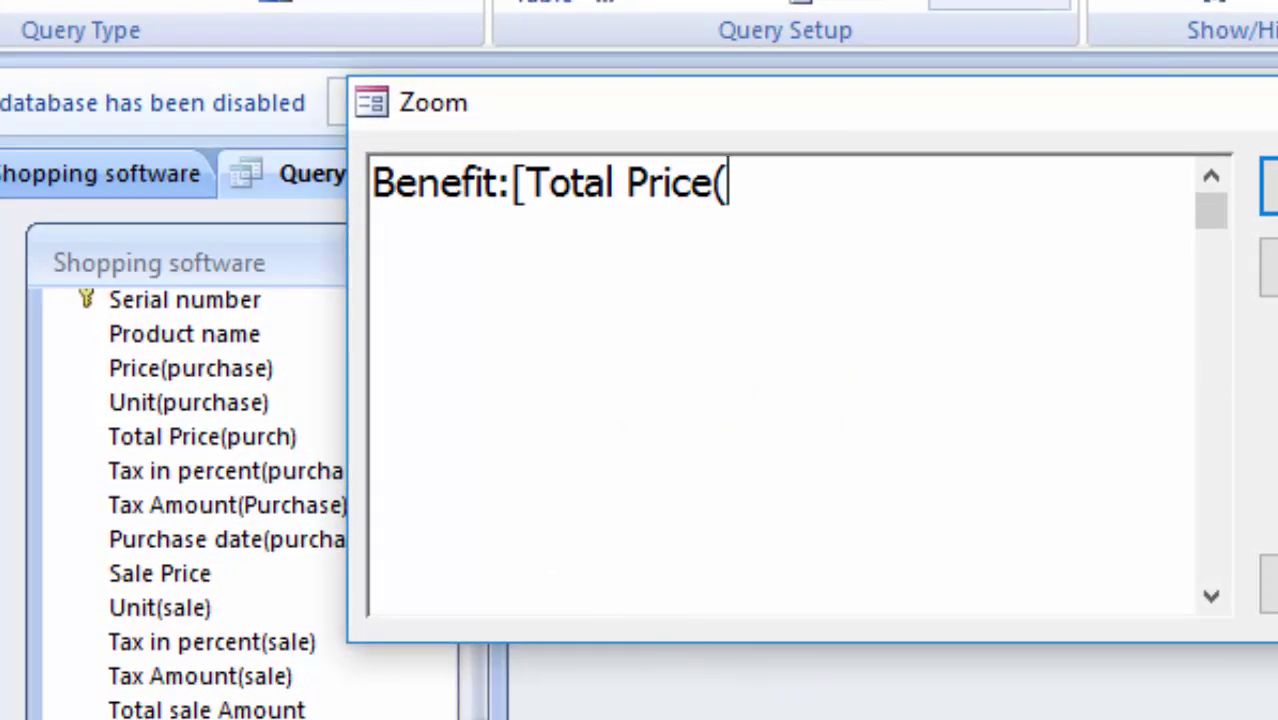
{"action": "type", "text": "pu"}
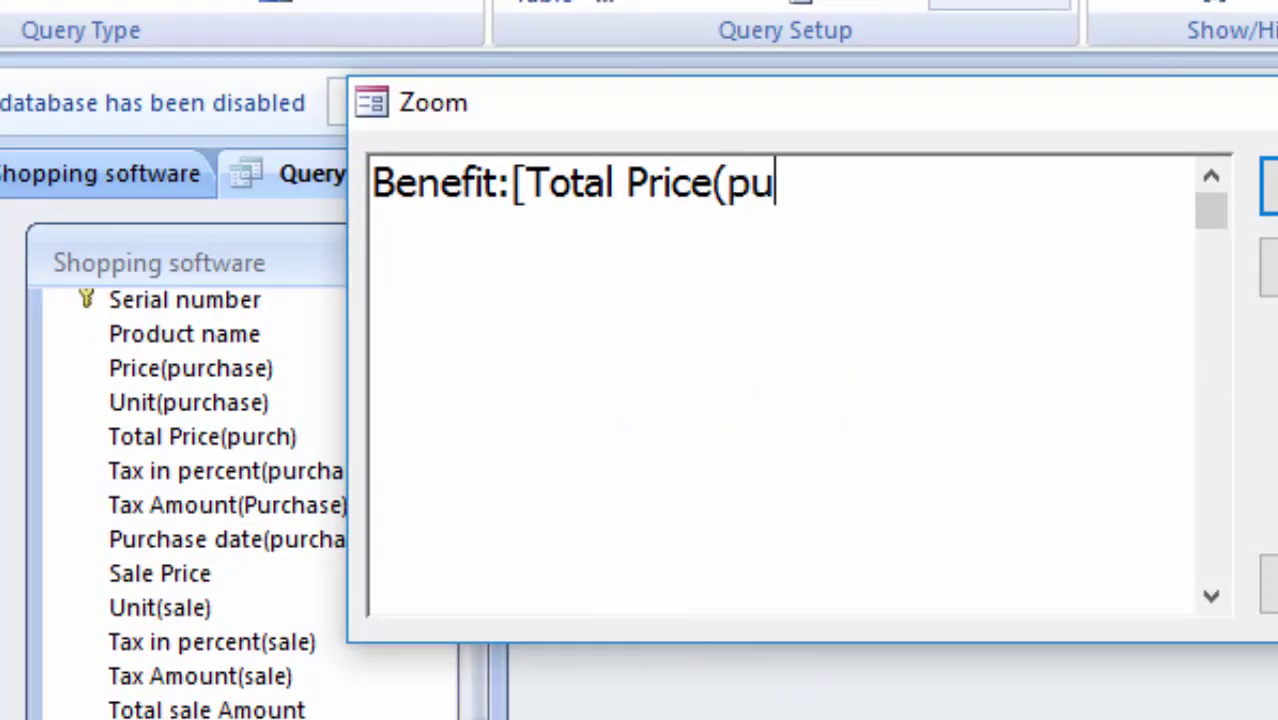
{"action": "type", "text": "rcha"}
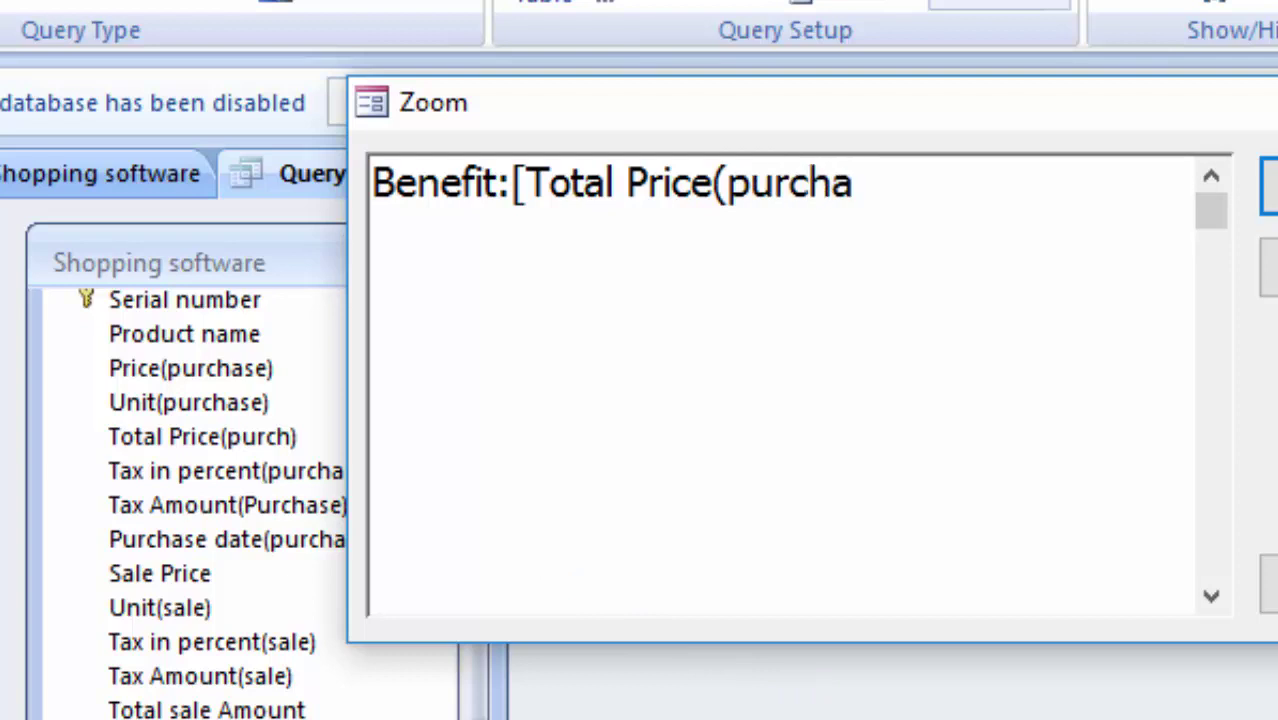
{"action": "key", "text": "BackSpace"}
{"action": "type", "text": ")"}
{"action": "type", "text": "]"}
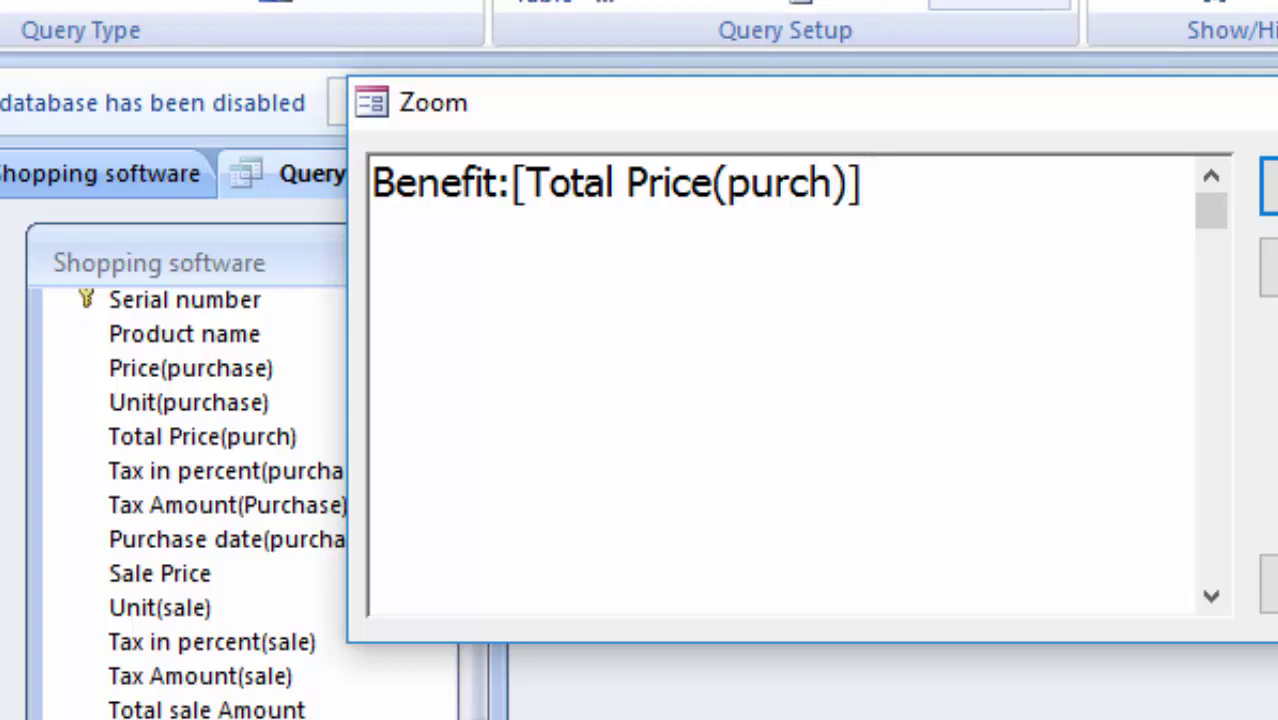
{"action": "left_click", "coordinate": [511, 182]}
{"action": "type", "text": "-"}
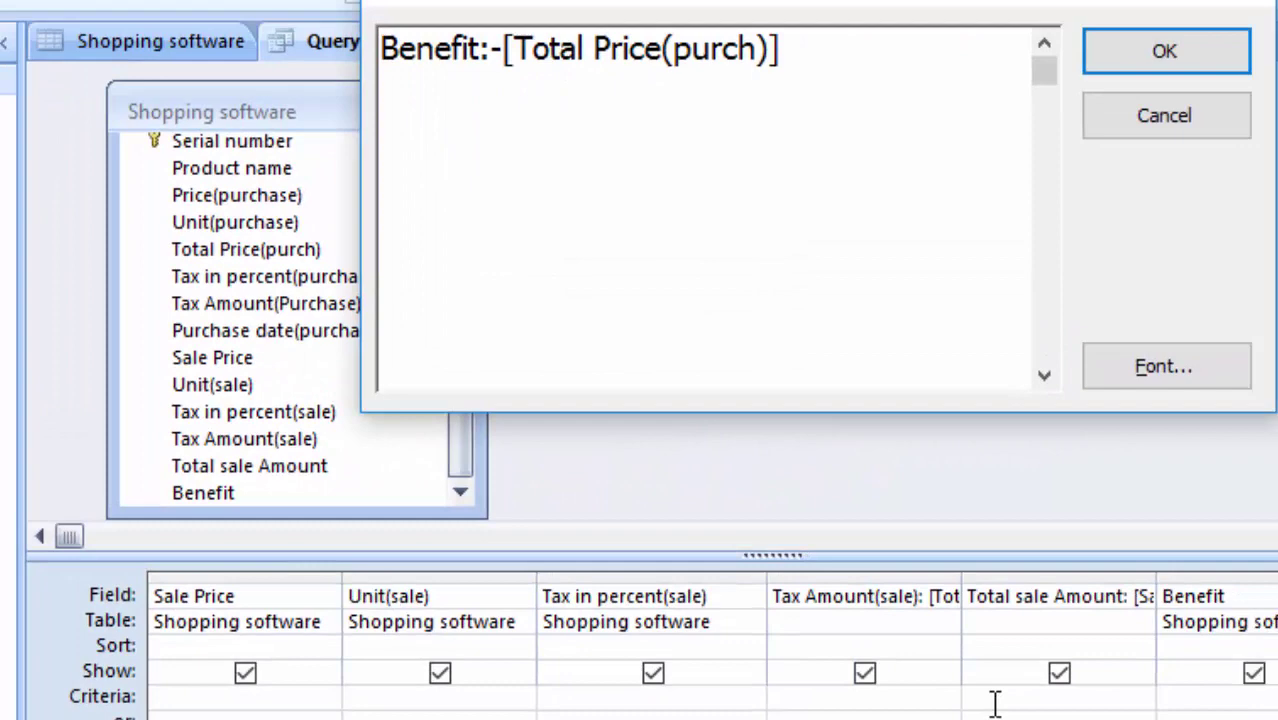
{"action": "type", "text": "["}
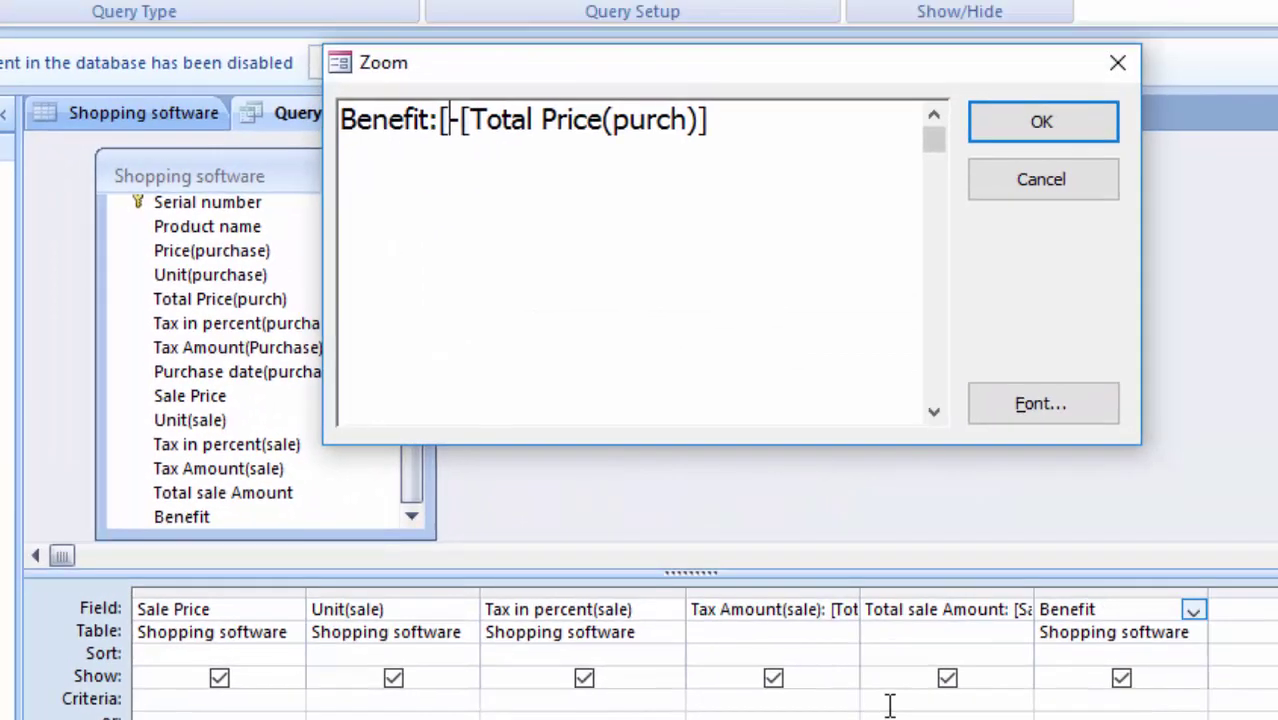
{"action": "type", "text": "Tota"}
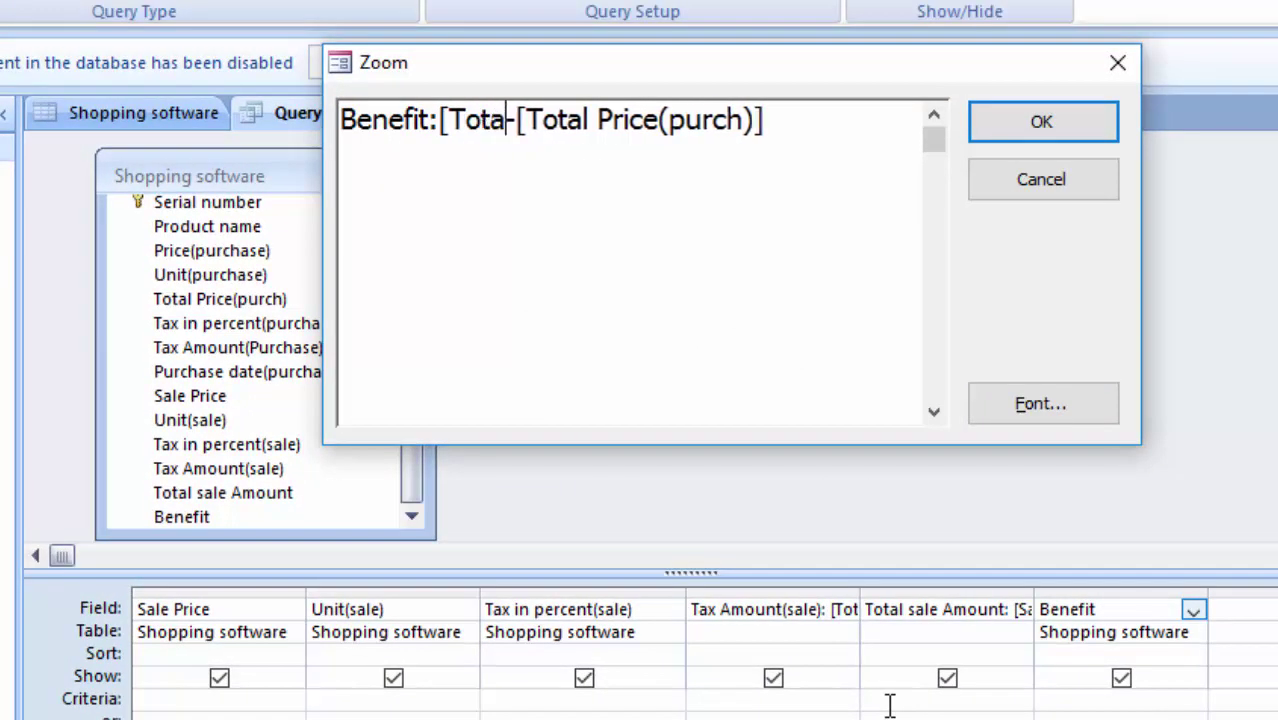
{"action": "type", "text": "l sale "}
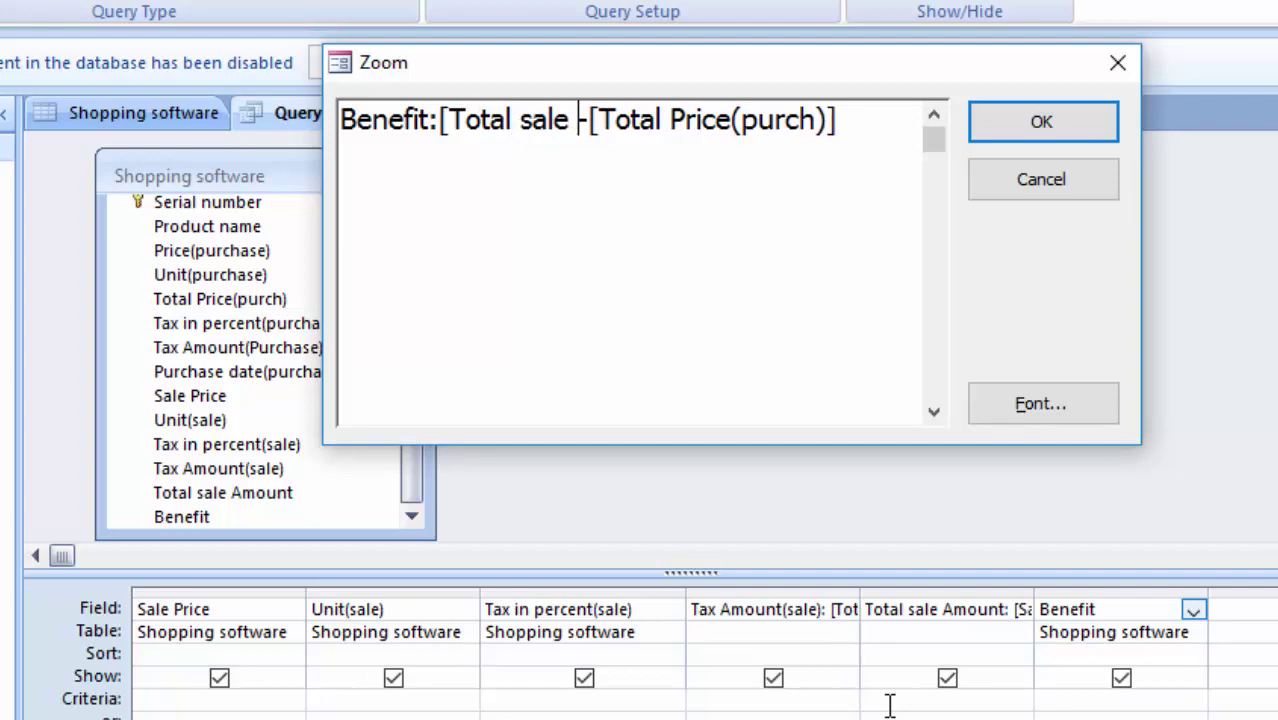
{"action": "type", "text": "Am"}
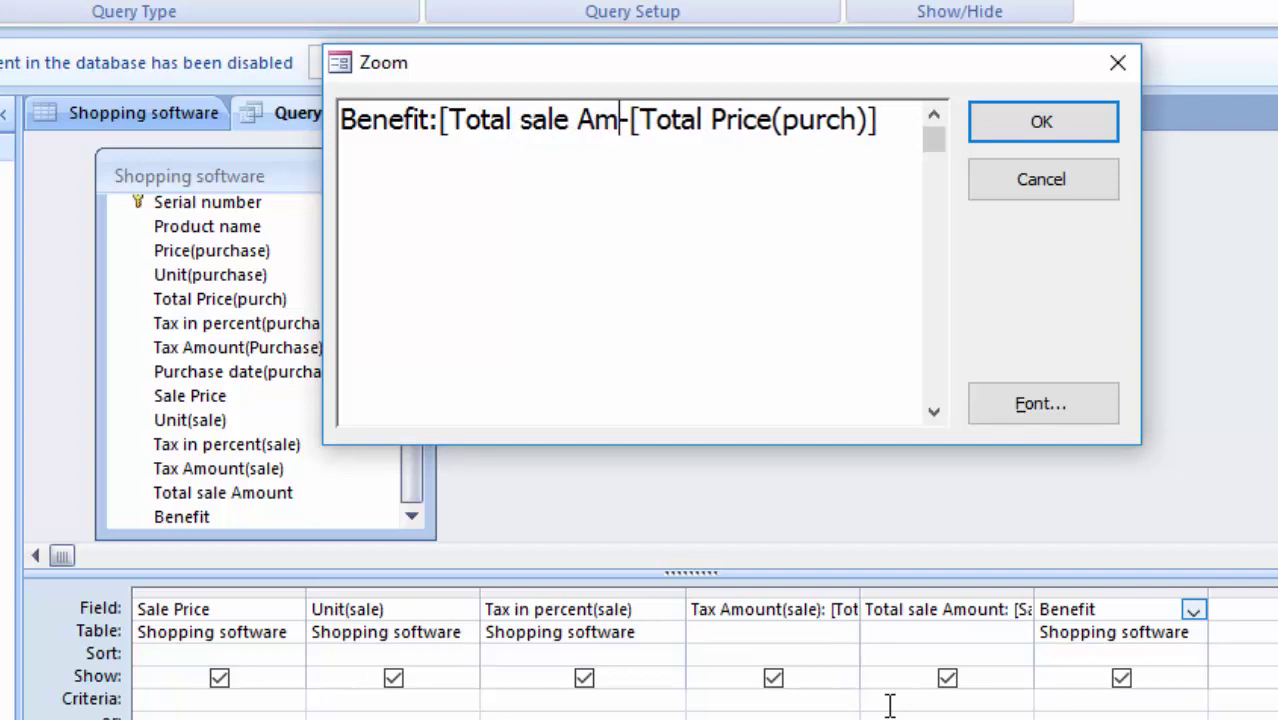
{"action": "type", "text": "ount]"}
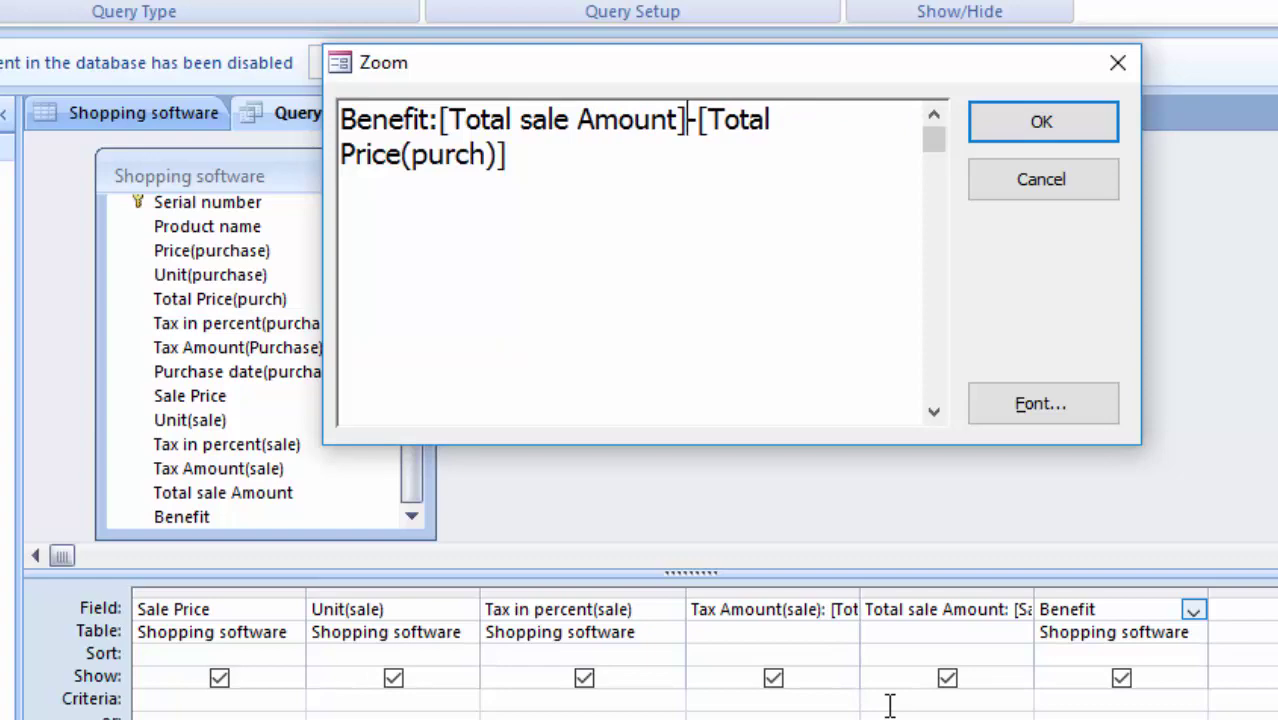
{"action": "key", "text": "Return"}
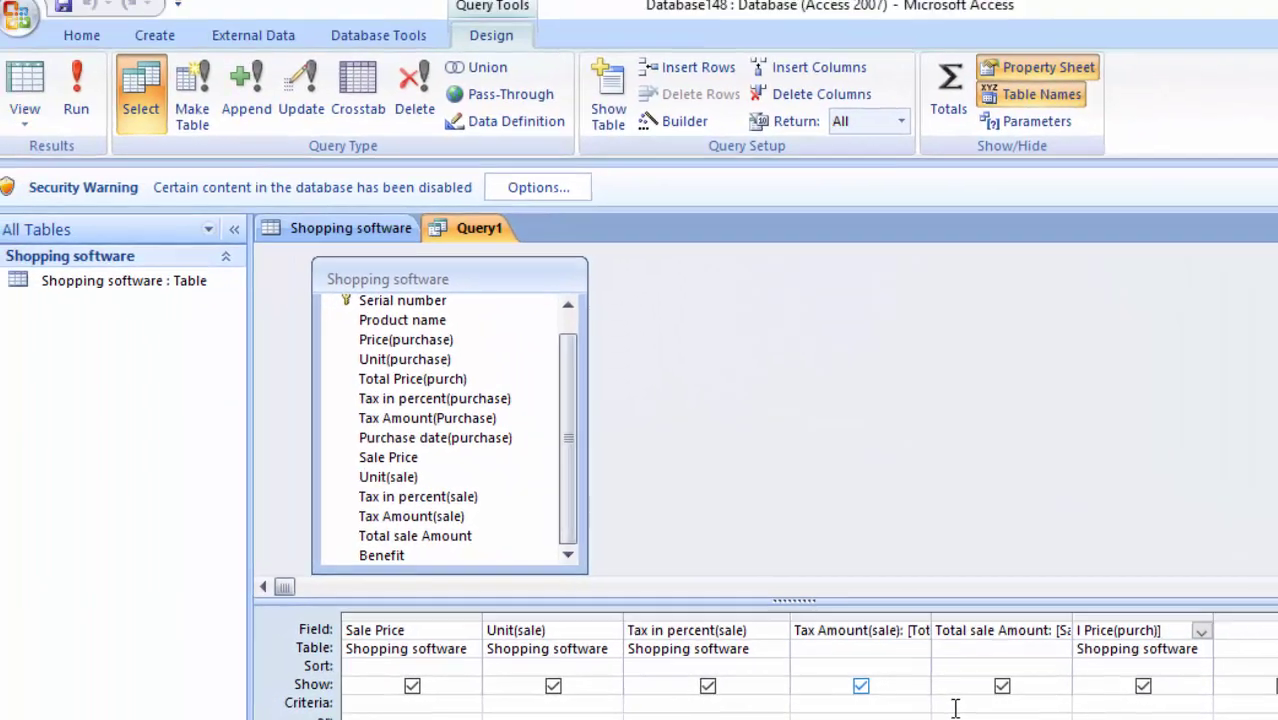
Run the query, cancel the parameter prompt, and correct '[Price (purchase)]' to '[Price(purchase)]'
{"action": "left_click", "coordinate": [76, 95]}
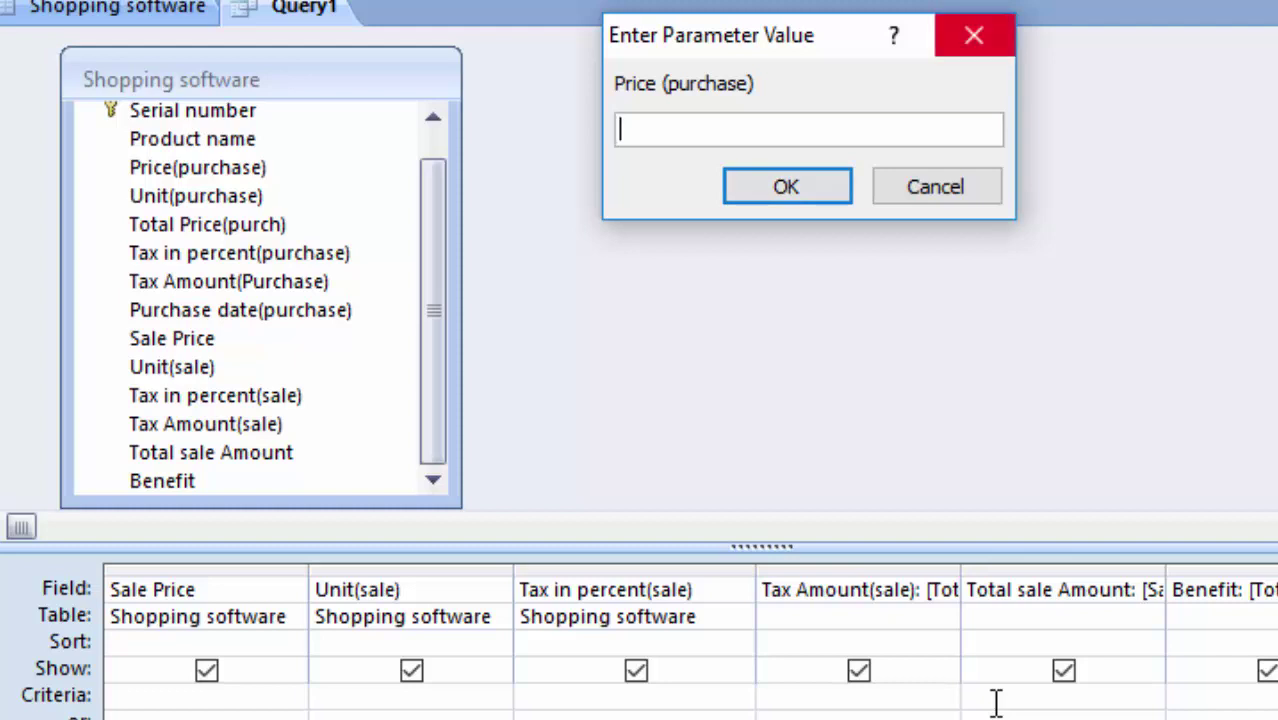
{"action": "left_click", "coordinate": [974, 35]}
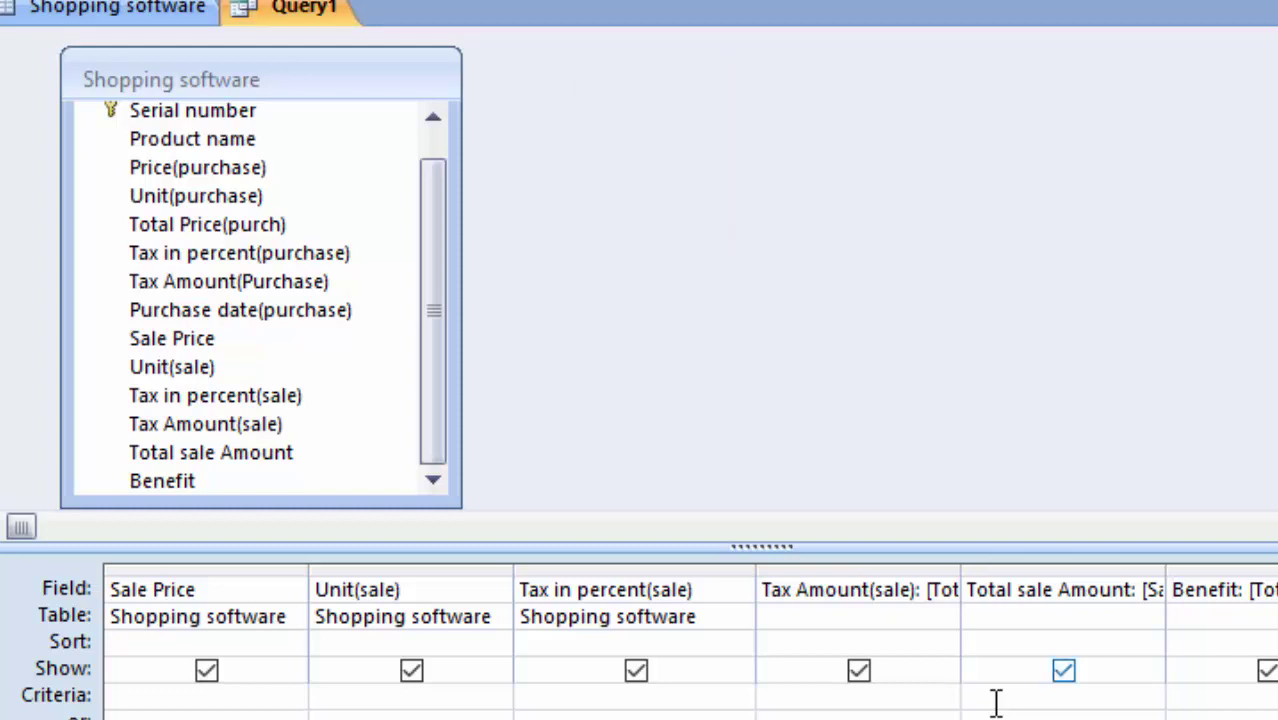
{"action": "scroll", "coordinate": [996, 703], "scroll_direction": "left", "scroll_amount": 1}
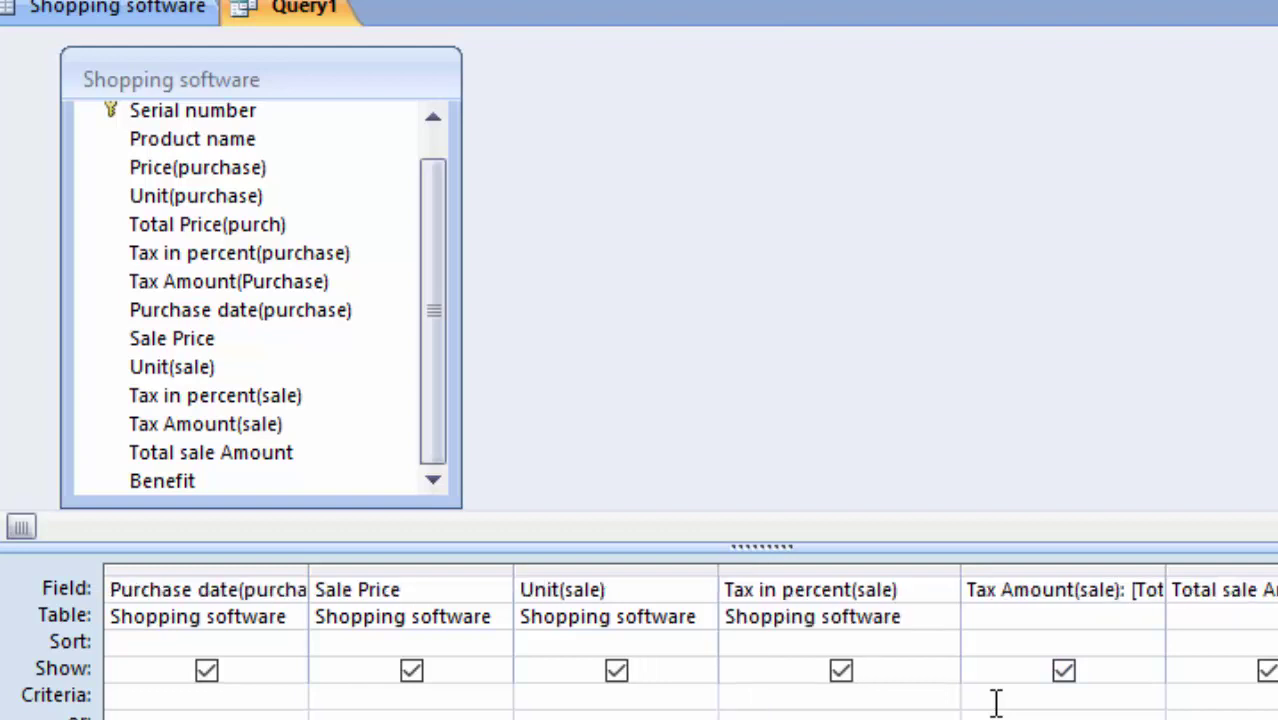
{"action": "scroll", "coordinate": [996, 703], "scroll_direction": "left", "scroll_amount": 3}
{"action": "scroll", "coordinate": [996, 703], "scroll_direction": "right", "scroll_amount": 3}
{"action": "scroll", "coordinate": [996, 703], "scroll_direction": "left", "scroll_amount": 4}
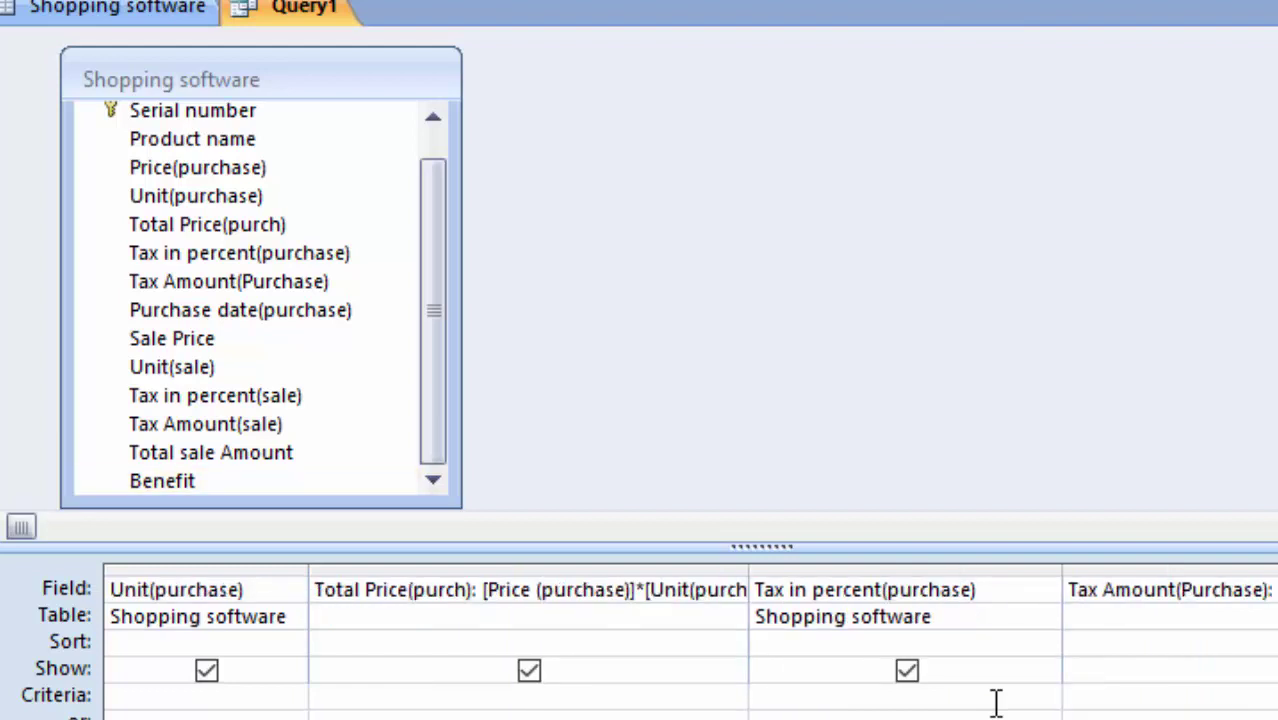
{"action": "left_click", "coordinate": [531, 589]}
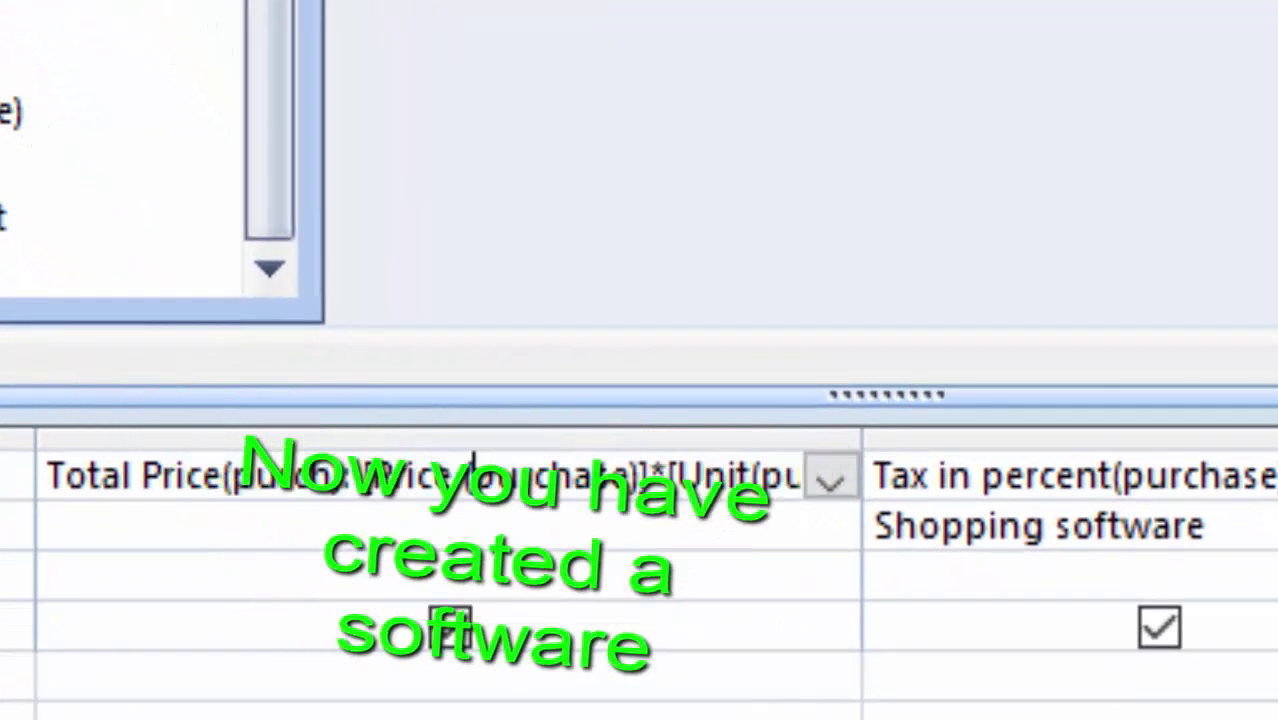
{"action": "key", "text": "BackSpace"}
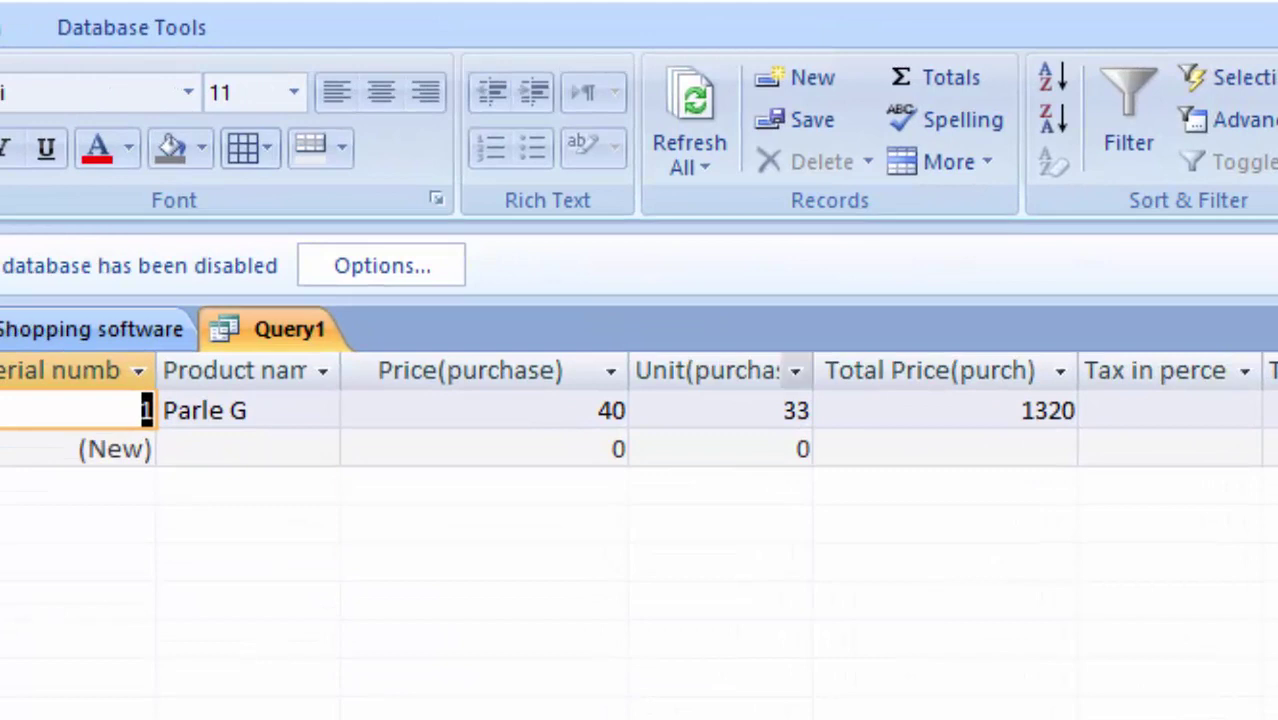
Set the Parle G purchase tax to 18 percent from the tax list
{"action": "double_click", "coordinate": [812, 370]}
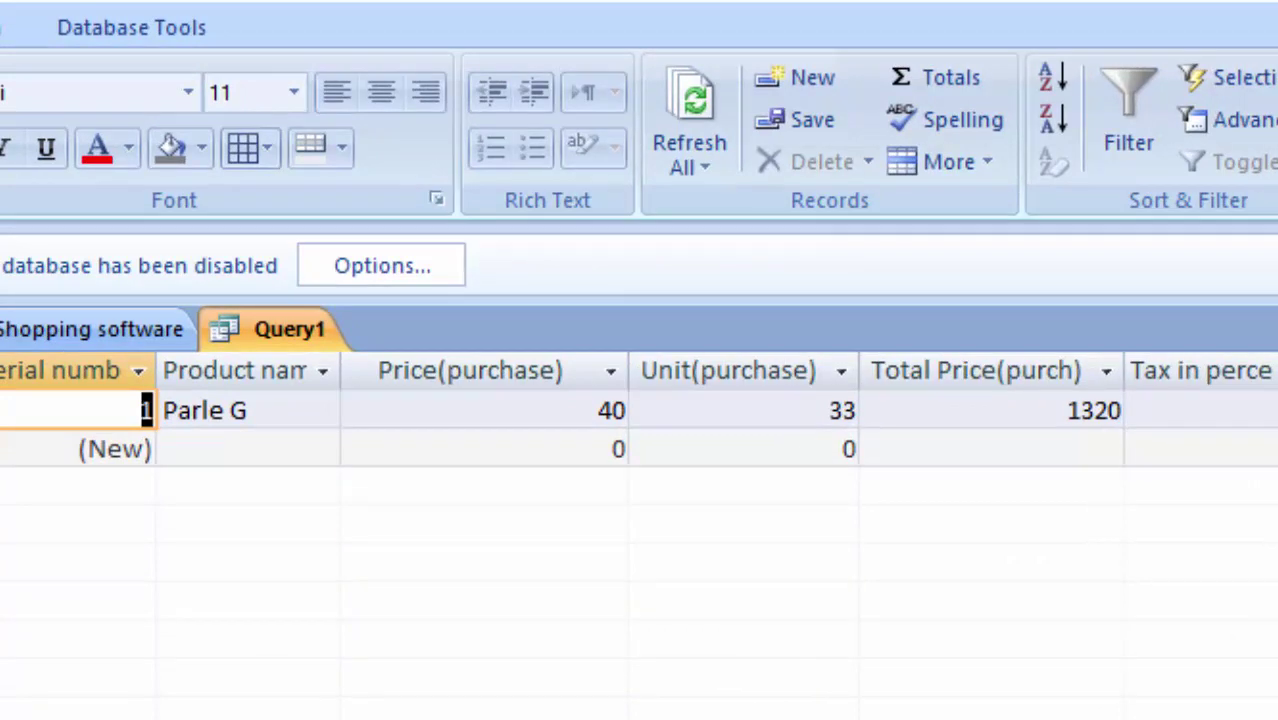
{"action": "left_click", "coordinate": [1200, 410]}
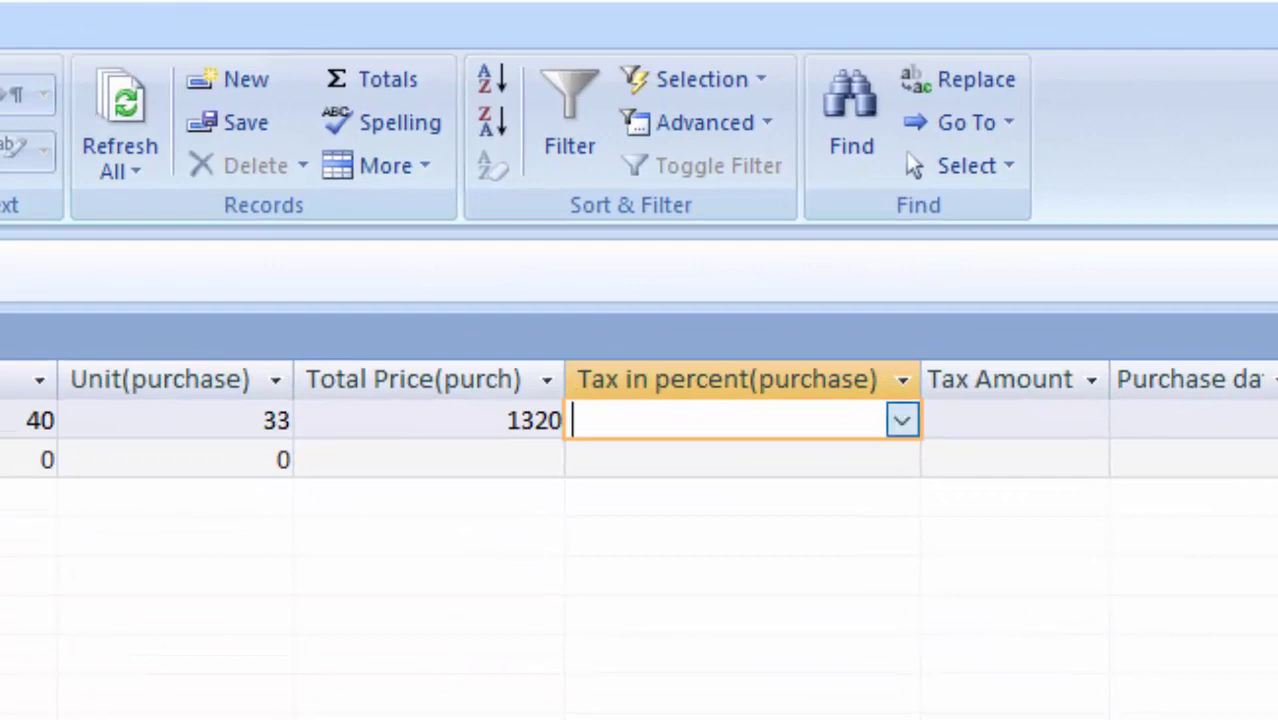
{"action": "key", "text": "alt+Down"}
{"action": "key", "text": "Up"}
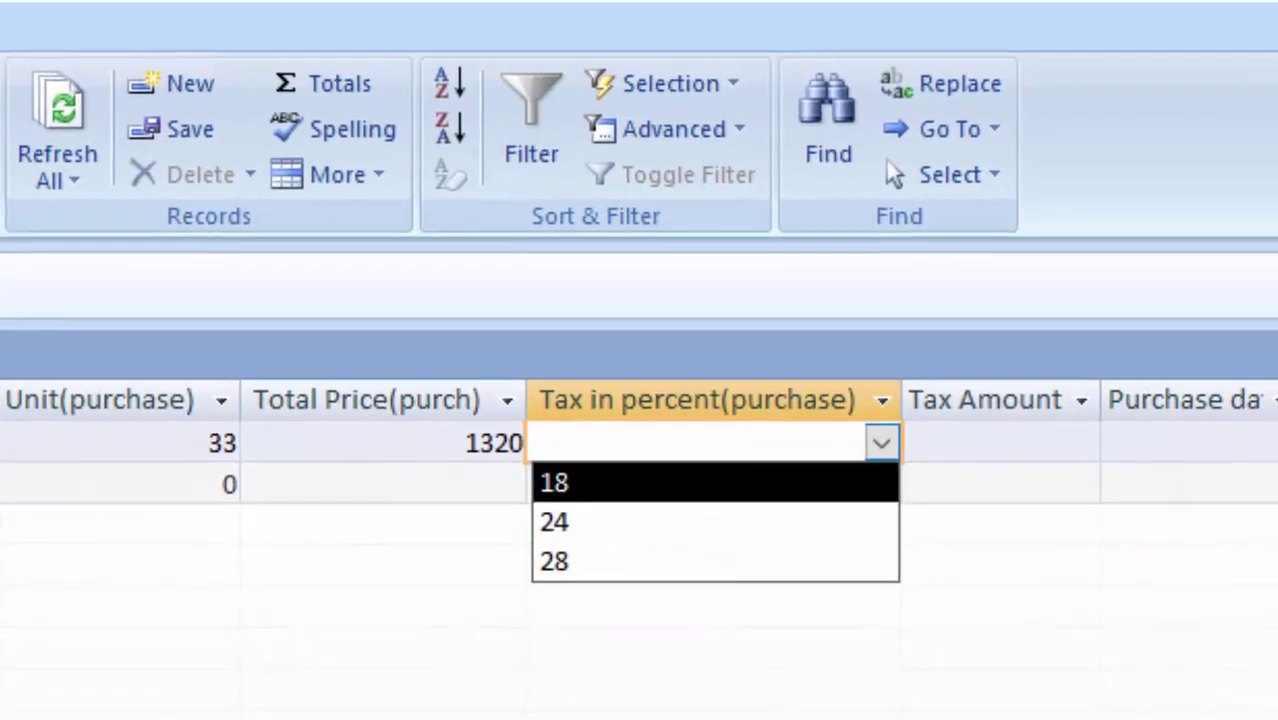
{"action": "key", "text": "Down"}
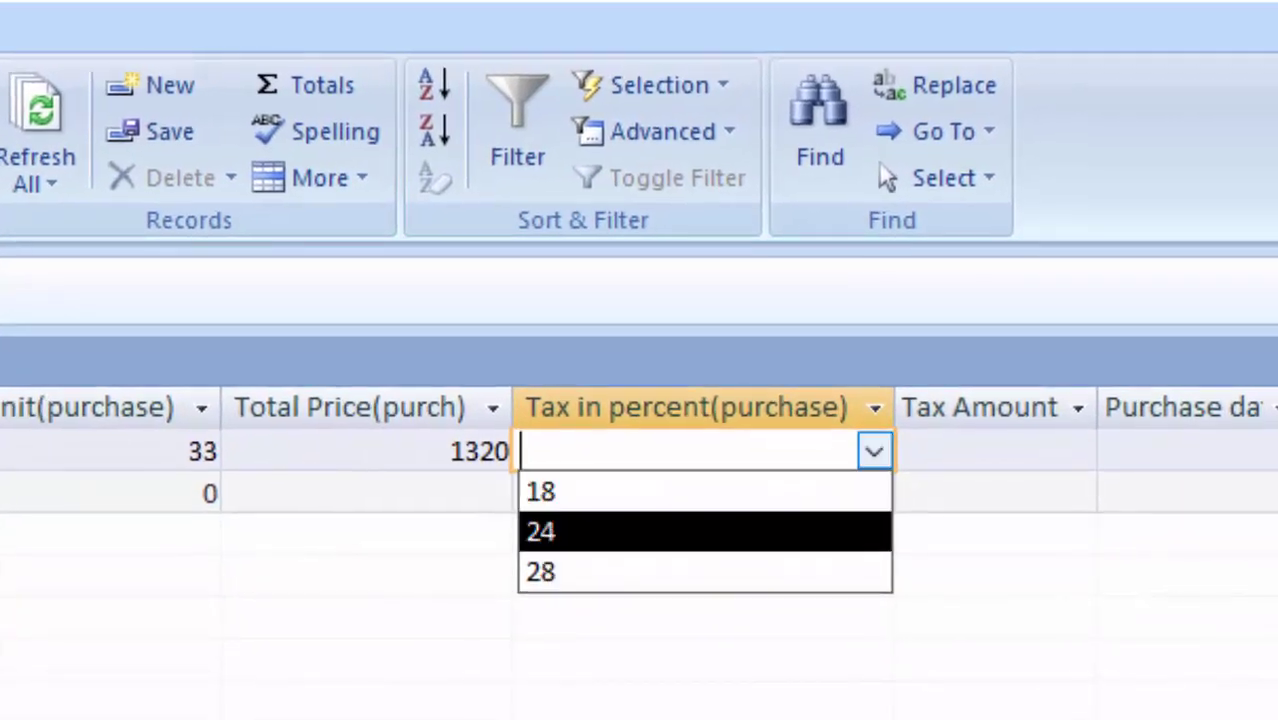
{"action": "key", "text": "Up"}
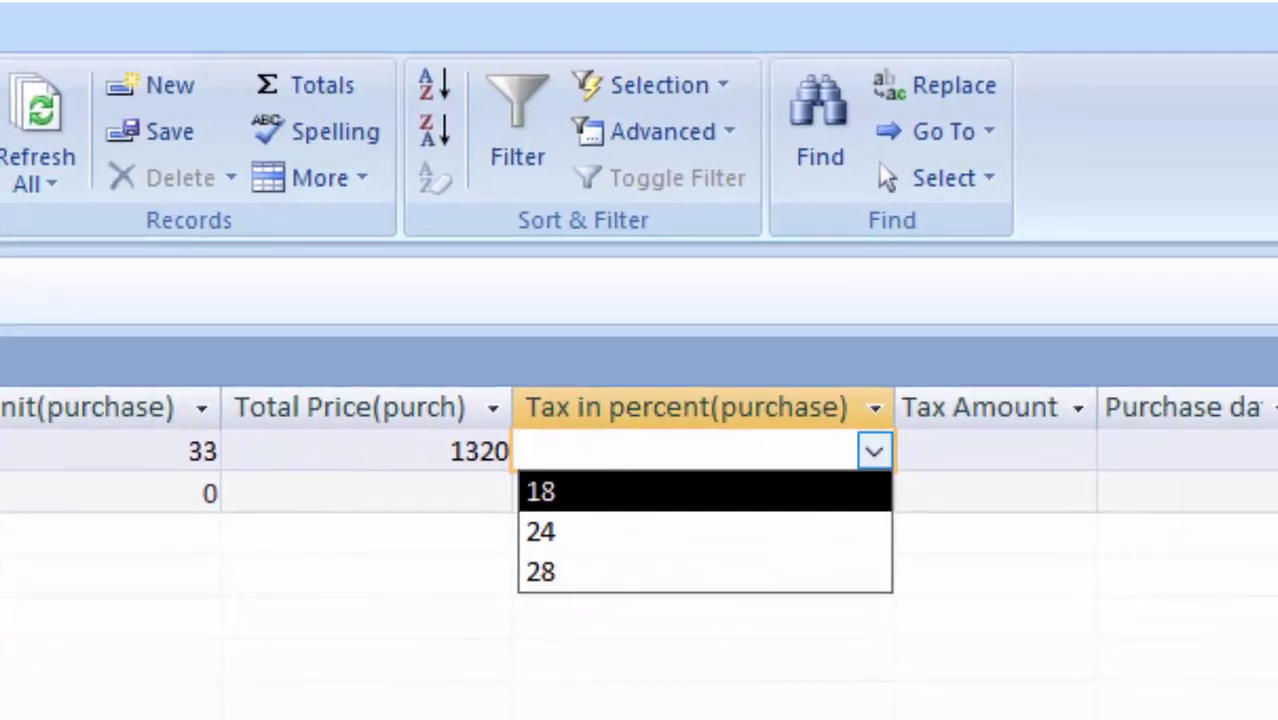
{"action": "key", "text": "Return"}
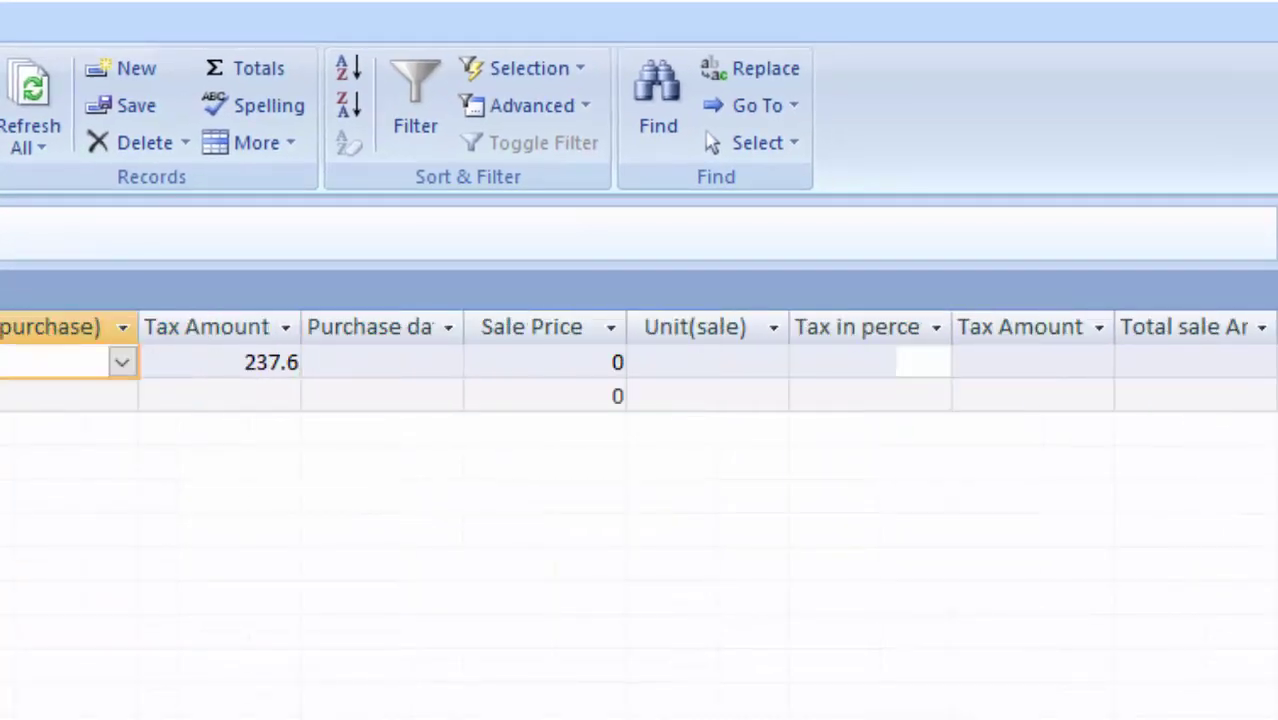
Set the Parle G purchase date to 07-Apr-20 in the date picker
{"action": "double_click", "coordinate": [463, 327]}
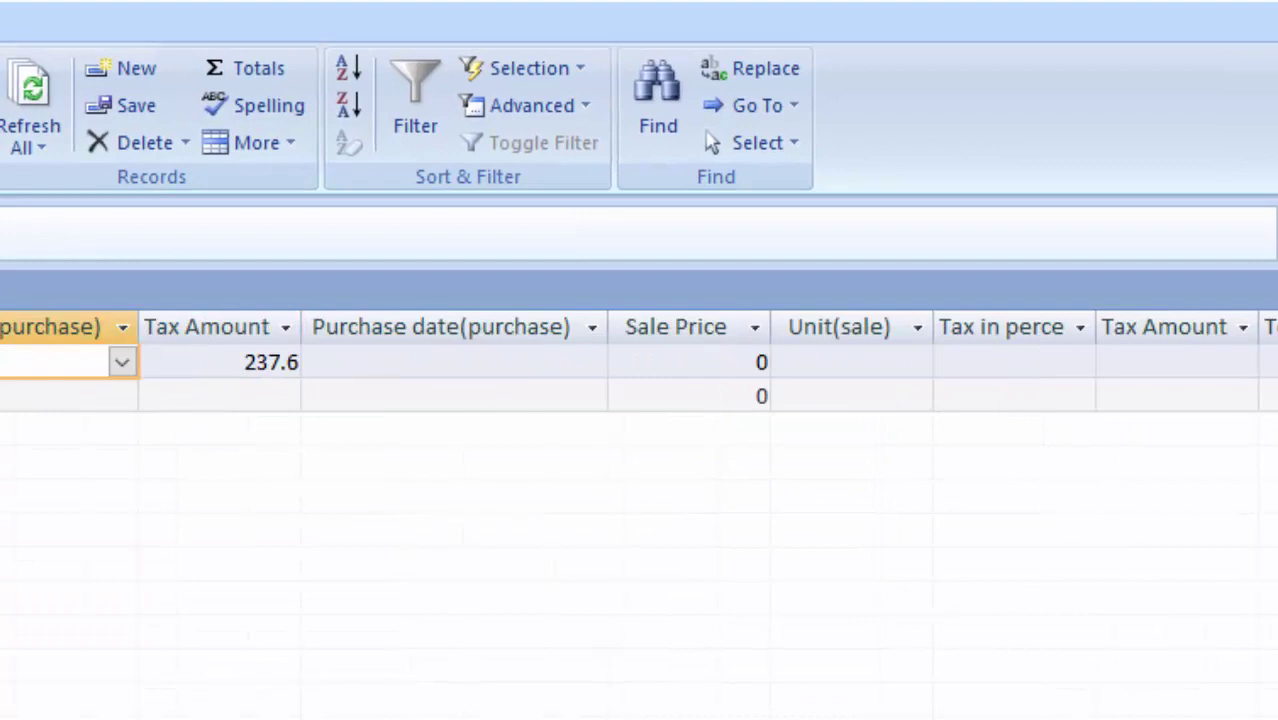
{"action": "left_click", "coordinate": [454, 362]}
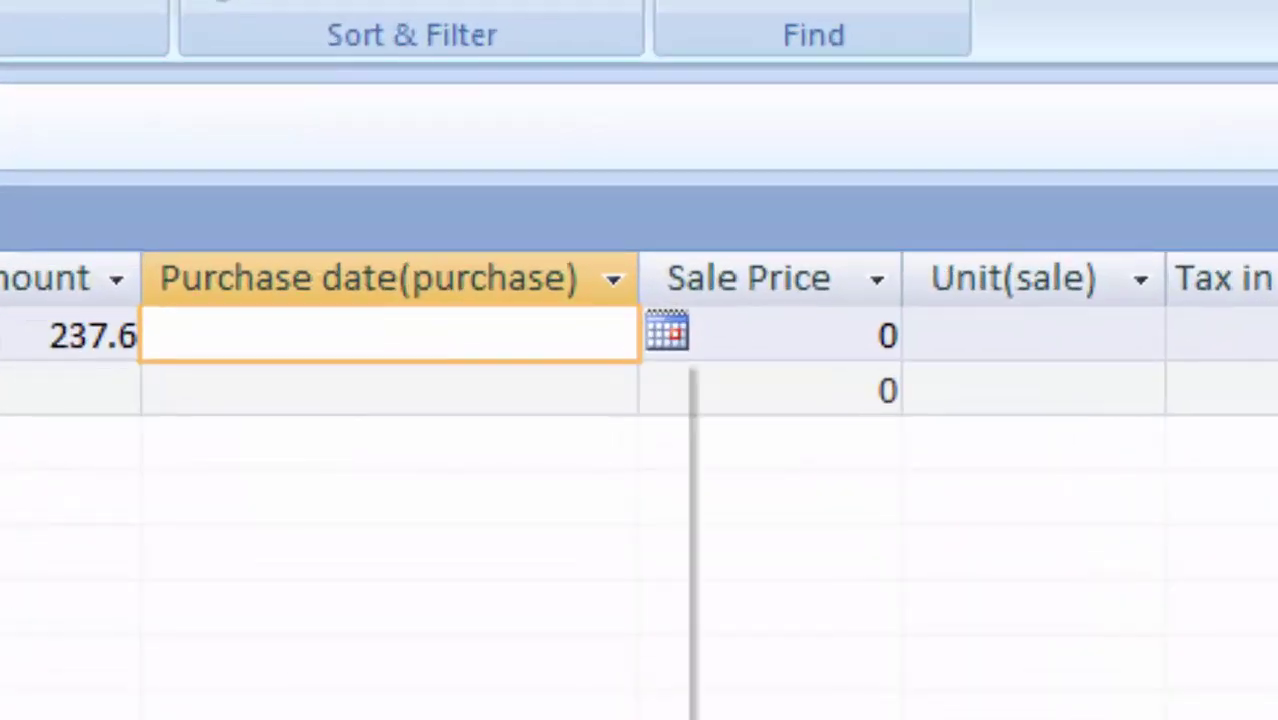
{"action": "left_click", "coordinate": [380, 532]}
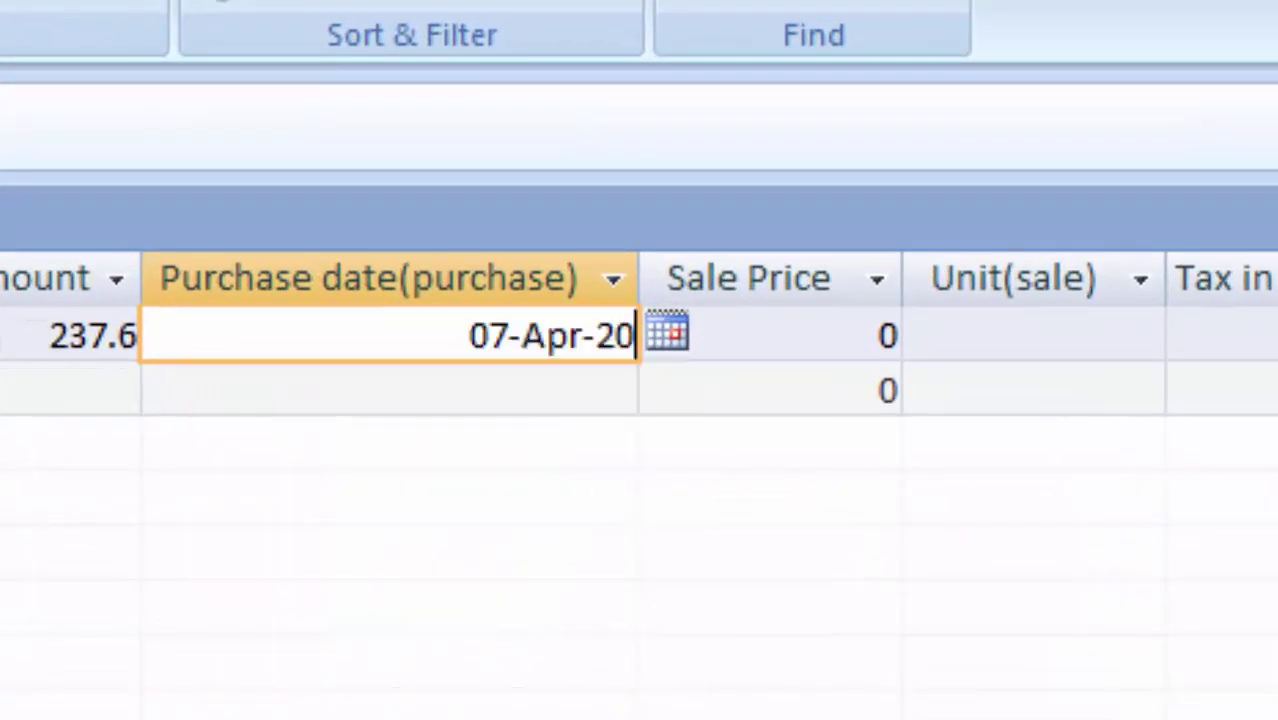
{"action": "left_click", "coordinate": [880, 335]}
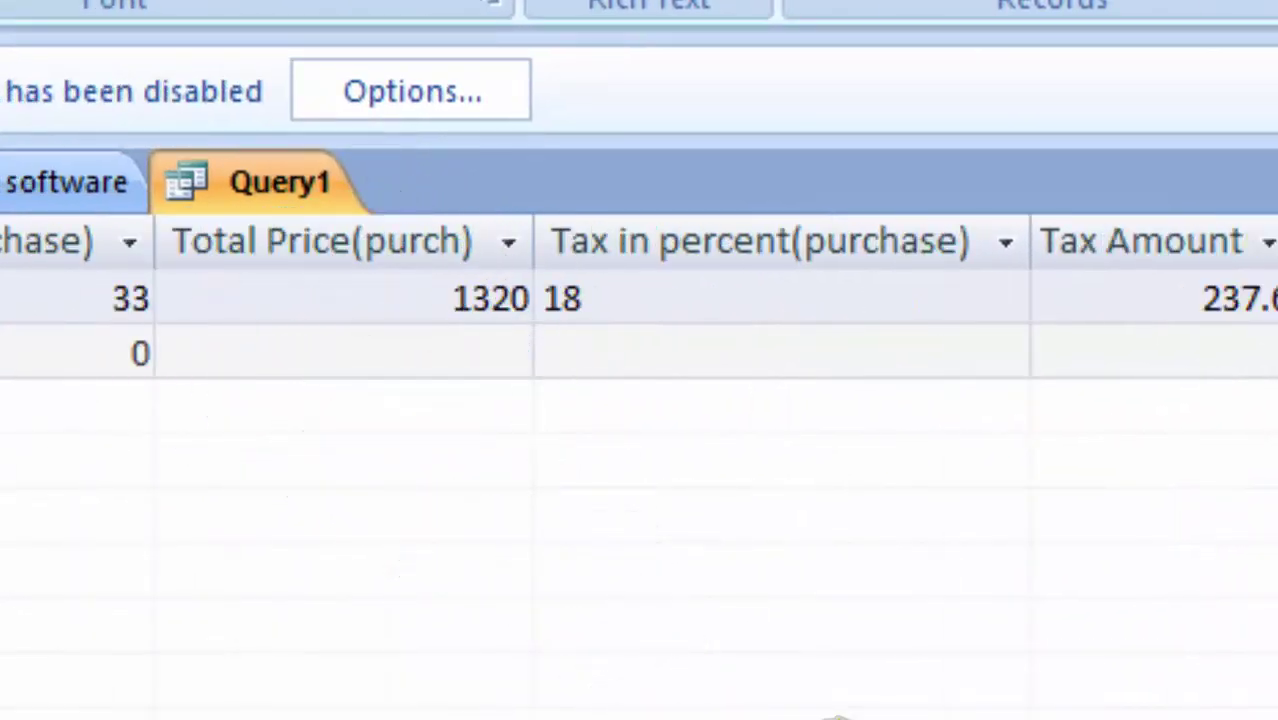
Correct Parle G's Sale Price to 42, enter 20 units sold, and choose 18 percent sale tax
{"action": "key", "text": "BackSpace"}
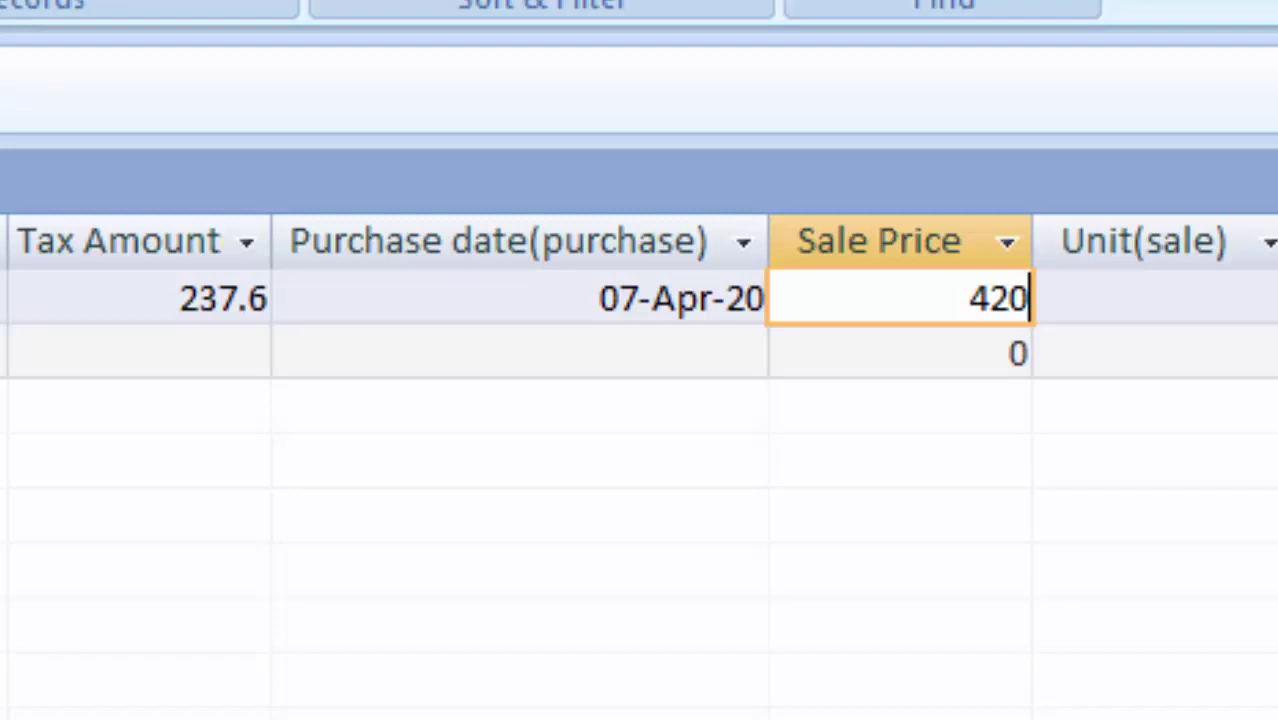
{"action": "type", "text": "42"}
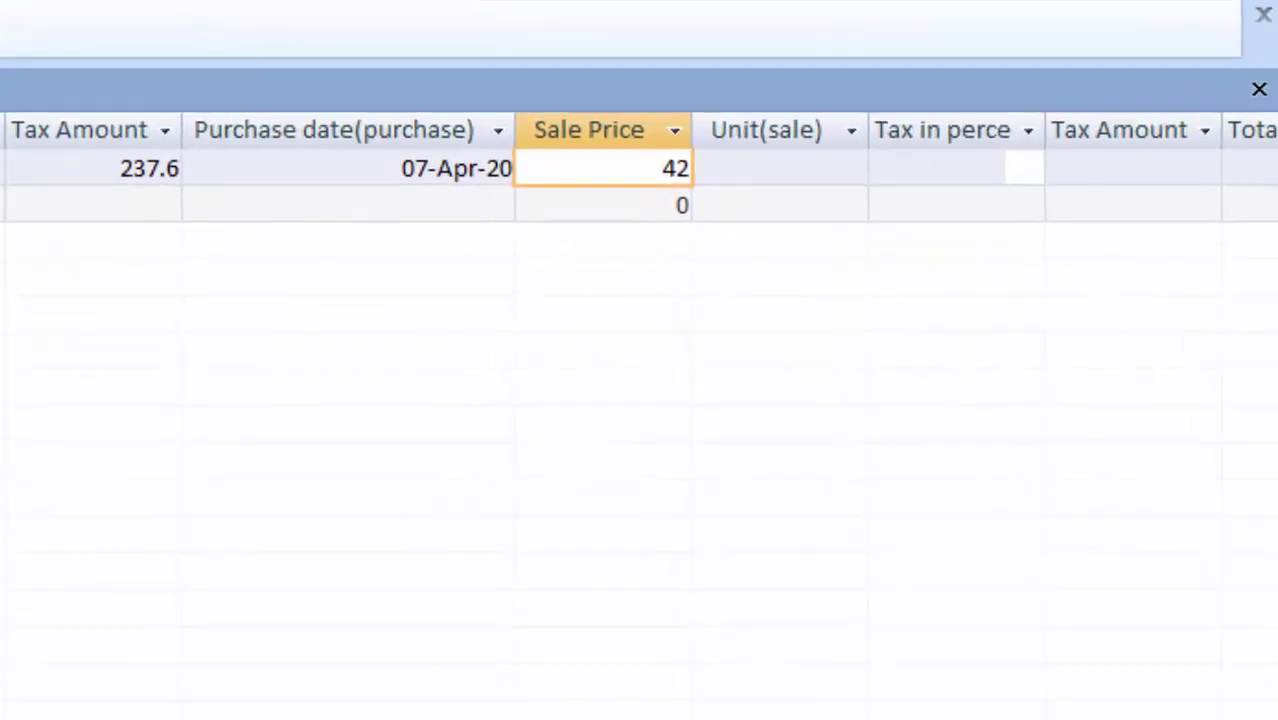
{"action": "left_click", "coordinate": [780, 168]}
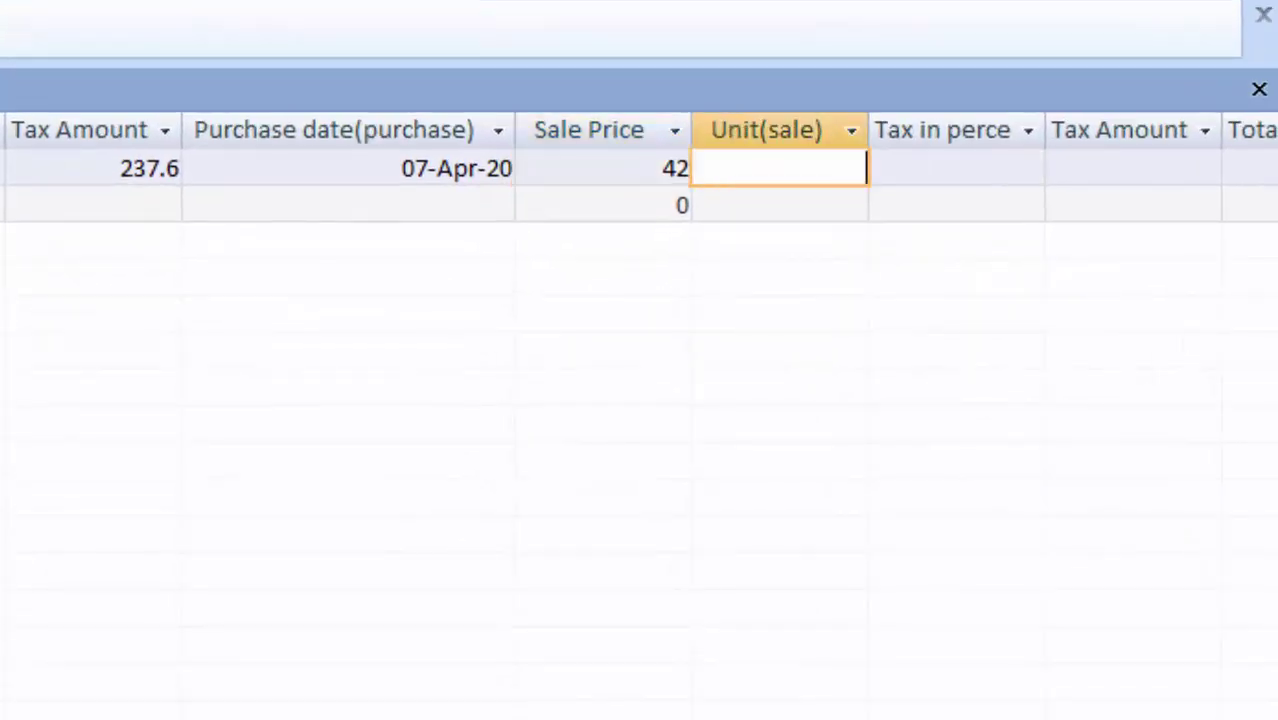
{"action": "scroll", "coordinate": [640, 400], "scroll_direction": "left", "scroll_amount": 5}
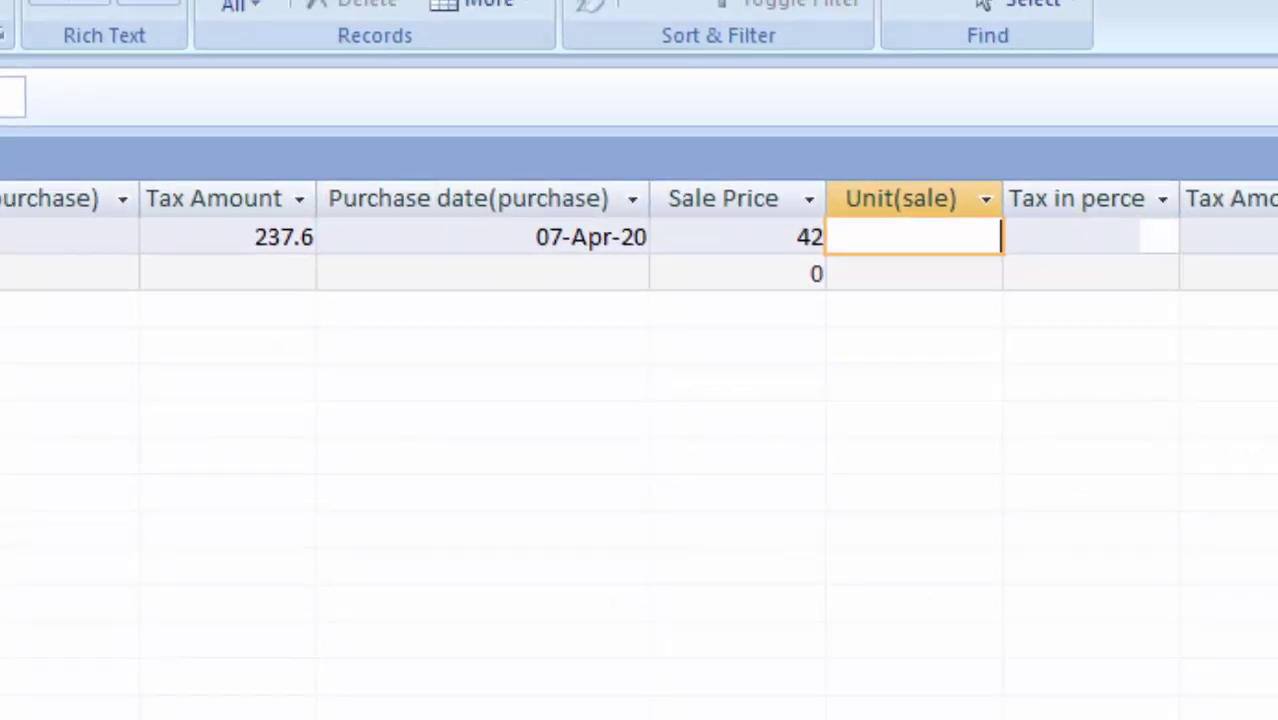
{"action": "type", "text": "20"}
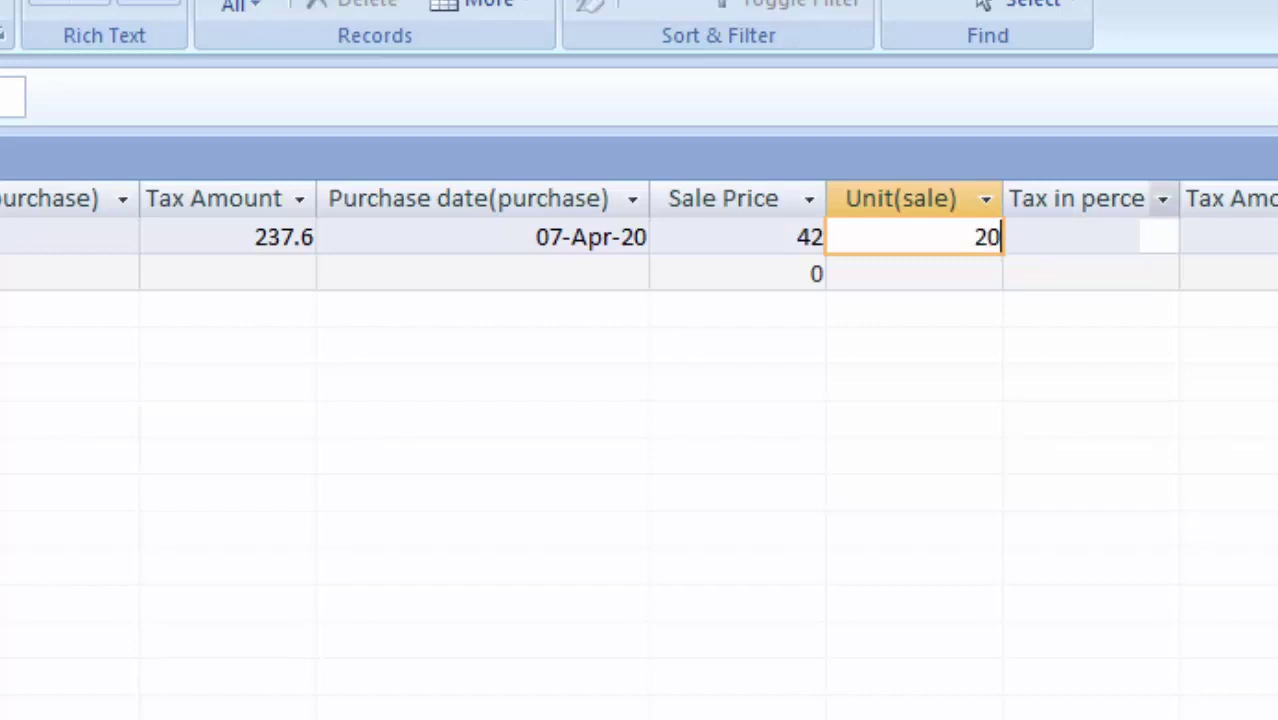
{"action": "key", "text": "Tab"}
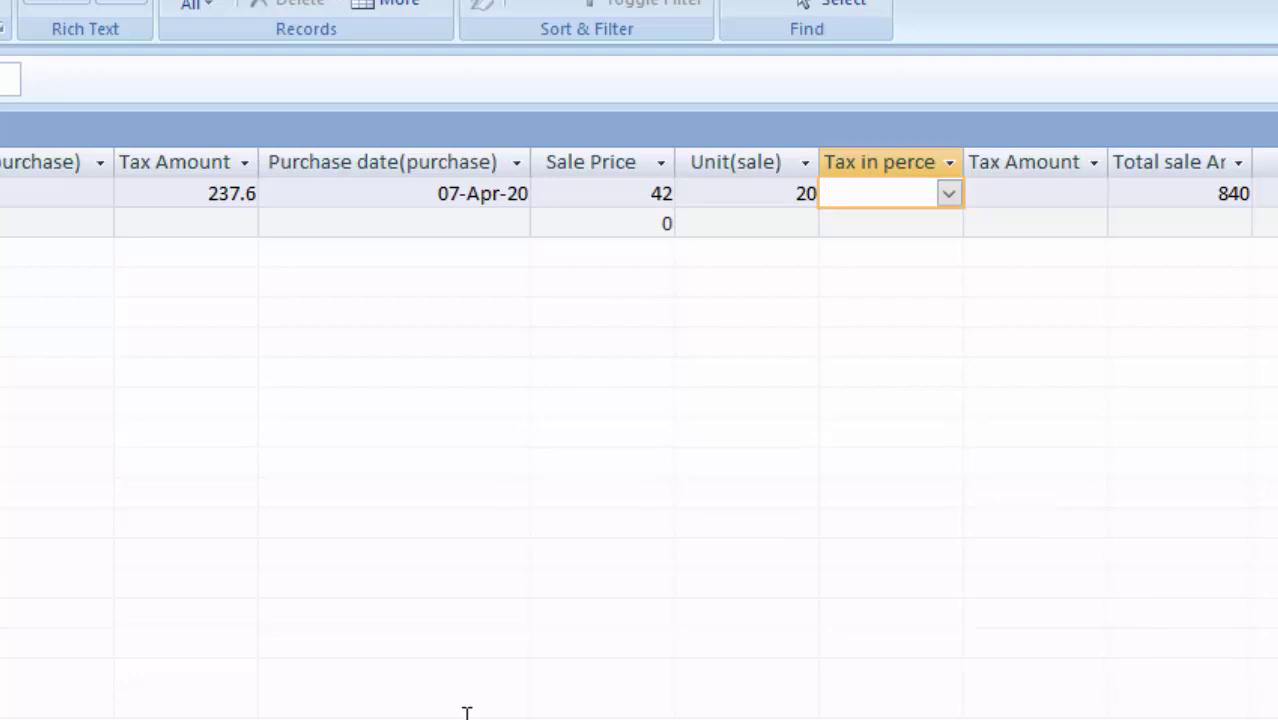
{"action": "scroll", "coordinate": [466, 712], "scroll_direction": "right", "scroll_amount": 3}
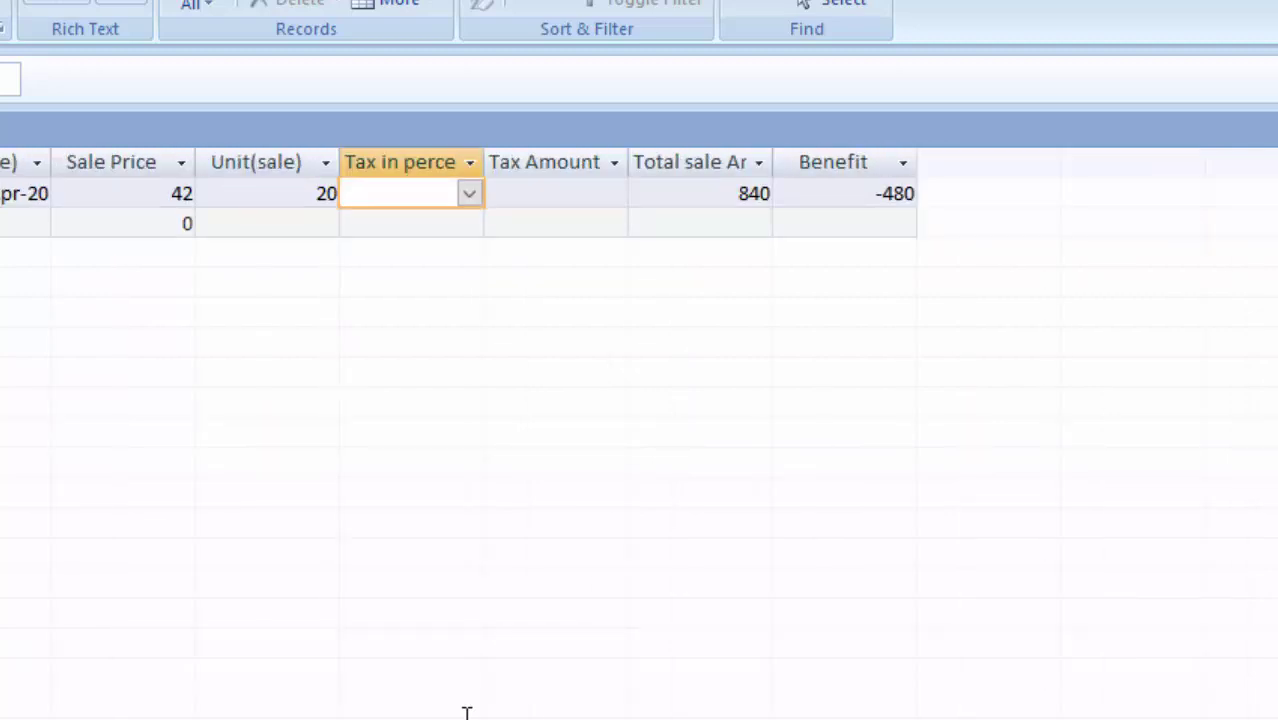
{"action": "key", "text": "alt+Down"}
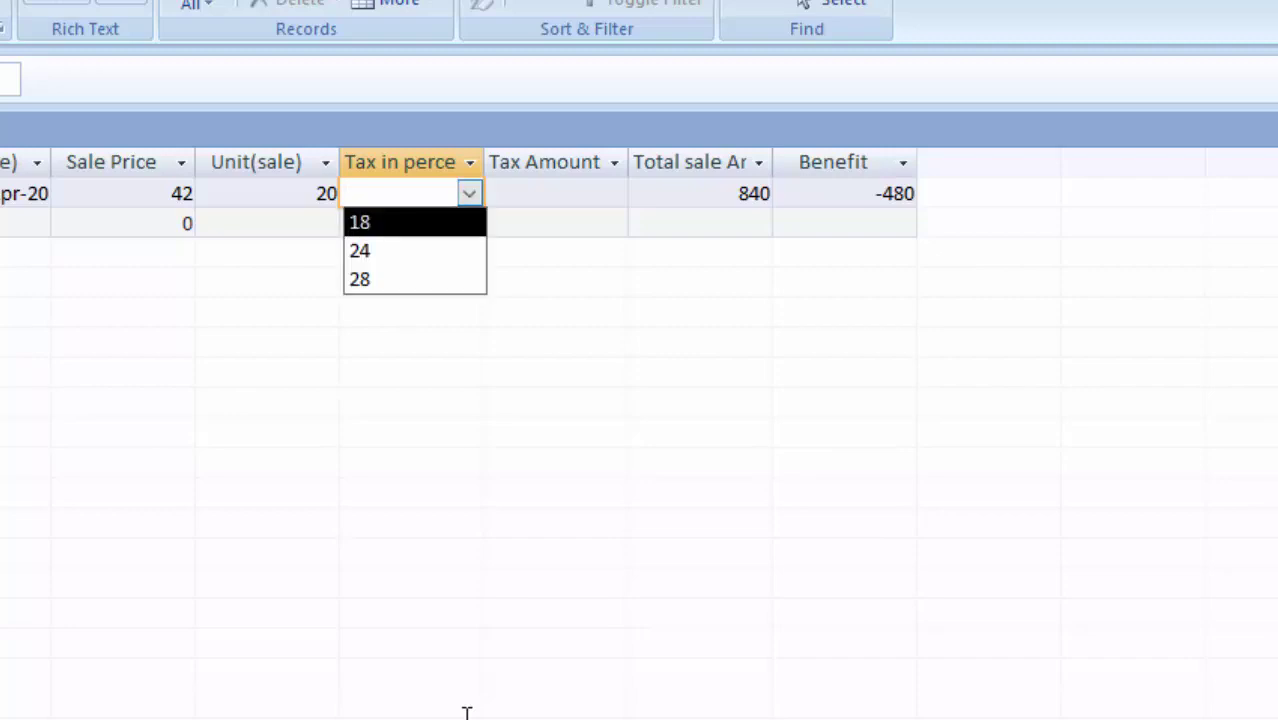
{"action": "key", "text": "Return"}
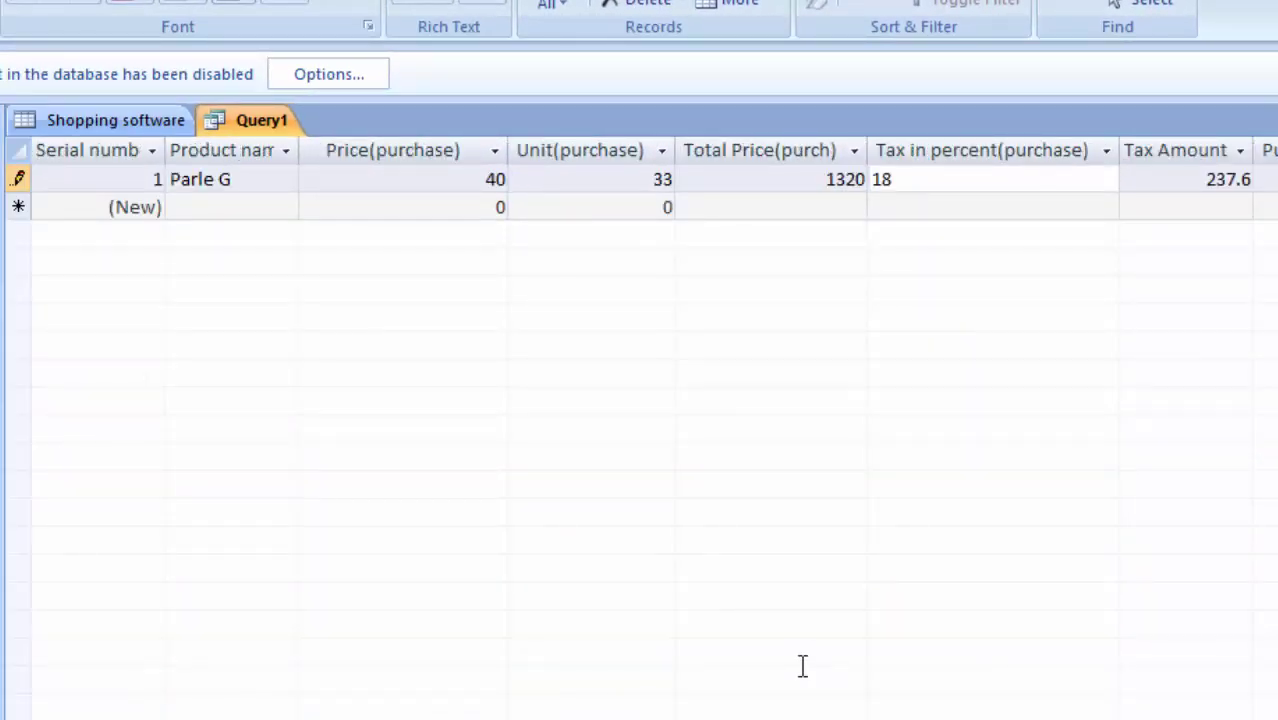
Add a Keyboard record with purchase price 220, 120 units and 24 percent purchase tax
{"action": "left_click", "coordinate": [243, 207]}
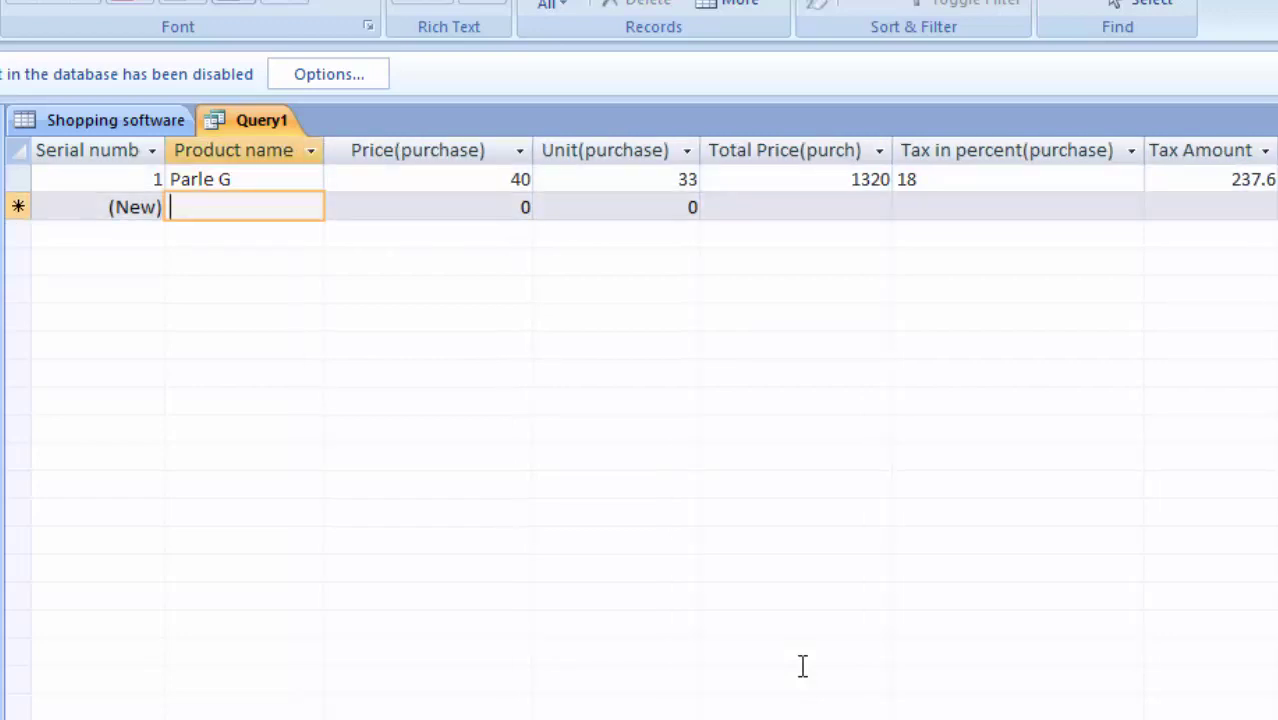
{"action": "type", "text": "K"}
{"action": "type", "text": "e"}
{"action": "type", "text": "ybo"}
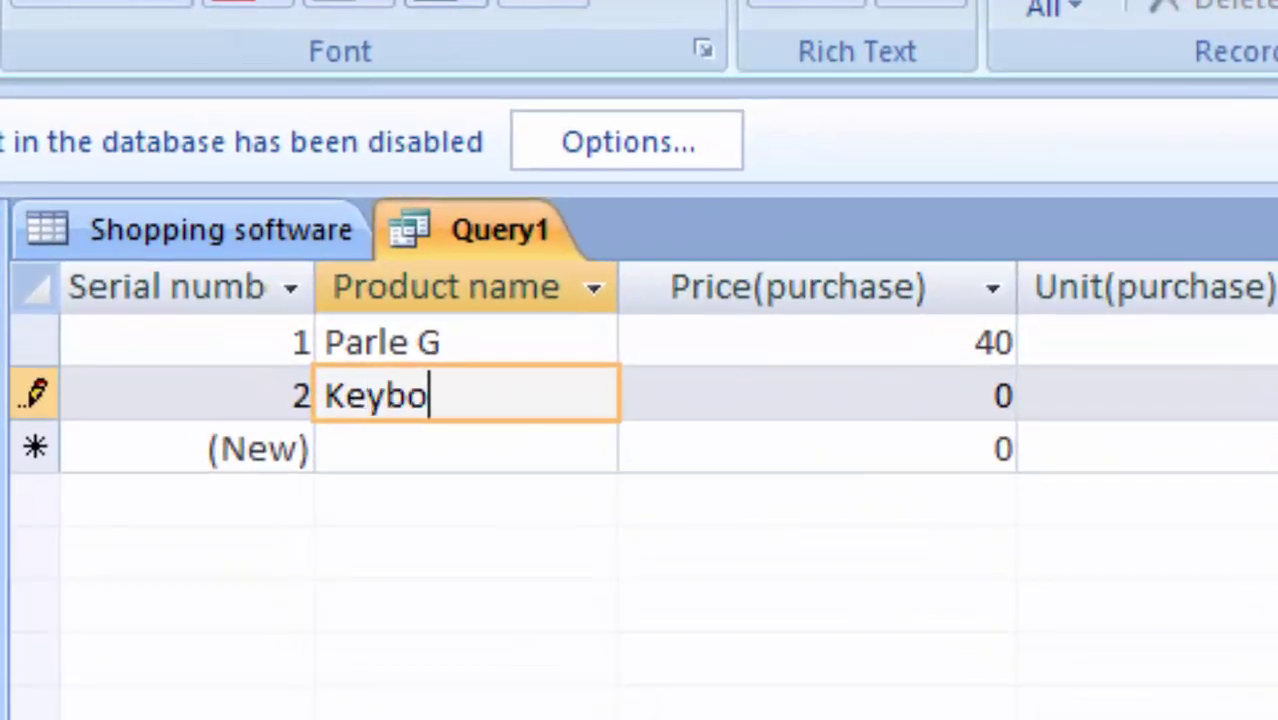
{"action": "type", "text": "ard"}
{"action": "key", "text": "Tab"}
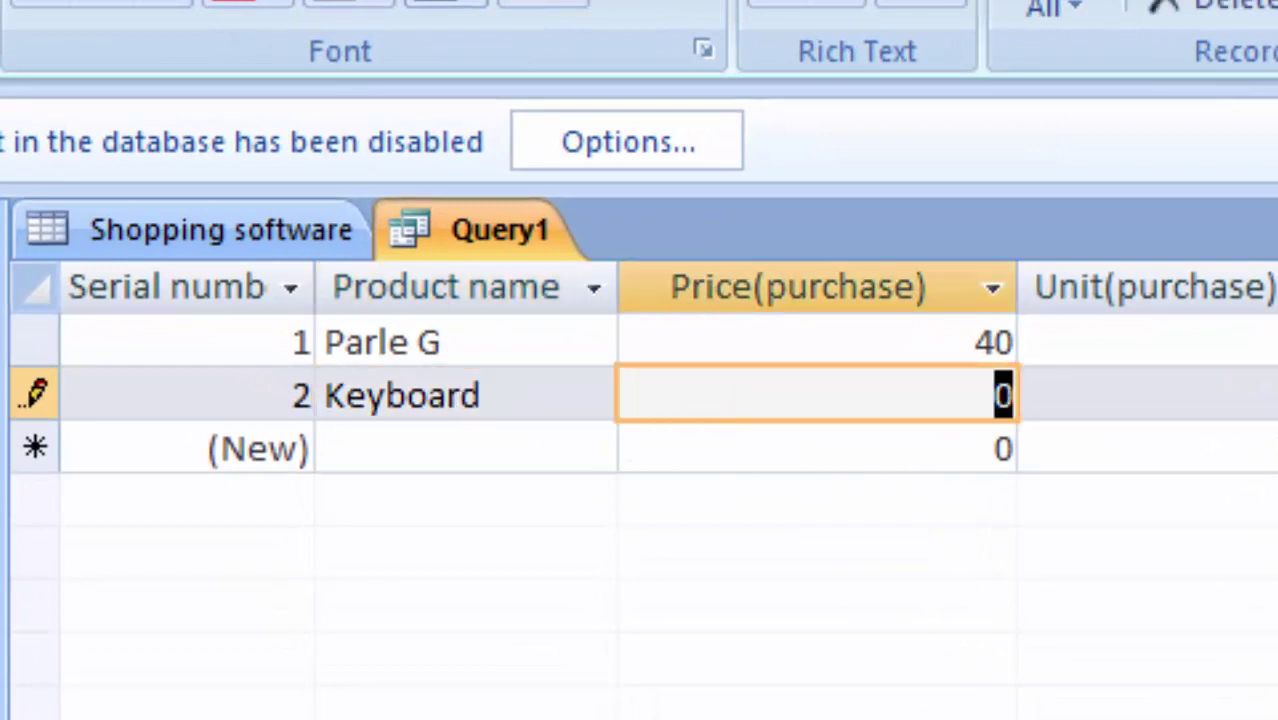
{"action": "type", "text": "1"}
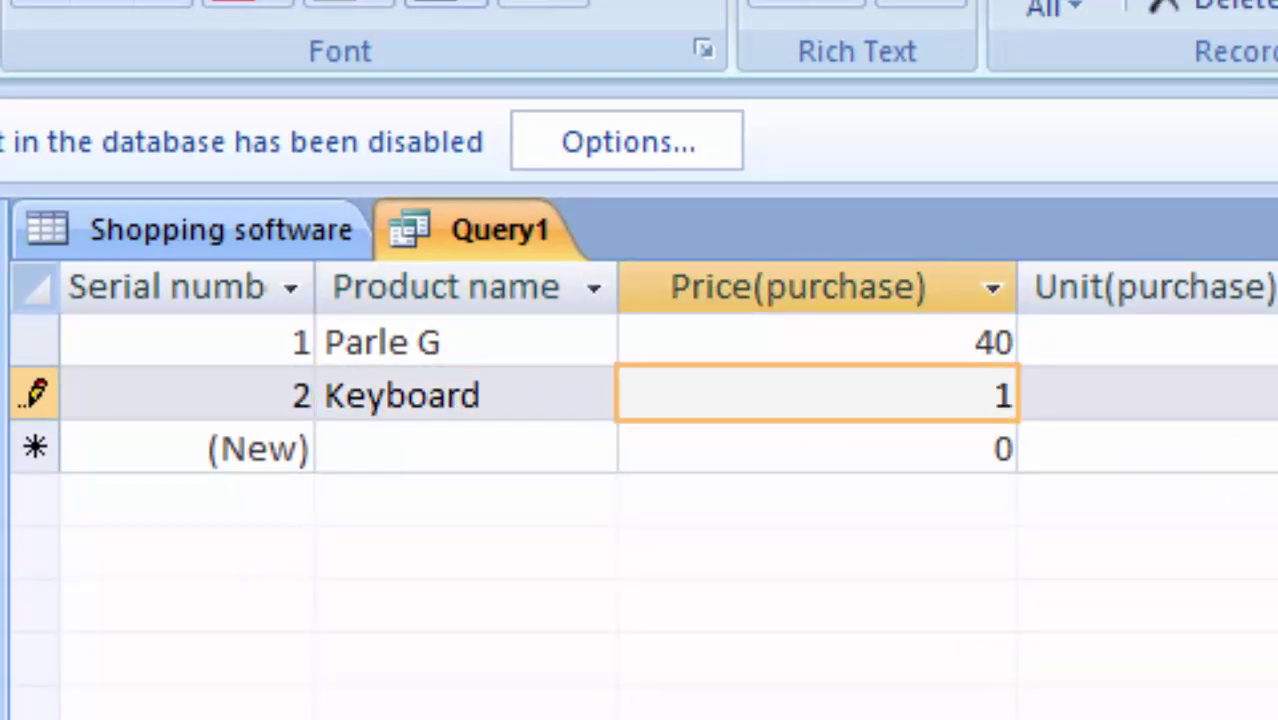
{"action": "type", "text": "20"}
{"action": "key", "text": "BackSpace"}
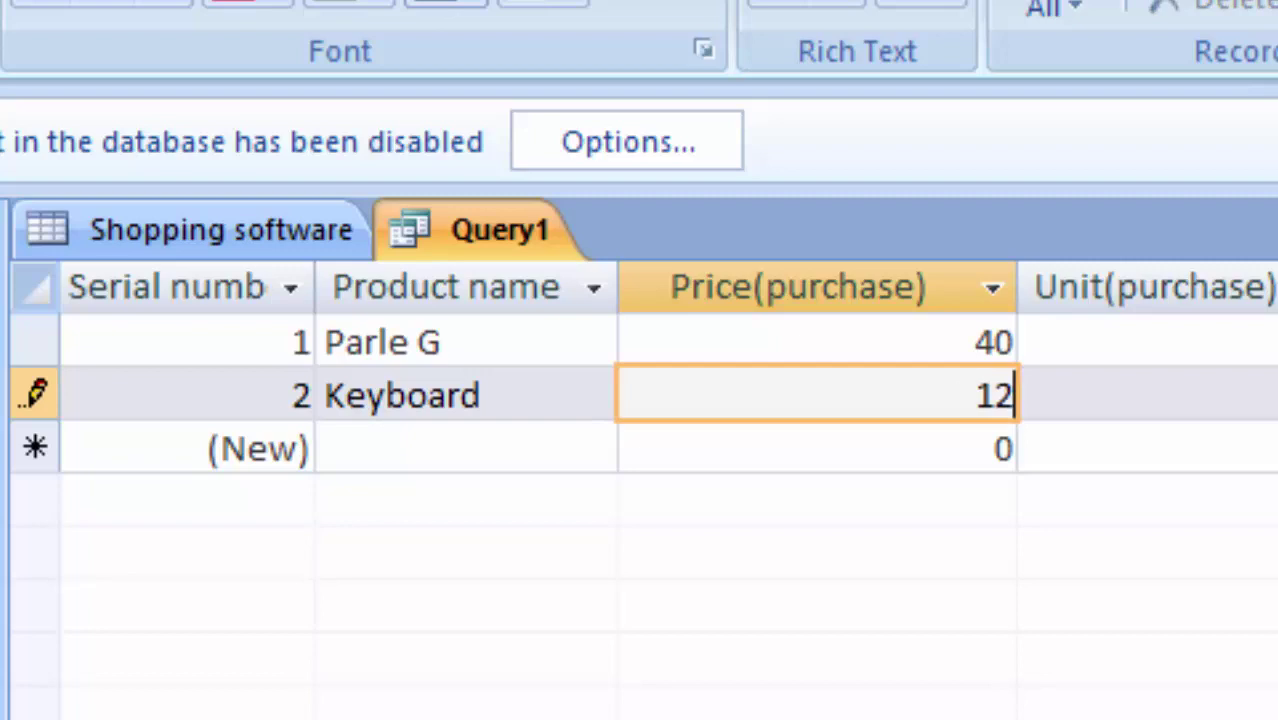
{"action": "key", "text": "BackSpace"}
{"action": "key", "text": "BackSpace"}
{"action": "type", "text": "22"}
{"action": "type", "text": "0"}
{"action": "key", "text": "Tab"}
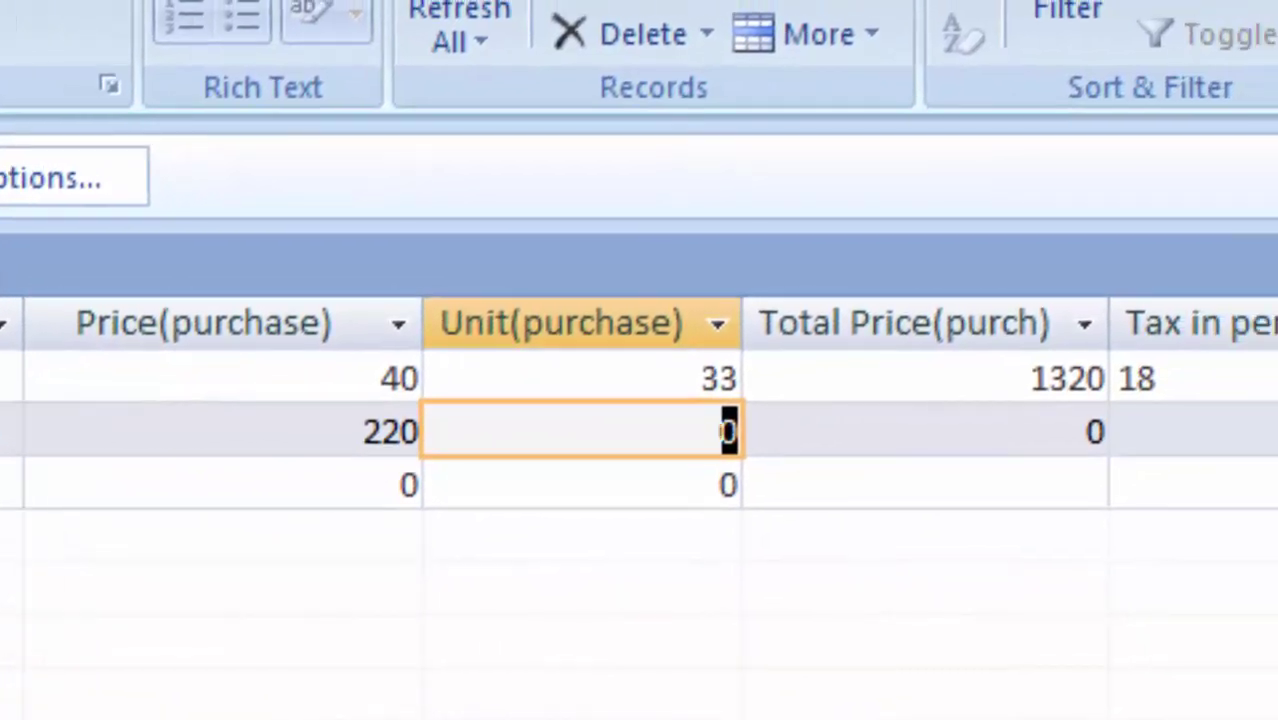
{"action": "type", "text": "120"}
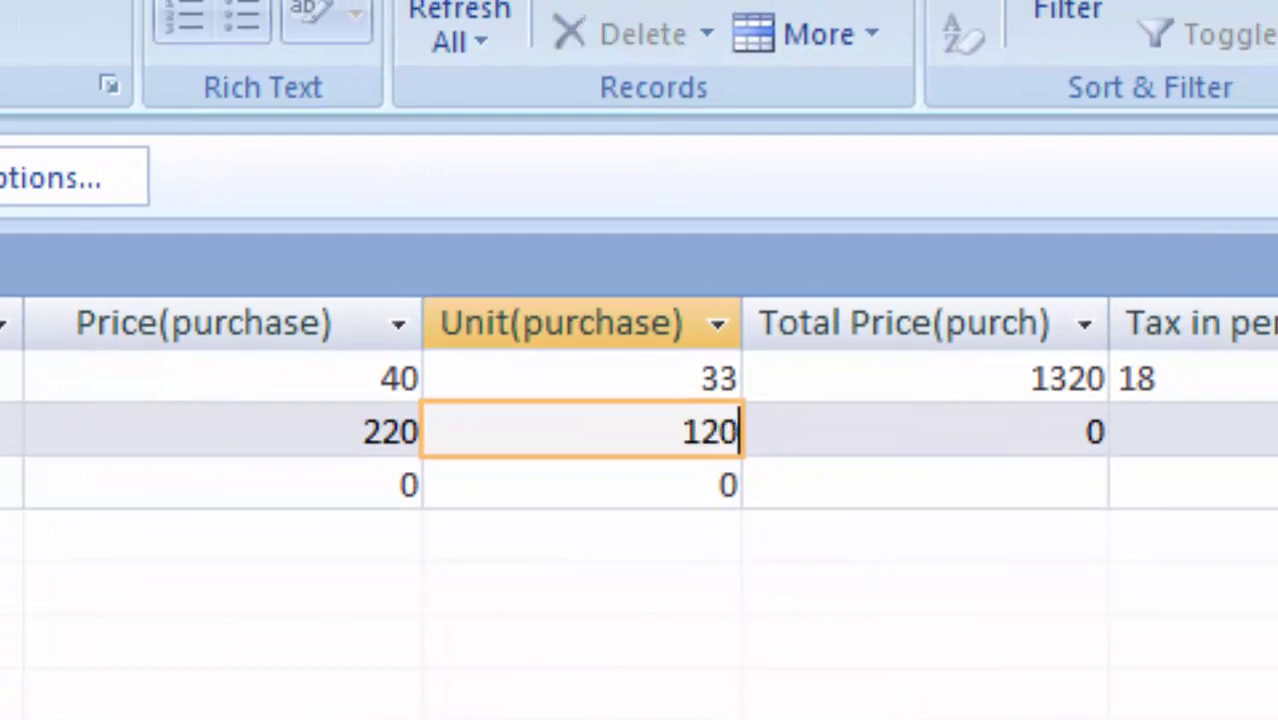
{"action": "key", "text": "Tab"}
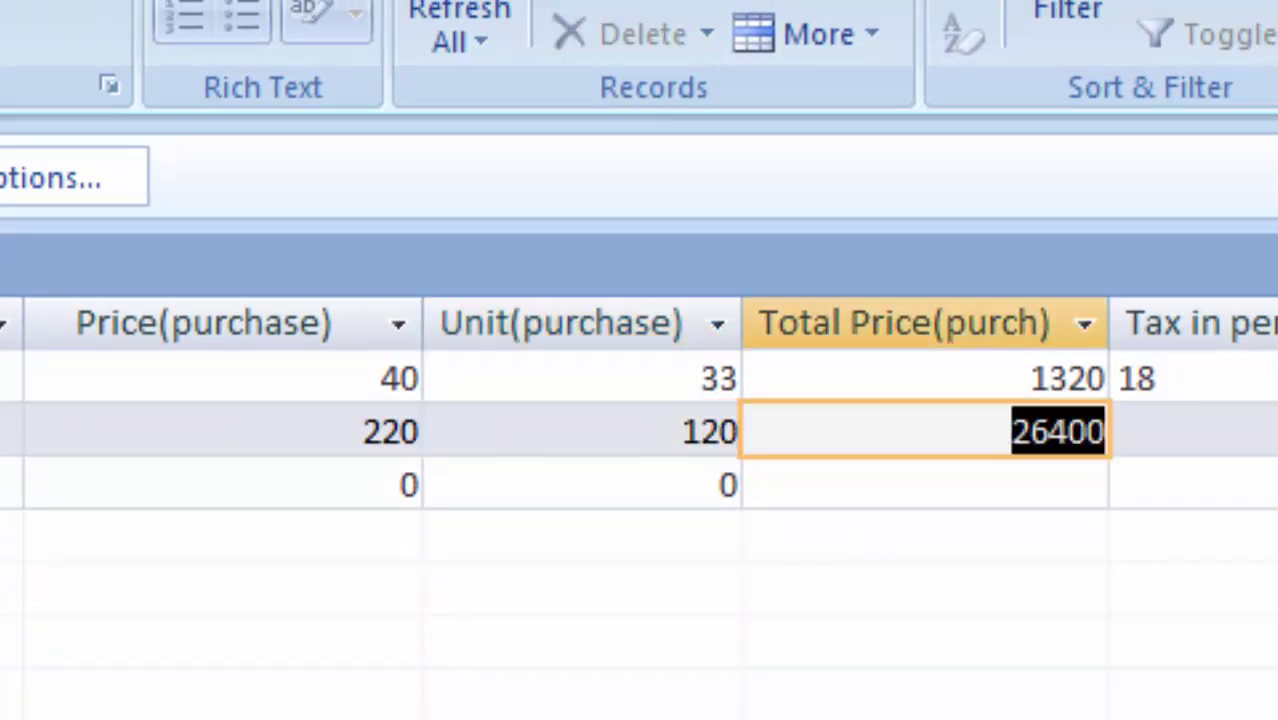
{"action": "key", "text": "Tab"}
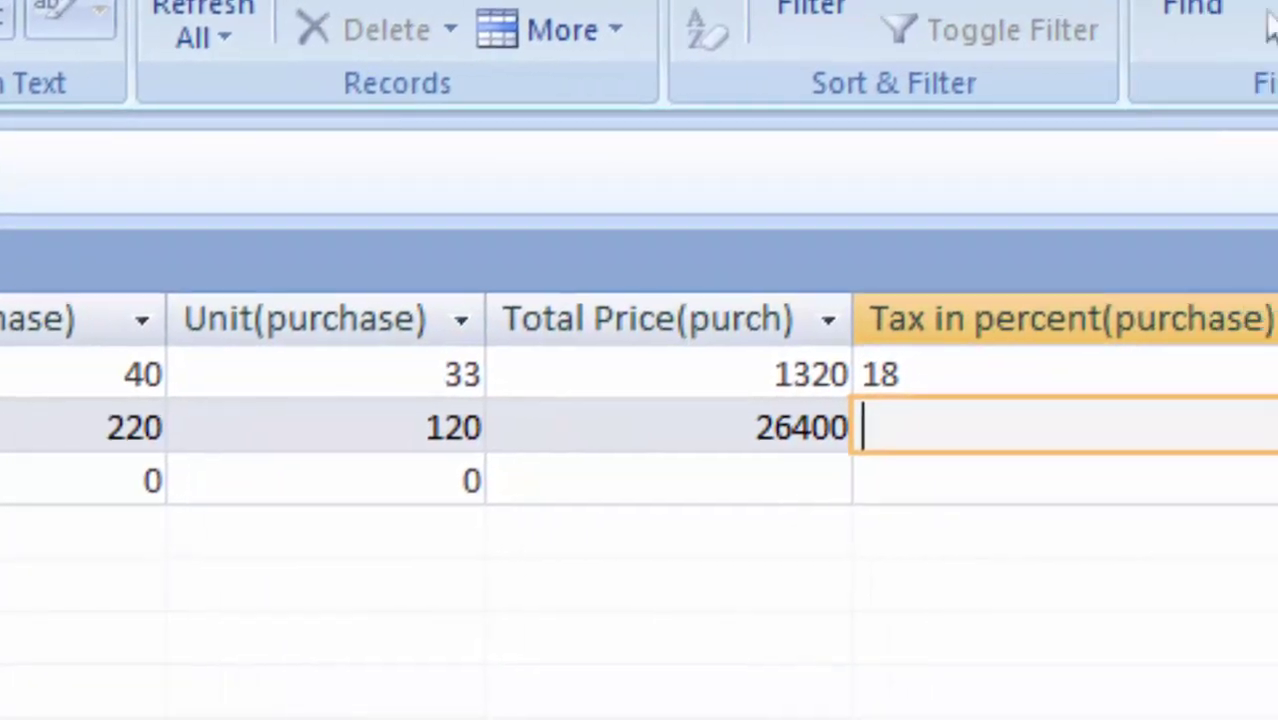
{"action": "key", "text": "alt+Down"}
{"action": "key", "text": "Down"}
{"action": "key", "text": "Return"}
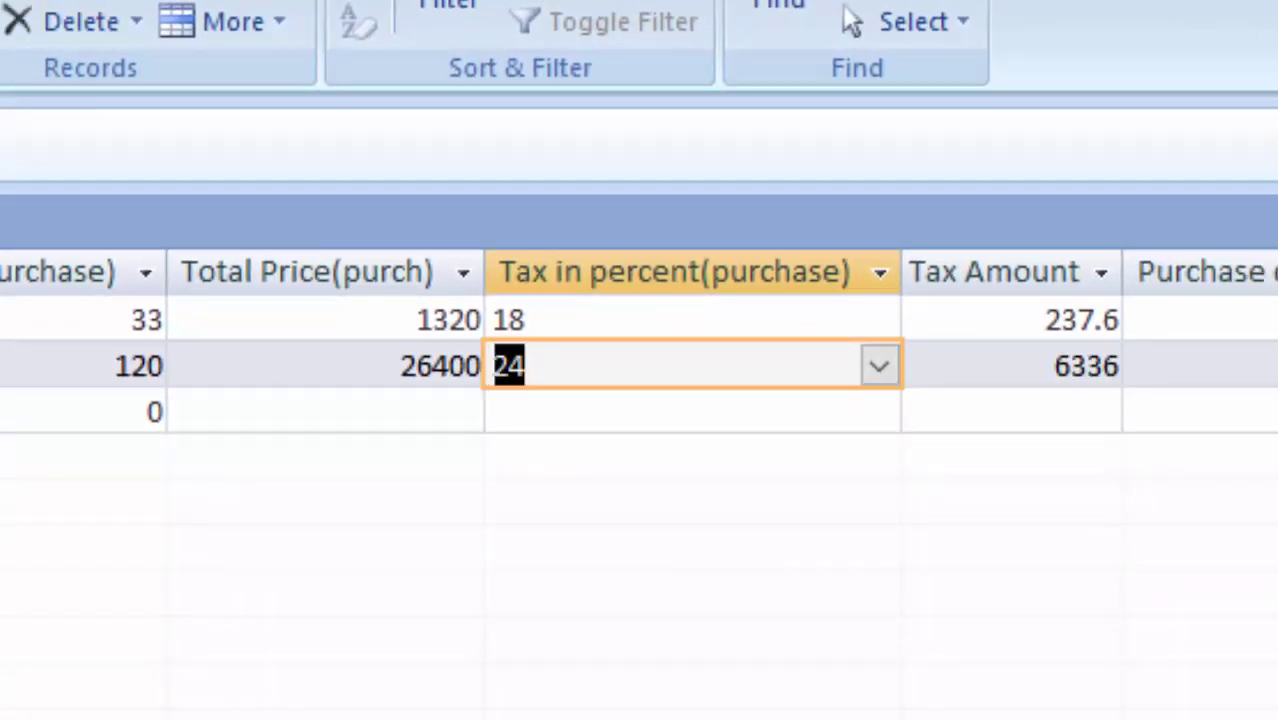
Set Keyboard's purchase date to 7 April 2020
{"action": "scroll", "coordinate": [639, 340], "scroll_direction": "right", "scroll_amount": 3}
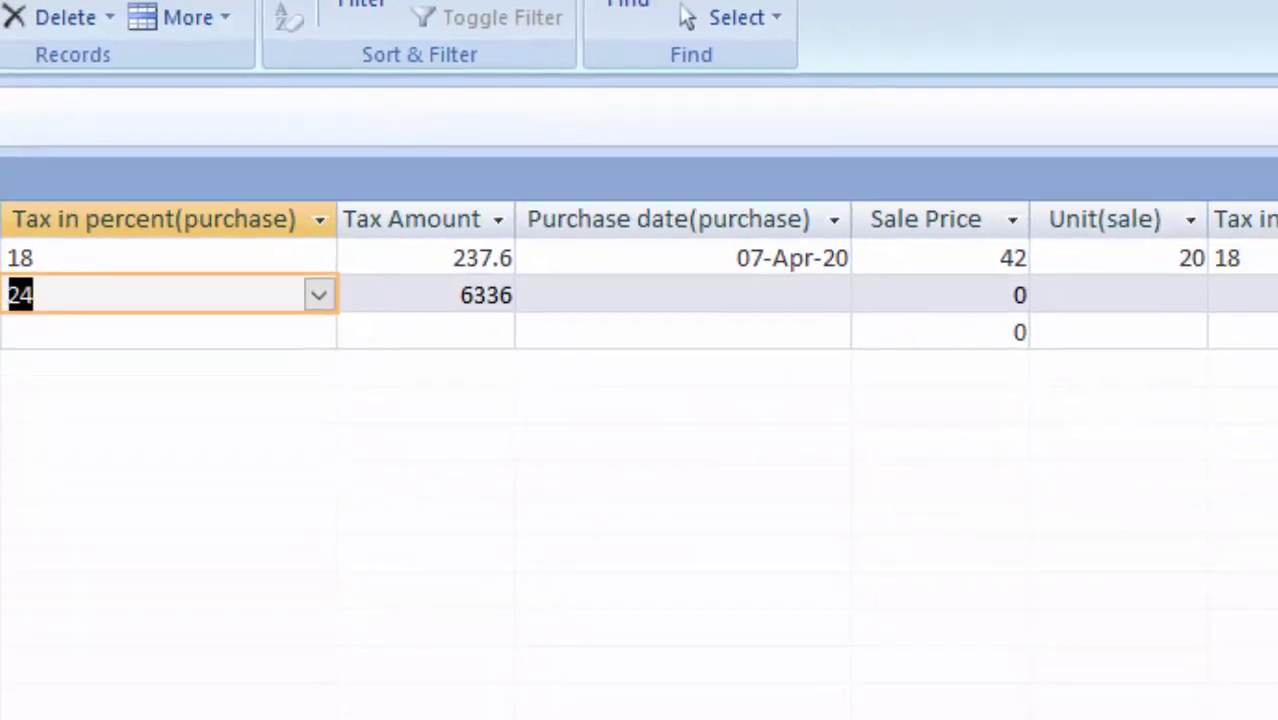
{"action": "key", "text": "Tab"}
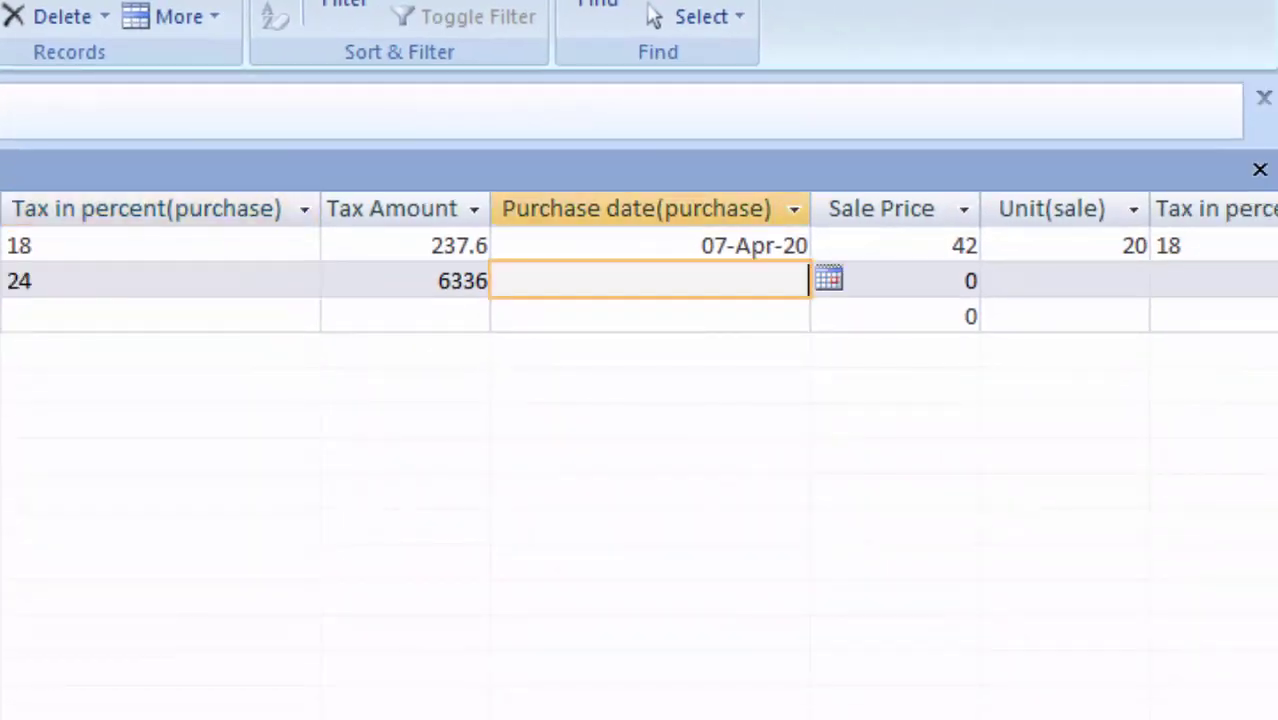
{"action": "left_click", "coordinate": [829, 280]}
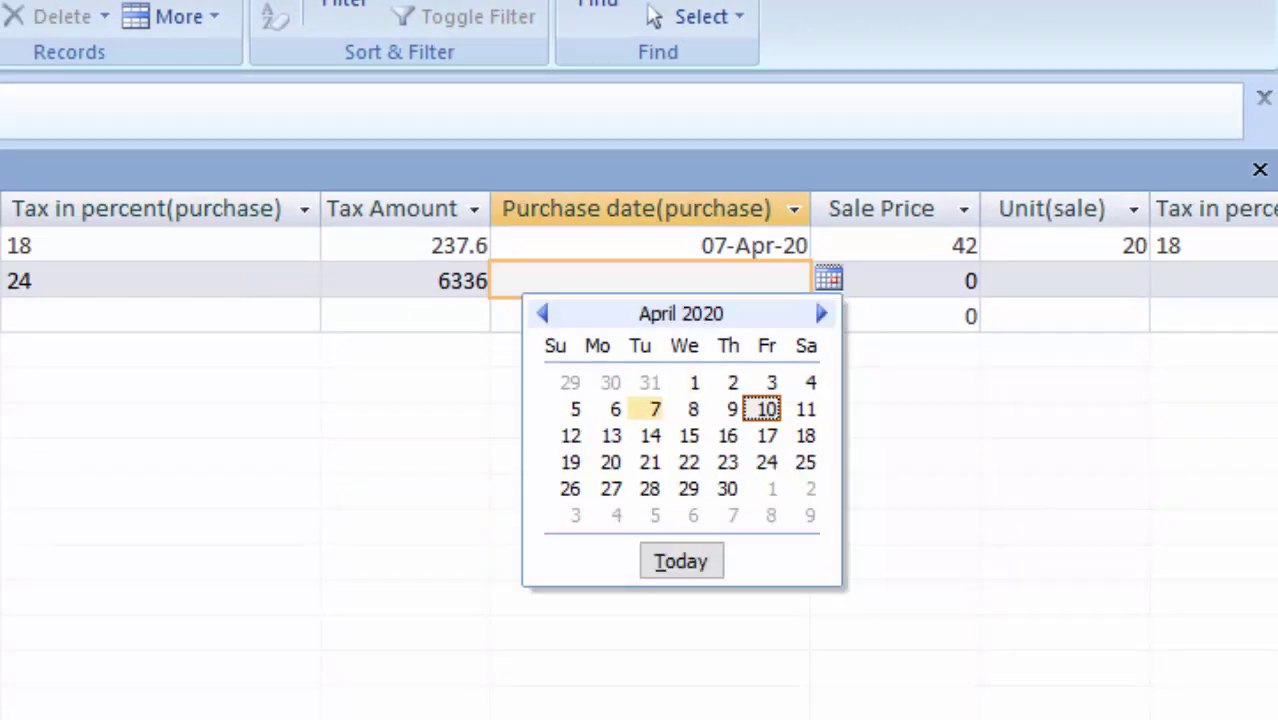
{"action": "left_click", "coordinate": [659, 405]}
{"action": "scroll", "coordinate": [640, 260], "scroll_direction": "right", "scroll_amount": 5}
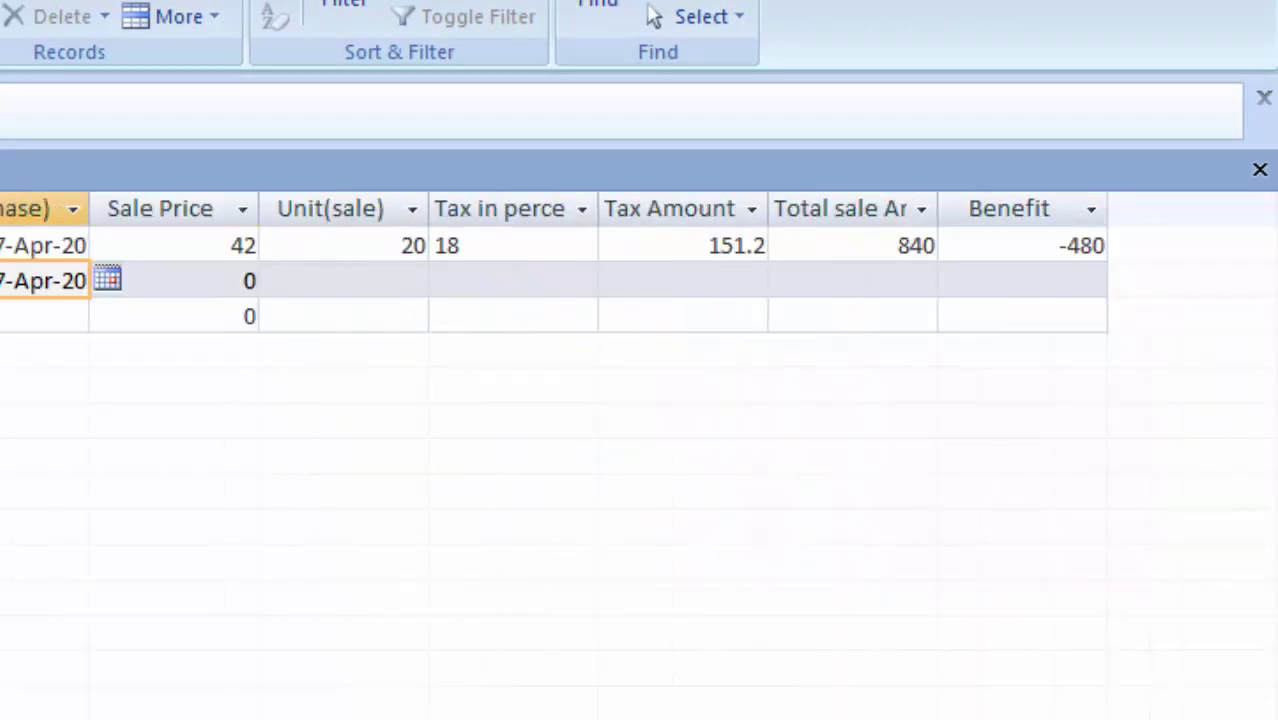
Enter Keyboard's sale price 300, 29 units sold and 24 percent sale tax
{"action": "key", "text": "Tab"}
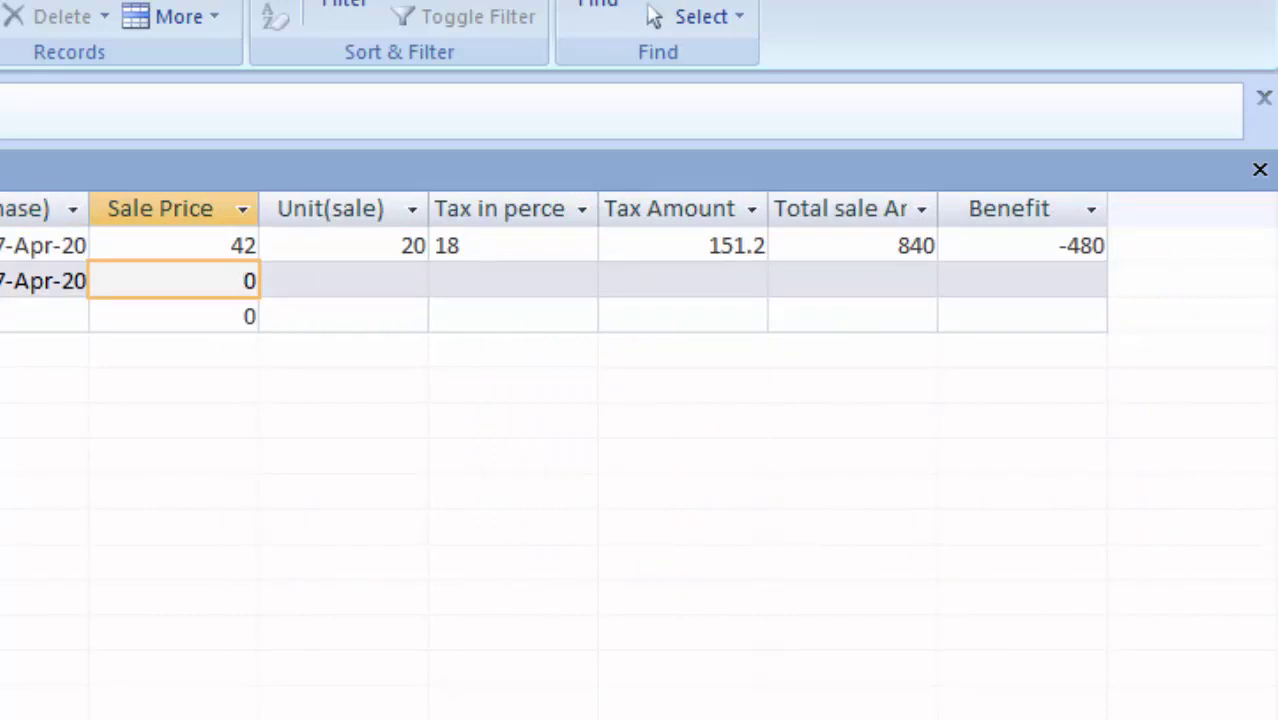
{"action": "type", "text": "300"}
{"action": "key", "text": "Delete"}
{"action": "key", "text": "Tab"}
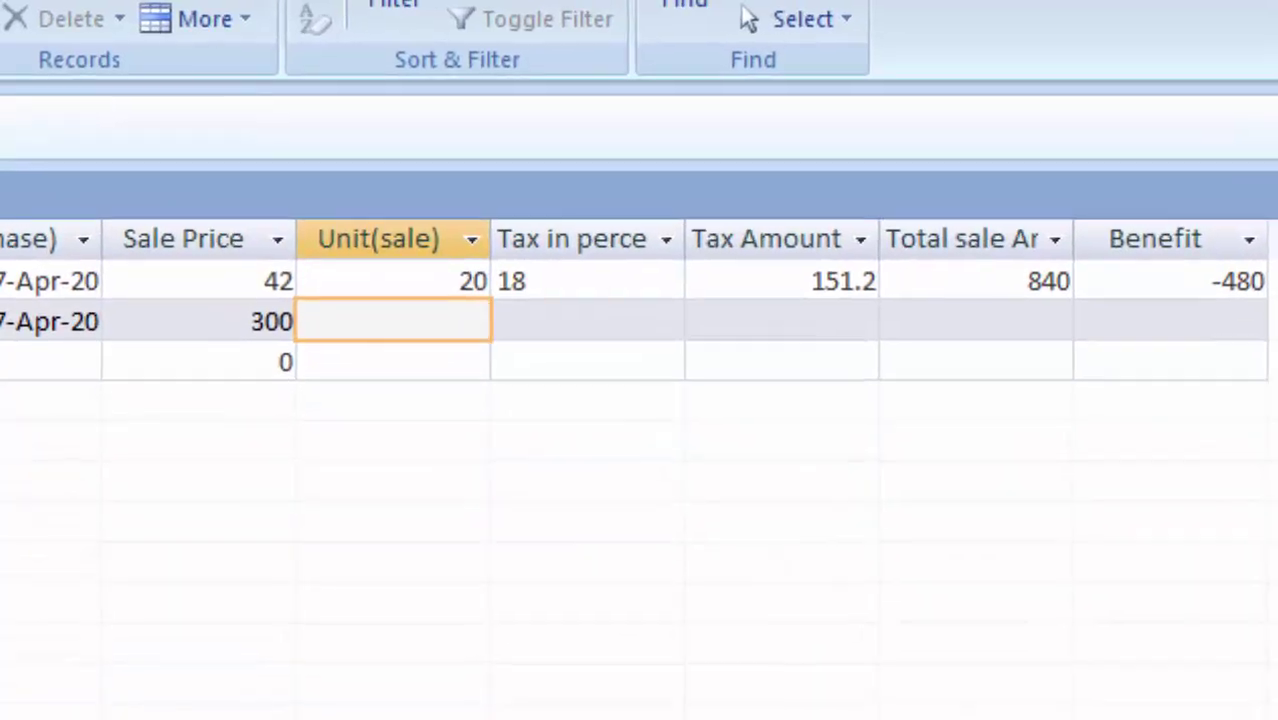
{"action": "type", "text": "2"}
{"action": "type", "text": "9"}
{"action": "key", "text": "Tab"}
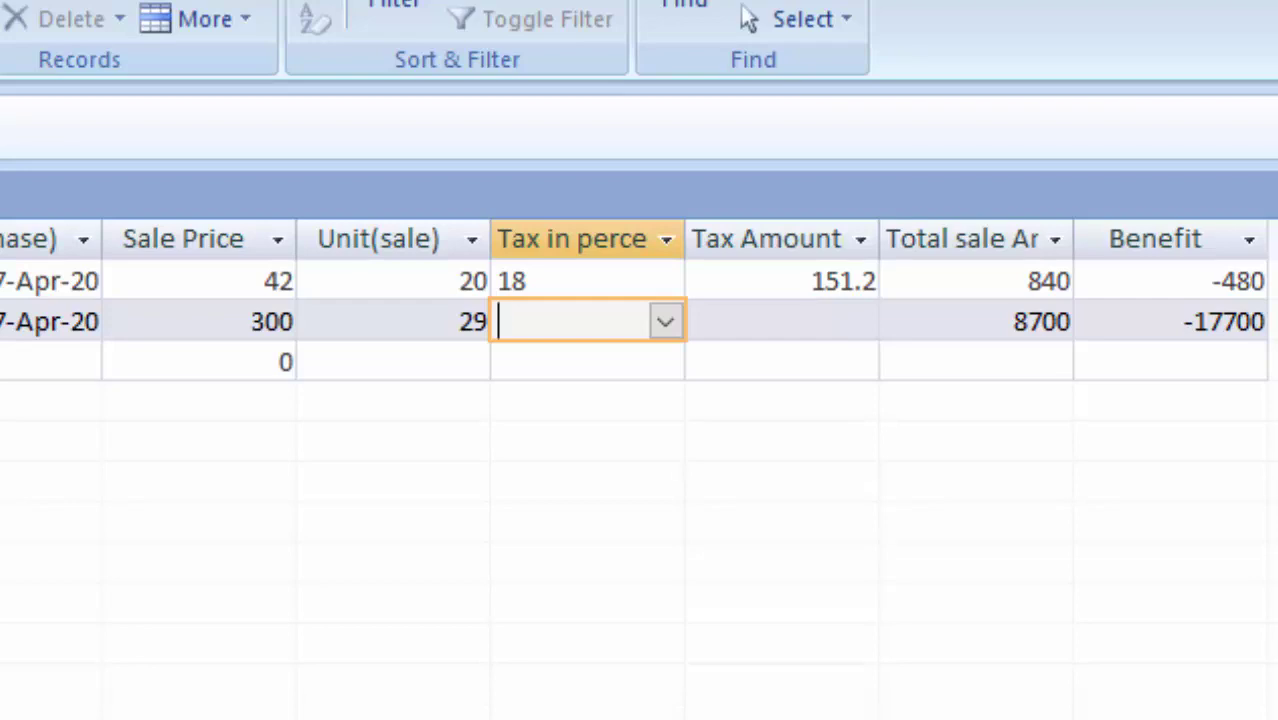
{"action": "left_click", "coordinate": [665, 321]}
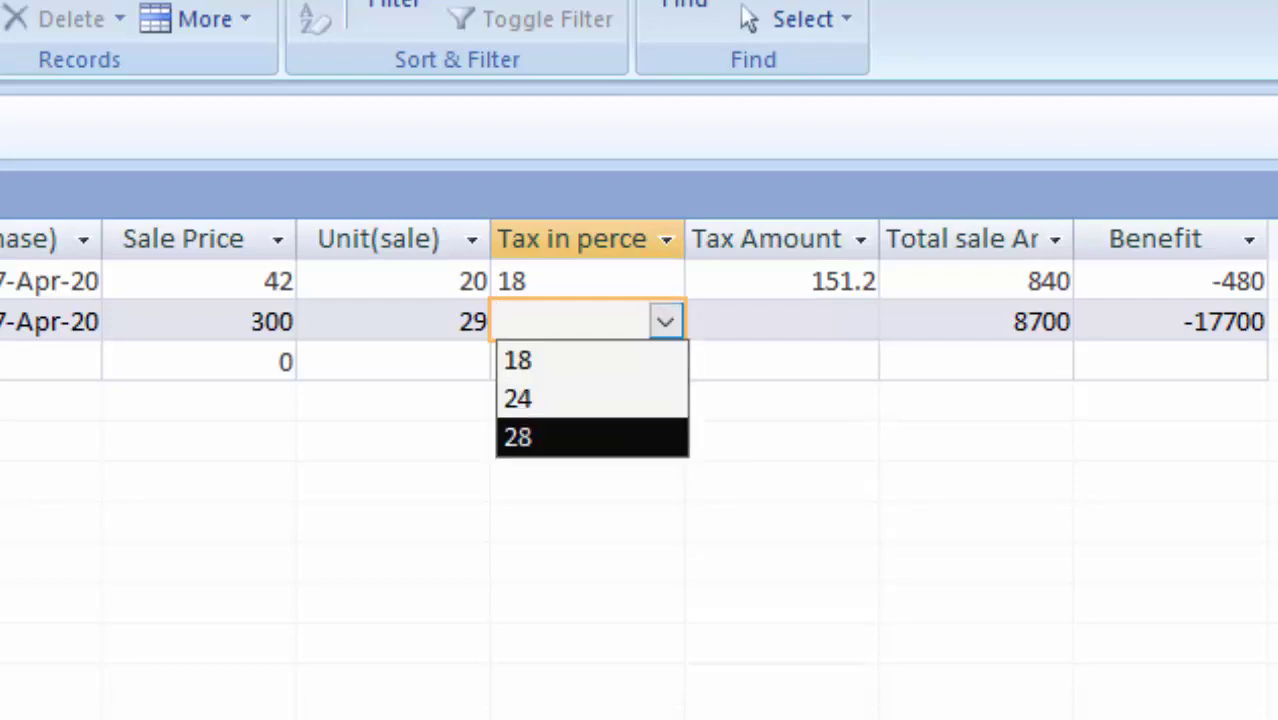
{"action": "key", "text": "Return"}
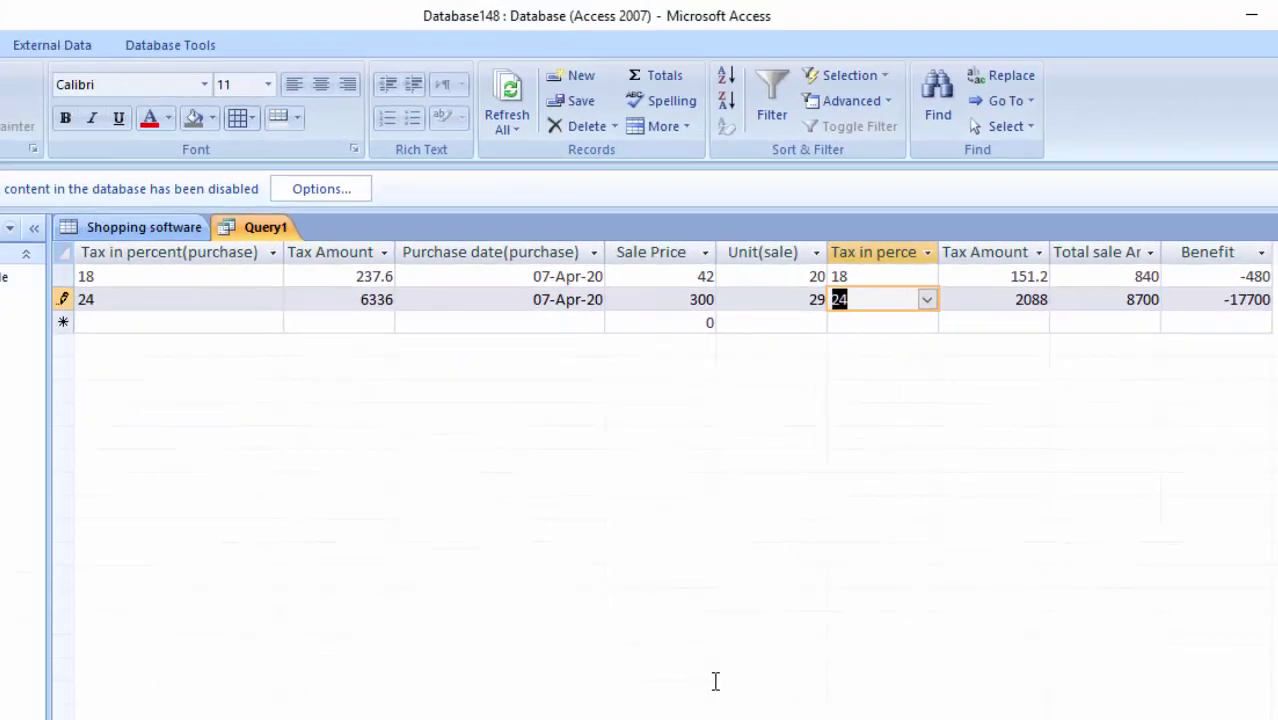
{"action": "scroll", "coordinate": [713, 679], "scroll_direction": "left", "scroll_amount": 3}
{"action": "scroll", "coordinate": [713, 679], "scroll_direction": "left", "scroll_amount": 3}
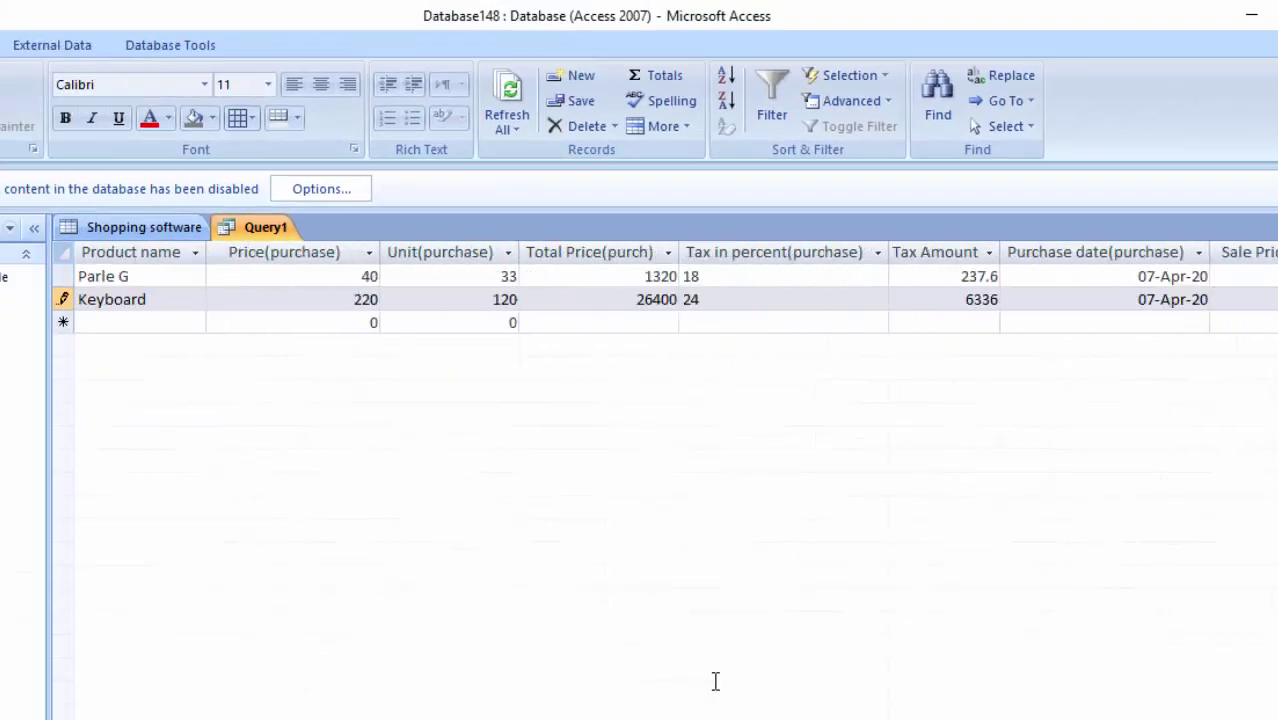
{"action": "scroll", "coordinate": [713, 679], "scroll_direction": "left", "scroll_amount": 3}
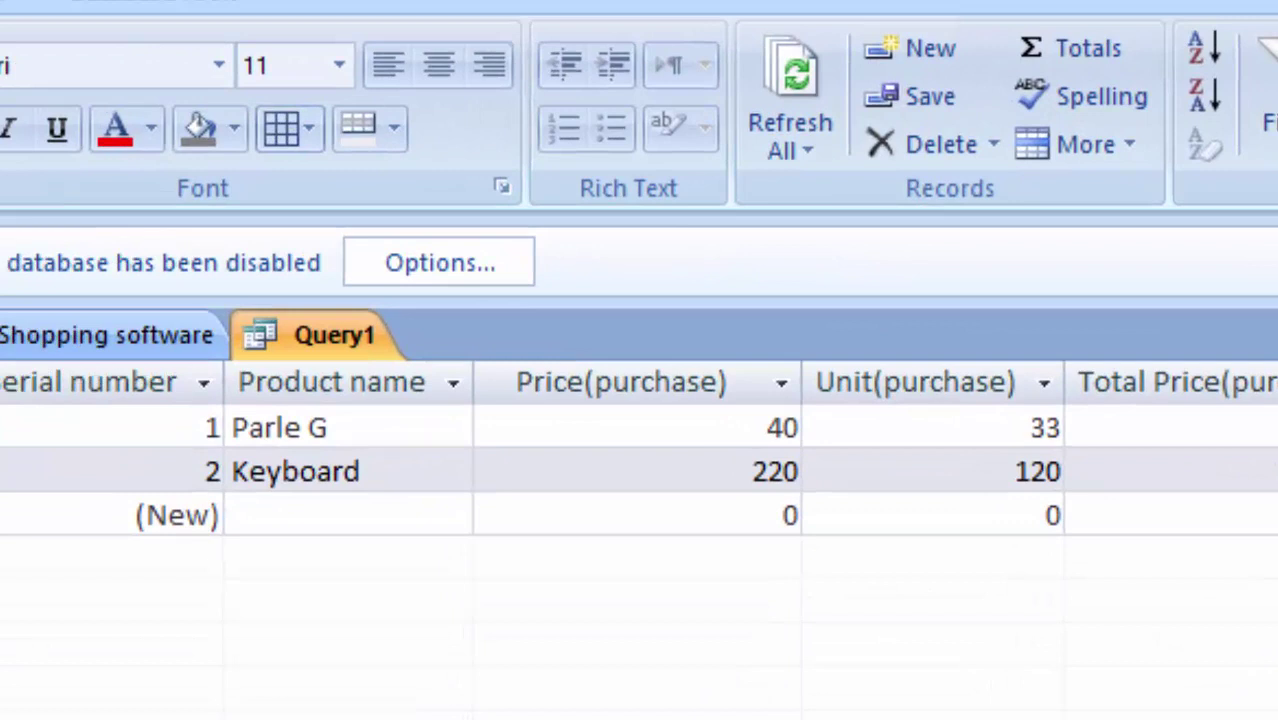
Add a Mouse record with purchase price 100, 20 units and 24 percent purchase tax
{"action": "left_click", "coordinate": [250, 322]}
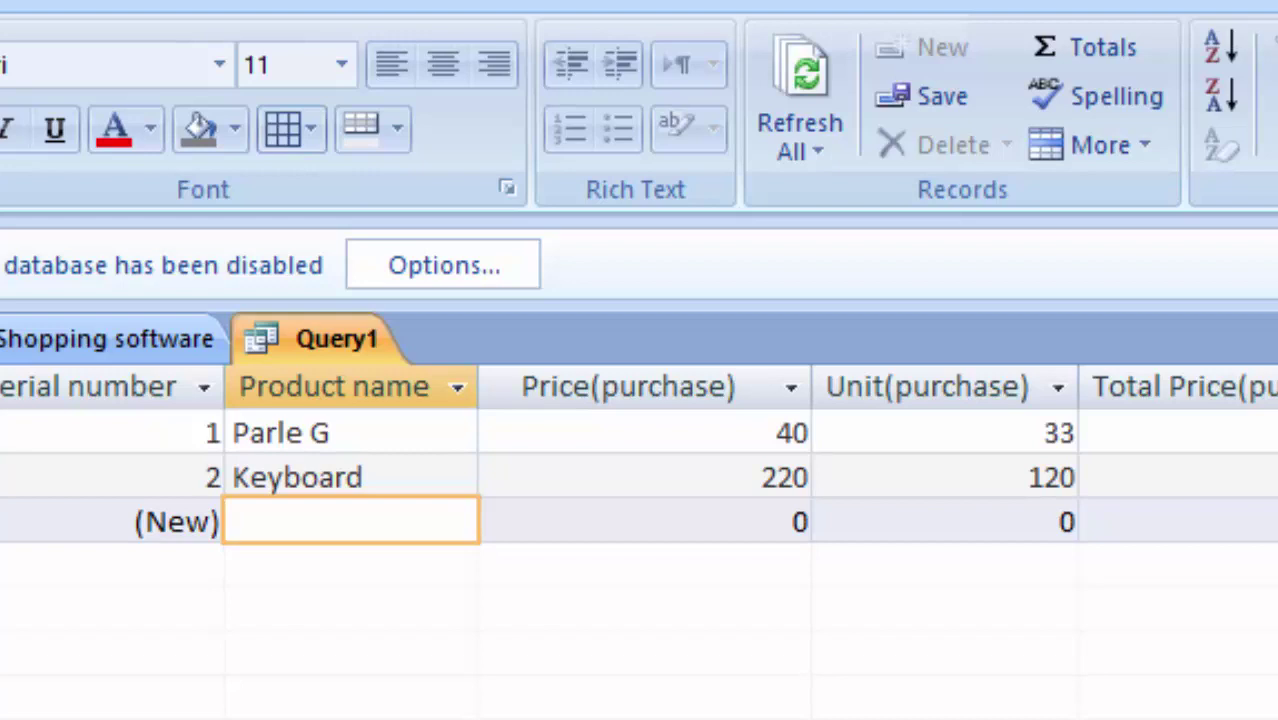
{"action": "type", "text": "Mous"}
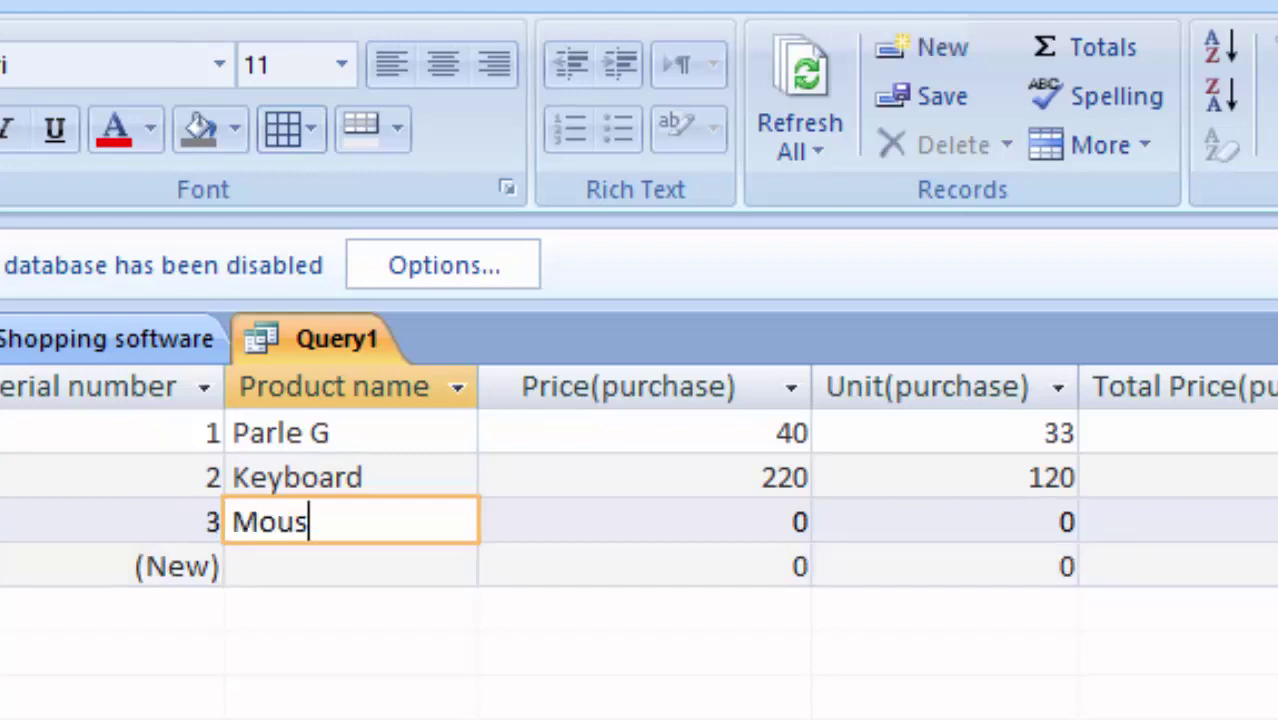
{"action": "type", "text": "e"}
{"action": "key", "text": "Tab"}
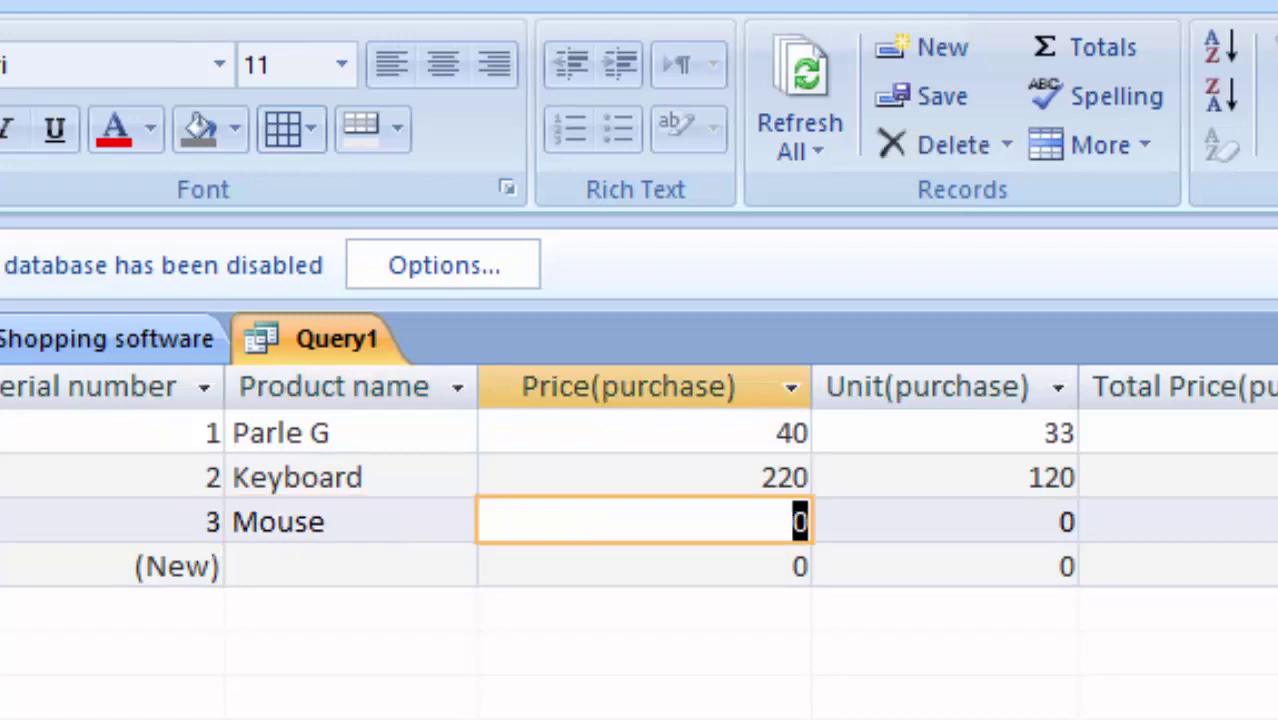
{"action": "type", "text": "100"}
{"action": "key", "text": "Tab"}
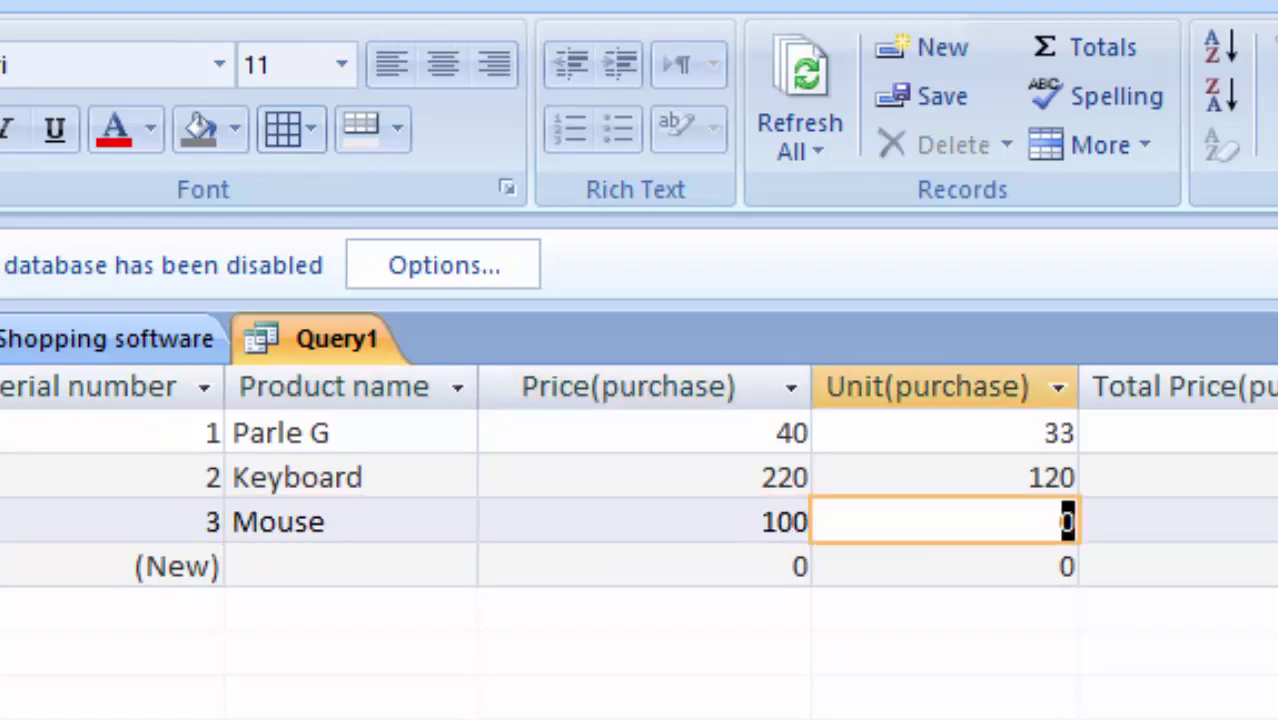
{"action": "type", "text": "20"}
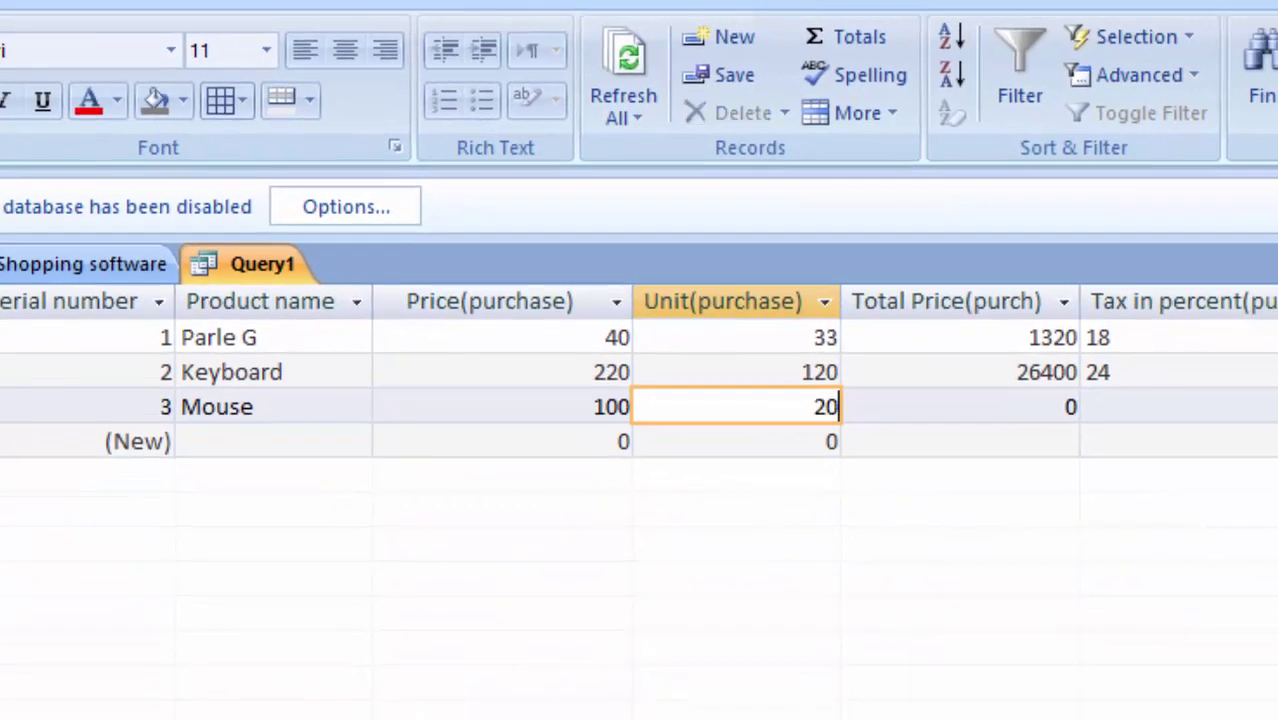
{"action": "key", "text": "Tab"}
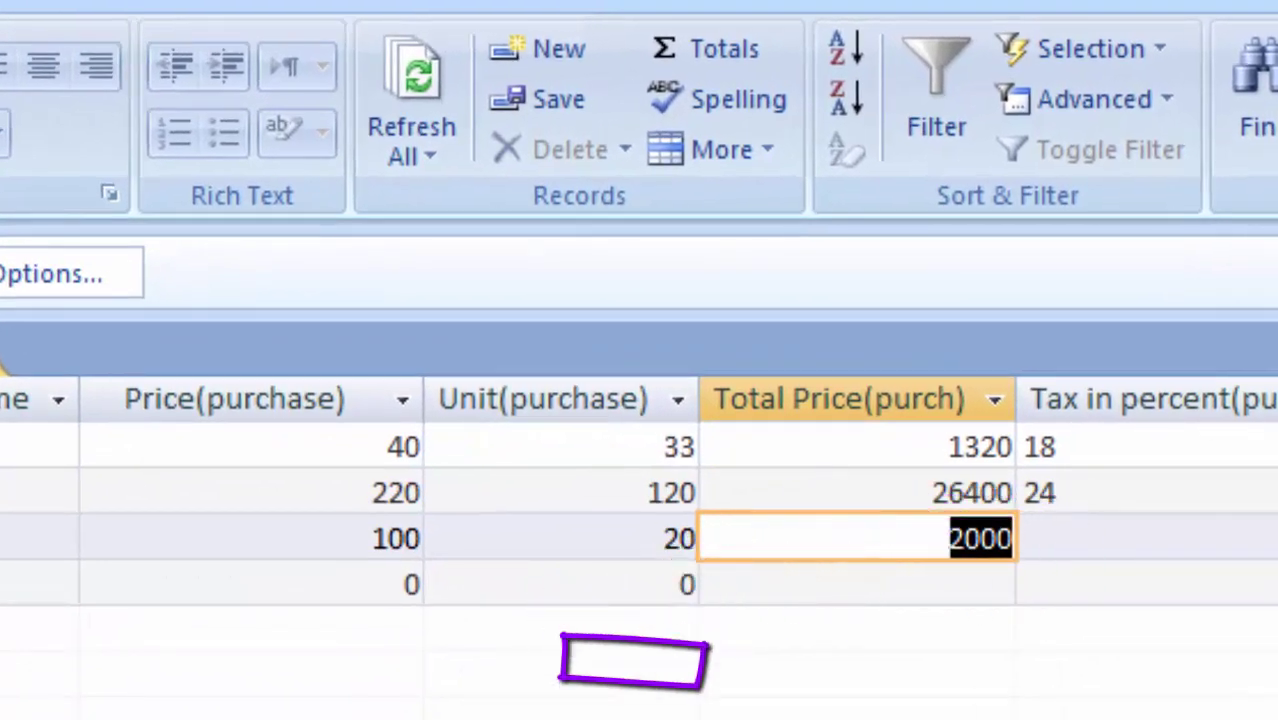
{"action": "key", "text": "Tab"}
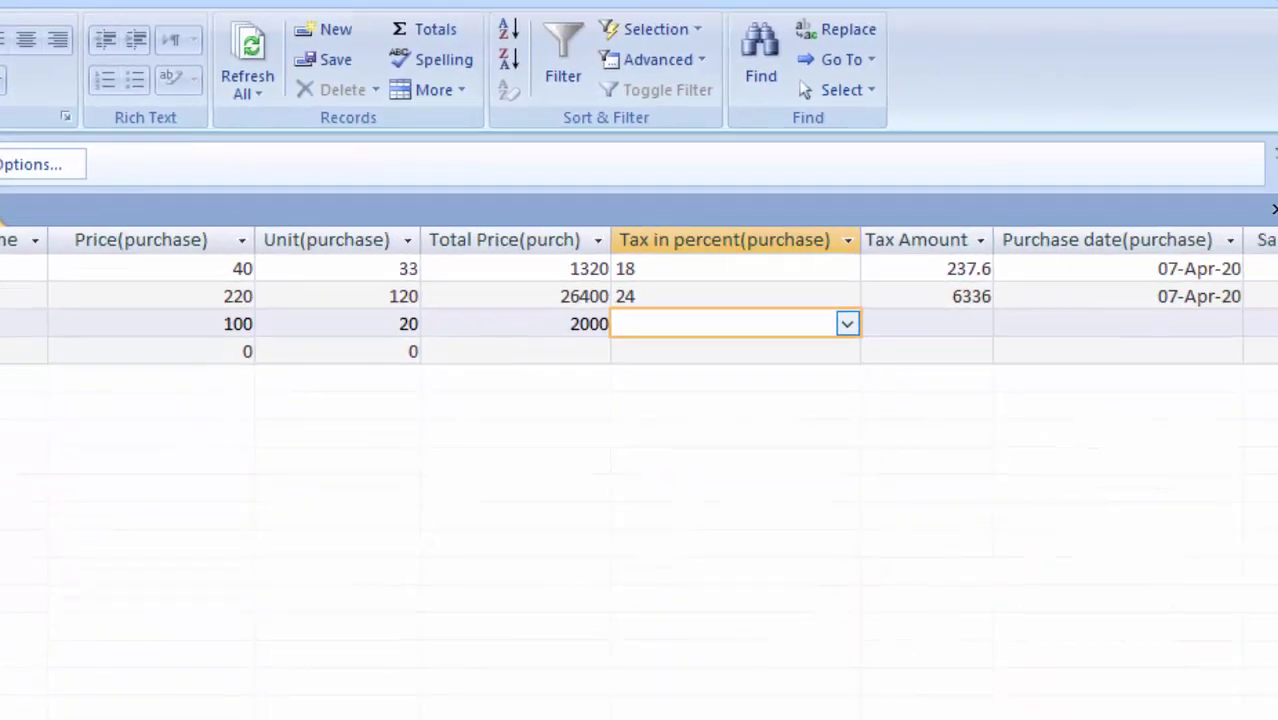
{"action": "key", "text": "alt+Down"}
{"action": "key", "text": "Down"}
{"action": "key", "text": "Down"}
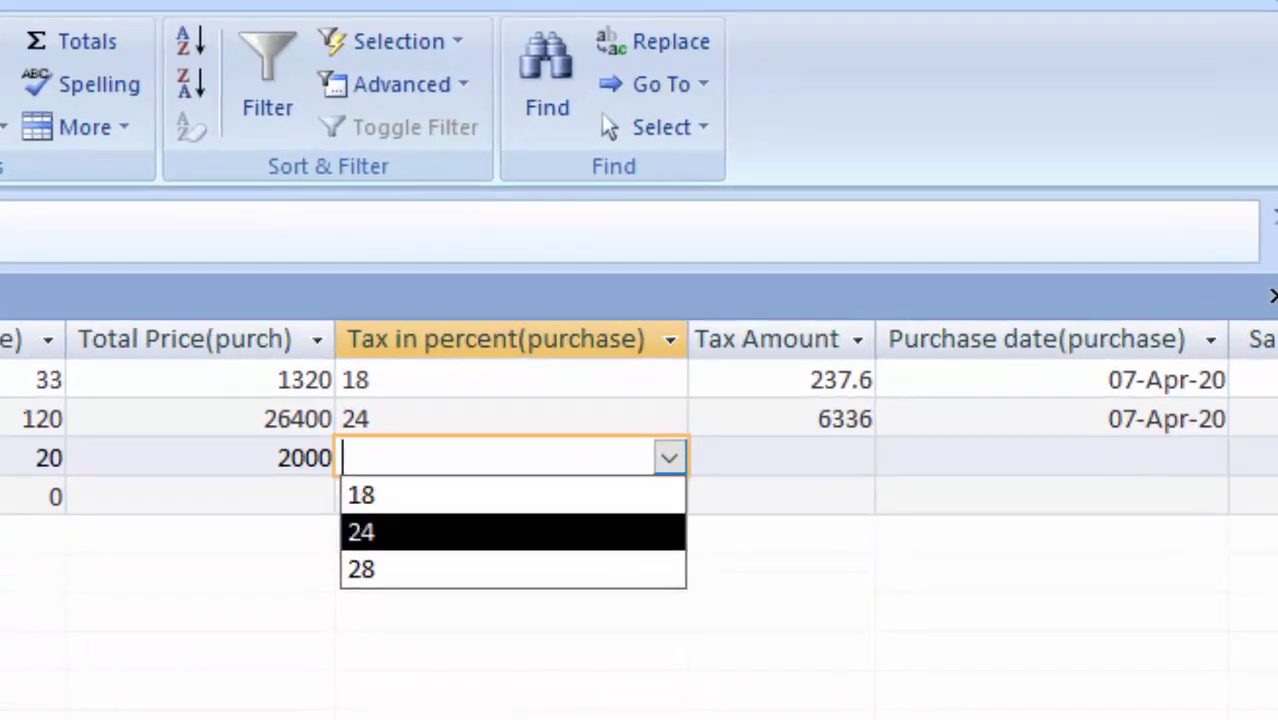
{"action": "key", "text": "Return"}
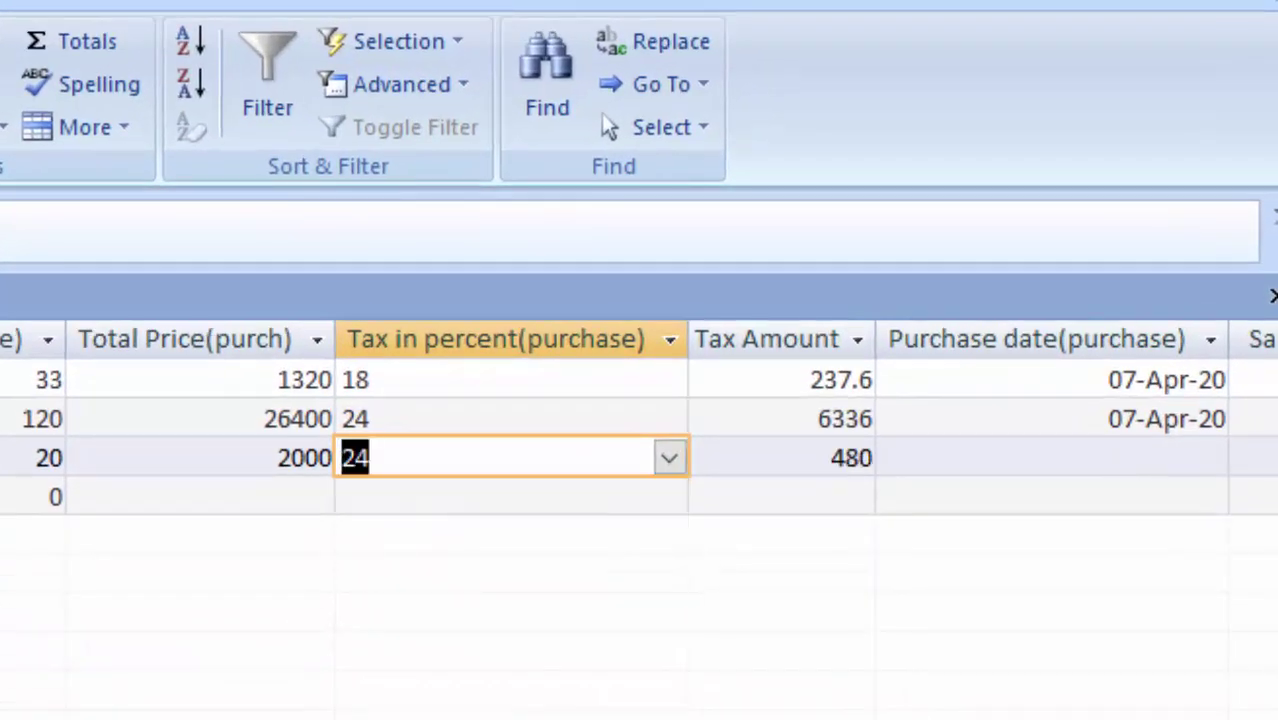
Set Mouse's purchase date to 06-Apr-20
{"action": "scroll", "coordinate": [640, 450], "scroll_direction": "right", "scroll_amount": 3}
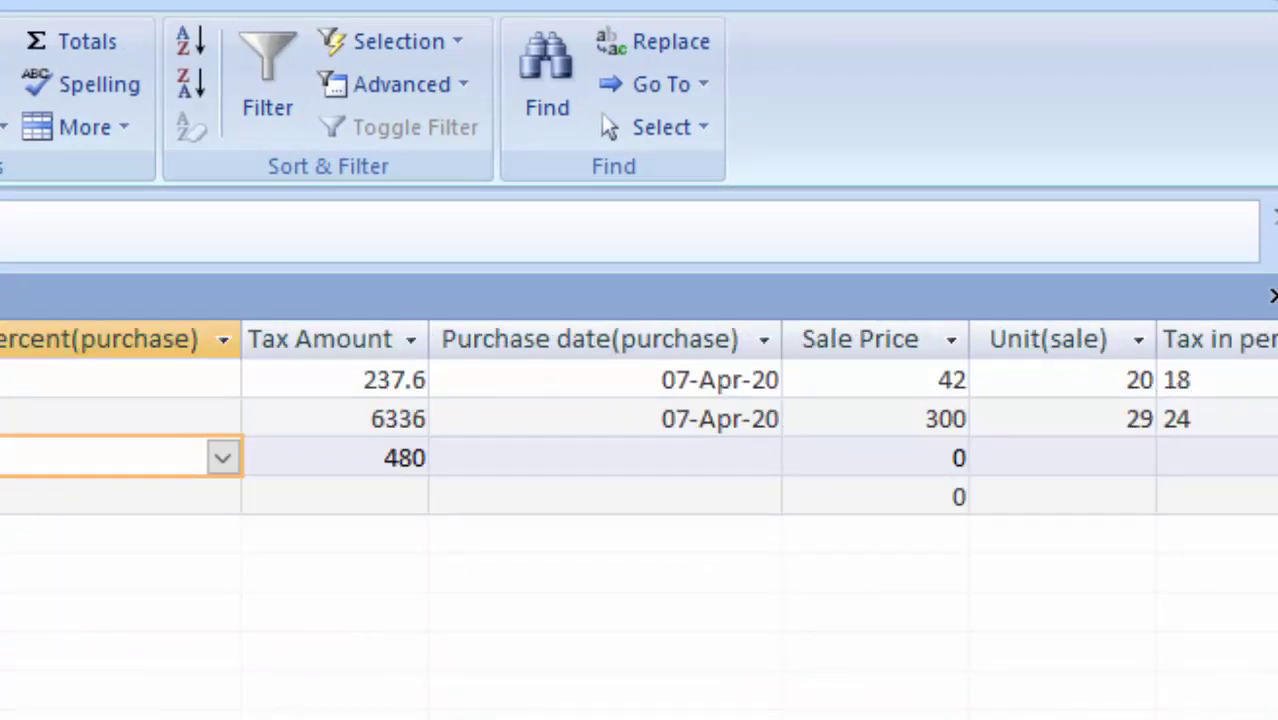
{"action": "key", "text": "Tab"}
{"action": "key", "text": "alt+Down"}
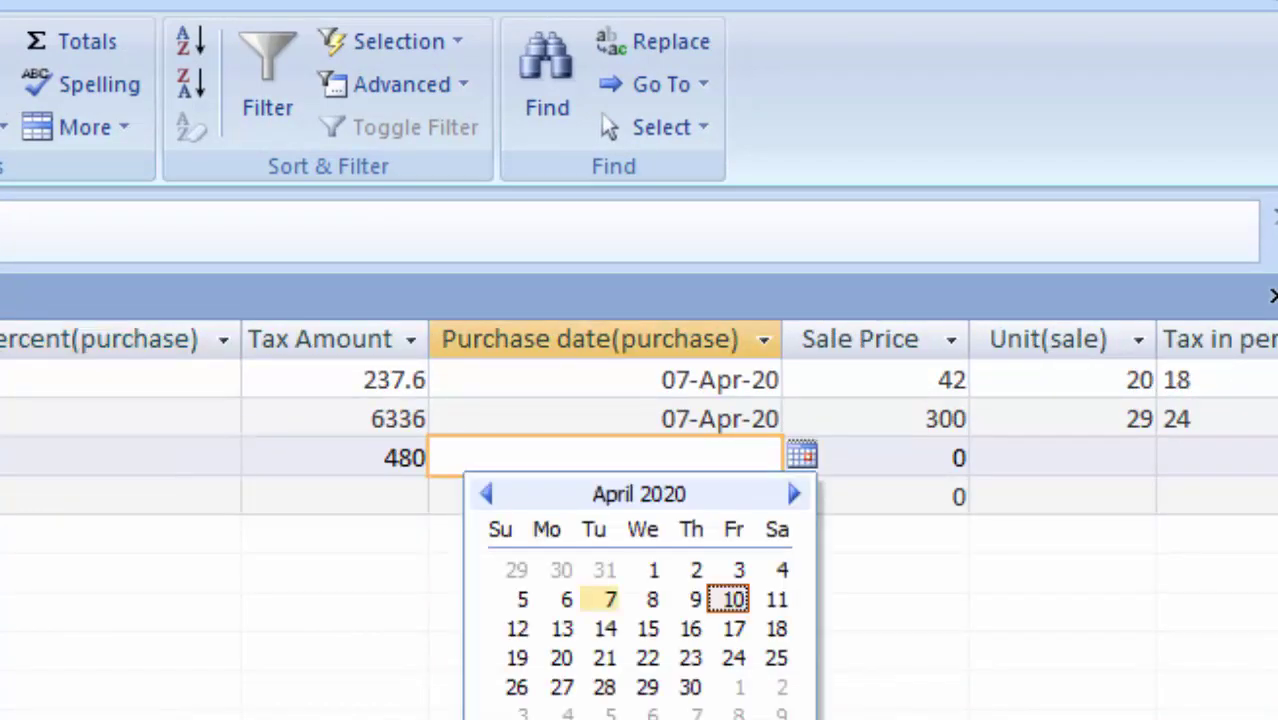
{"action": "key", "text": "Left"}
{"action": "key", "text": "Return"}
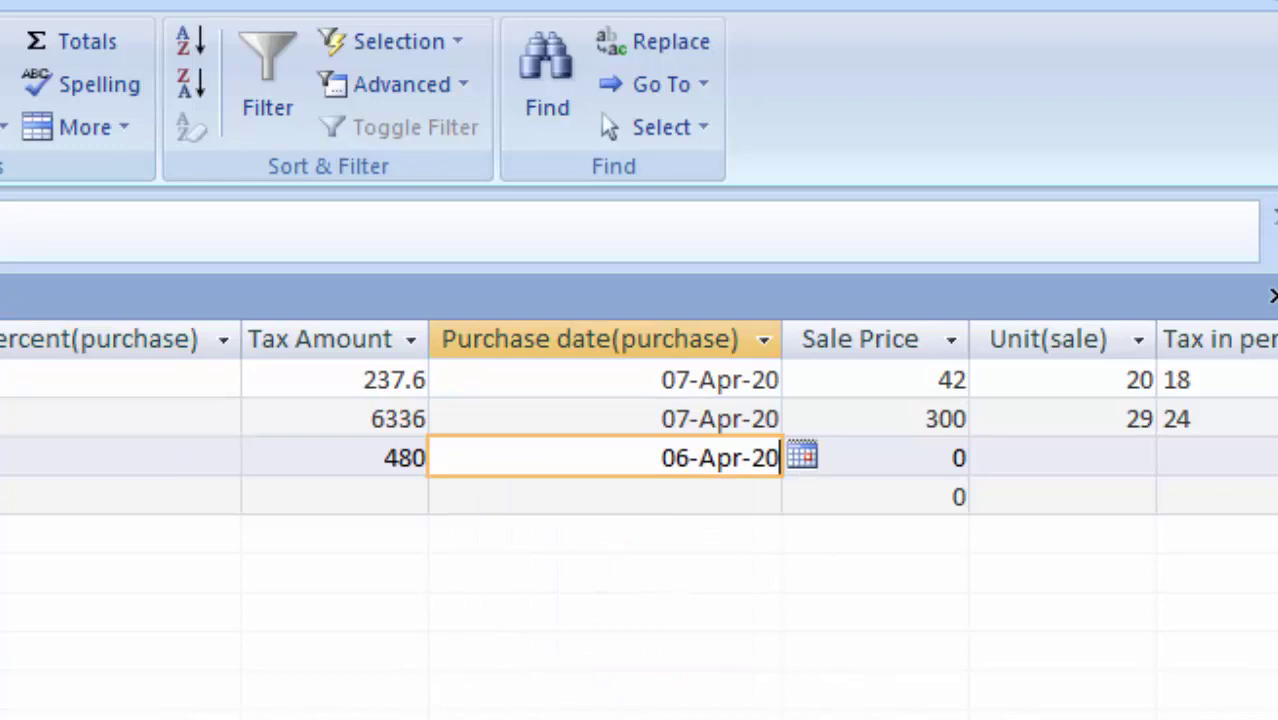
Enter Mouse's sale price 200, 20 units sold and 24 percent sale tax
{"action": "key", "text": "Tab"}
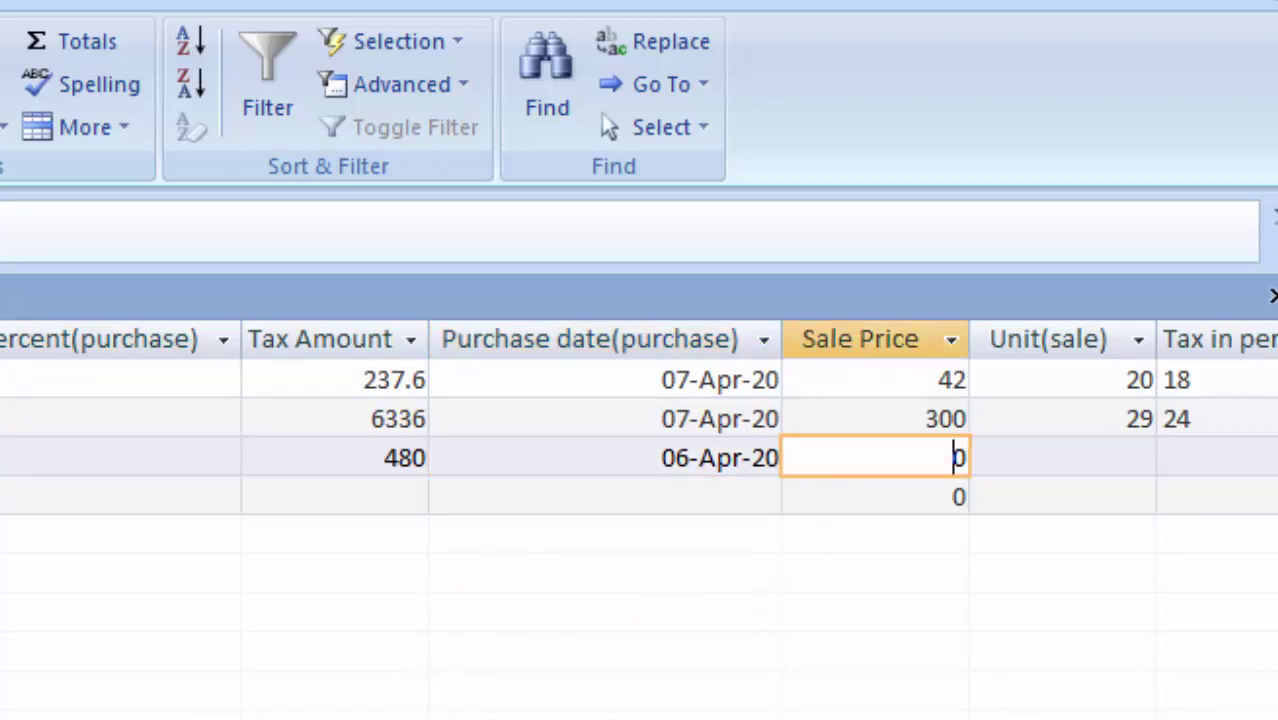
{"action": "type", "text": "2"}
{"action": "type", "text": "00"}
{"action": "left_click", "coordinate": [1062, 457]}
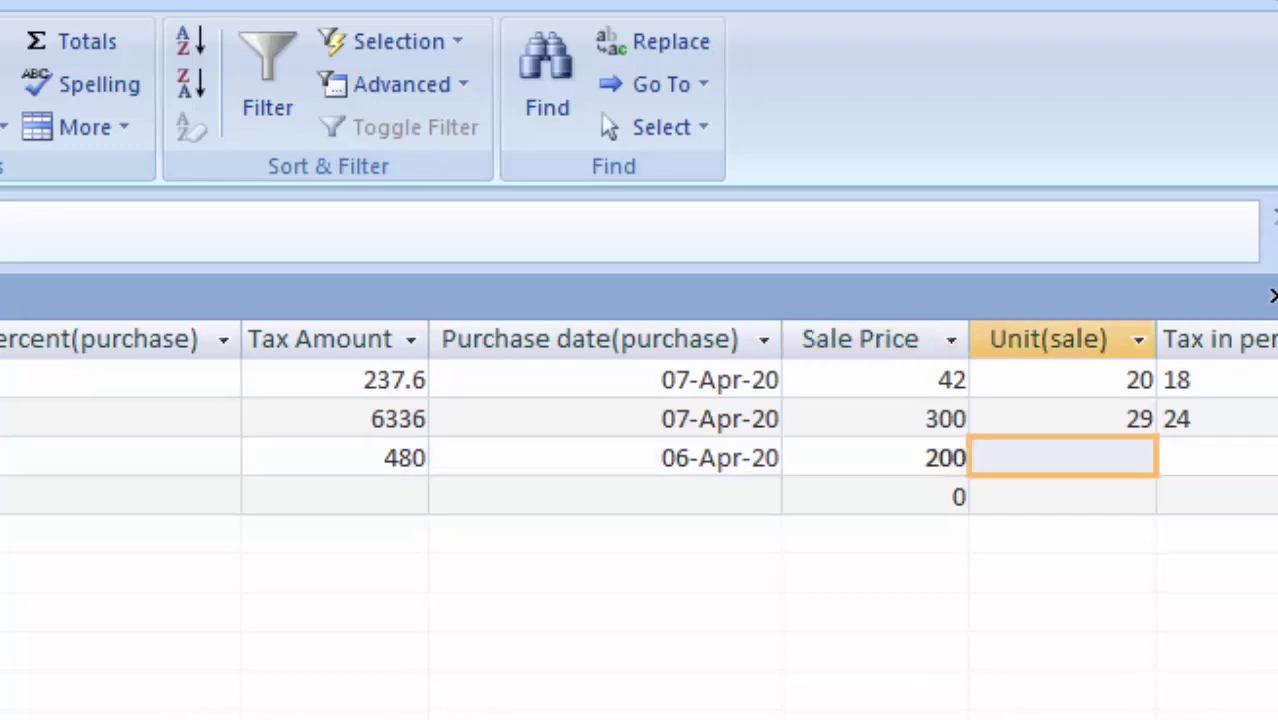
{"action": "left_click", "coordinate": [1062, 457]}
{"action": "type", "text": "2"}
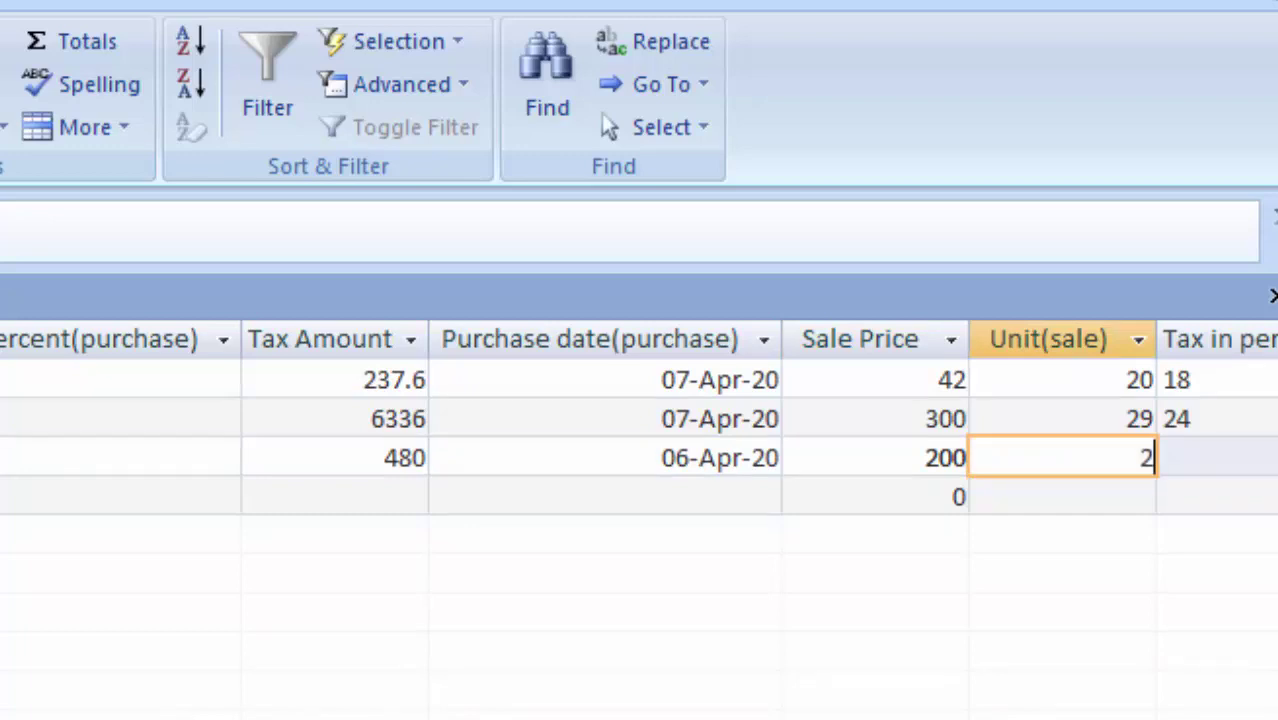
{"action": "type", "text": "0"}
{"action": "key", "text": "Tab"}
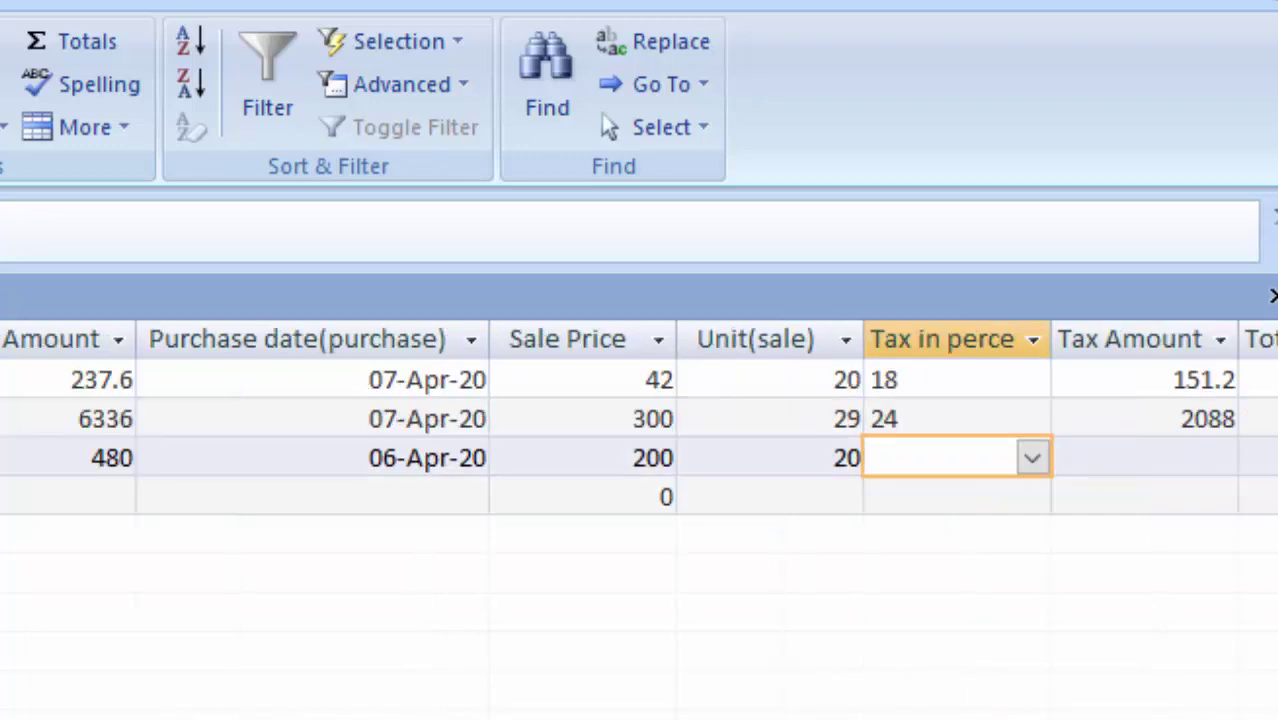
{"action": "key", "text": "alt+Down"}
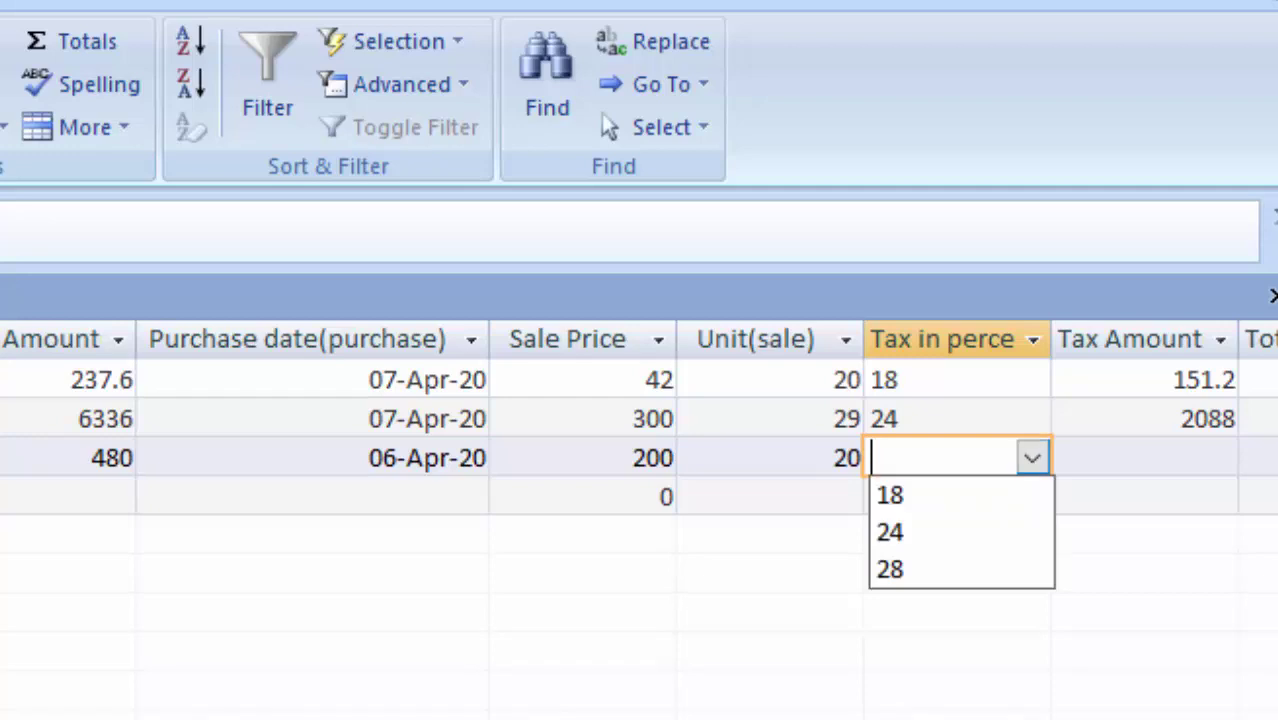
{"action": "key", "text": "Down"}
{"action": "key", "text": "Down"}
{"action": "key", "text": "Return"}
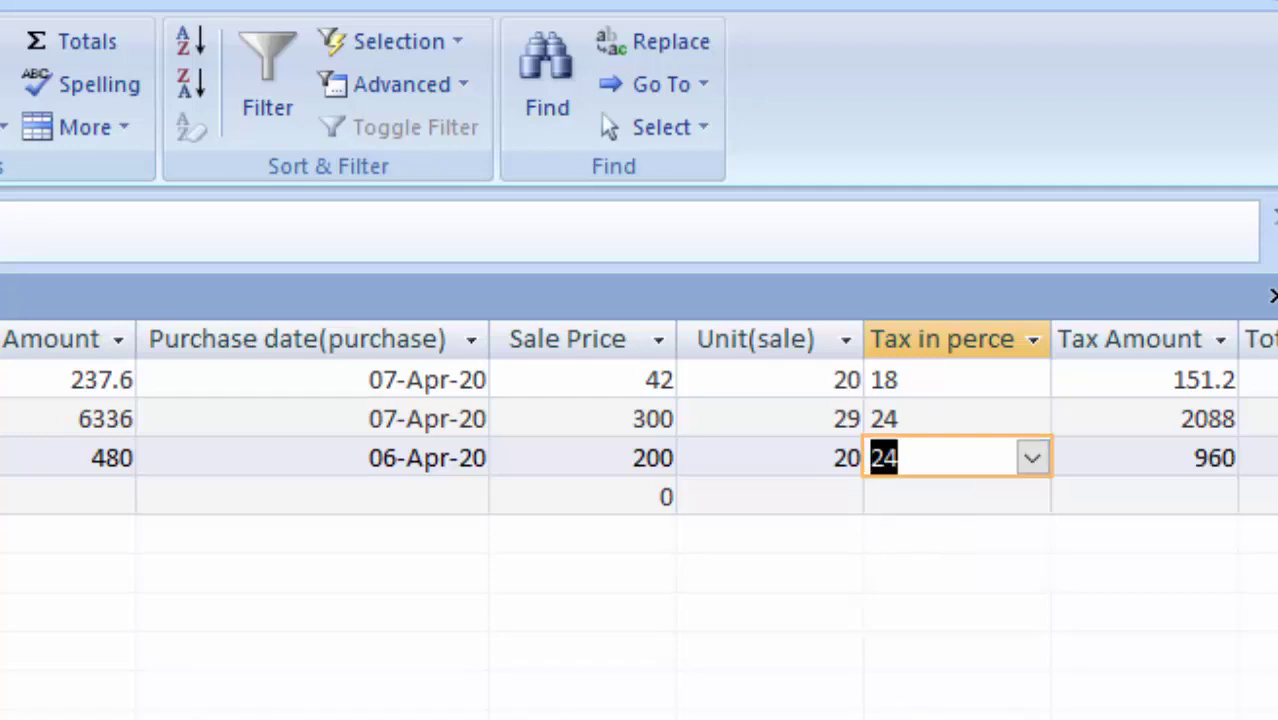
{"action": "scroll", "coordinate": [640, 420], "scroll_direction": "right", "scroll_amount": 5}
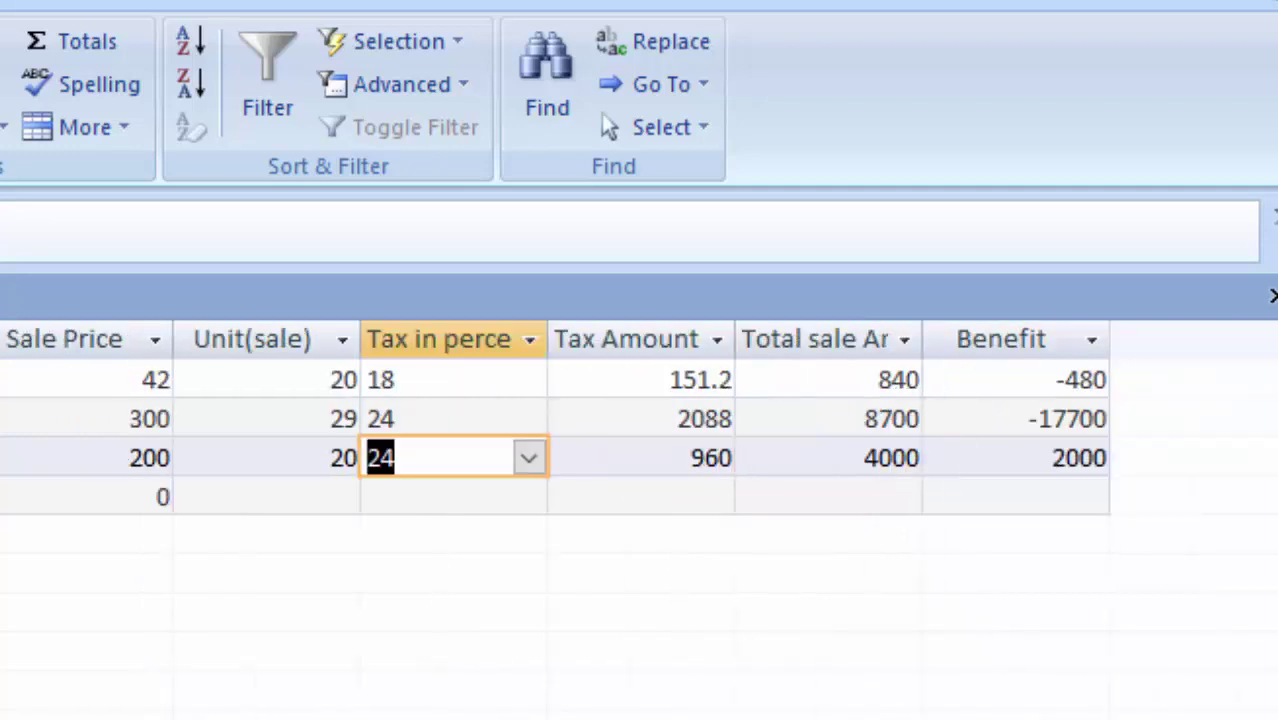
{"action": "left_click", "coordinate": [1051, 457]}
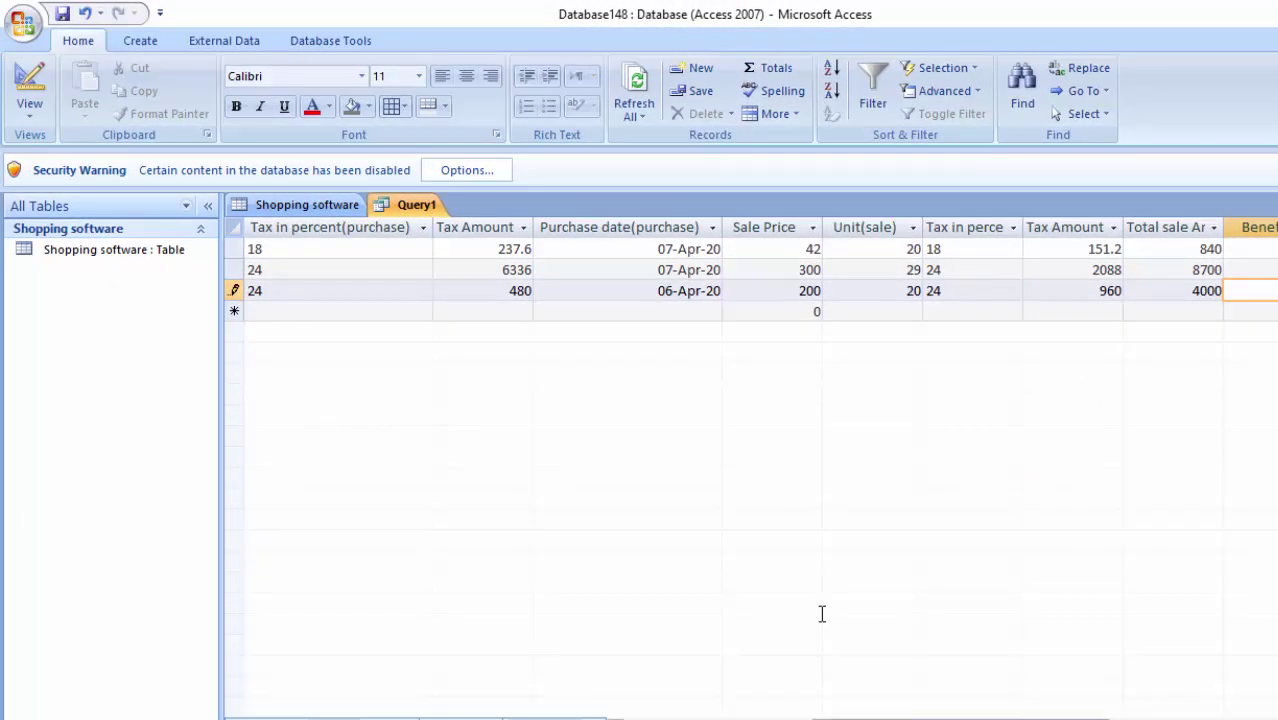
Launch the Form Wizard from More Forms and save the query as 'software' when prompted
{"action": "key", "text": "Home"}
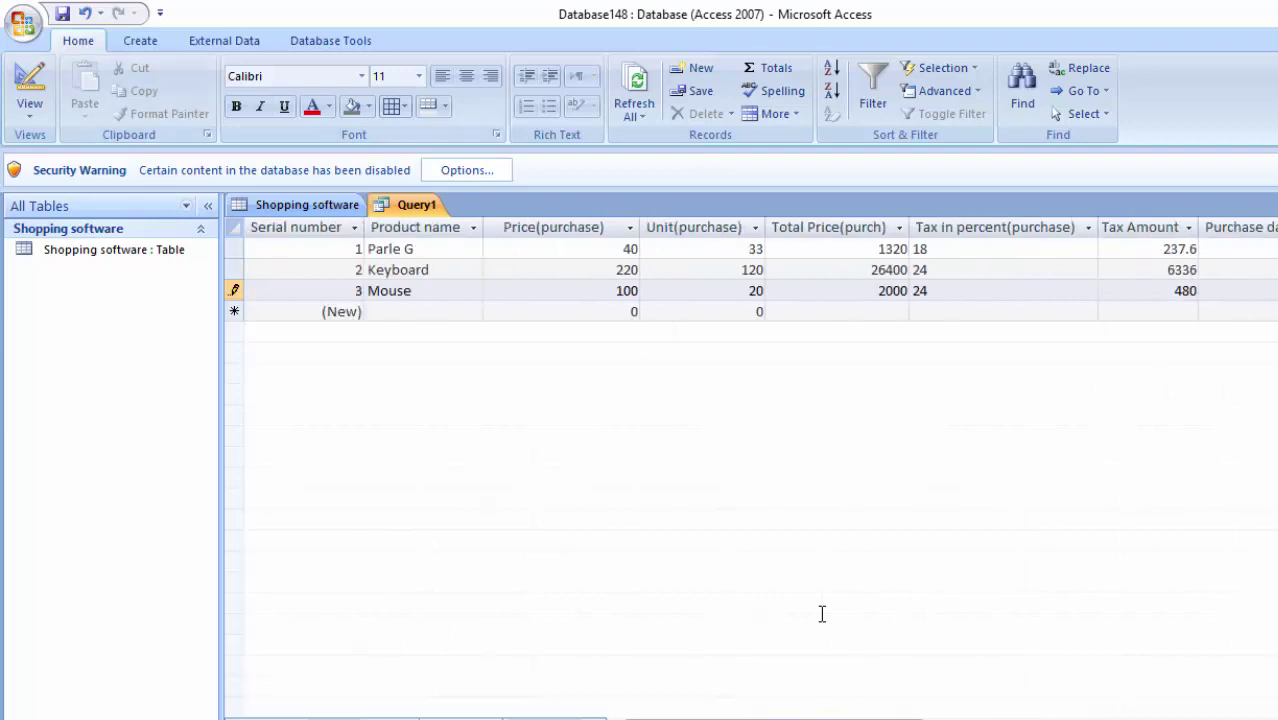
{"action": "key", "text": "ctrl+b"}
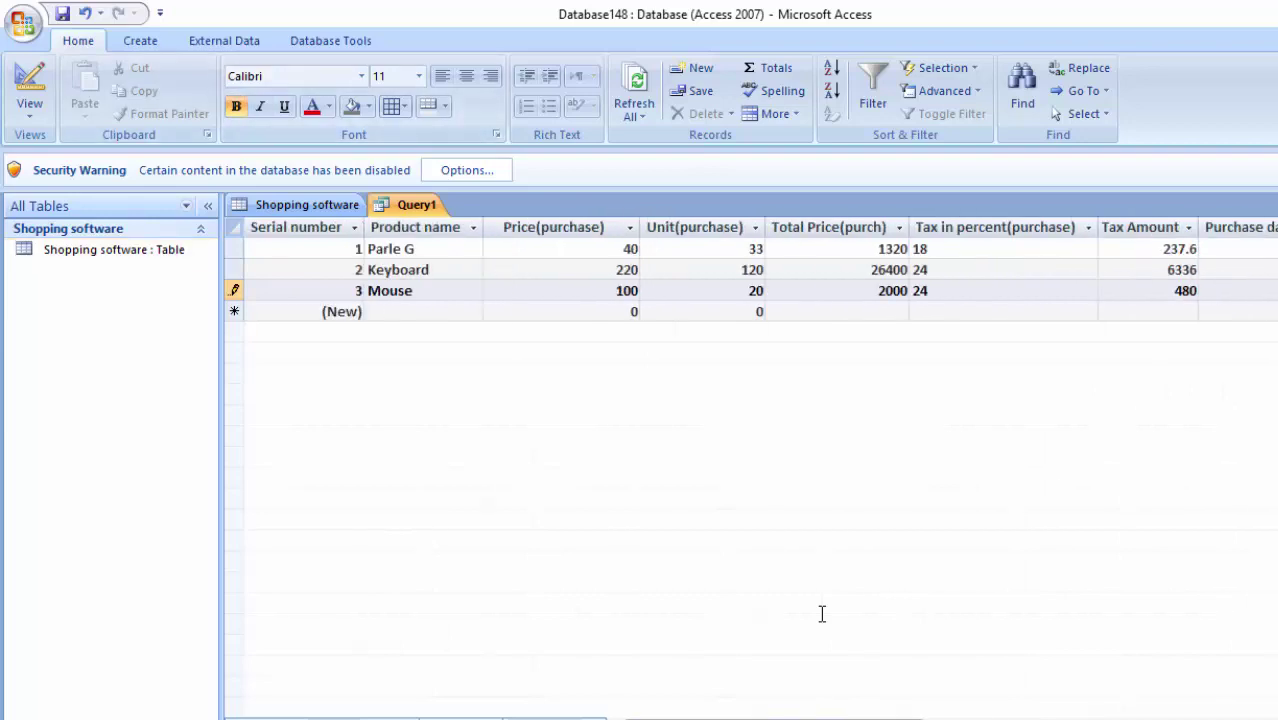
{"action": "key", "text": "alt+c"}
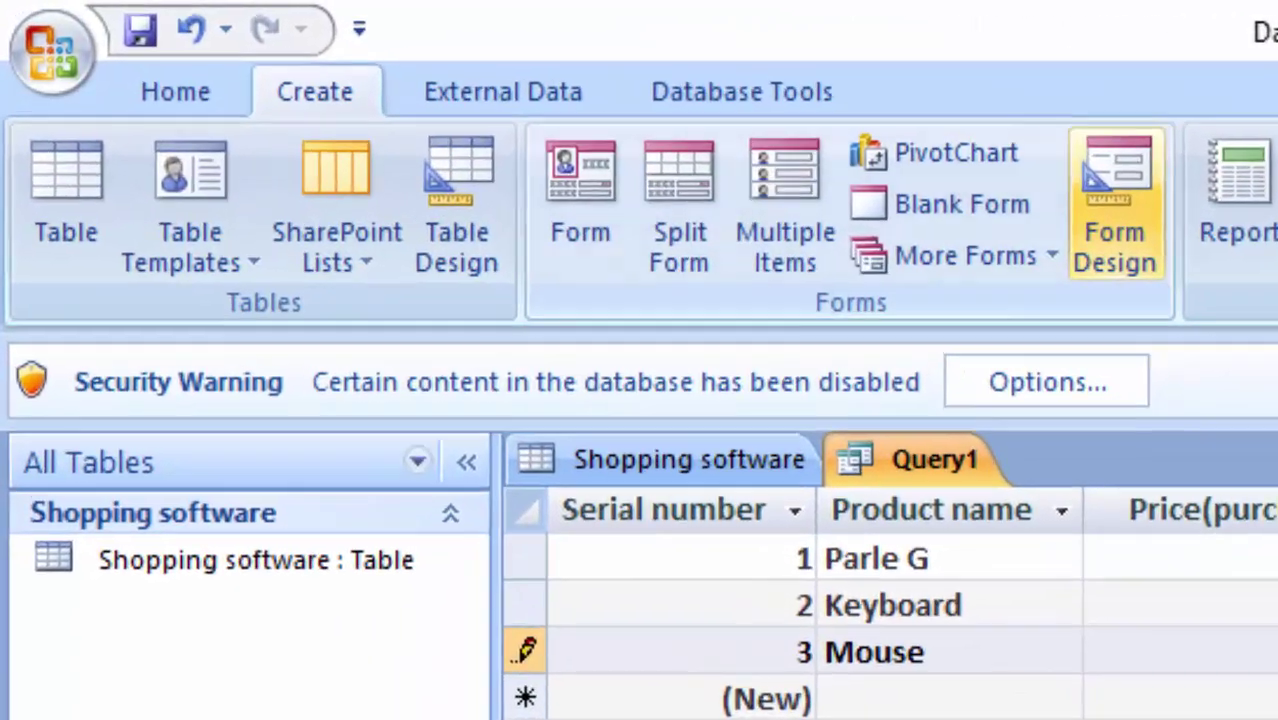
{"action": "left_click", "coordinate": [966, 256]}
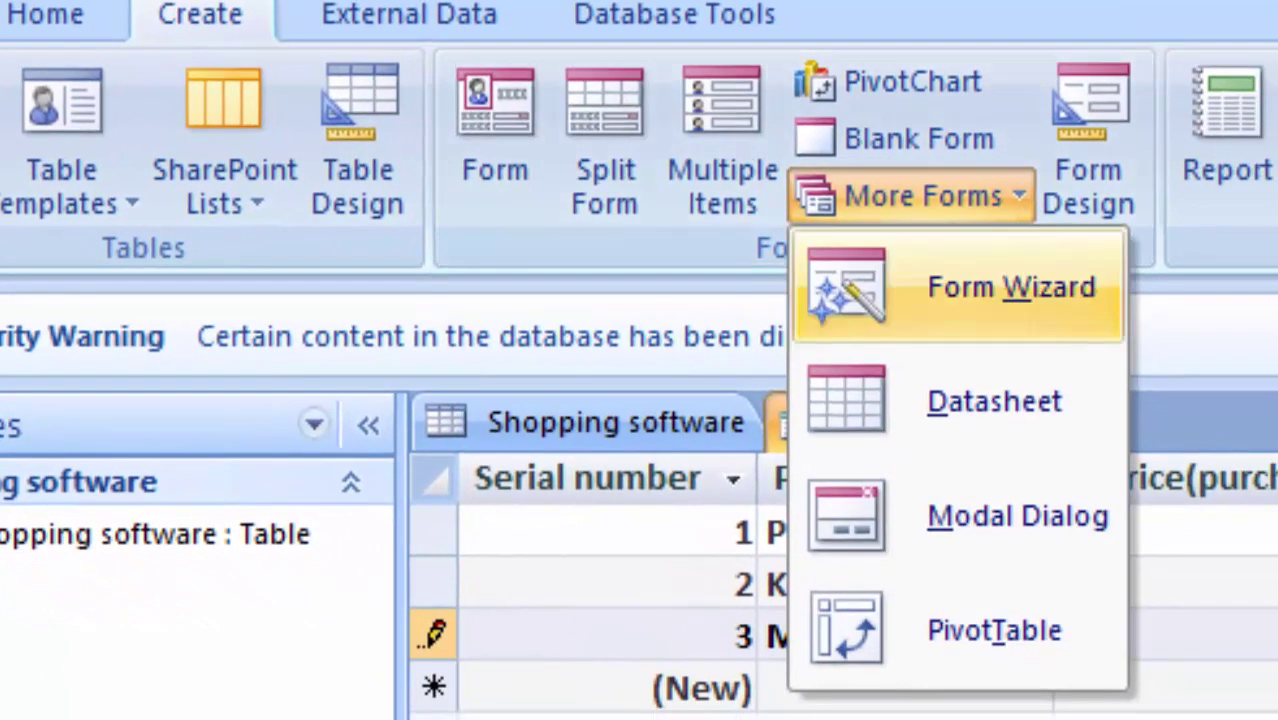
{"action": "left_click", "coordinate": [1010, 287]}
{"action": "key", "text": "Return"}
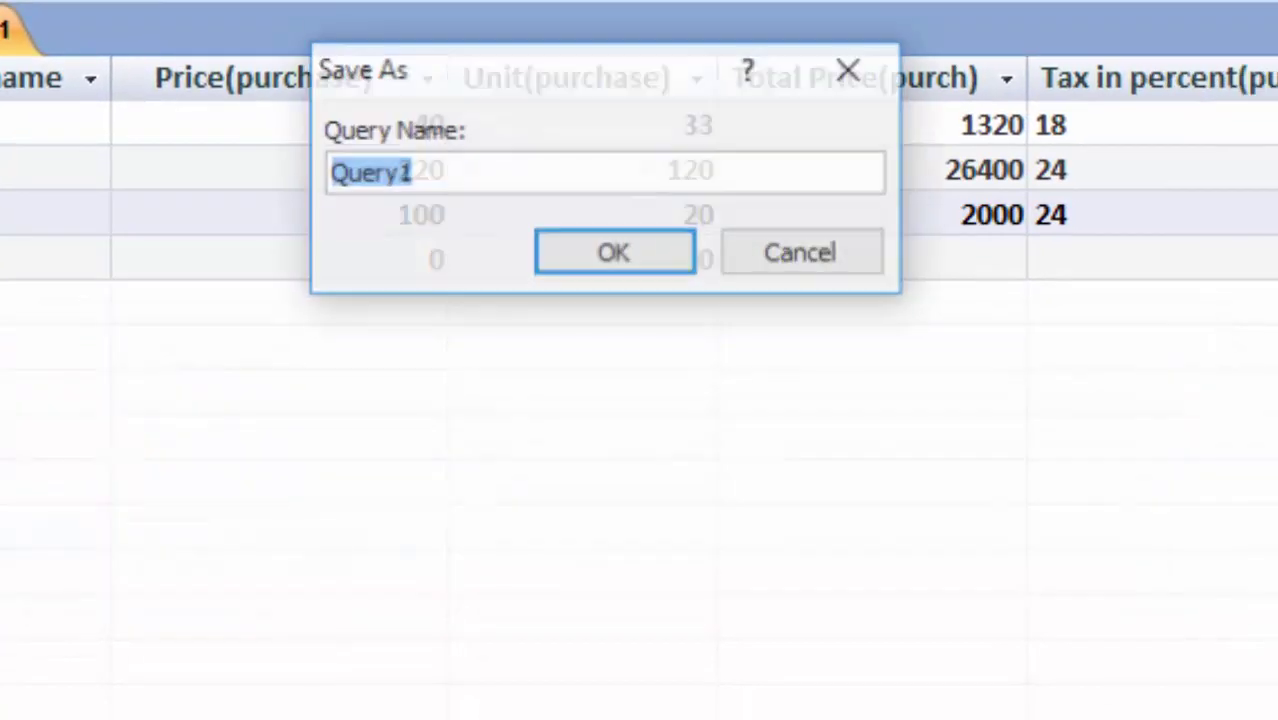
{"action": "key", "text": "BackSpace"}
{"action": "type", "text": "s"}
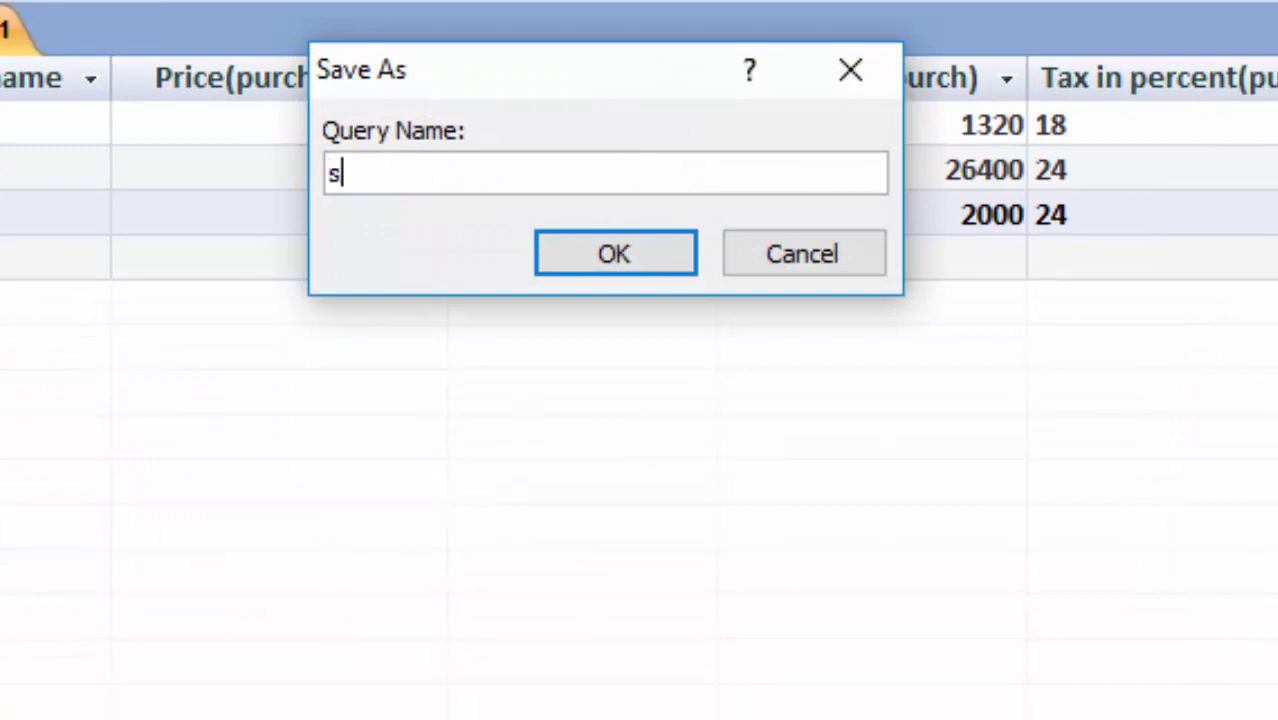
{"action": "type", "text": "oftware"}
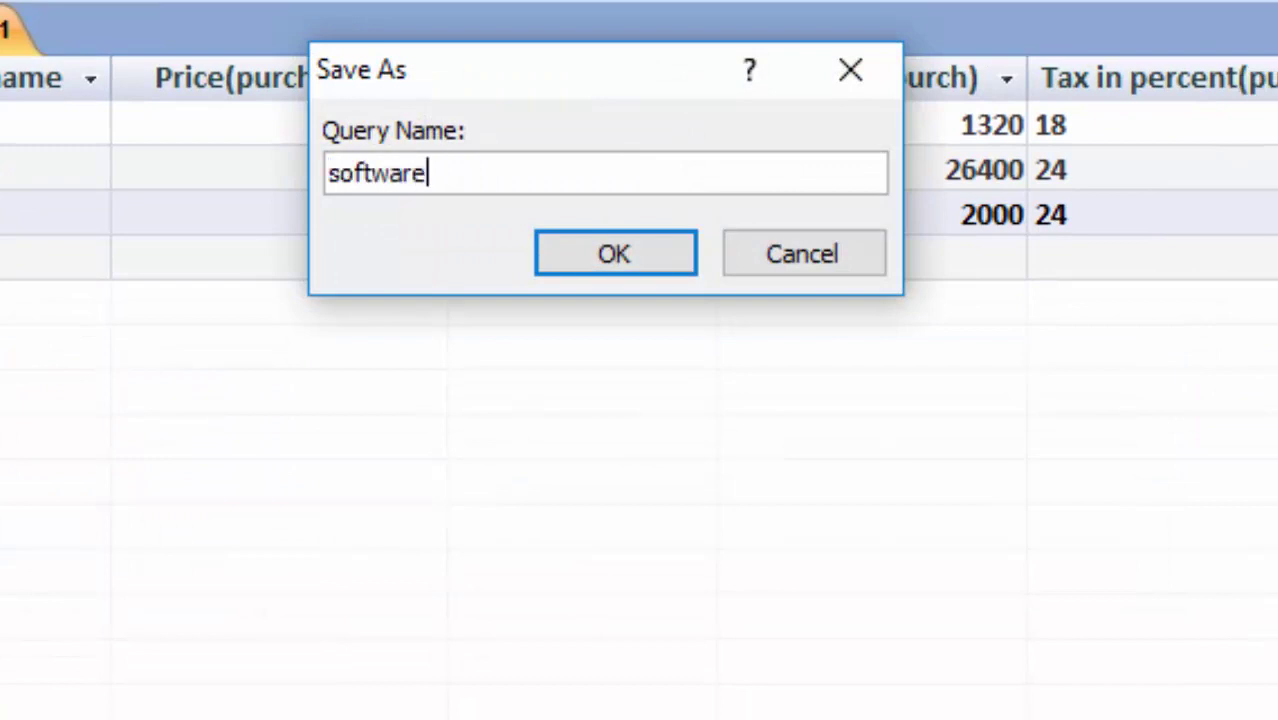
{"action": "key", "text": "Return"}
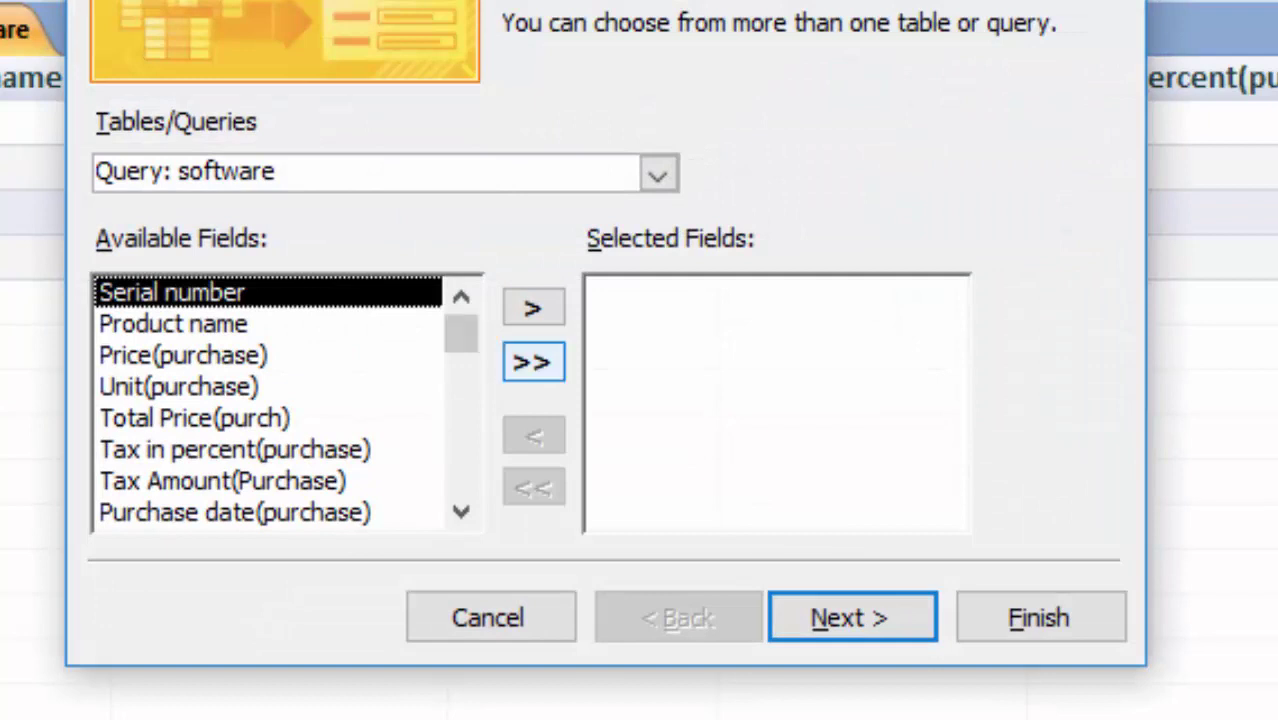
Add all software query fields, keep the Columnar layout, pick the Equity style, and finish
{"action": "left_click", "coordinate": [532, 361]}
{"action": "left_click", "coordinate": [852, 617]}
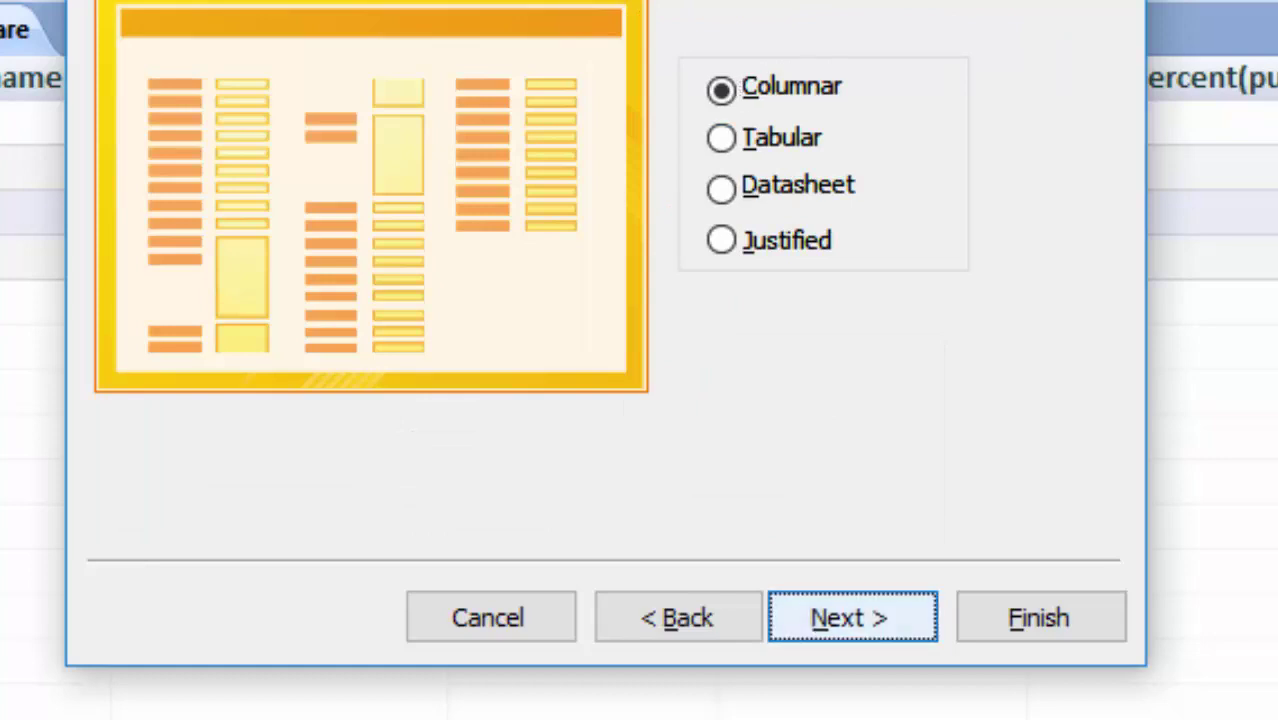
{"action": "left_click", "coordinate": [852, 617]}
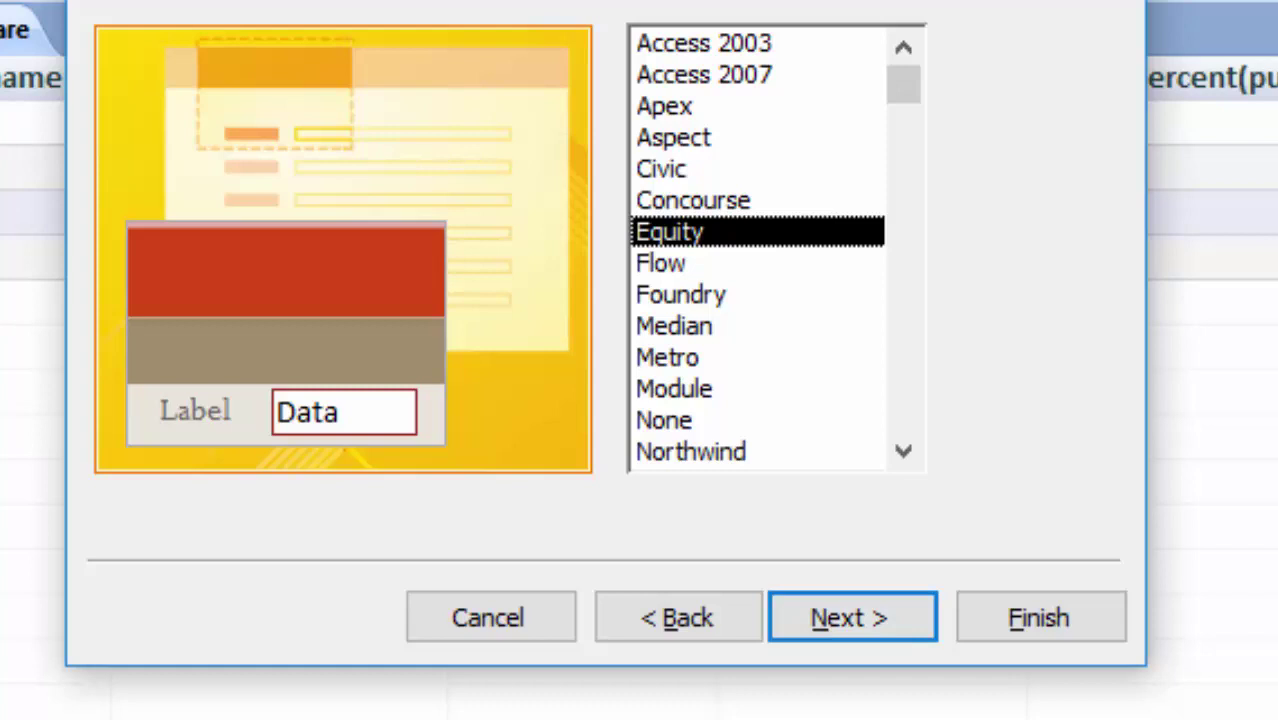
{"action": "left_click", "coordinate": [680, 294]}
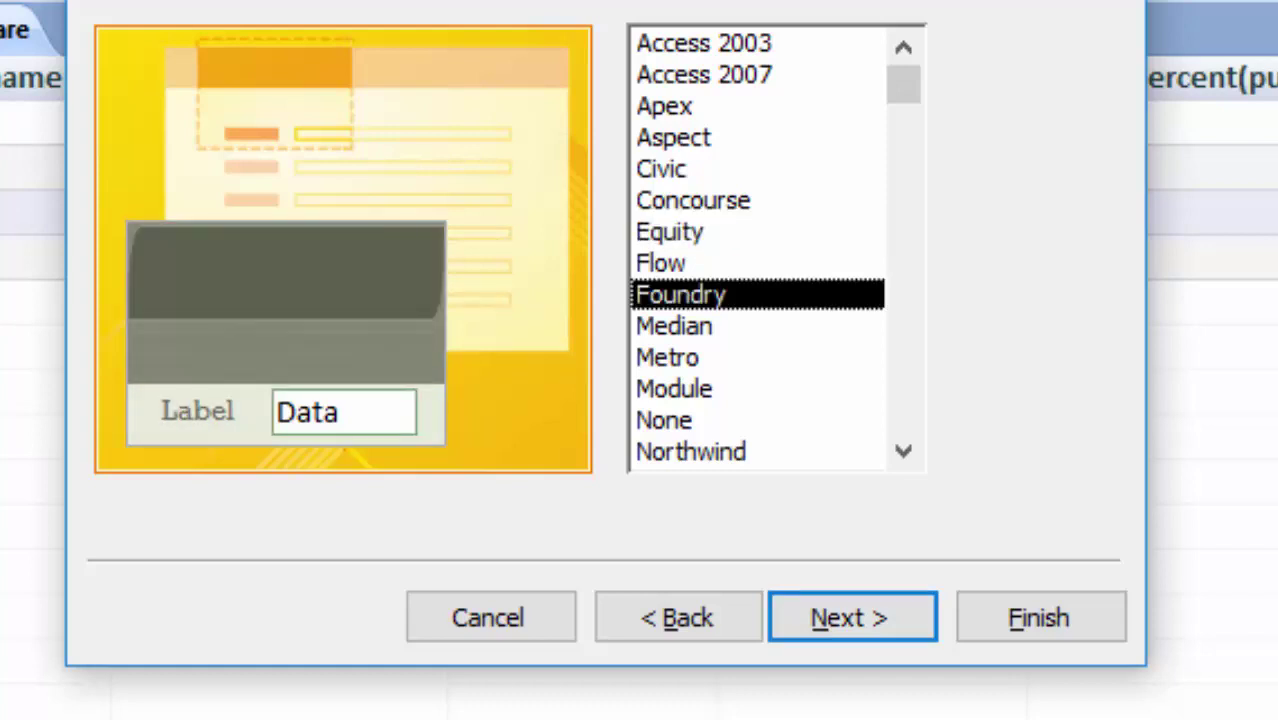
{"action": "left_click", "coordinate": [660, 262]}
{"action": "left_click", "coordinate": [669, 231]}
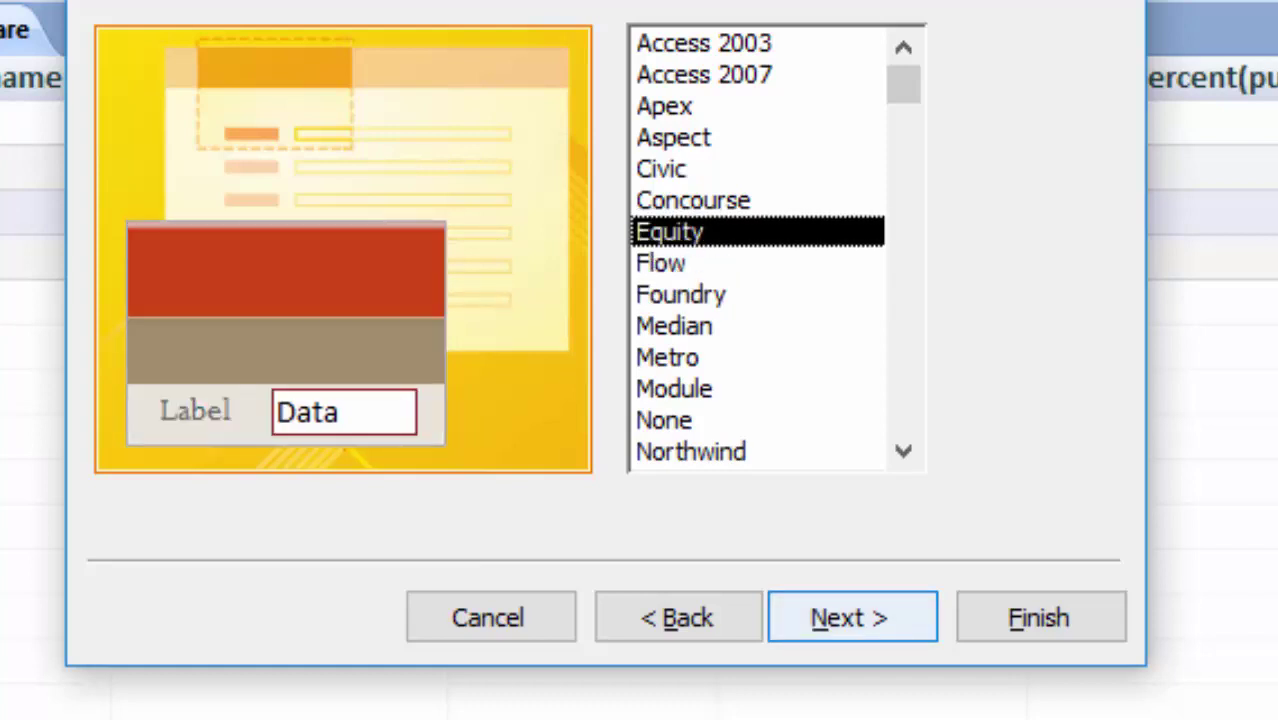
{"action": "left_click", "coordinate": [852, 617]}
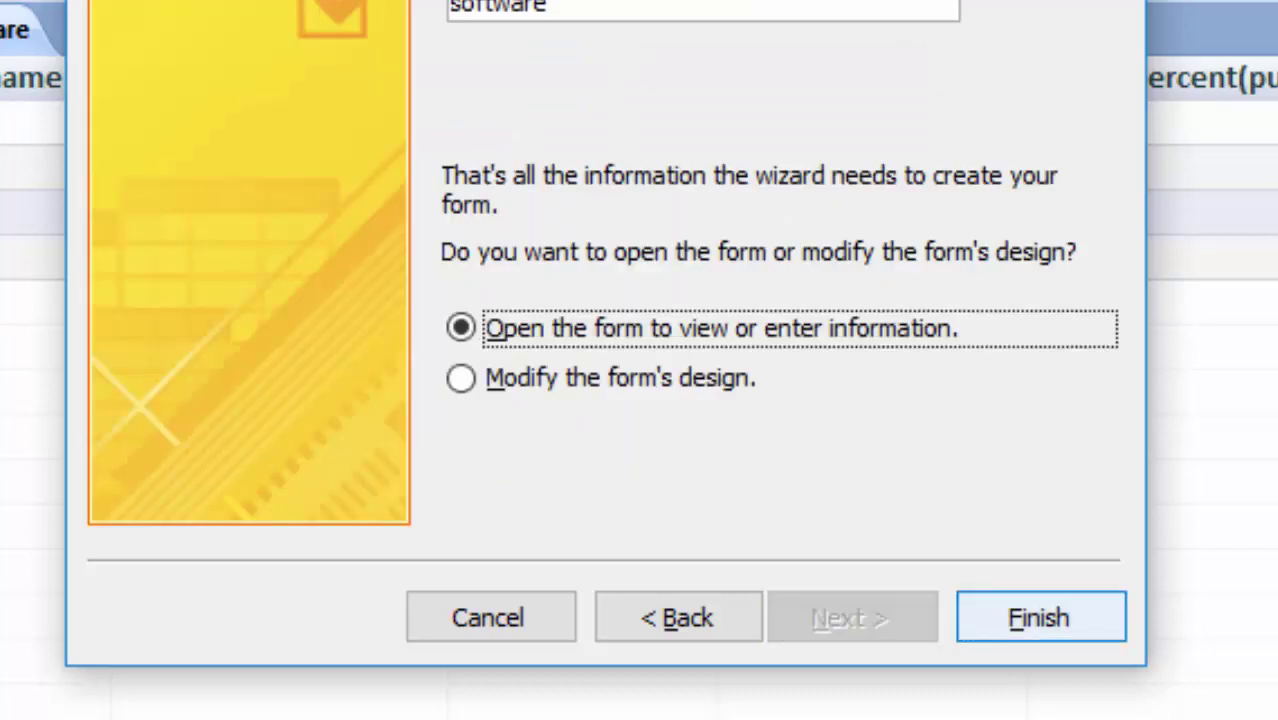
{"action": "left_click", "coordinate": [1040, 617]}
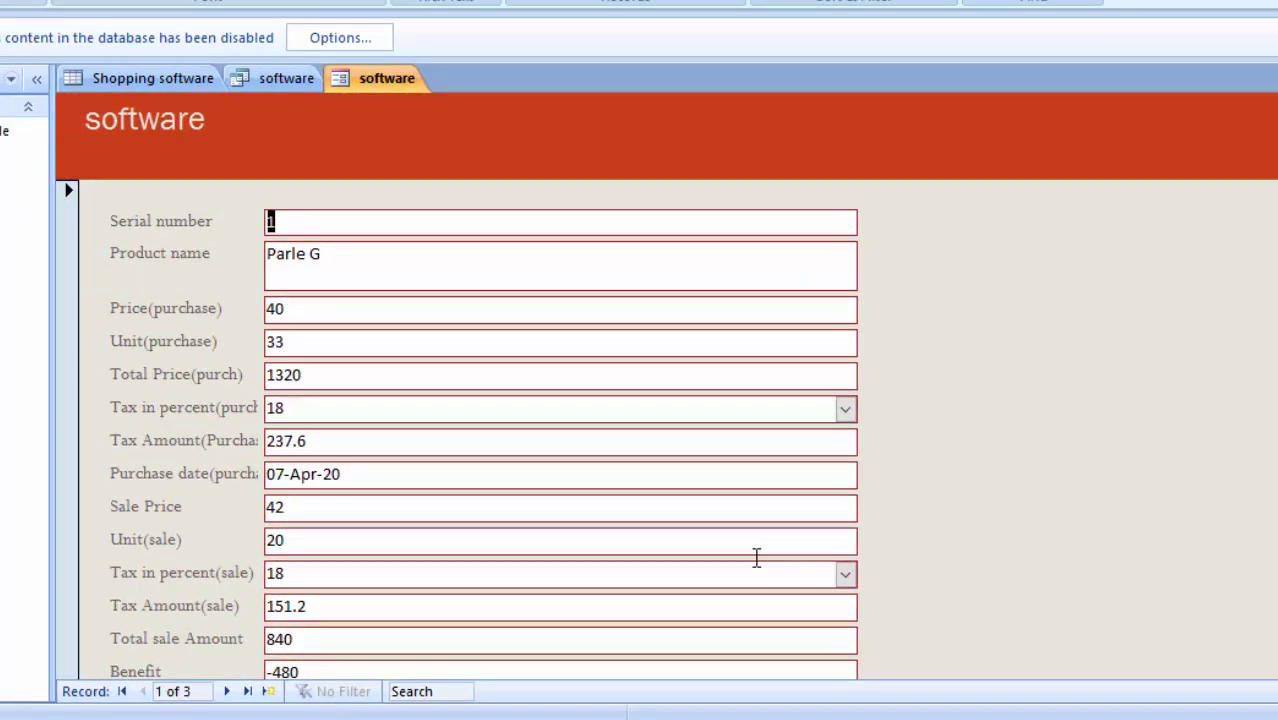
Switch the software form to Design view to show its header, detail fields and property sheet
{"action": "scroll", "coordinate": [757, 557], "scroll_direction": "down", "scroll_amount": 1}
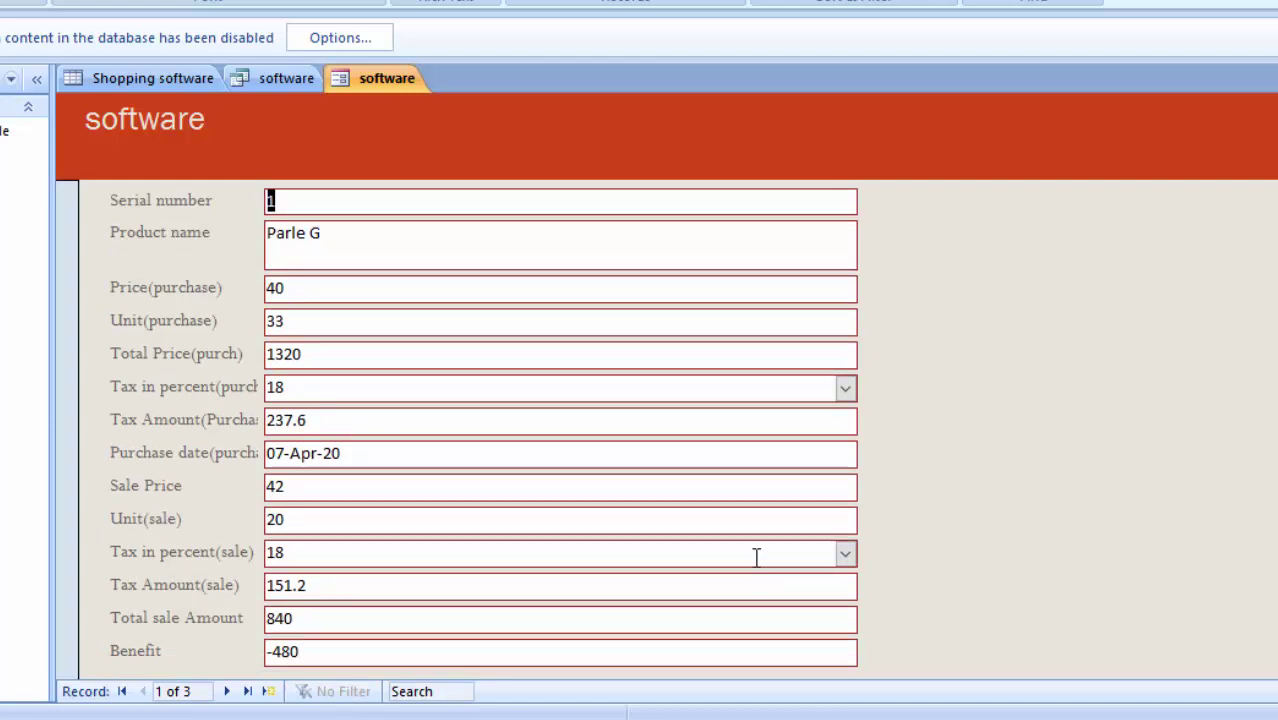
{"action": "key", "text": "ctrl+period"}
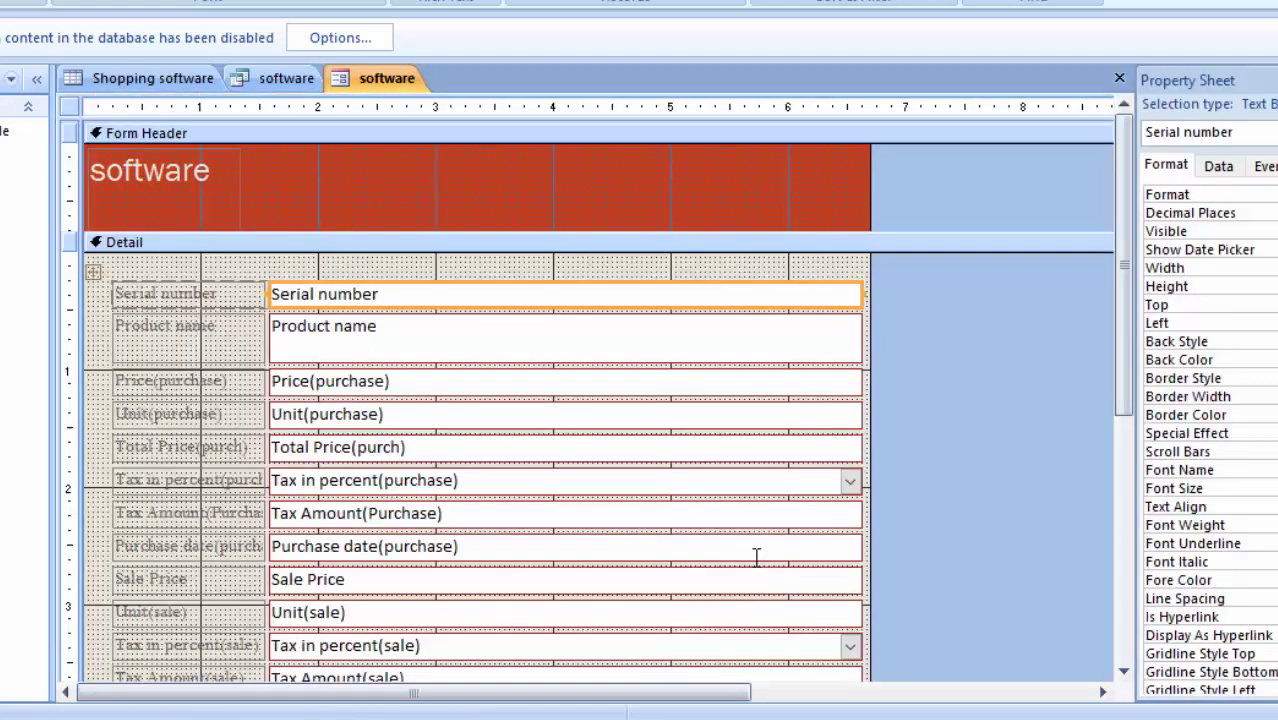
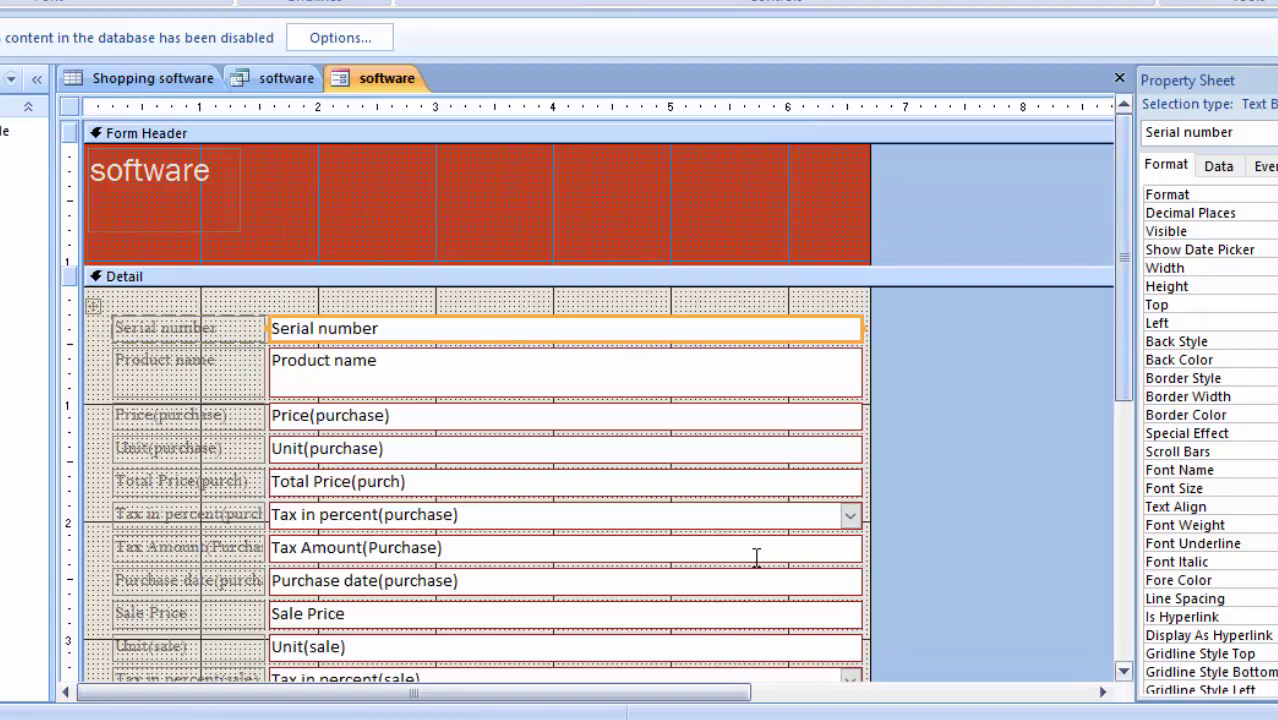
Make the 'software' title label in the form header wider and shorter
{"action": "scroll", "coordinate": [757, 557], "scroll_direction": "down", "scroll_amount": 3}
{"action": "scroll", "coordinate": [757, 557], "scroll_direction": "down", "scroll_amount": 1}
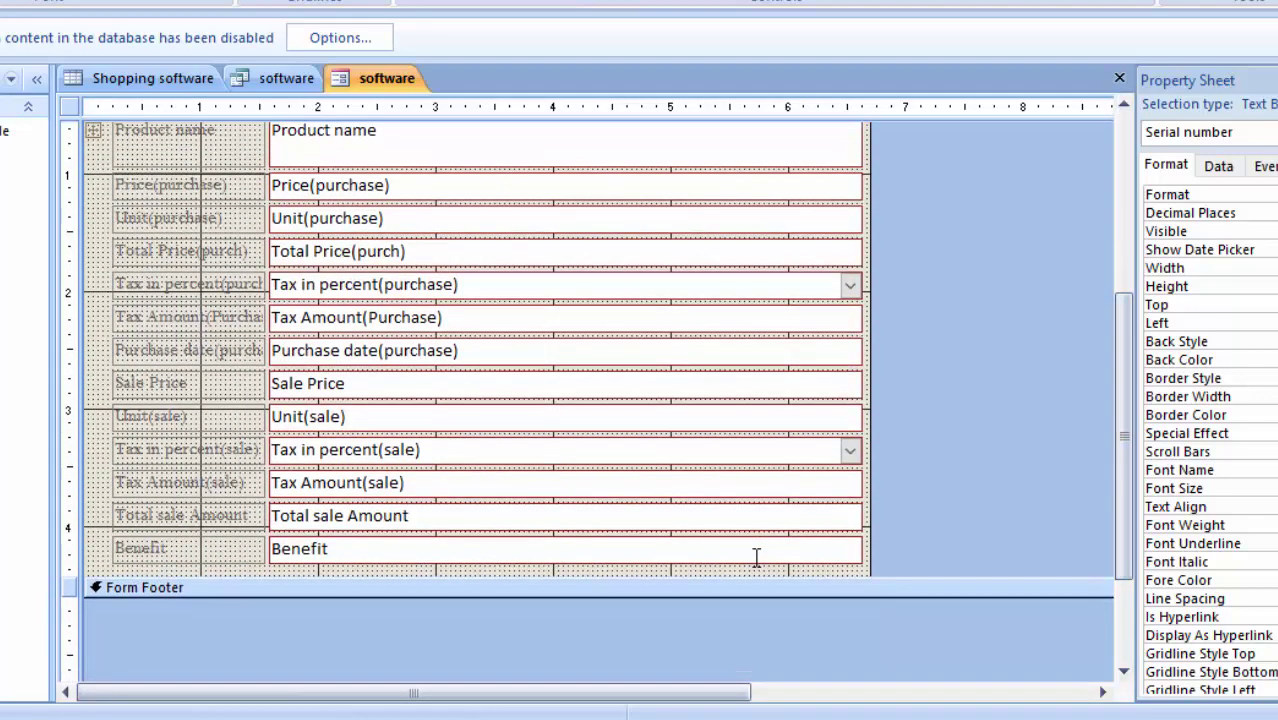
{"action": "scroll", "coordinate": [757, 557], "scroll_direction": "down", "scroll_amount": 2}
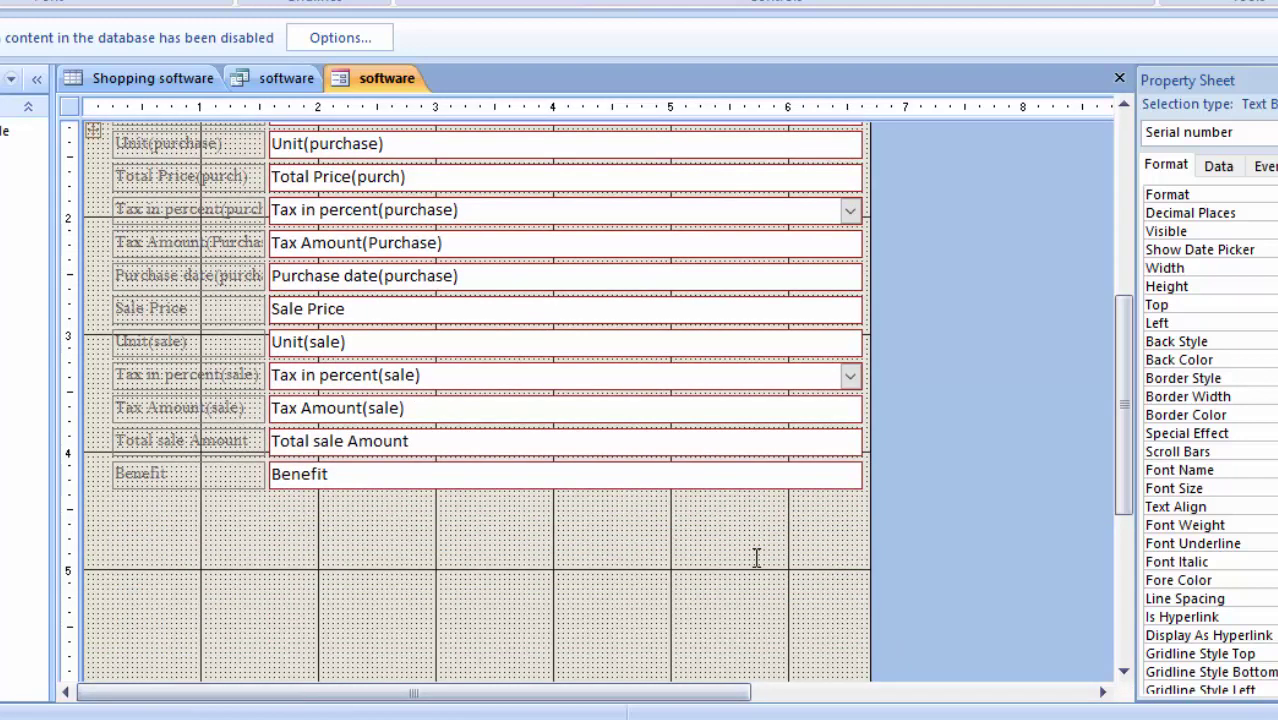
{"action": "scroll", "coordinate": [757, 557], "scroll_direction": "up", "scroll_amount": 5}
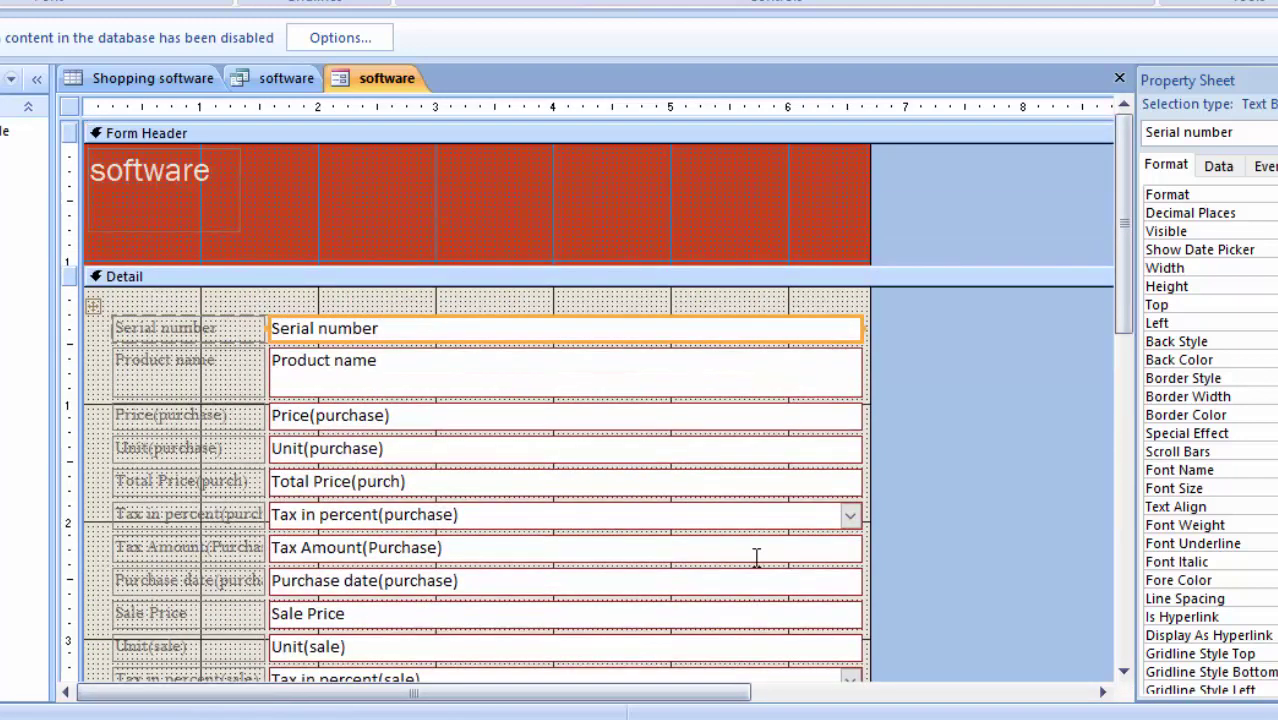
{"action": "key", "text": "shift+Tab"}
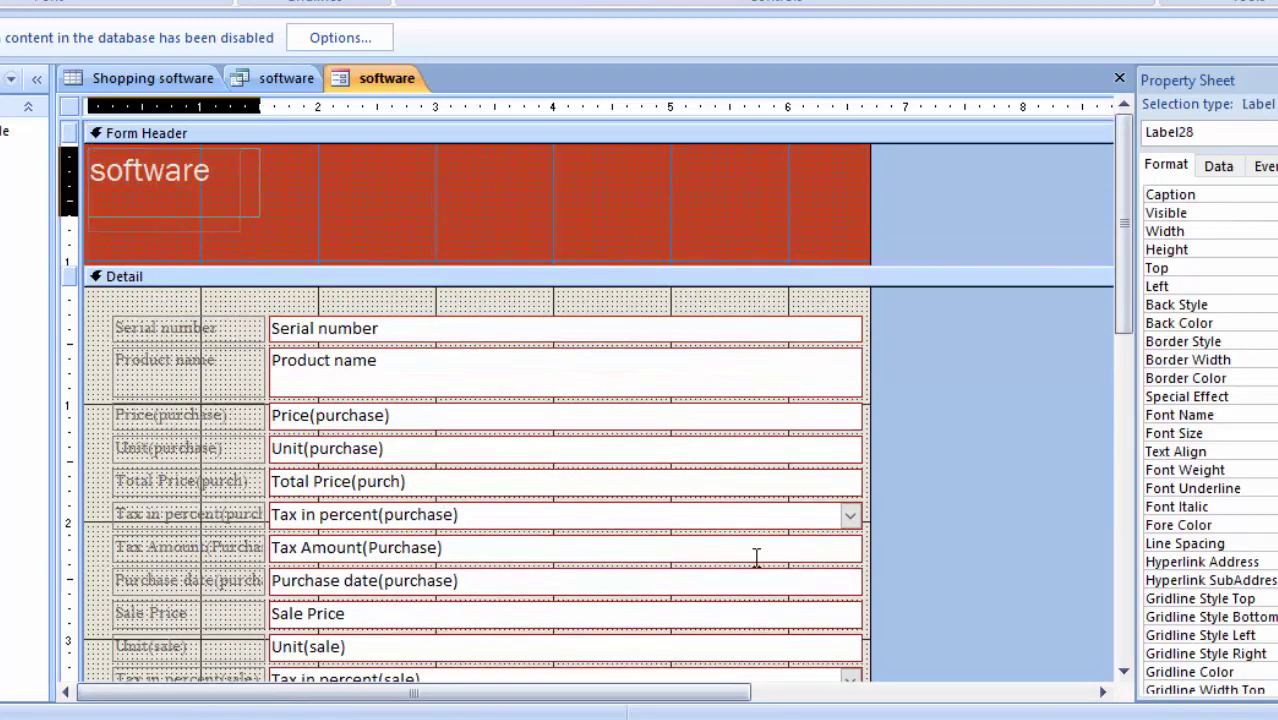
{"action": "key", "text": "shift+Right"}
{"action": "key", "text": "shift+Right"}
{"action": "key", "text": "shift+Right"}
{"action": "key", "text": "shift+Up"}
{"action": "key", "text": "shift+Up"}
{"action": "key", "text": "shift+Up"}
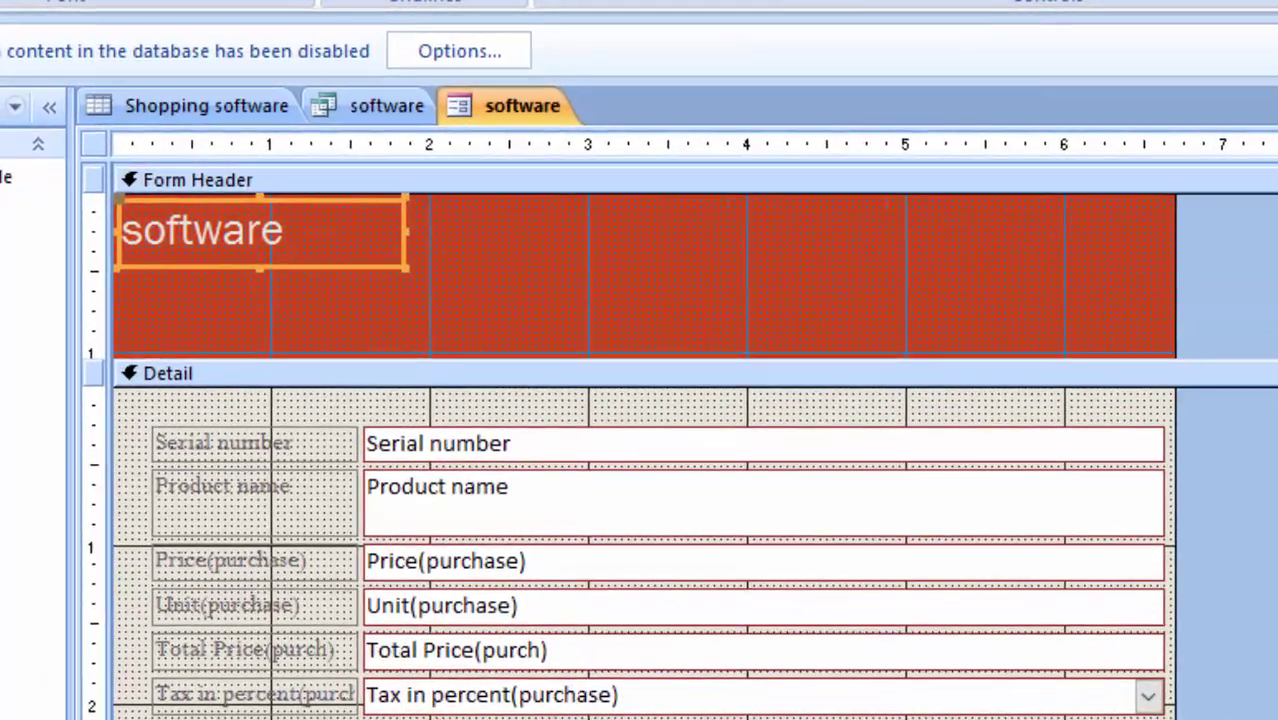
{"action": "key", "text": "Escape"}
Narrow the software label slightly and fill its background lime green
{"action": "left_click", "coordinate": [260, 231]}
{"action": "key", "text": "shift+Left"}
{"action": "key", "text": "shift+Left"}
{"action": "key", "text": "shift+Left"}
{"action": "key", "text": "shift+Left"}
{"action": "key", "text": "shift+Left"}
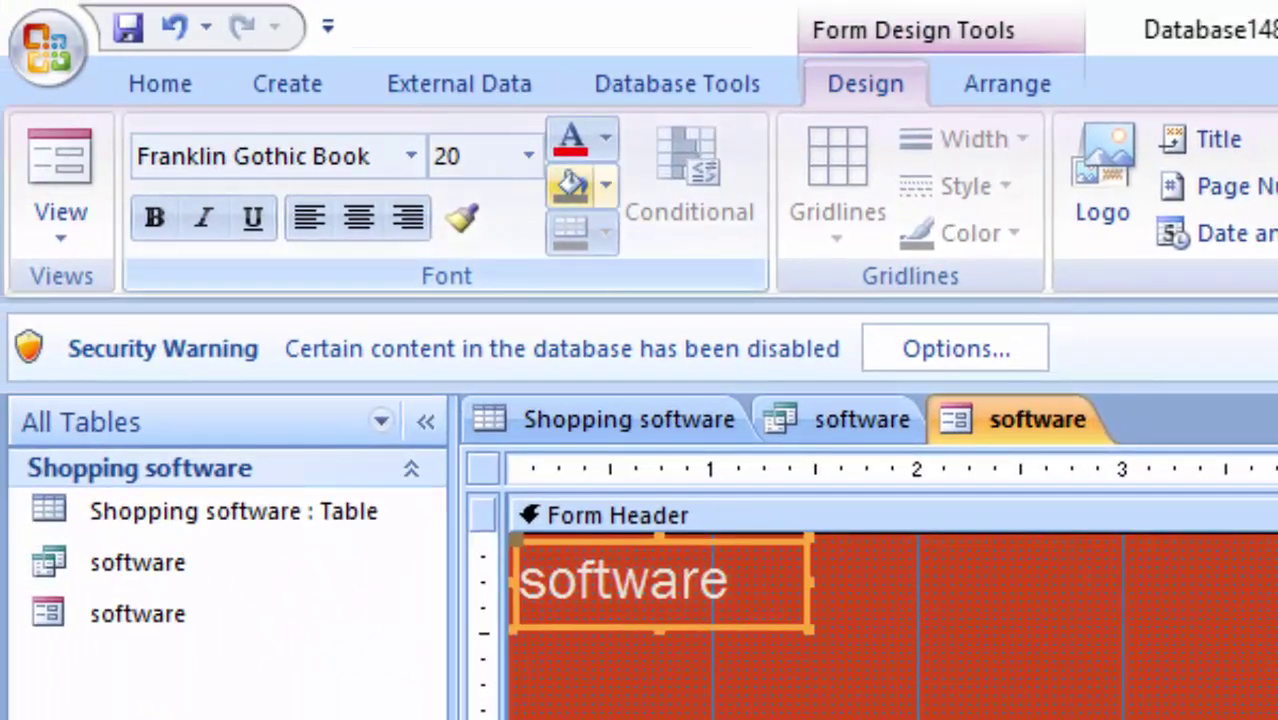
{"action": "left_click", "coordinate": [578, 167]}
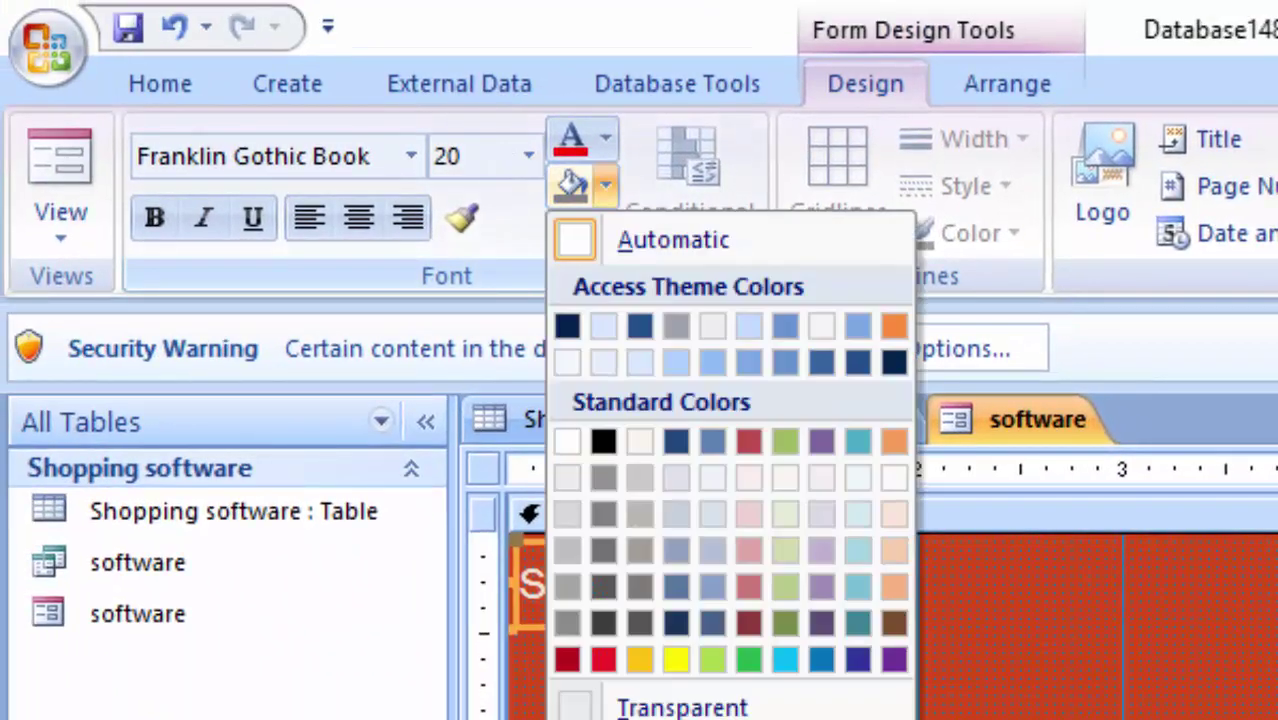
{"action": "left_click", "coordinate": [712, 659]}
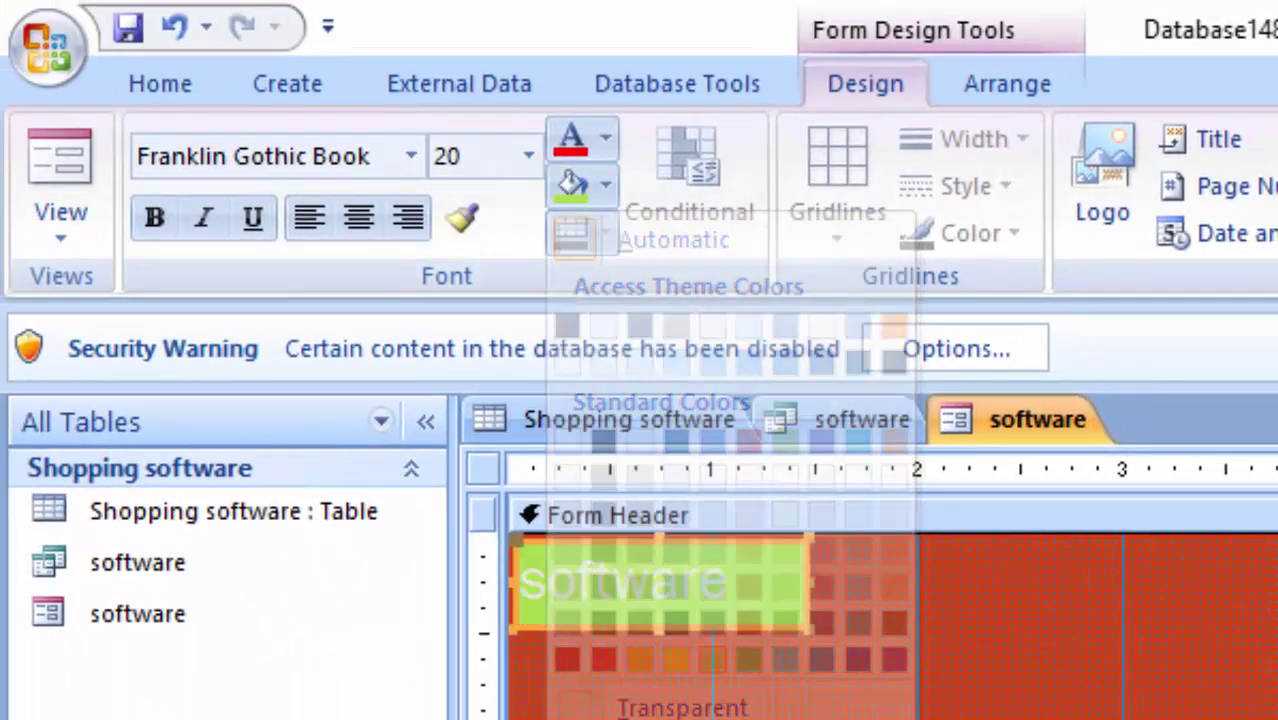
Make the software label's text red
{"action": "left_click", "coordinate": [728, 580]}
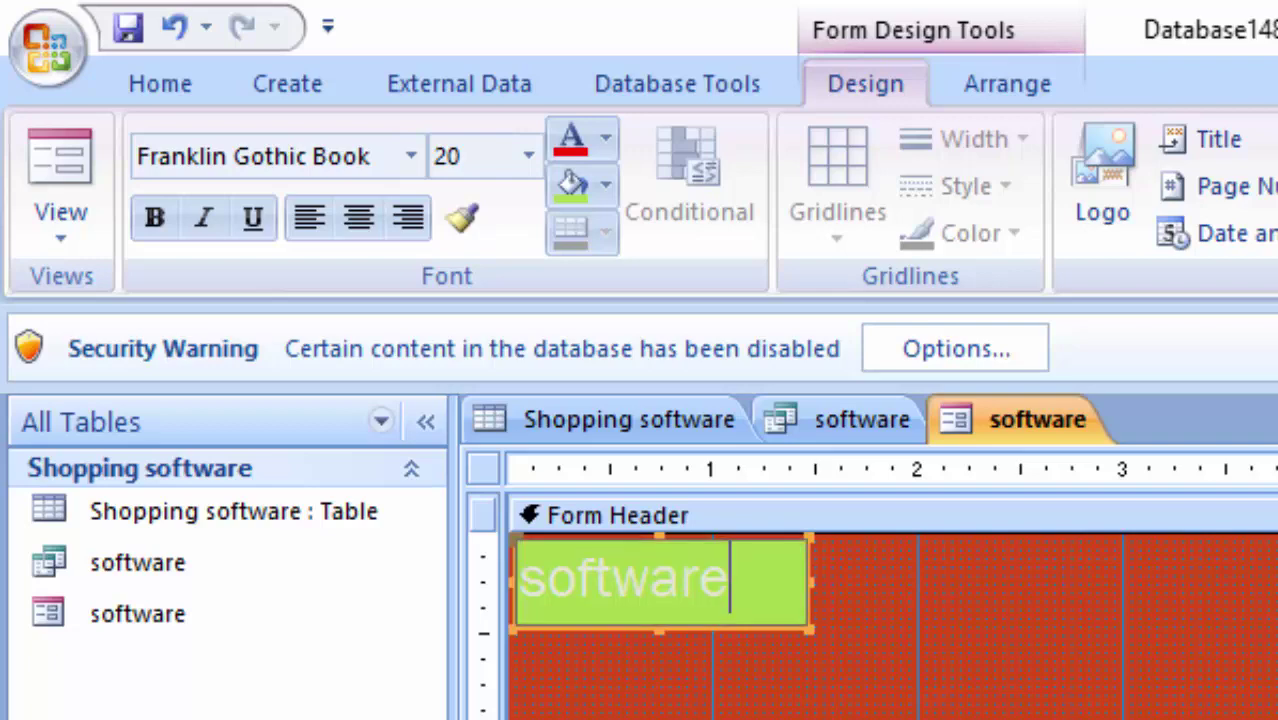
{"action": "key", "text": "shift+Home"}
{"action": "left_click", "coordinate": [1000, 580]}
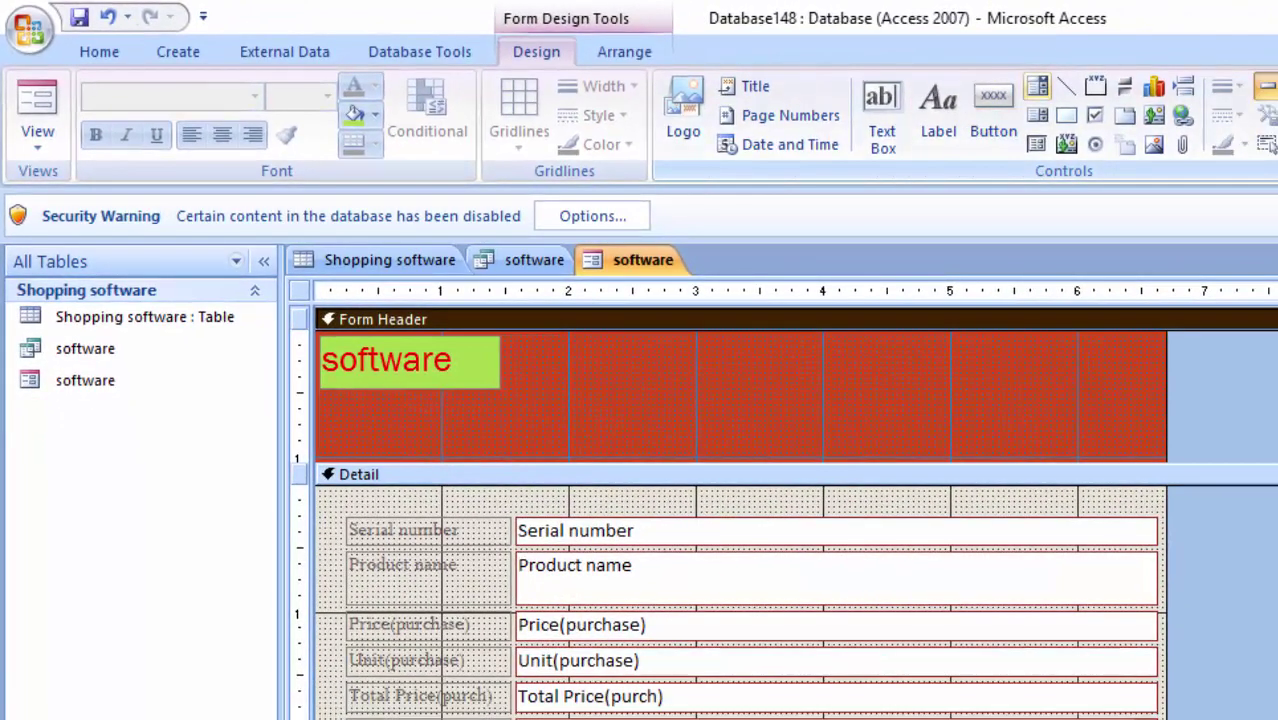
{"action": "left_click", "coordinate": [299, 290]}
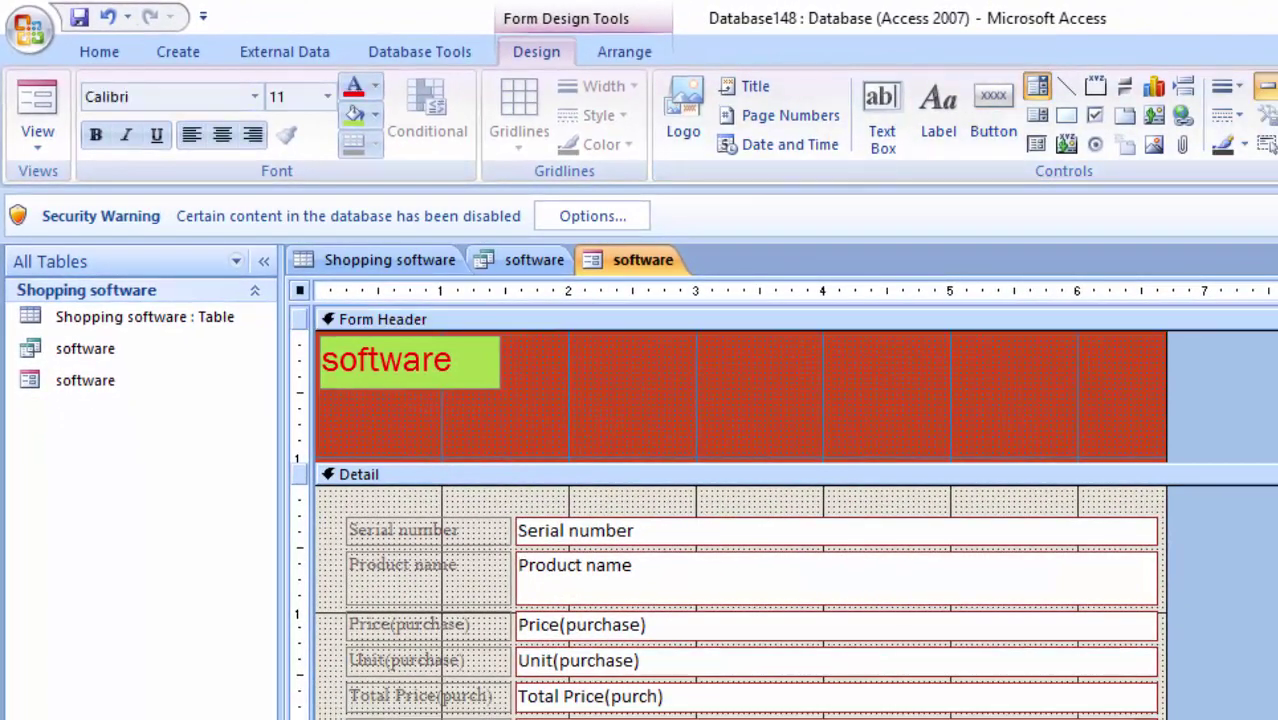
Add a header combo box that finds records on the form using only the Product name field
{"action": "left_click_drag", "start_coordinate": [600, 335], "coordinate": [850, 400]}
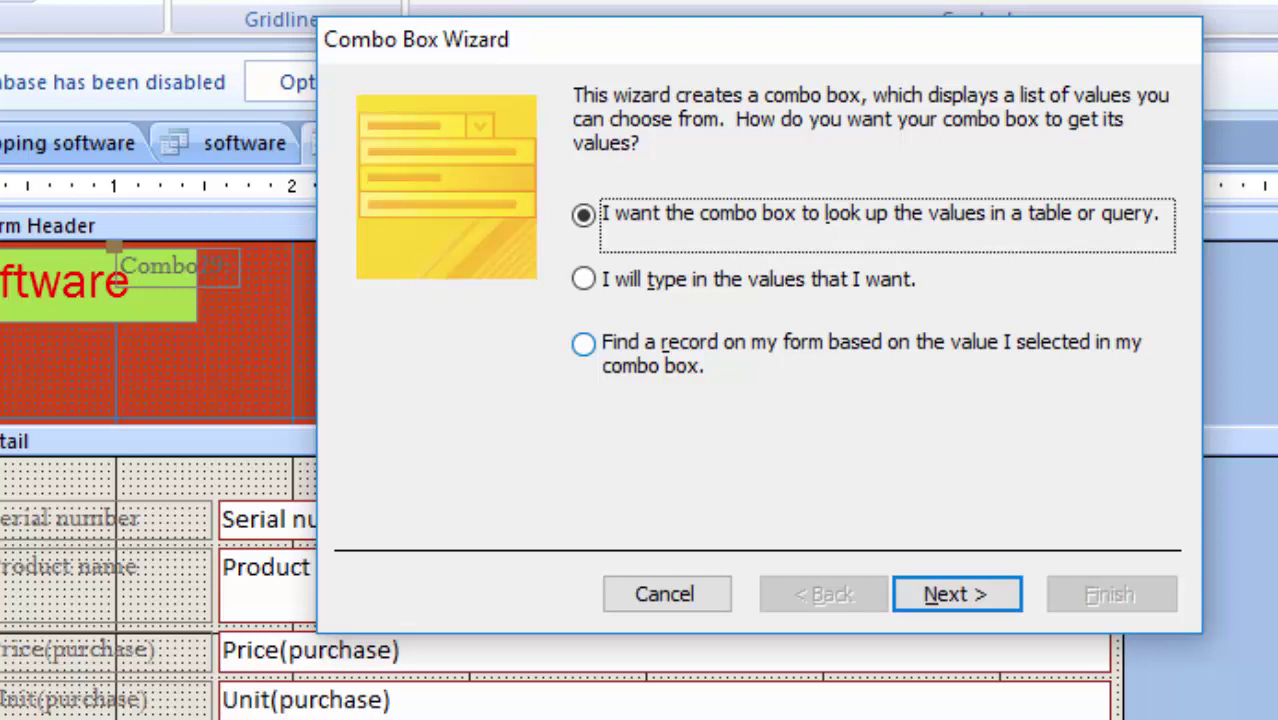
{"action": "left_click", "coordinate": [583, 343]}
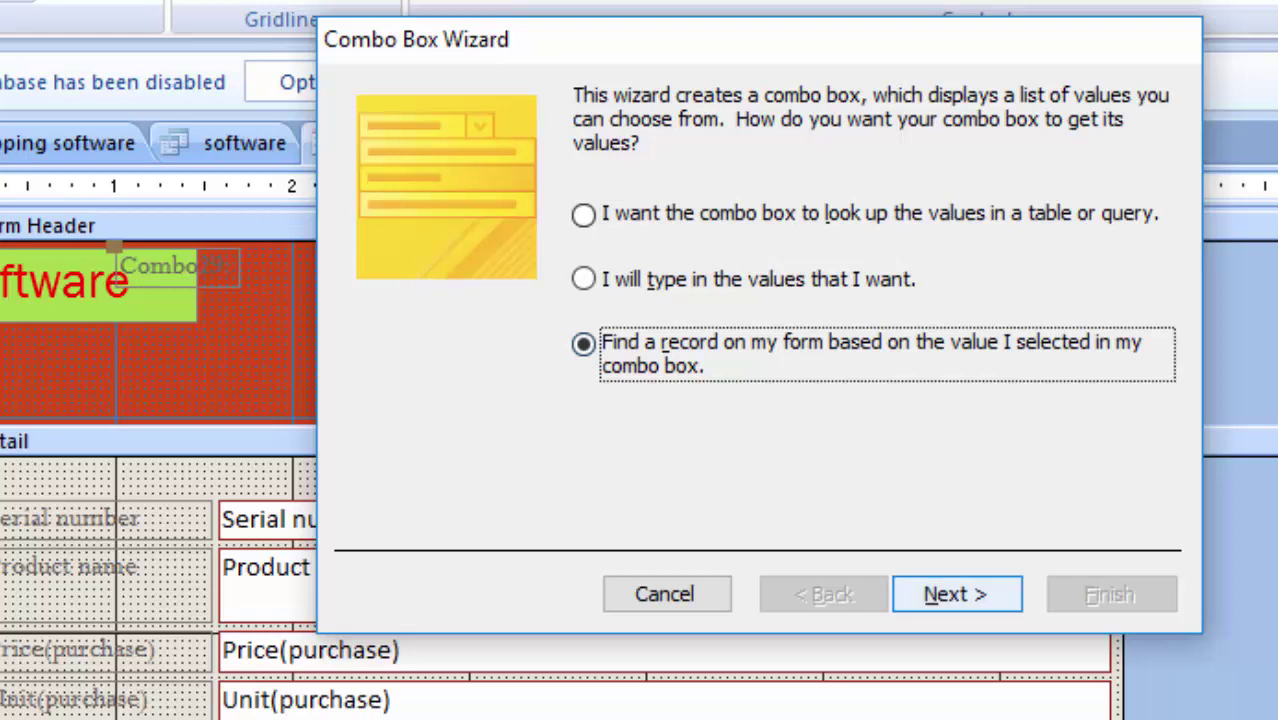
{"action": "key", "text": "Return"}
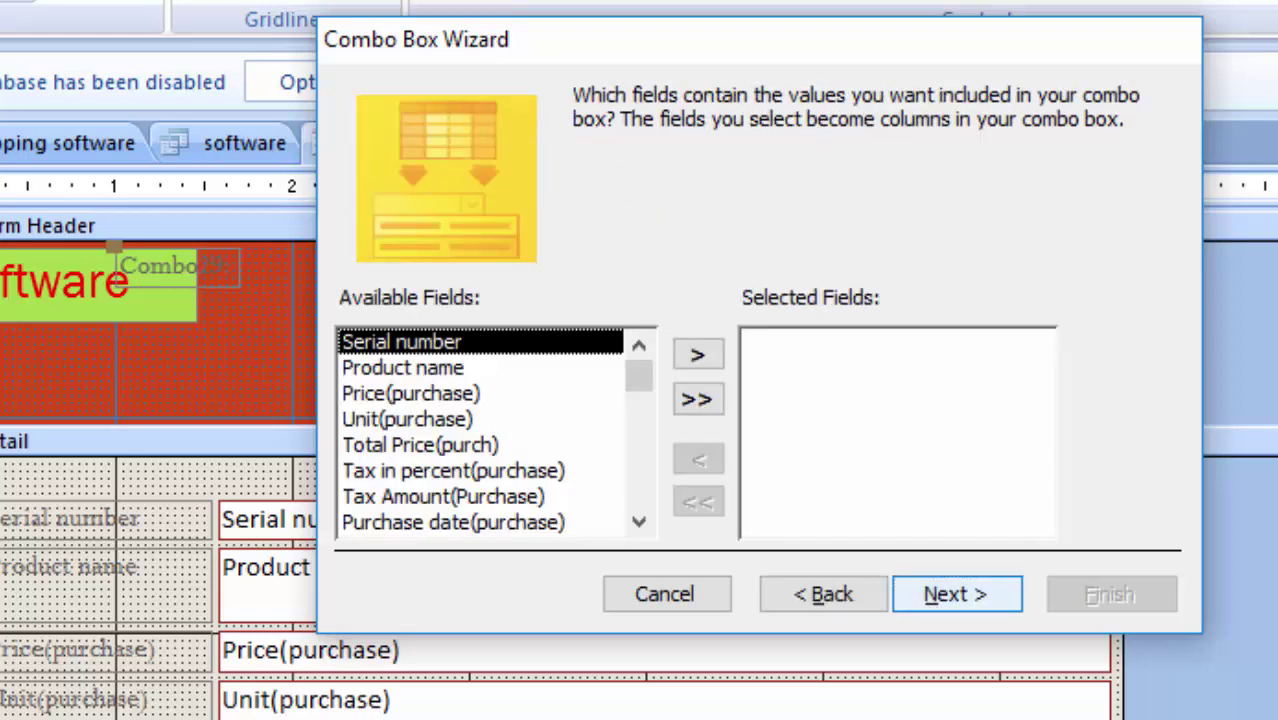
{"action": "left_click", "coordinate": [697, 399]}
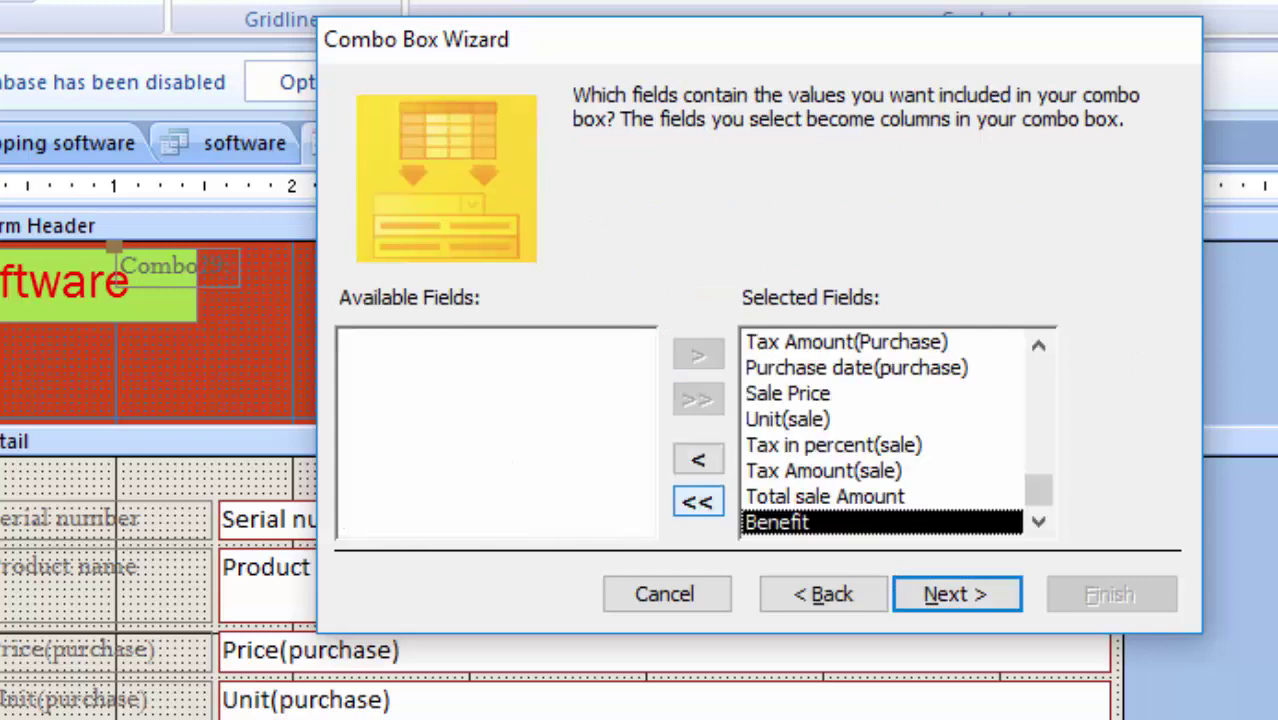
{"action": "left_click", "coordinate": [697, 501]}
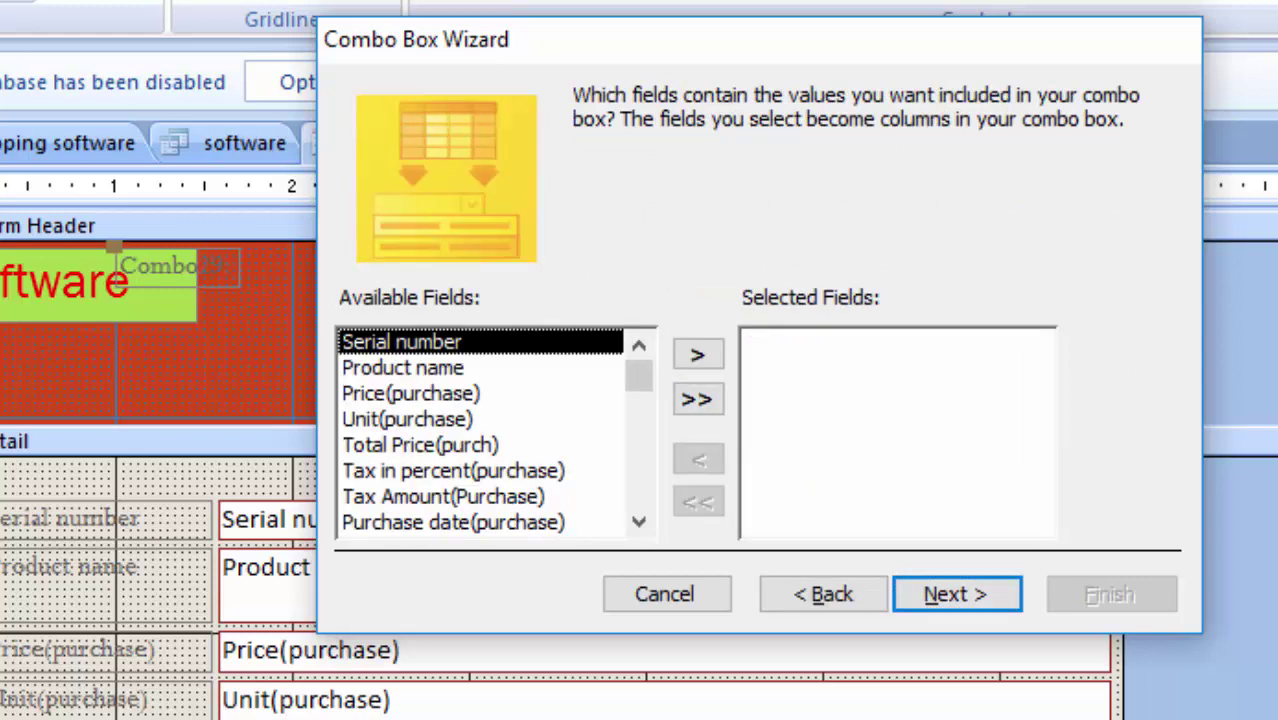
{"action": "left_click", "coordinate": [402, 367]}
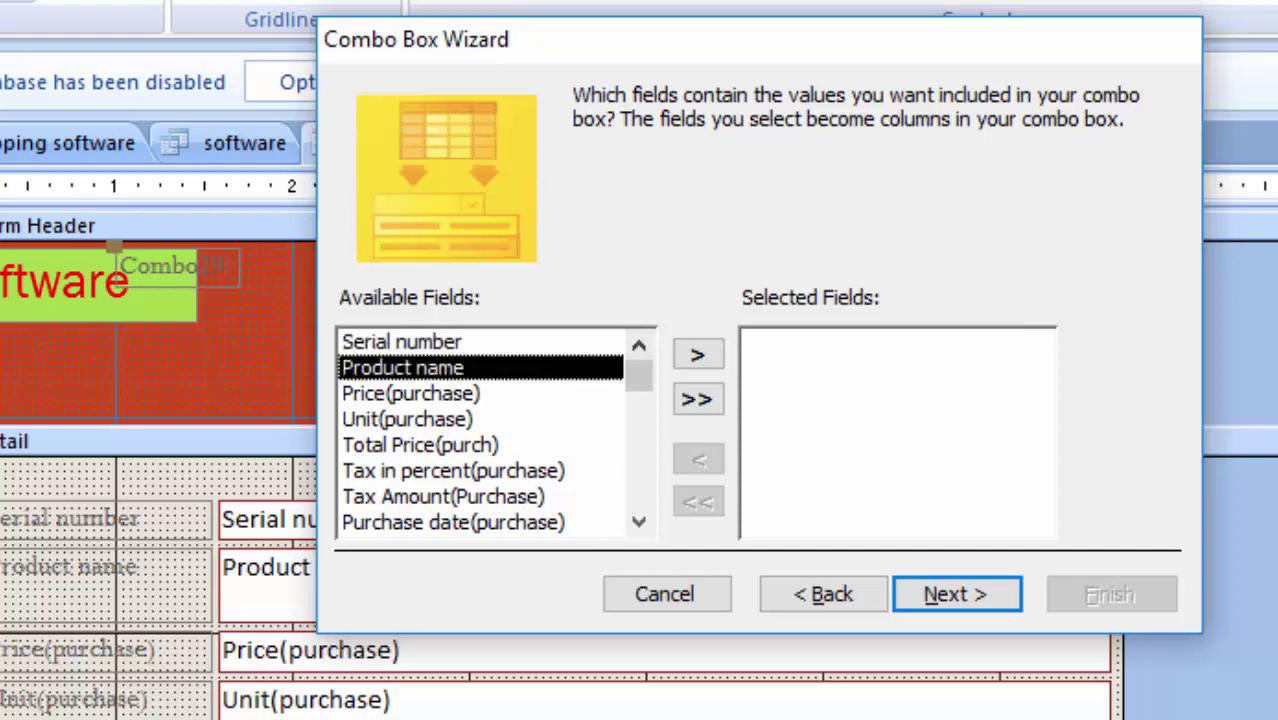
{"action": "left_click", "coordinate": [697, 355]}
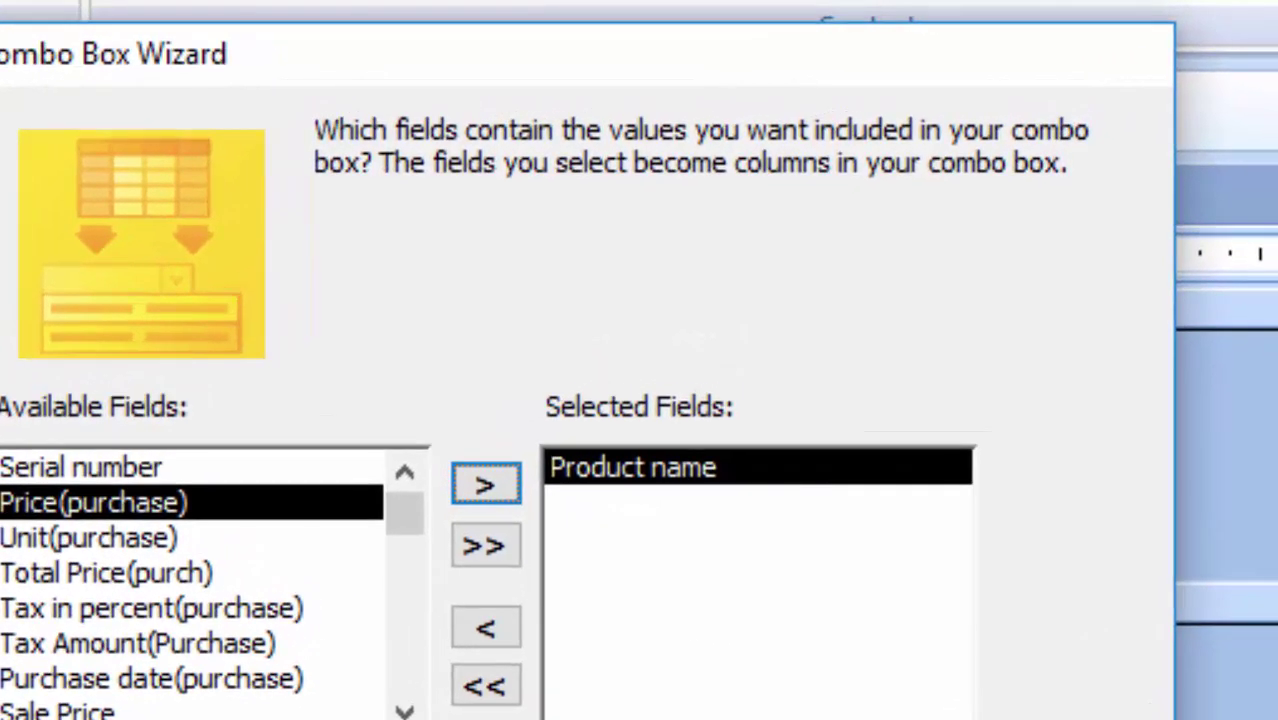
{"action": "key", "text": "Return"}
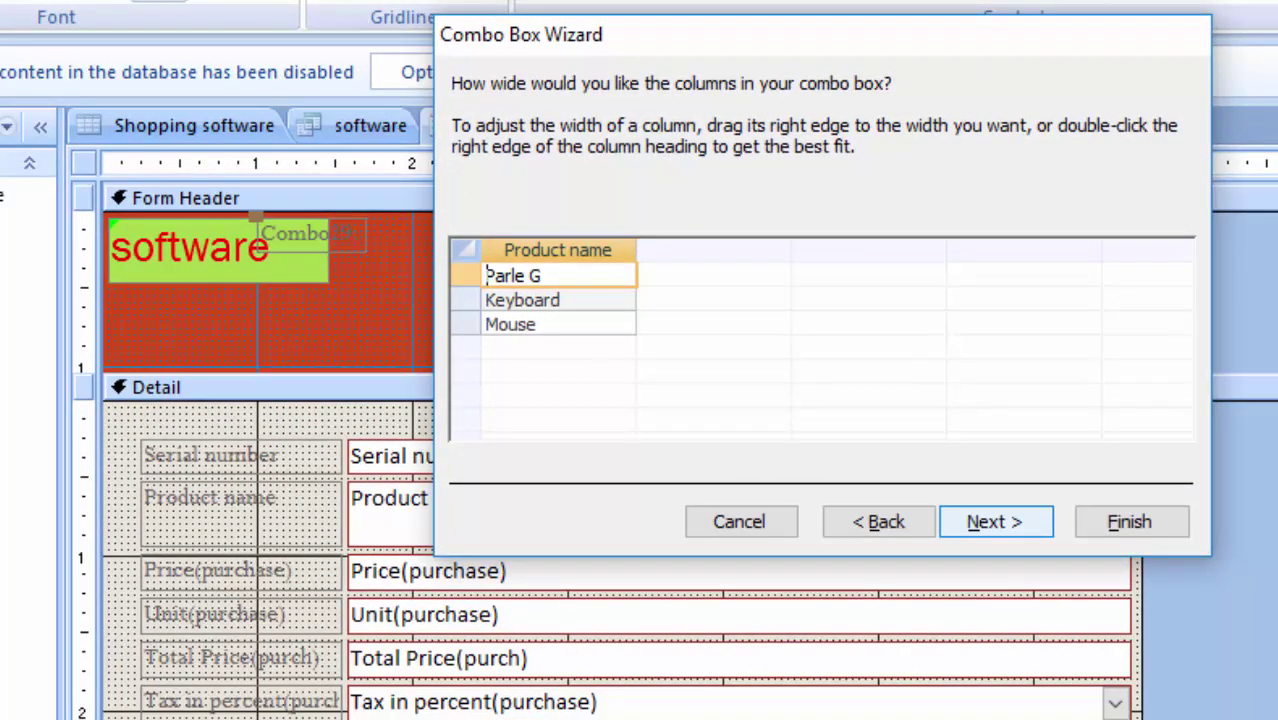
{"action": "key", "text": "Return"}
{"action": "key", "text": "Return"}
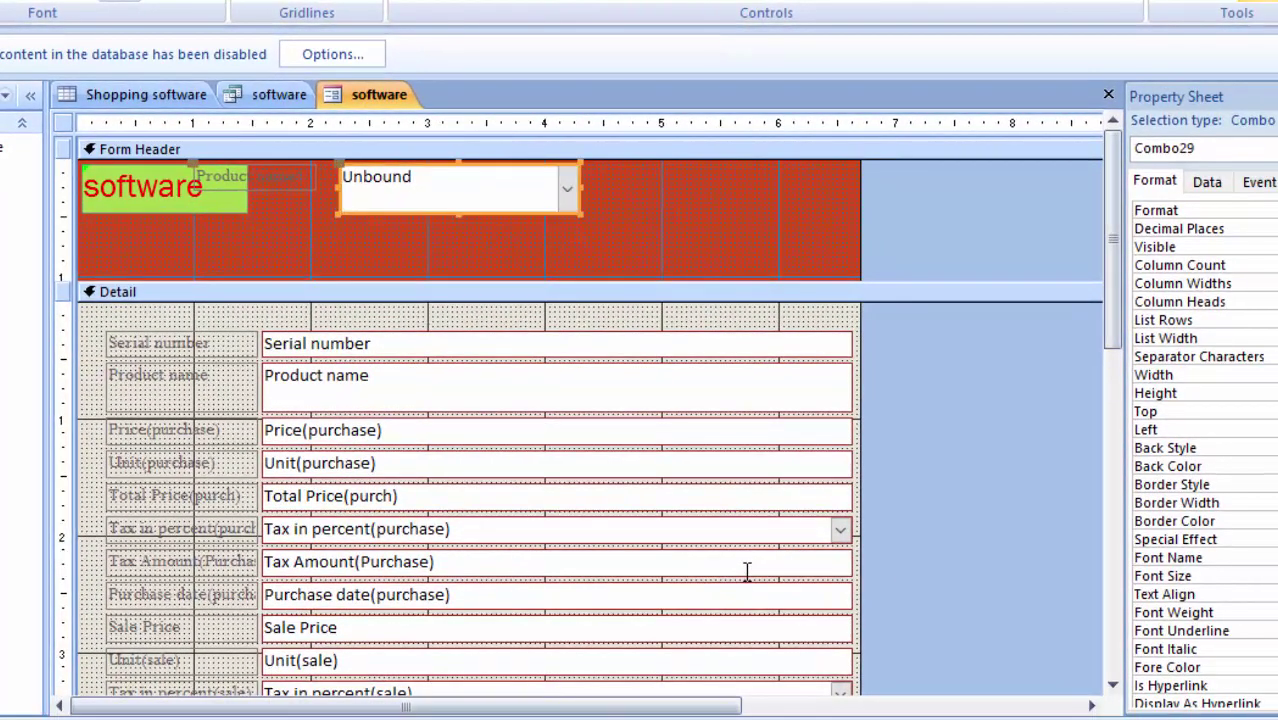
Select the Product name label beside the combo box and make it taller
{"action": "key", "text": "F2"}
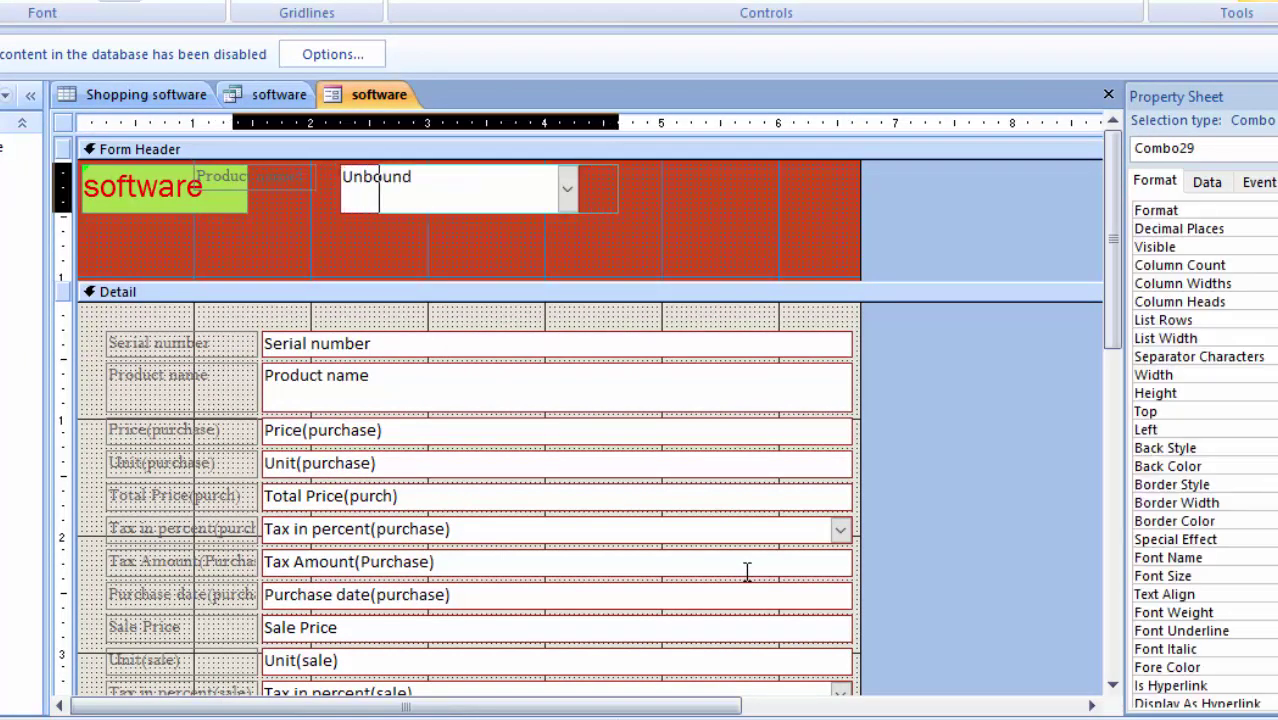
{"action": "key", "text": "Tab"}
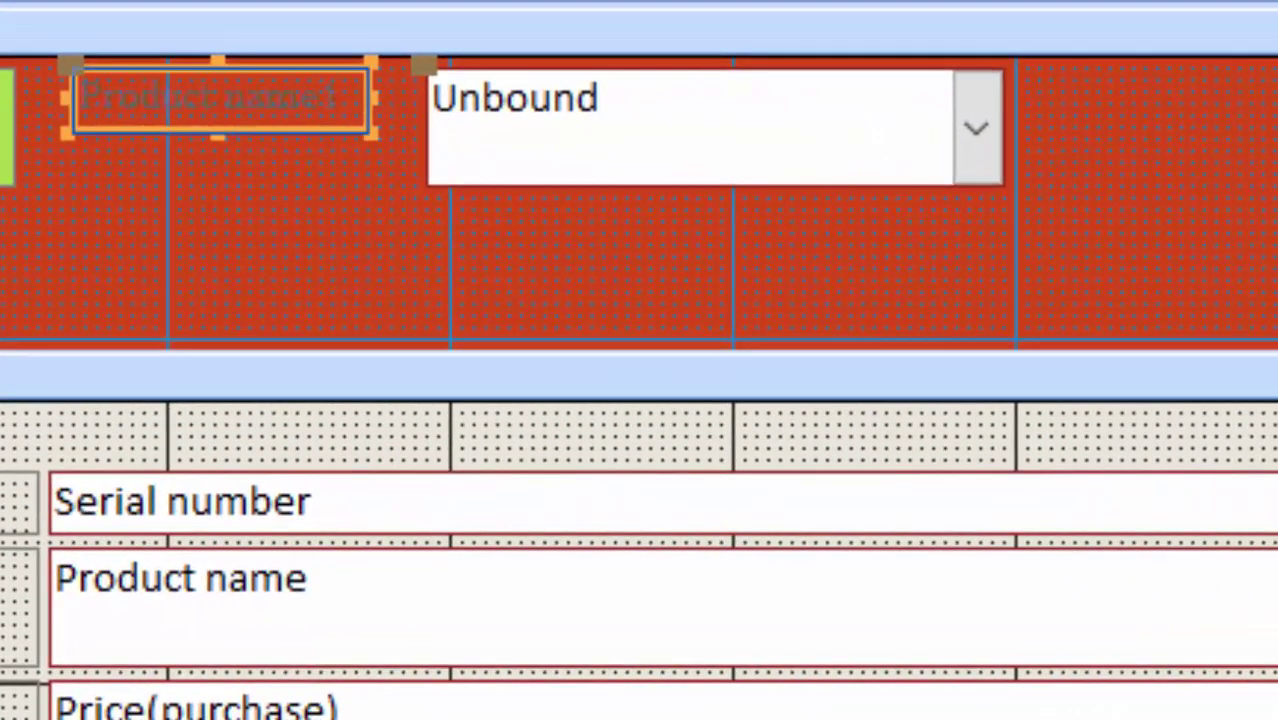
{"action": "key", "text": "Tab"}
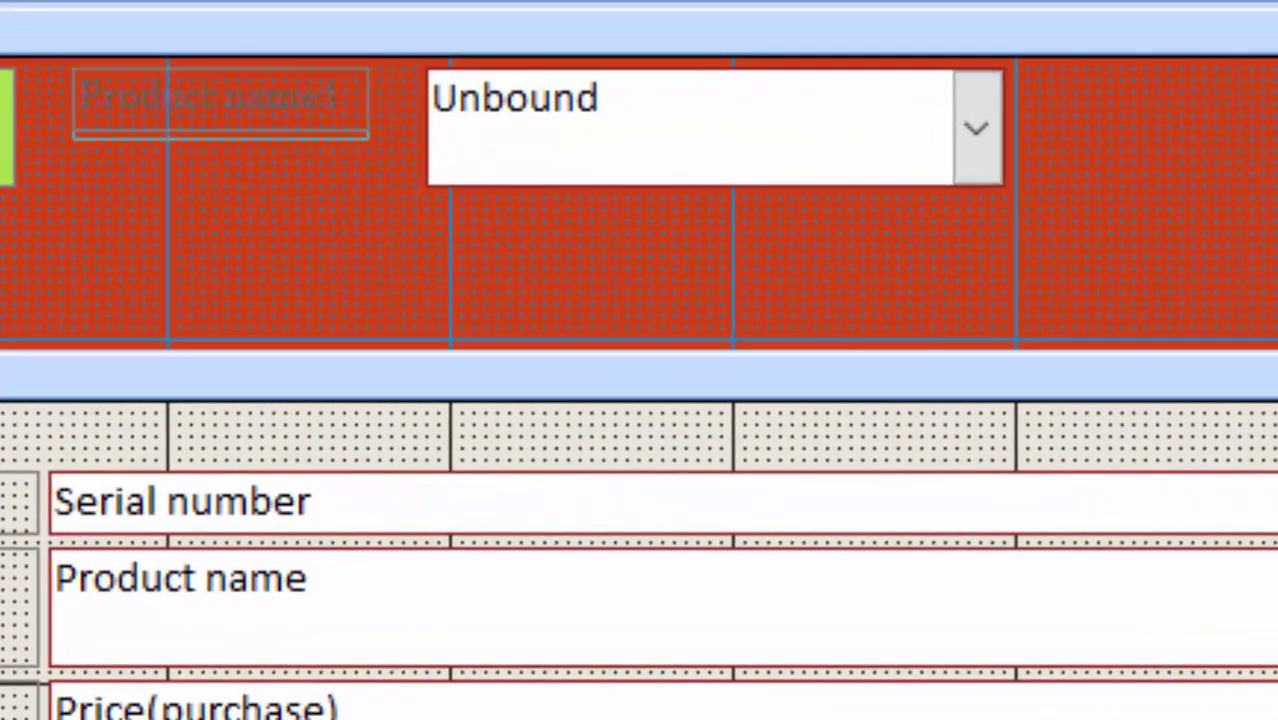
{"action": "key", "text": "Tab"}
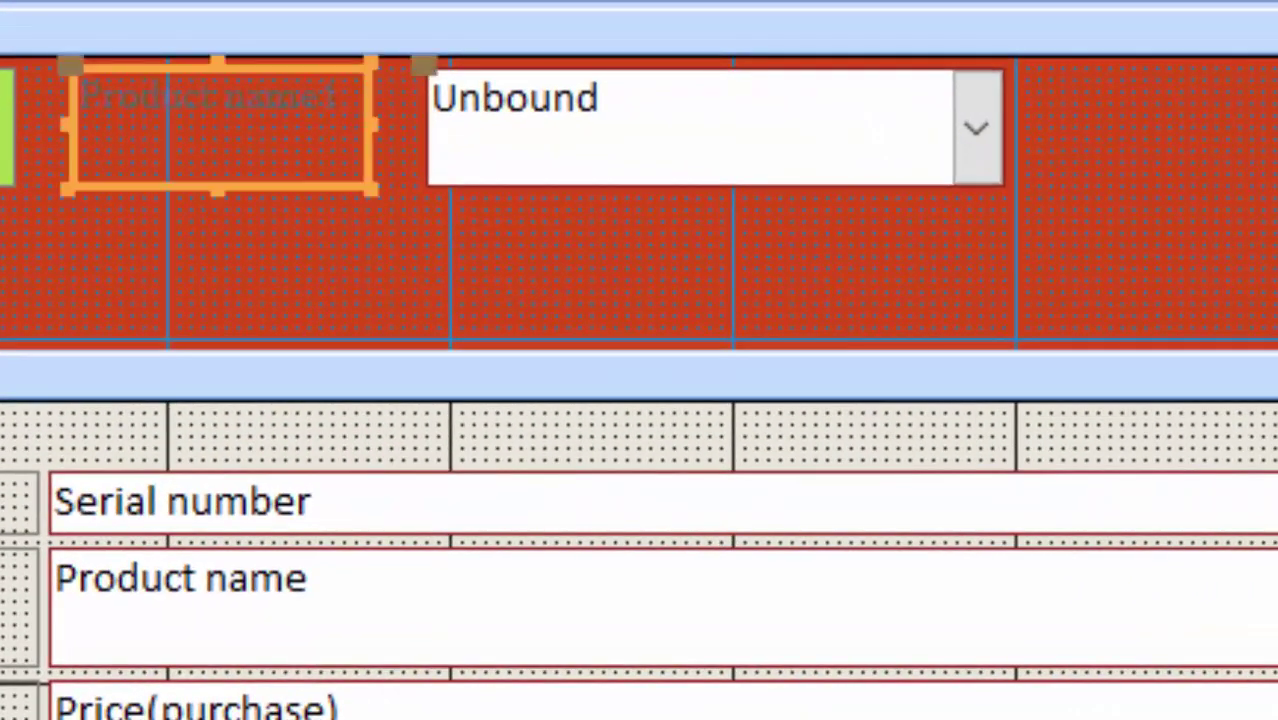
Give the combo box label a lime green fill and red text
{"action": "key", "text": "F2"}
{"action": "key", "text": "shift+Home"}
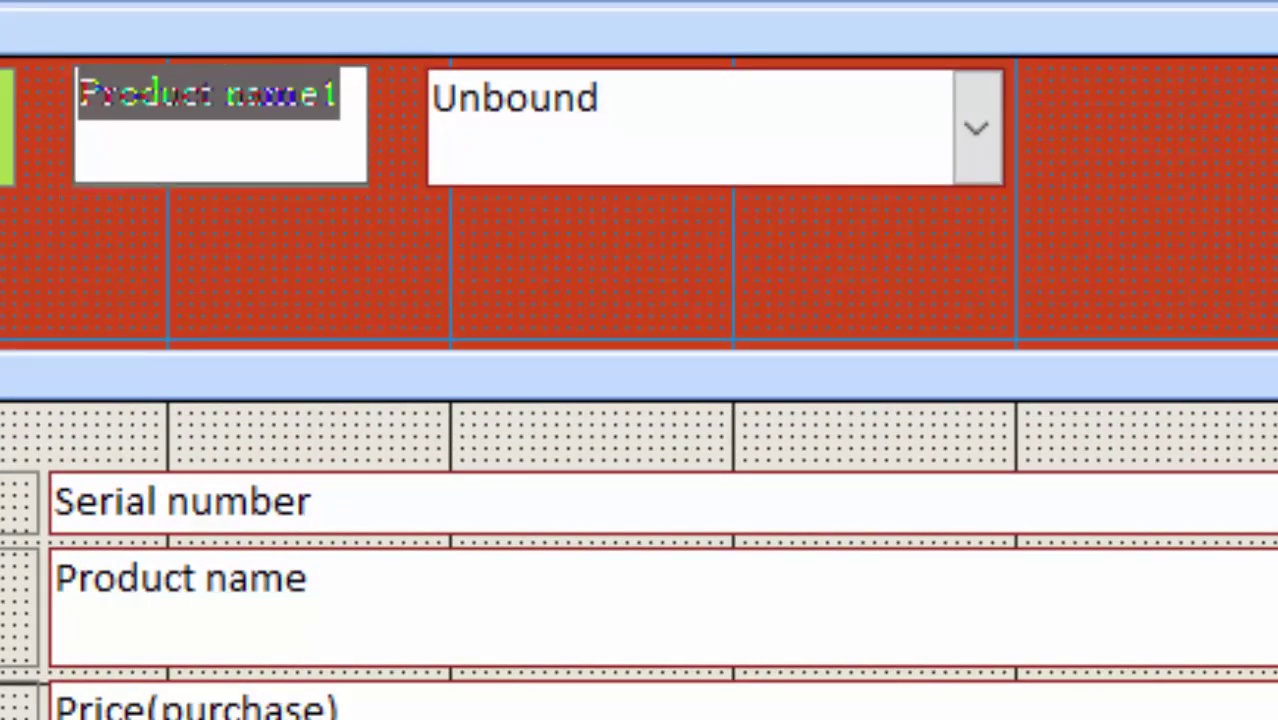
{"action": "key", "text": "Return"}
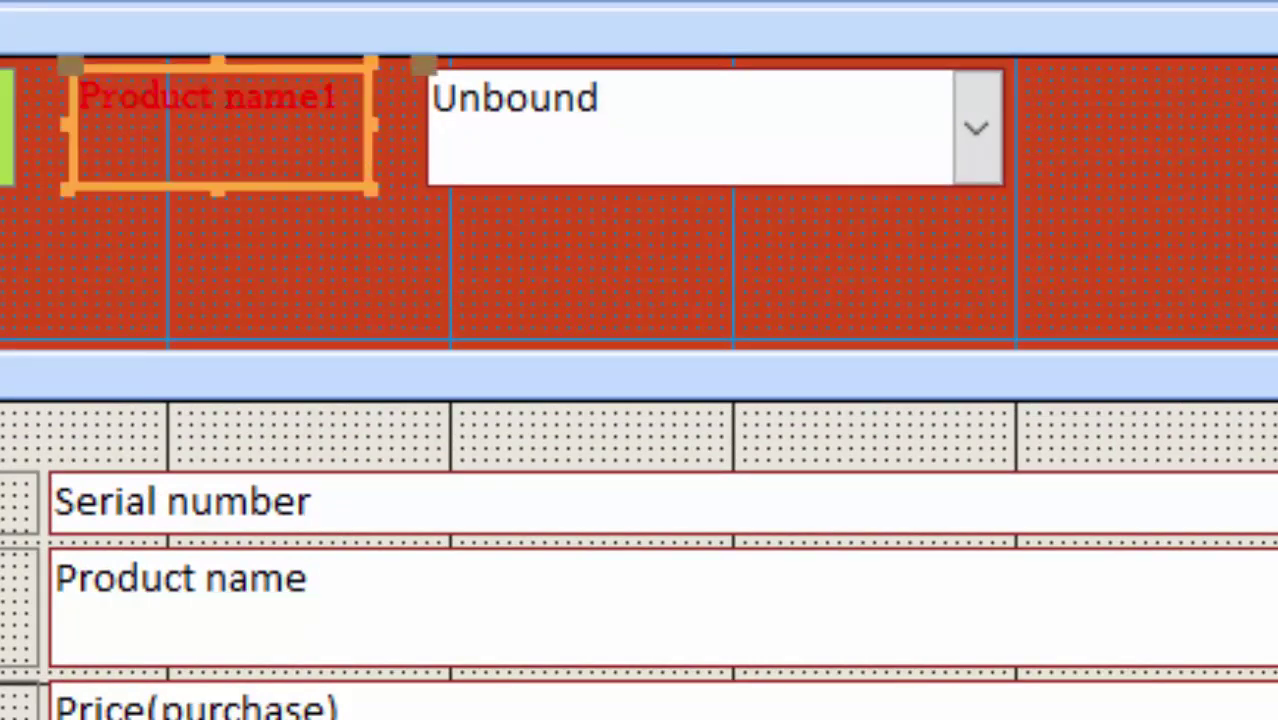
{"action": "key", "text": "F2"}
{"action": "key", "text": "shift+Left"}
{"action": "key", "text": "shift+Left"}
{"action": "key", "text": "shift+Left"}
{"action": "key", "text": "shift+Left"}
{"action": "key", "text": "shift+Left"}
{"action": "key", "text": "shift+Left"}
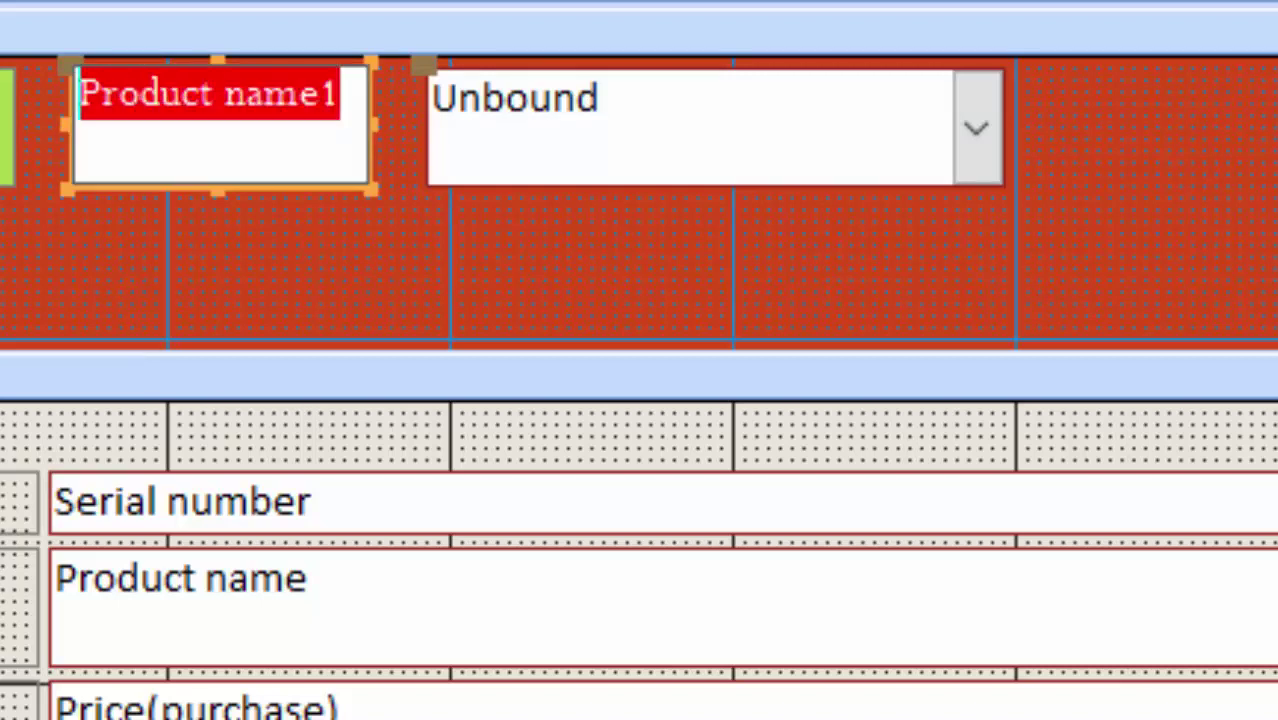
{"action": "key", "text": "Return"}
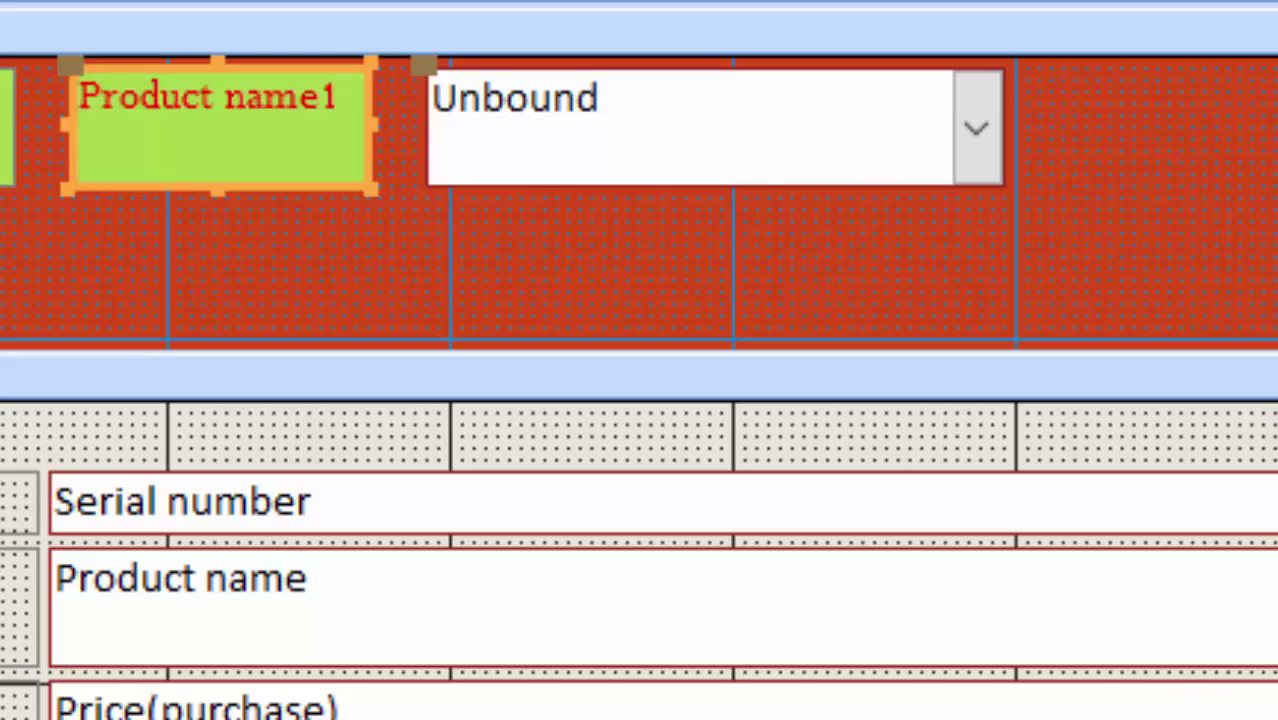
Delete the trailing '1' so the label reads 'Product name'
{"action": "key", "text": "F2"}
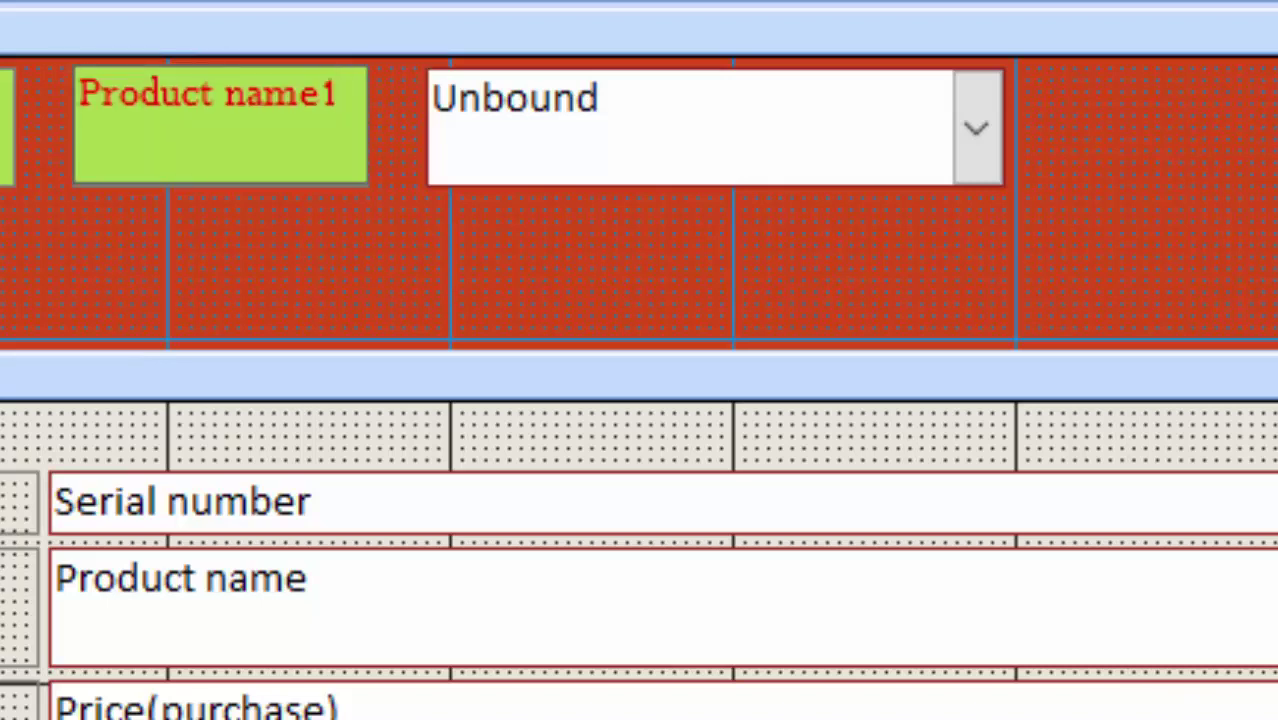
{"action": "key", "text": "BackSpace"}
{"action": "key", "text": "shift+Left"}
{"action": "key", "text": "shift+Left"}
{"action": "key", "text": "shift+Left"}
{"action": "key", "text": "shift+Left"}
{"action": "key", "text": "shift+Left"}
{"action": "key", "text": "shift+Left"}
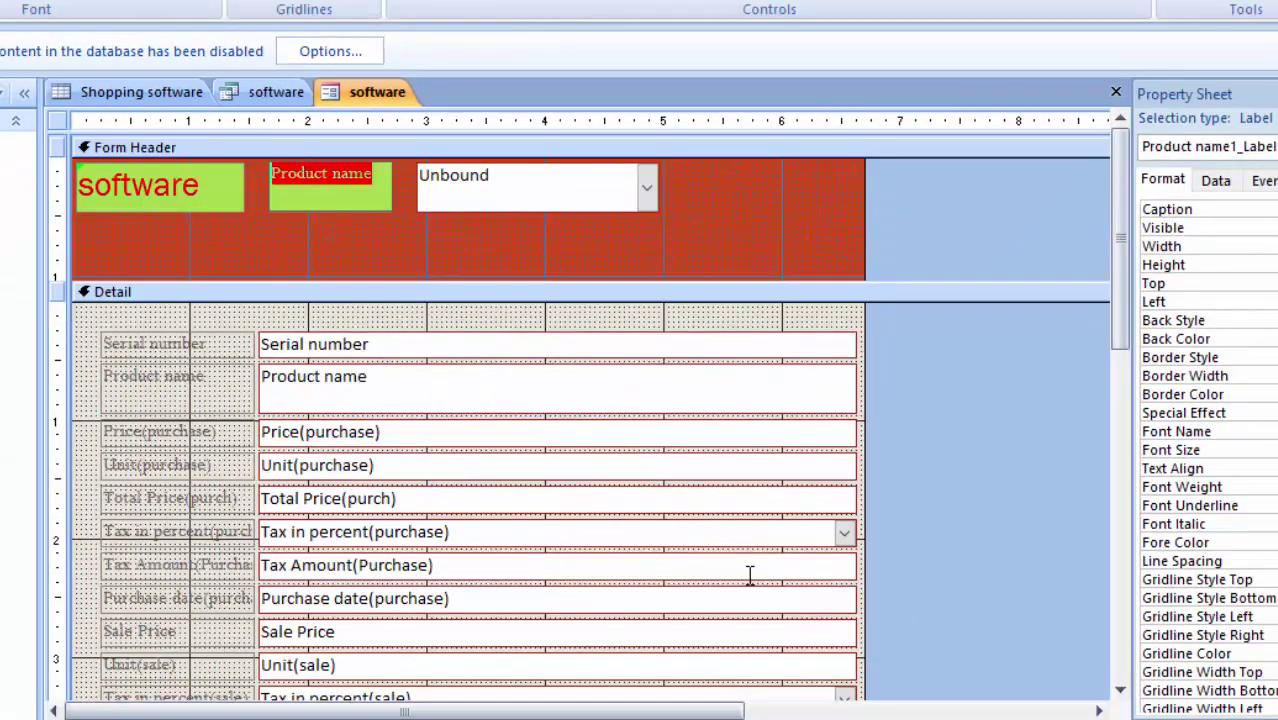
{"action": "scroll", "coordinate": [749, 575], "scroll_direction": "down", "scroll_amount": 3}
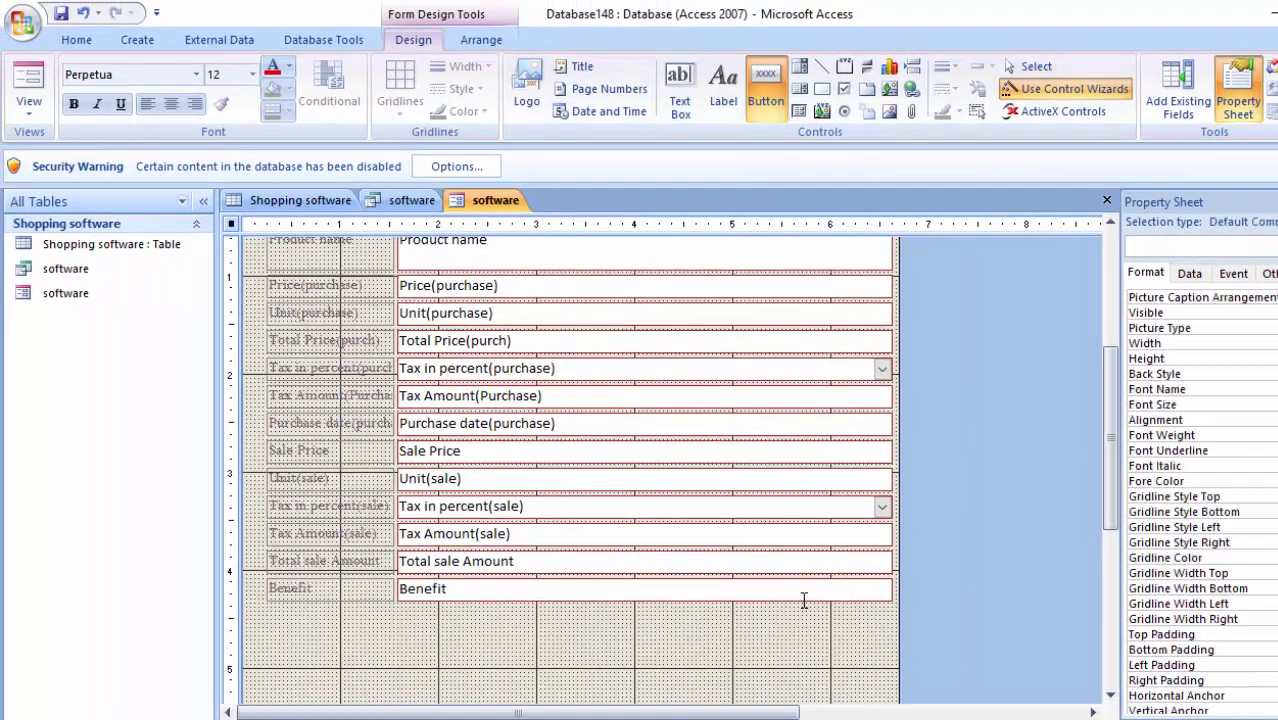
Add an enlarged text button below Benefit that goes to the next record
{"action": "mouse_move", "coordinate": [280, 628]}
{"action": "left_mouse_down"}
{"action": "mouse_move", "coordinate": [332, 660]}
{"action": "mouse_move", "coordinate": [444, 686]}
{"action": "left_mouse_up"}
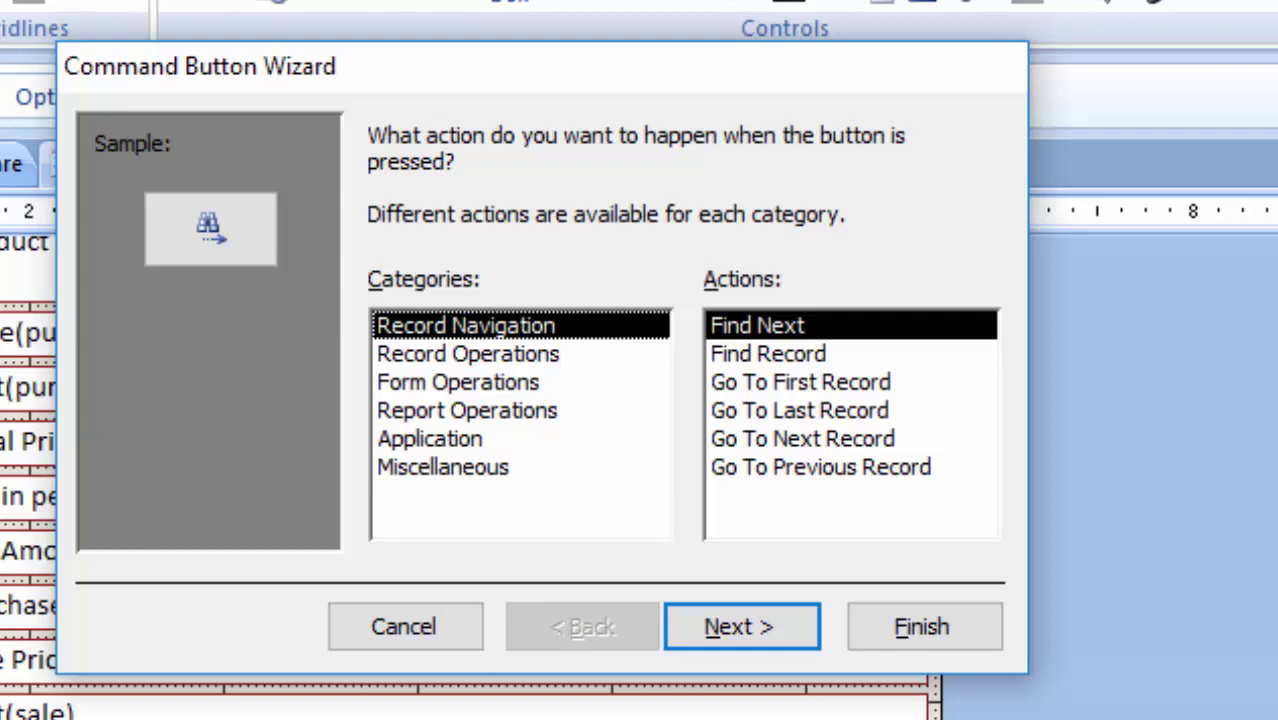
{"action": "left_click", "coordinate": [802, 438]}
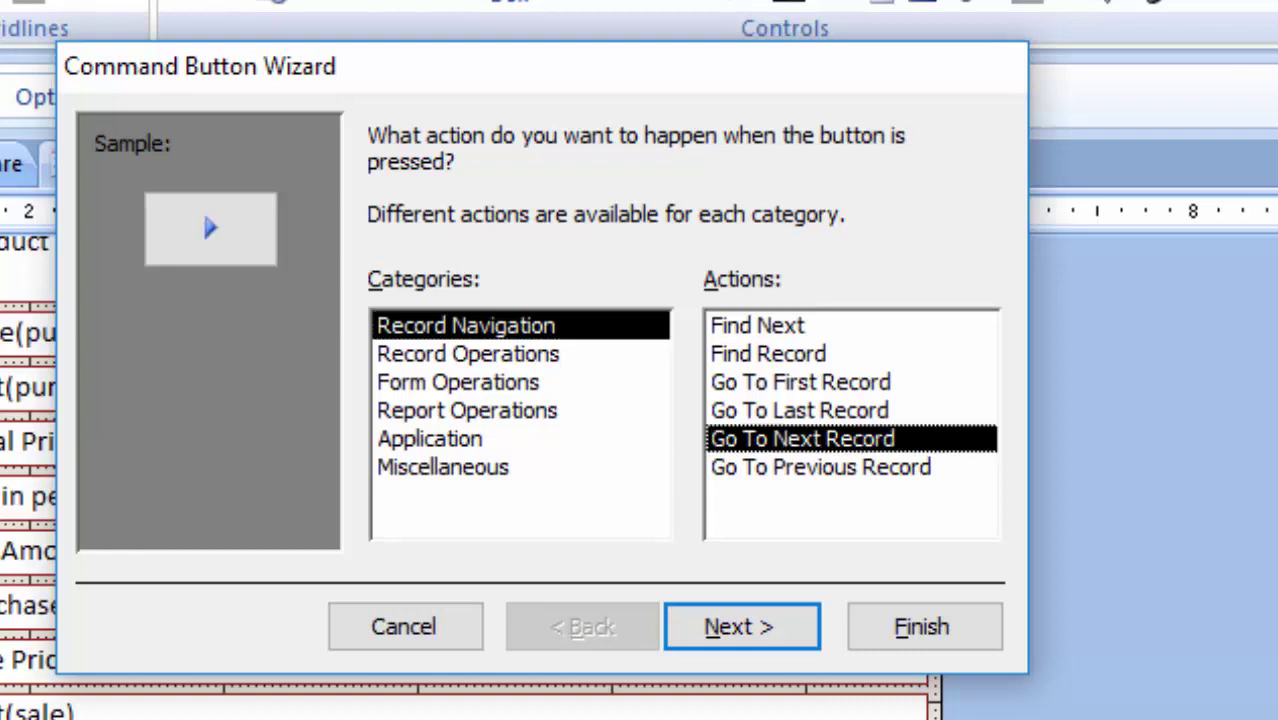
{"action": "left_click", "coordinate": [741, 626]}
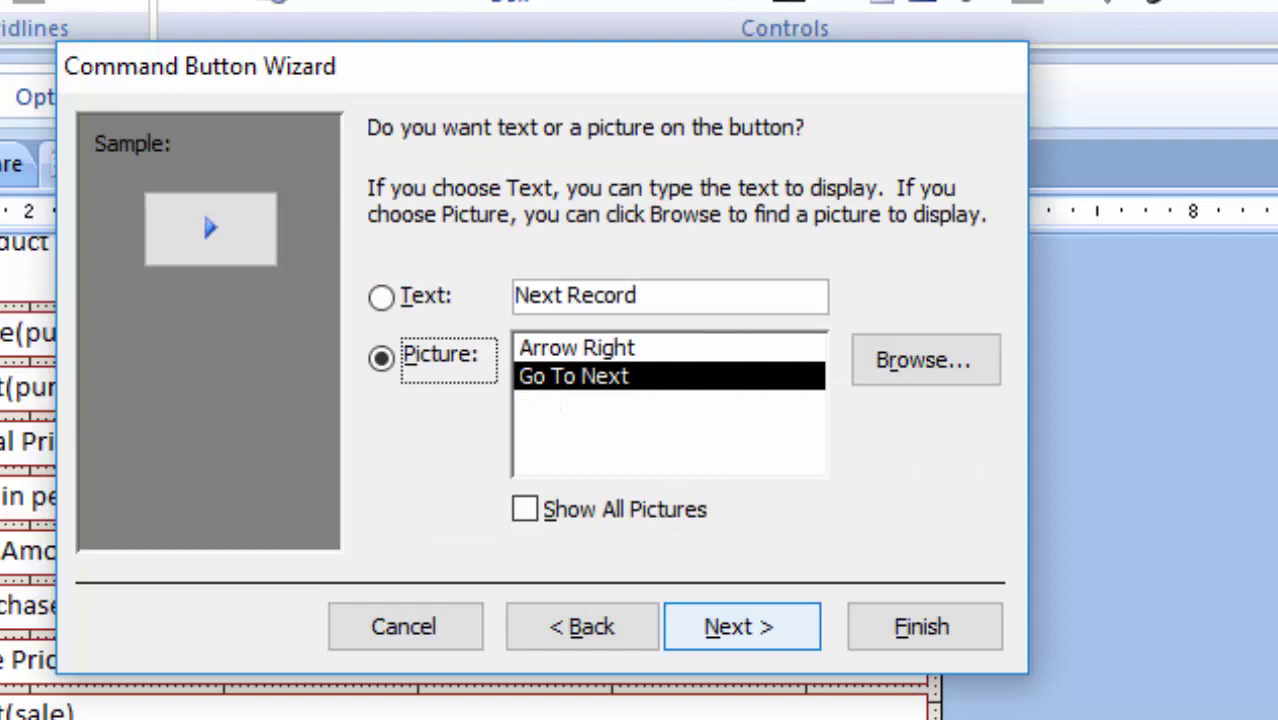
{"action": "left_click", "coordinate": [381, 297]}
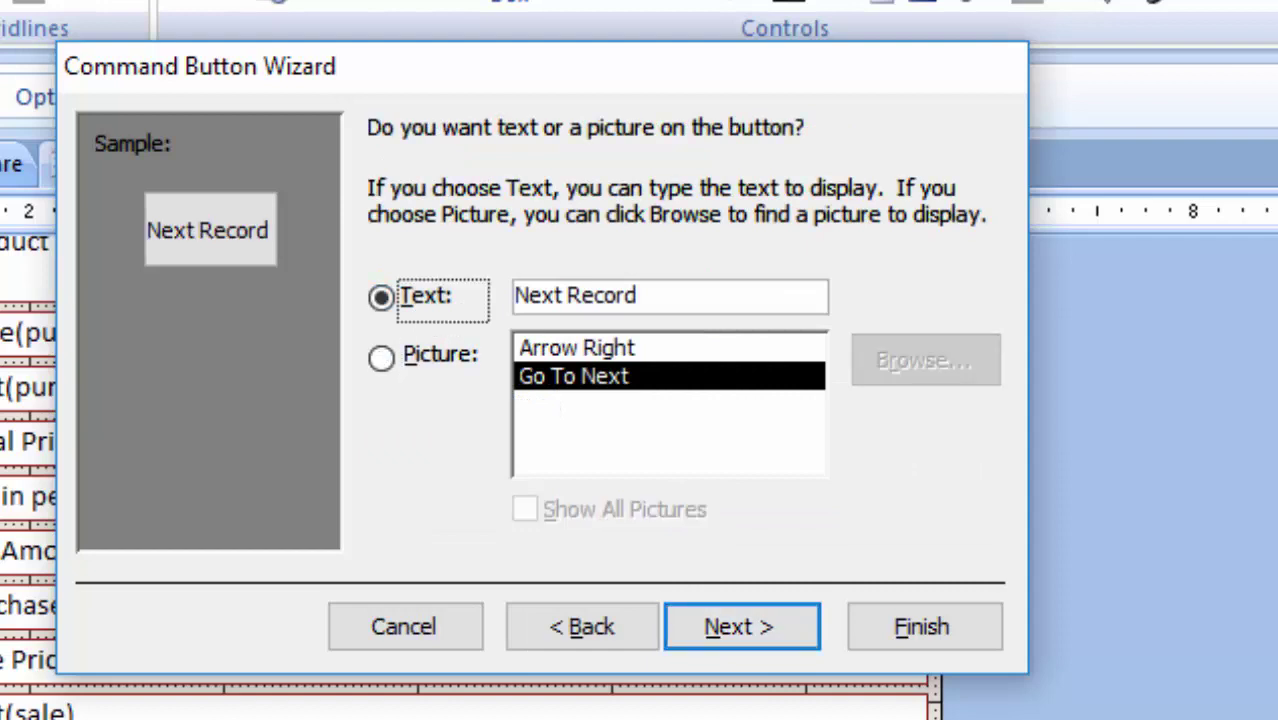
{"action": "left_click", "coordinate": [741, 626]}
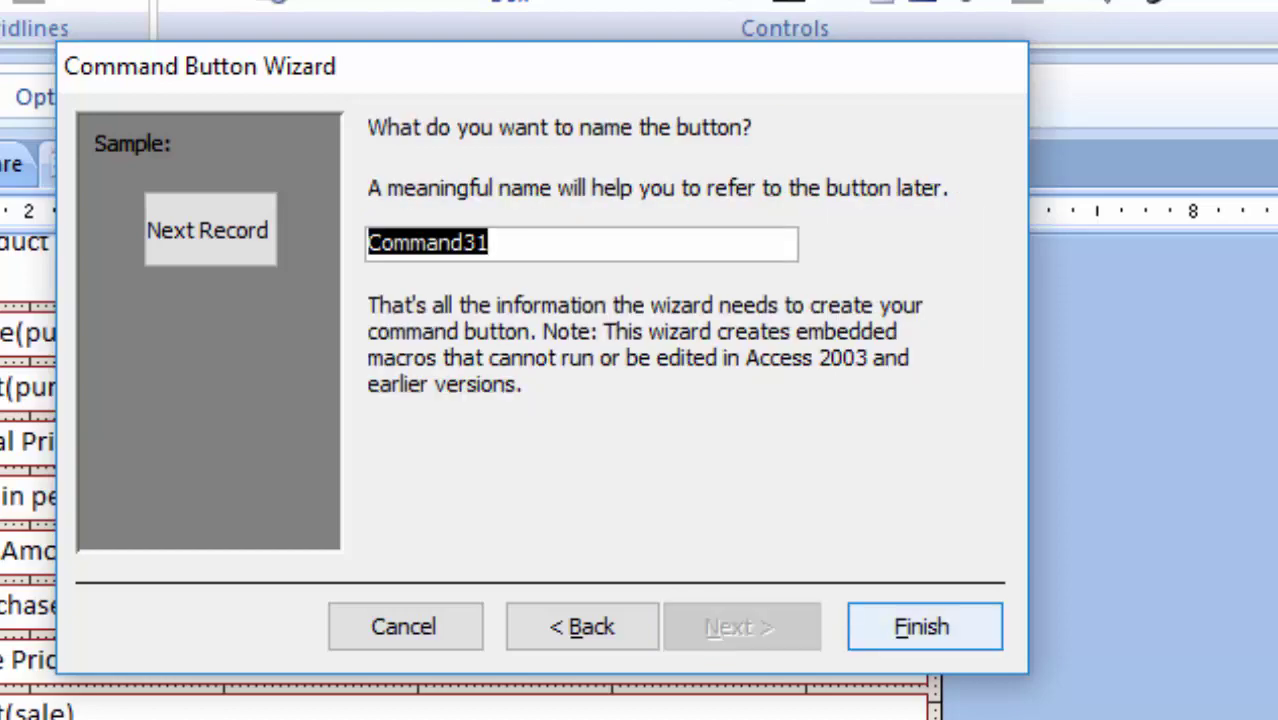
{"action": "left_click", "coordinate": [922, 626]}
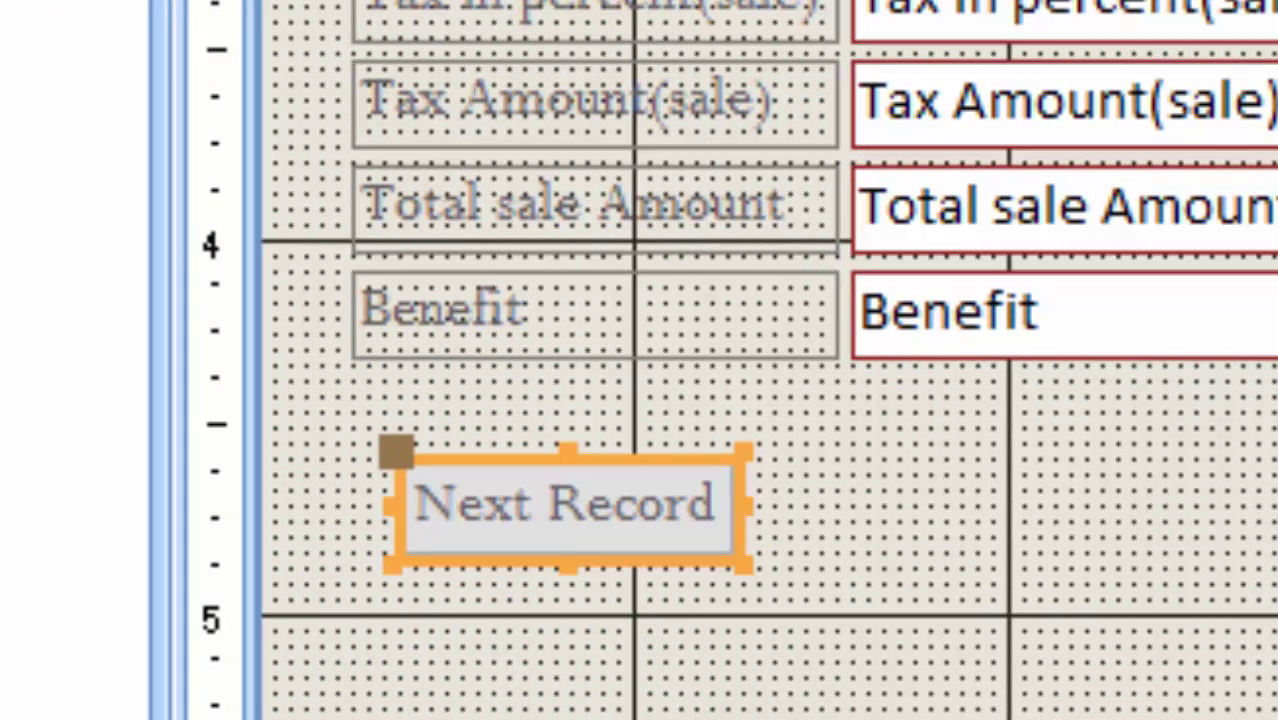
{"action": "left_click_drag", "start_coordinate": [745, 565], "coordinate": [780, 603]}
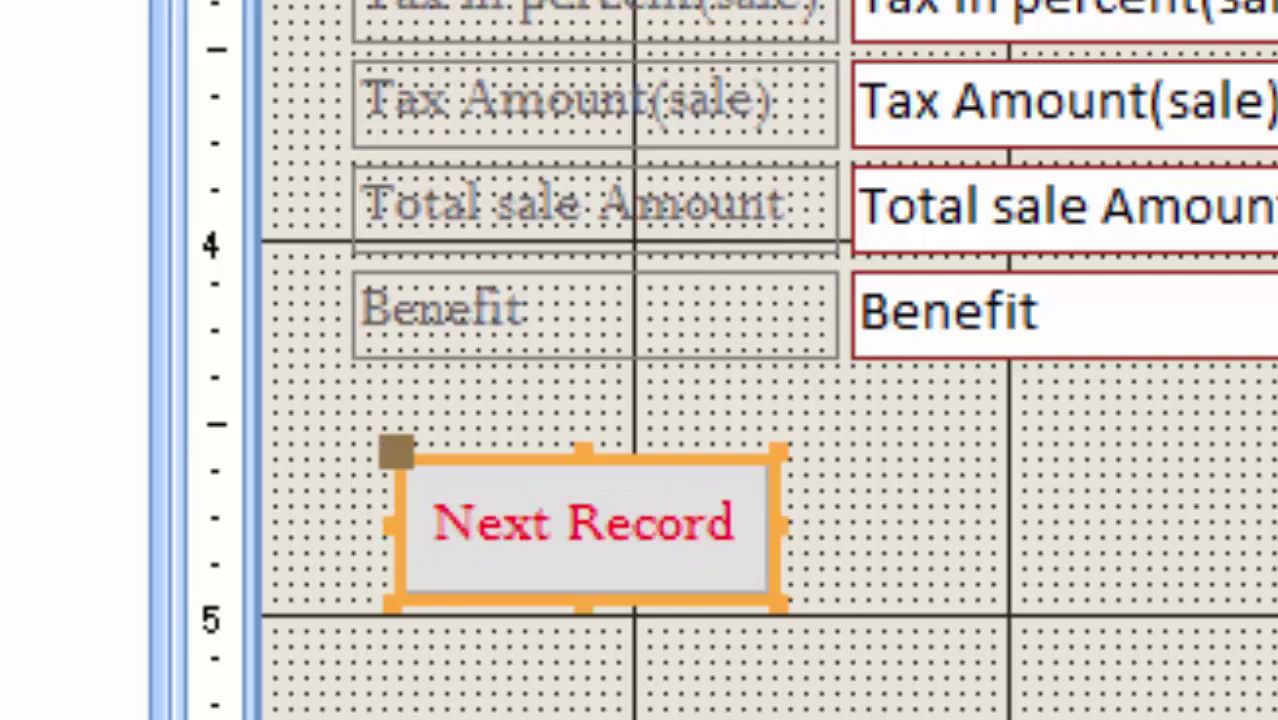
{"action": "key", "text": "Escape"}
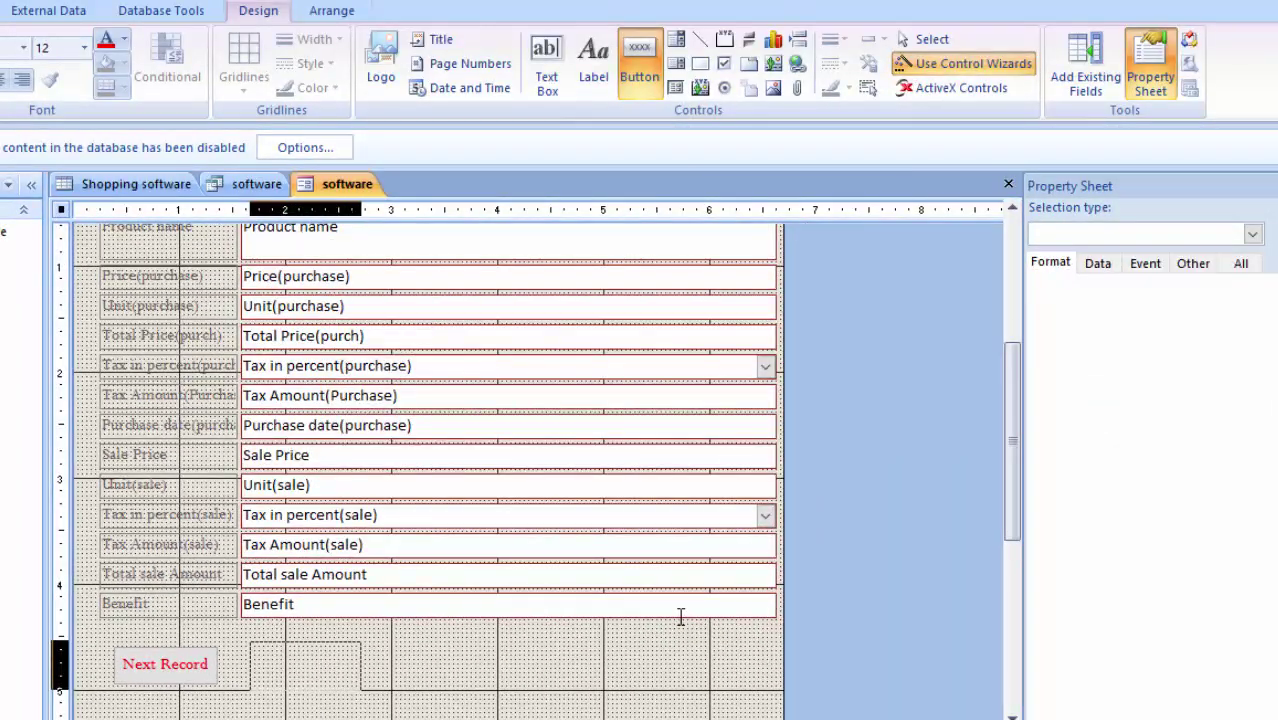
Add a text 'Add Record' button beside Next Record that adds a new record
{"action": "left_click_drag", "start_coordinate": [249, 640], "coordinate": [353, 688]}
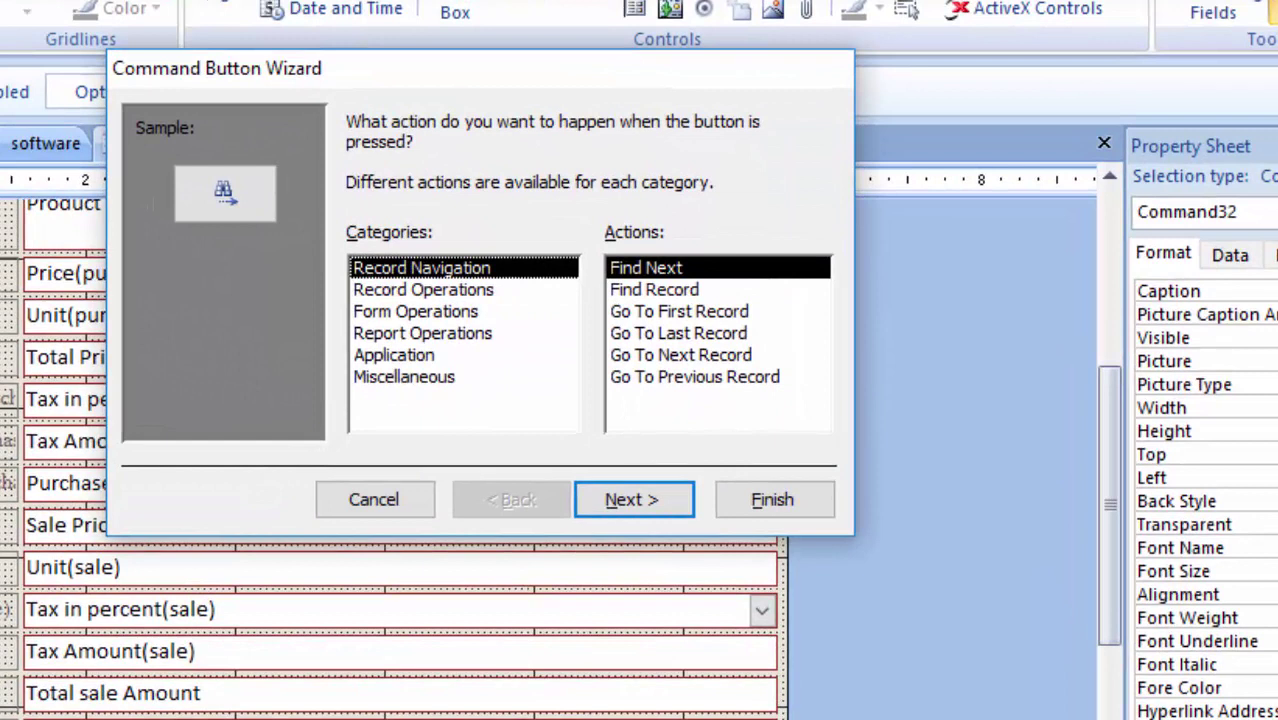
{"action": "left_click", "coordinate": [423, 289]}
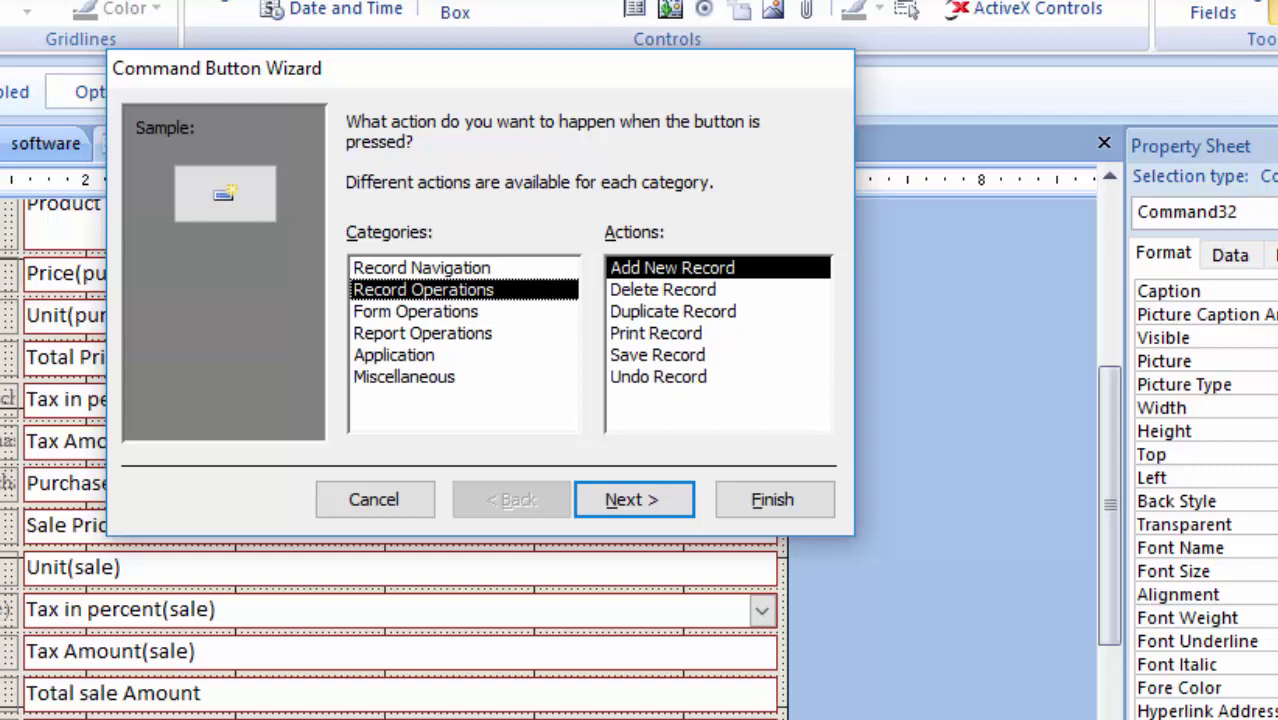
{"action": "left_click", "coordinate": [415, 311]}
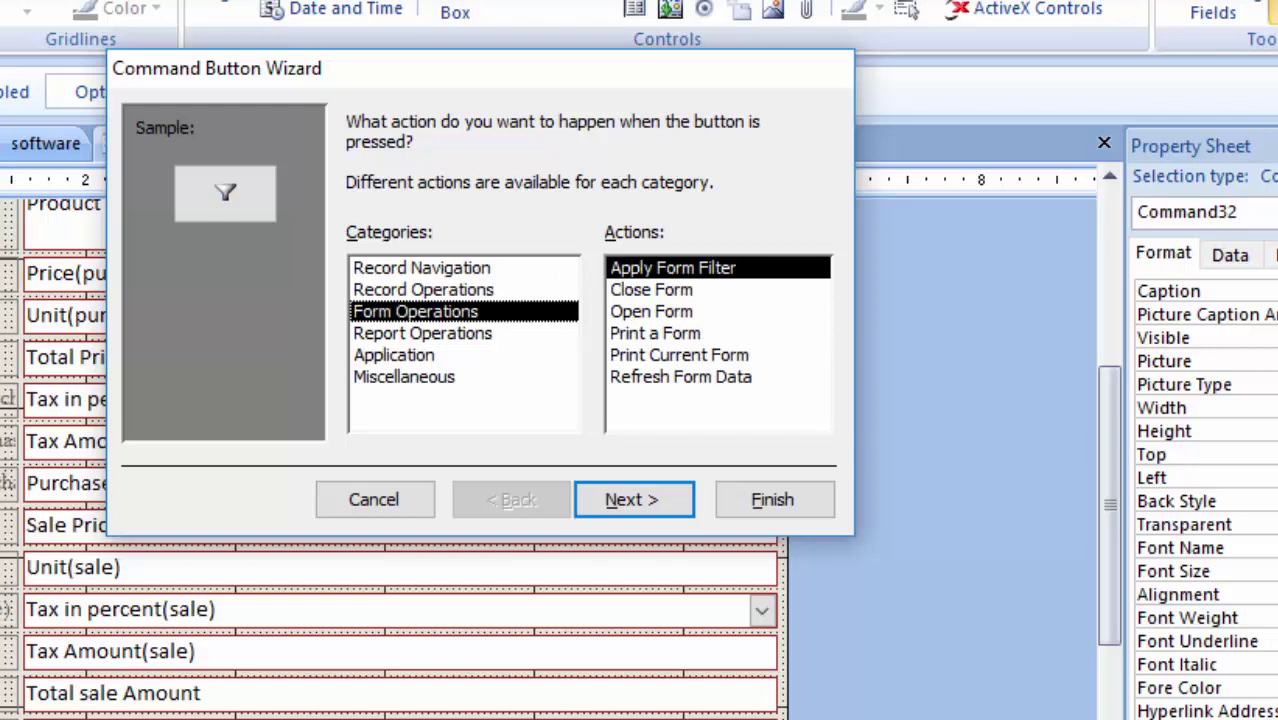
{"action": "left_click", "coordinate": [422, 333]}
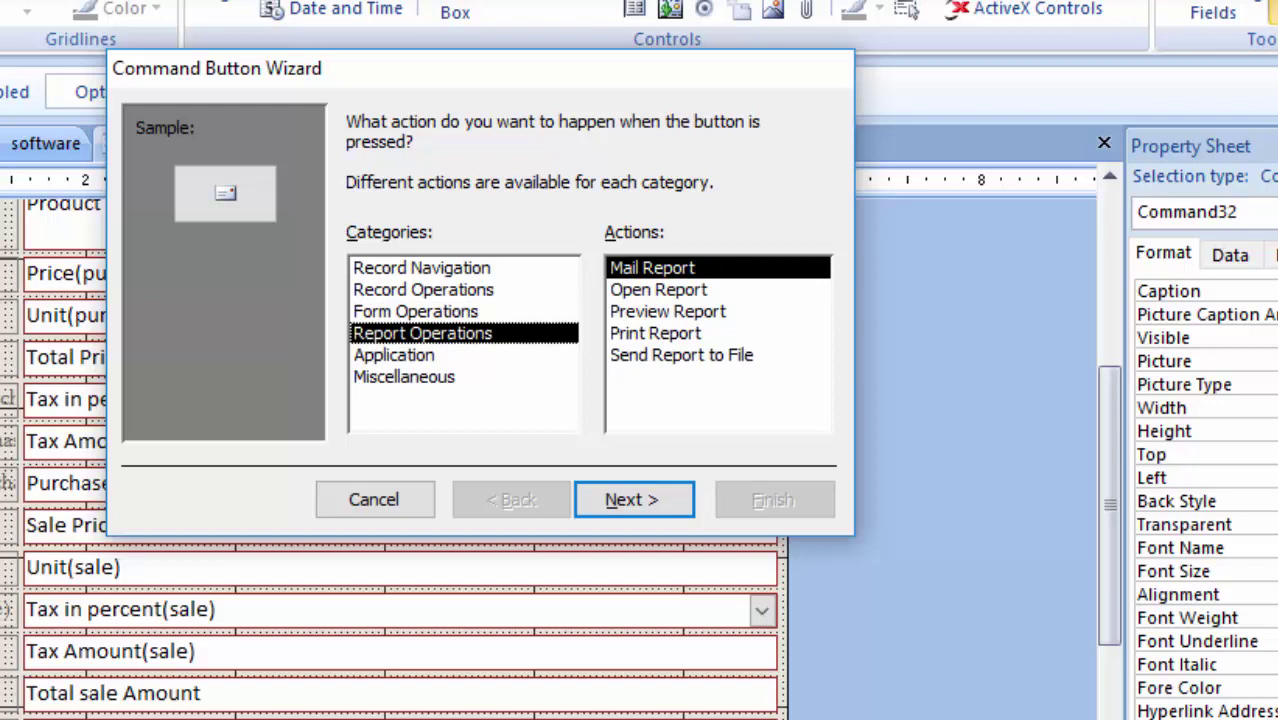
{"action": "left_click", "coordinate": [415, 311]}
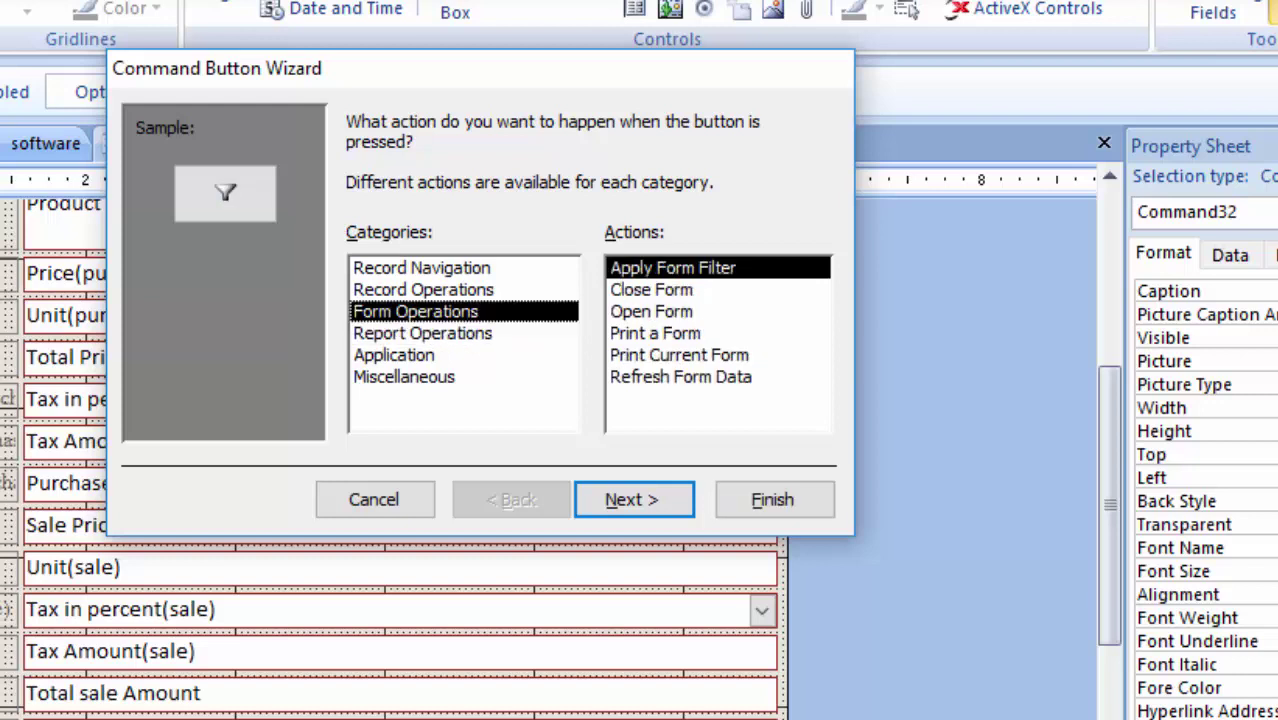
{"action": "left_click", "coordinate": [423, 289]}
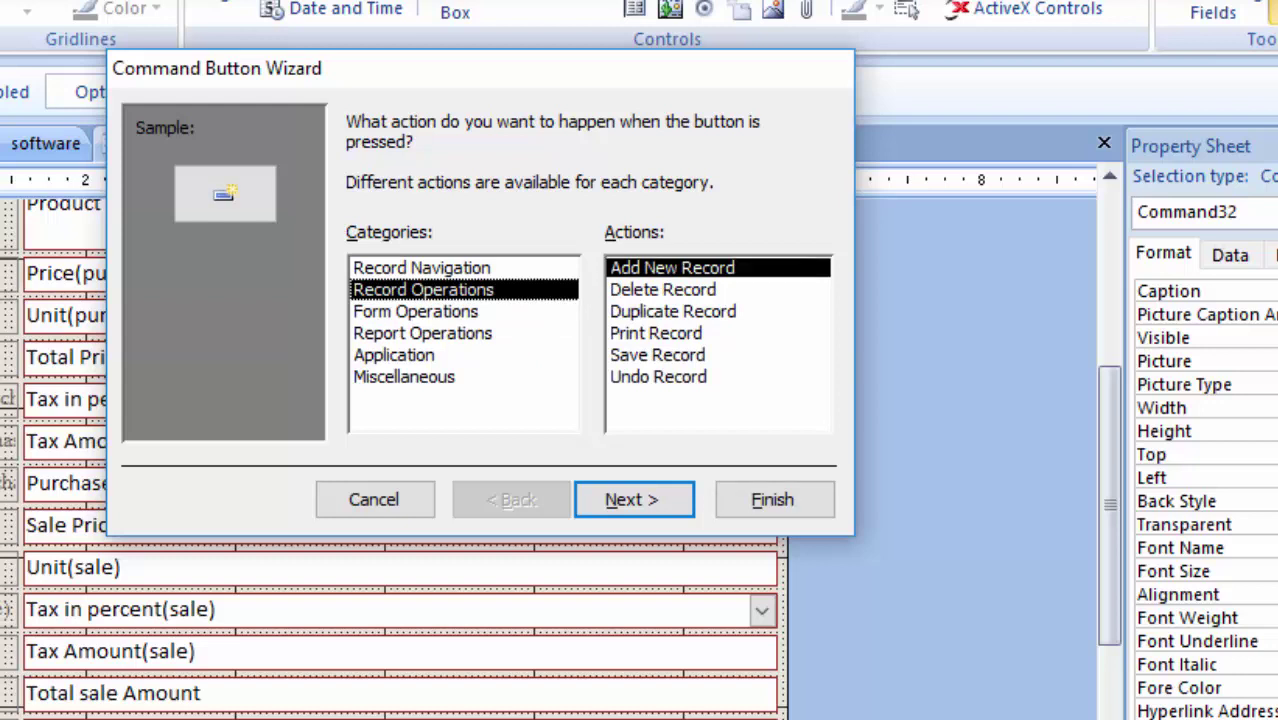
{"action": "left_click", "coordinate": [662, 289]}
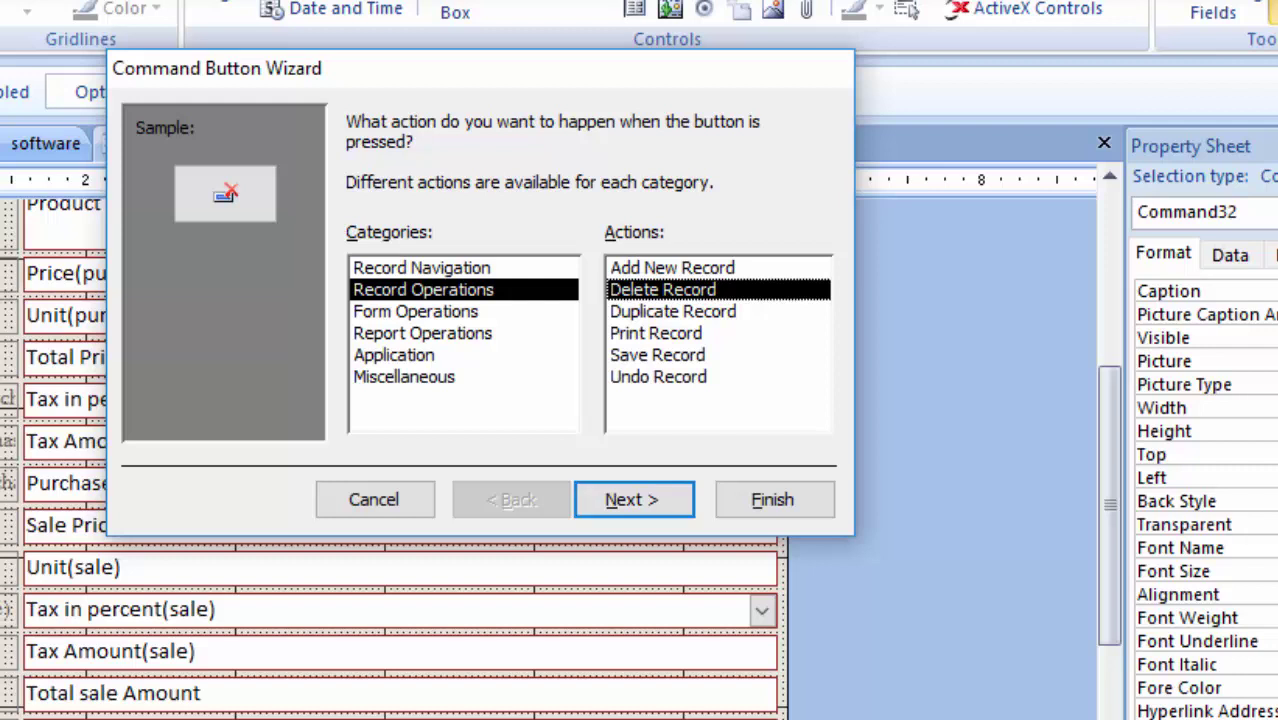
{"action": "left_click", "coordinate": [671, 267]}
{"action": "left_click", "coordinate": [634, 499]}
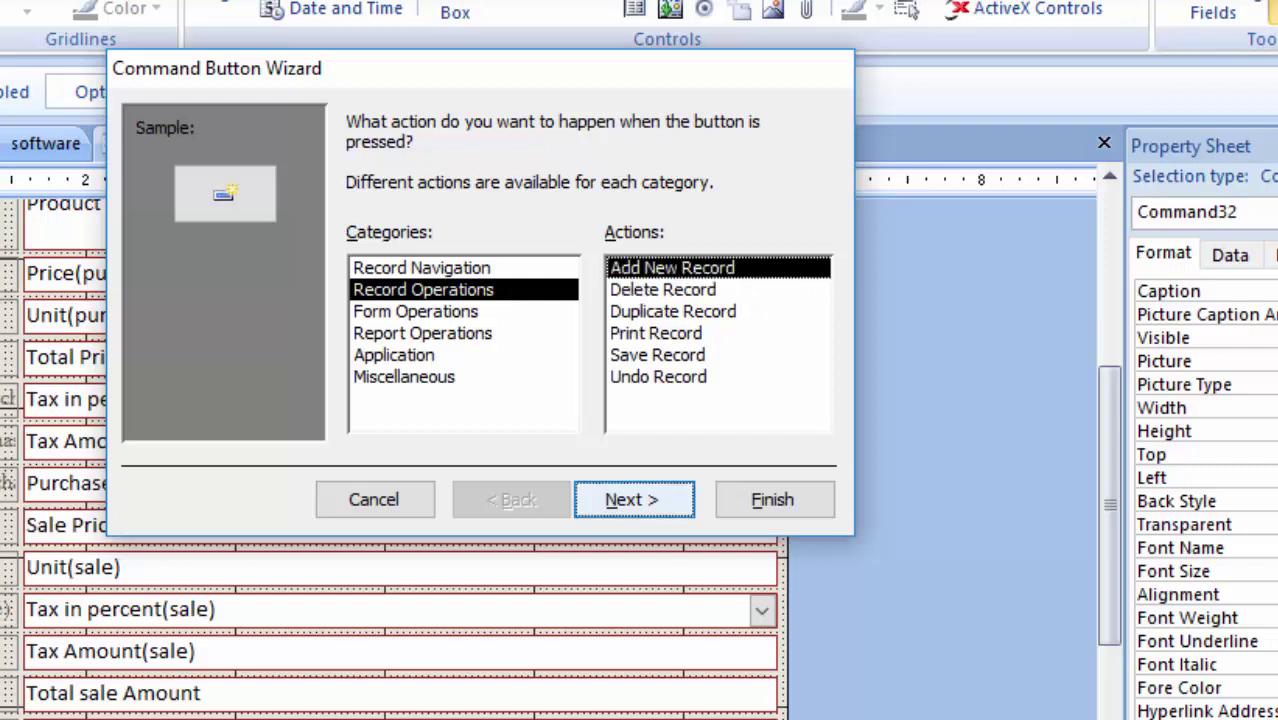
{"action": "left_click", "coordinate": [357, 245]}
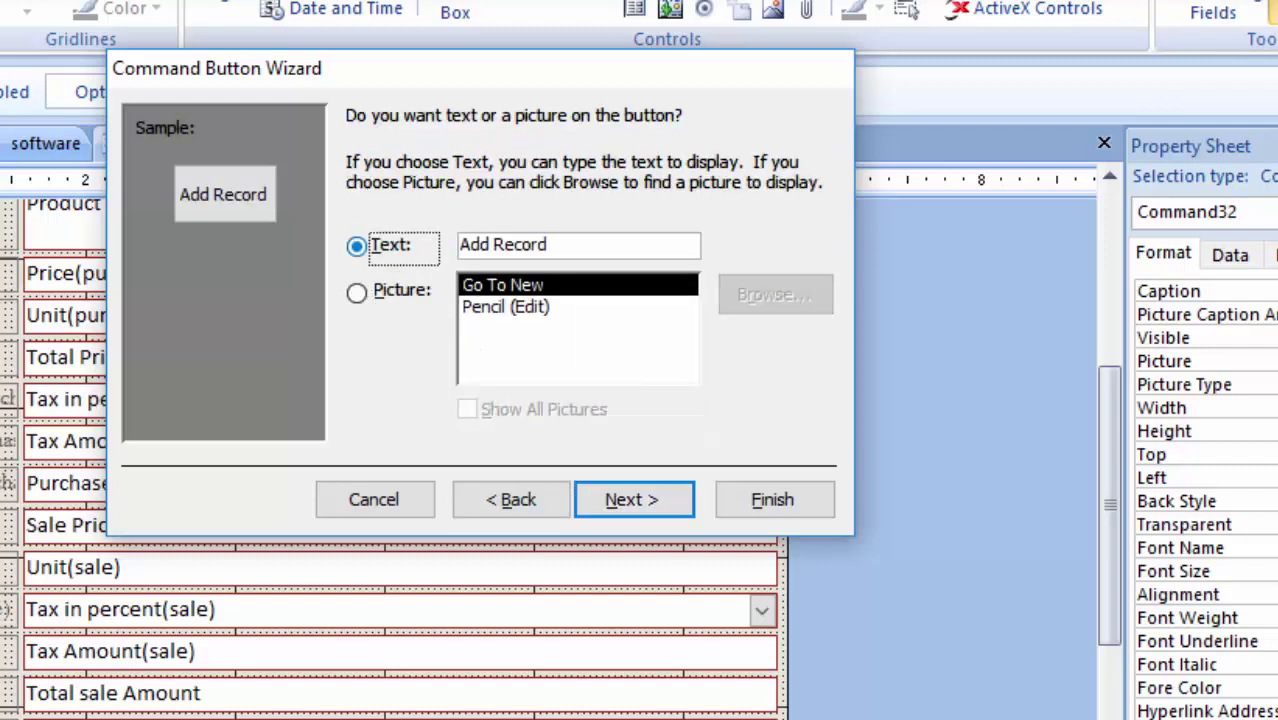
{"action": "left_click", "coordinate": [634, 499]}
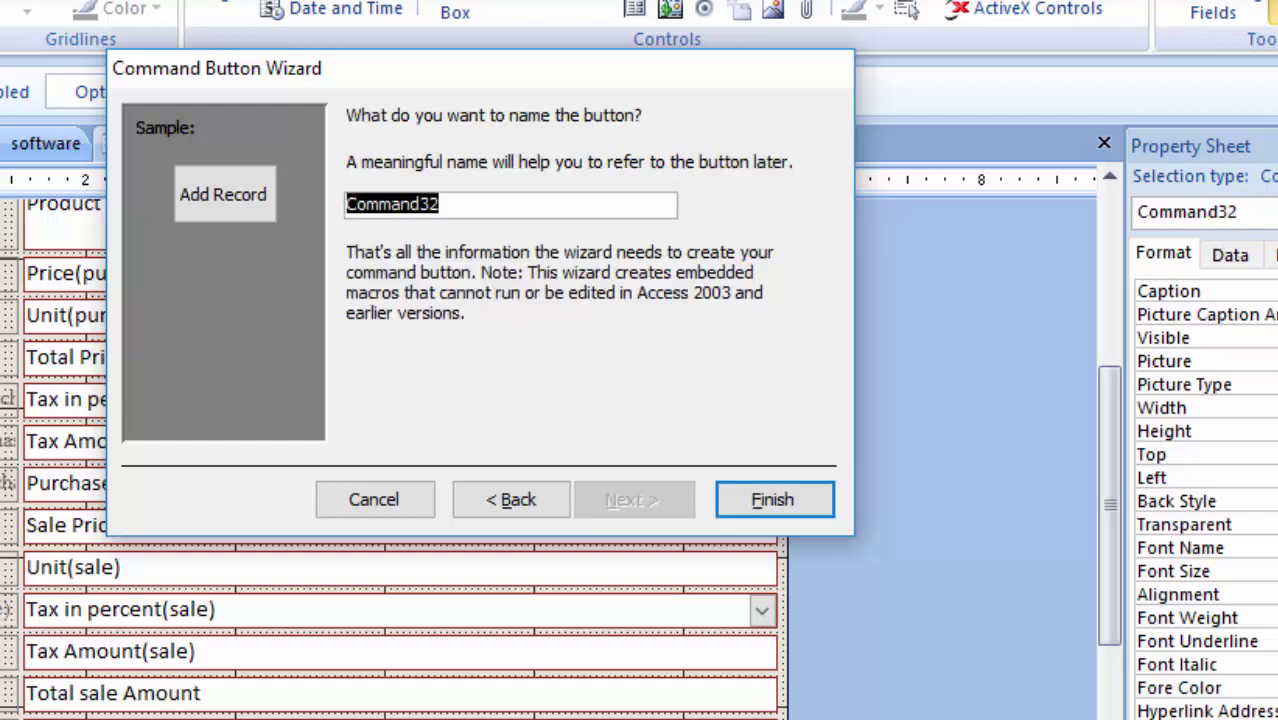
{"action": "left_click", "coordinate": [772, 499]}
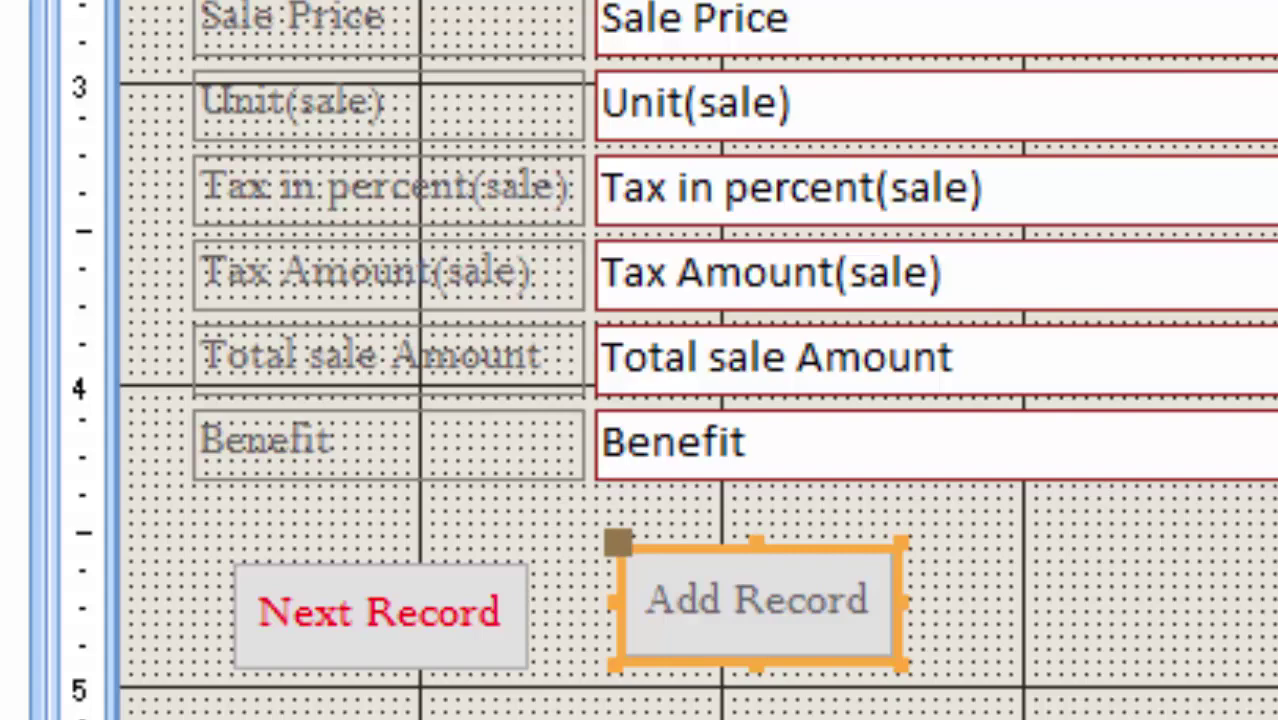
Make the Add Record caption red and lower the button two nudges
{"action": "left_click", "coordinate": [870, 600]}
{"action": "left_click_drag", "start_coordinate": [870, 600], "coordinate": [645, 600]}
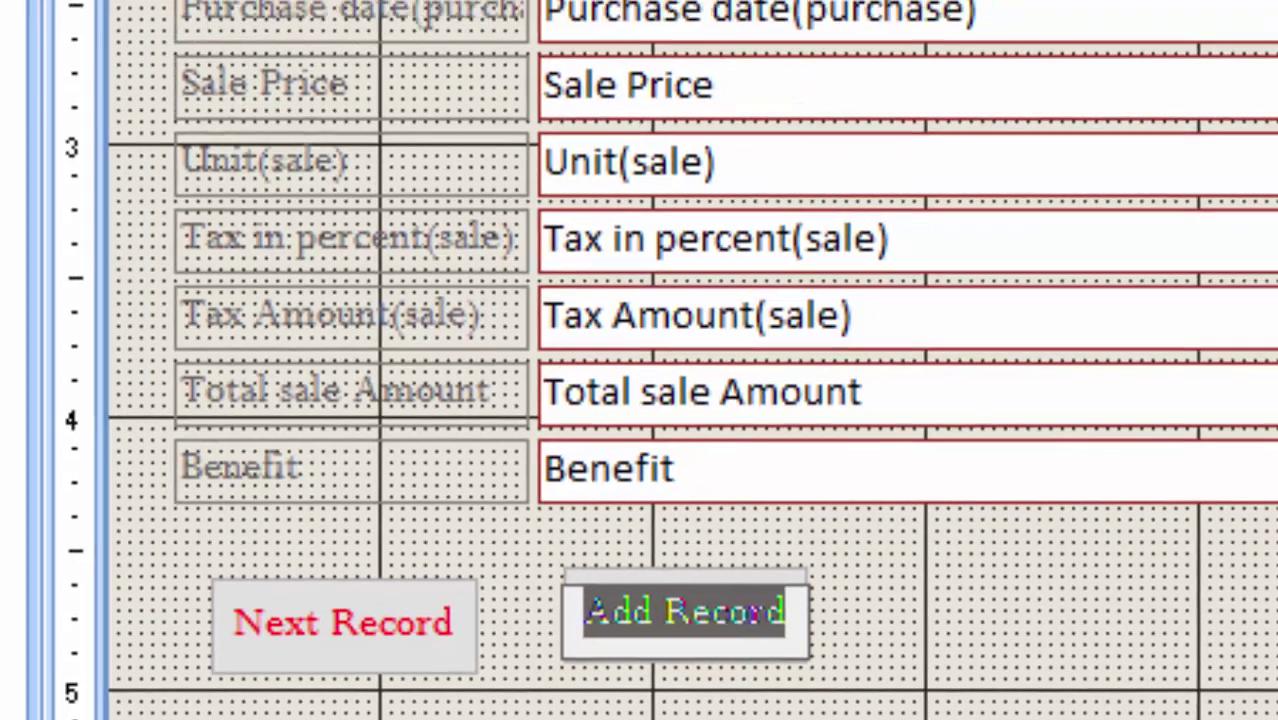
{"action": "key", "text": "Return"}
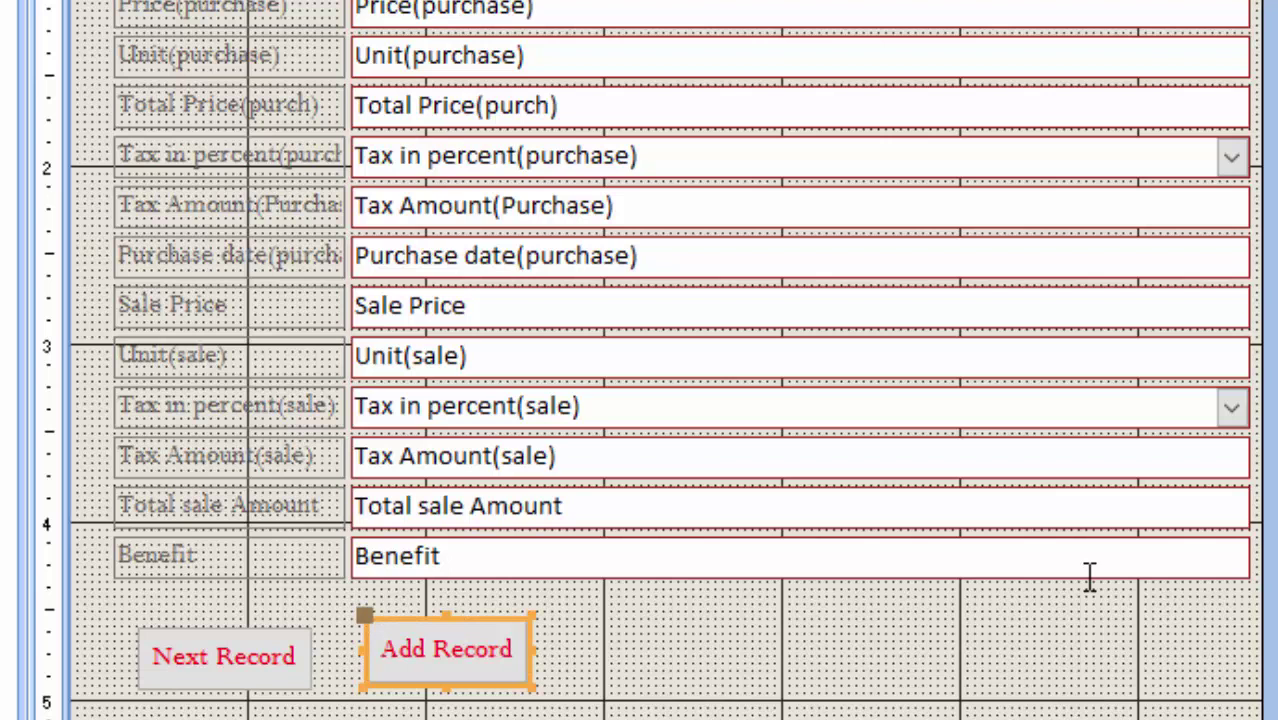
{"action": "key", "text": "Down"}
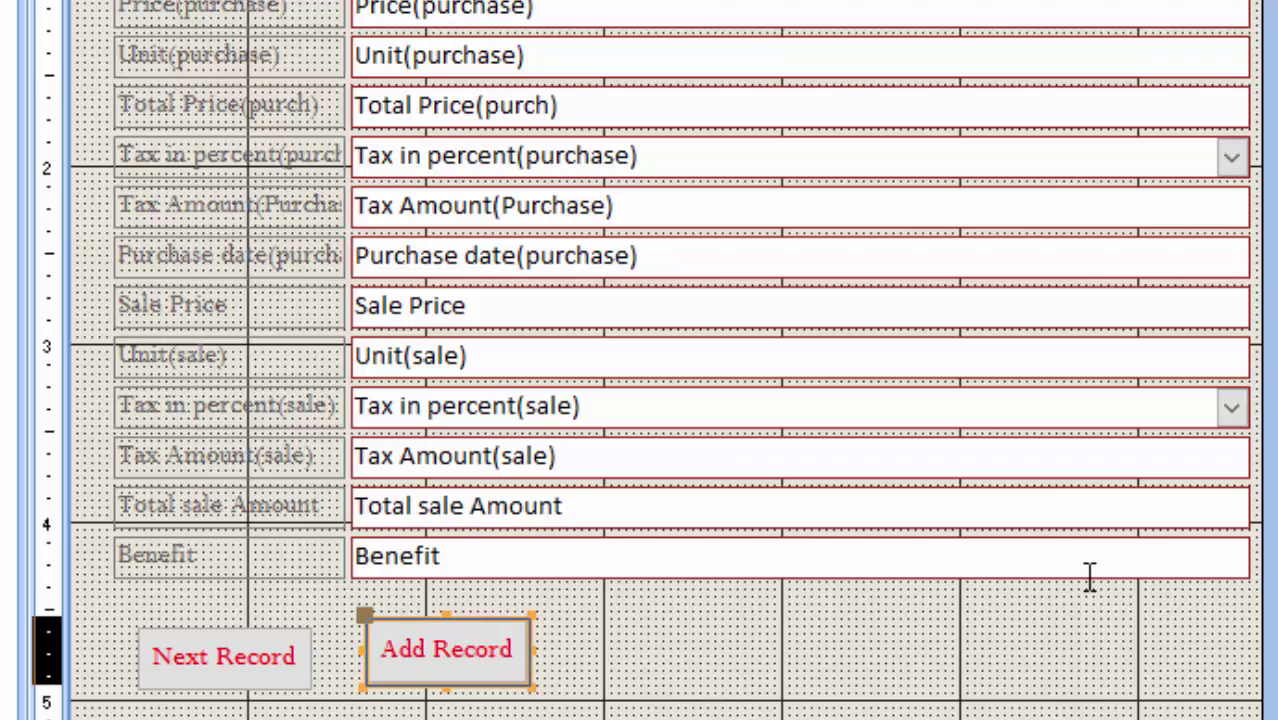
{"action": "key", "text": "Down"}
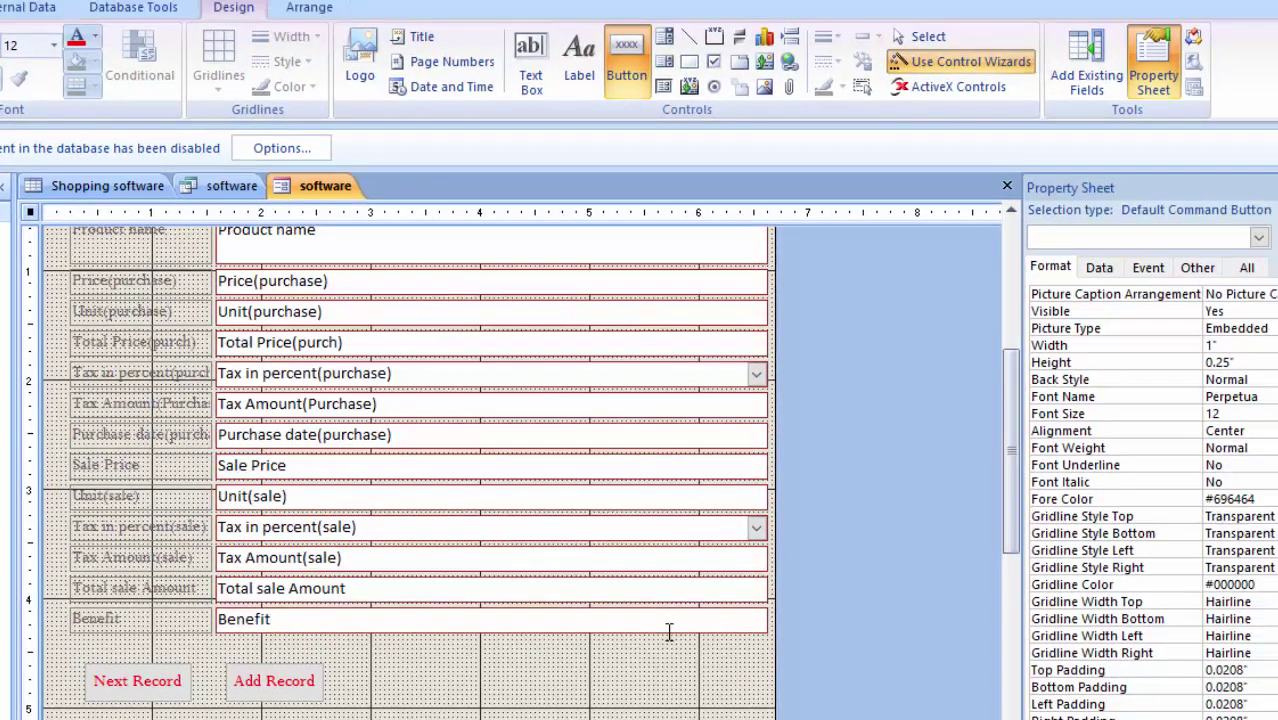
Add a text button right of Add Record that goes to the previous record
{"action": "left_click", "coordinate": [669, 631]}
{"action": "left_click_drag", "start_coordinate": [389, 651], "coordinate": [434, 690]}
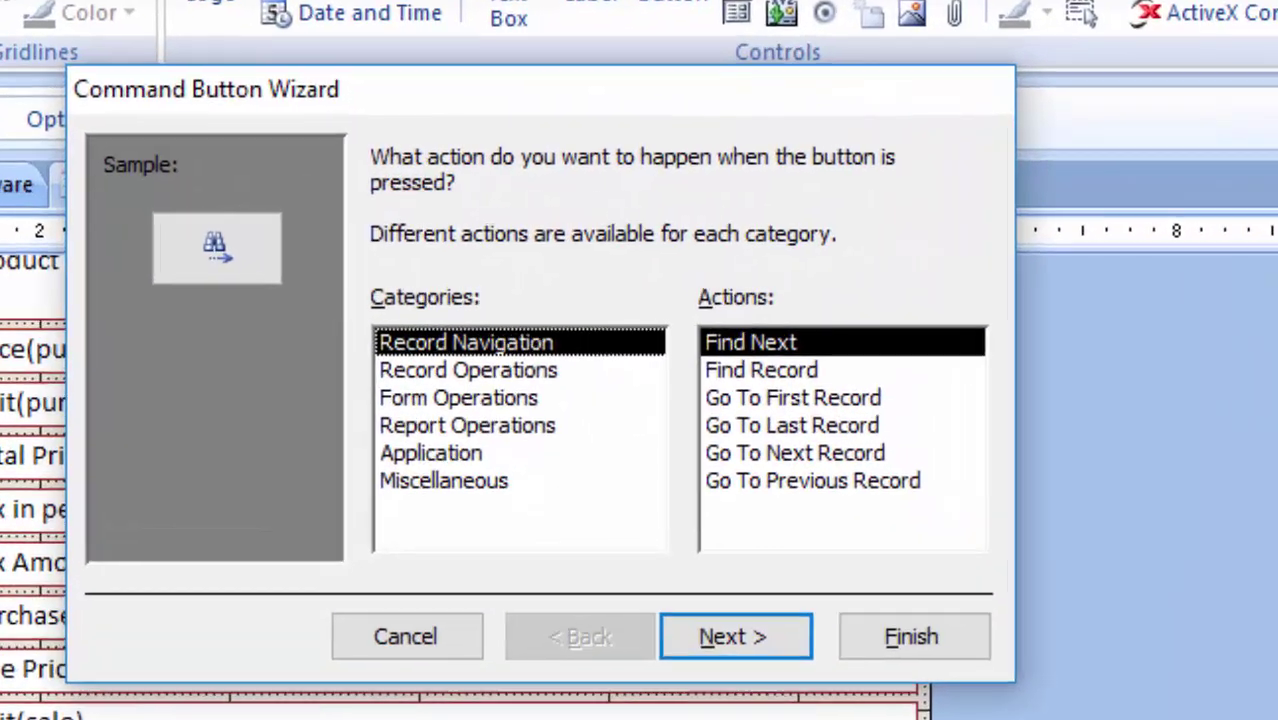
{"action": "left_click", "coordinate": [816, 484]}
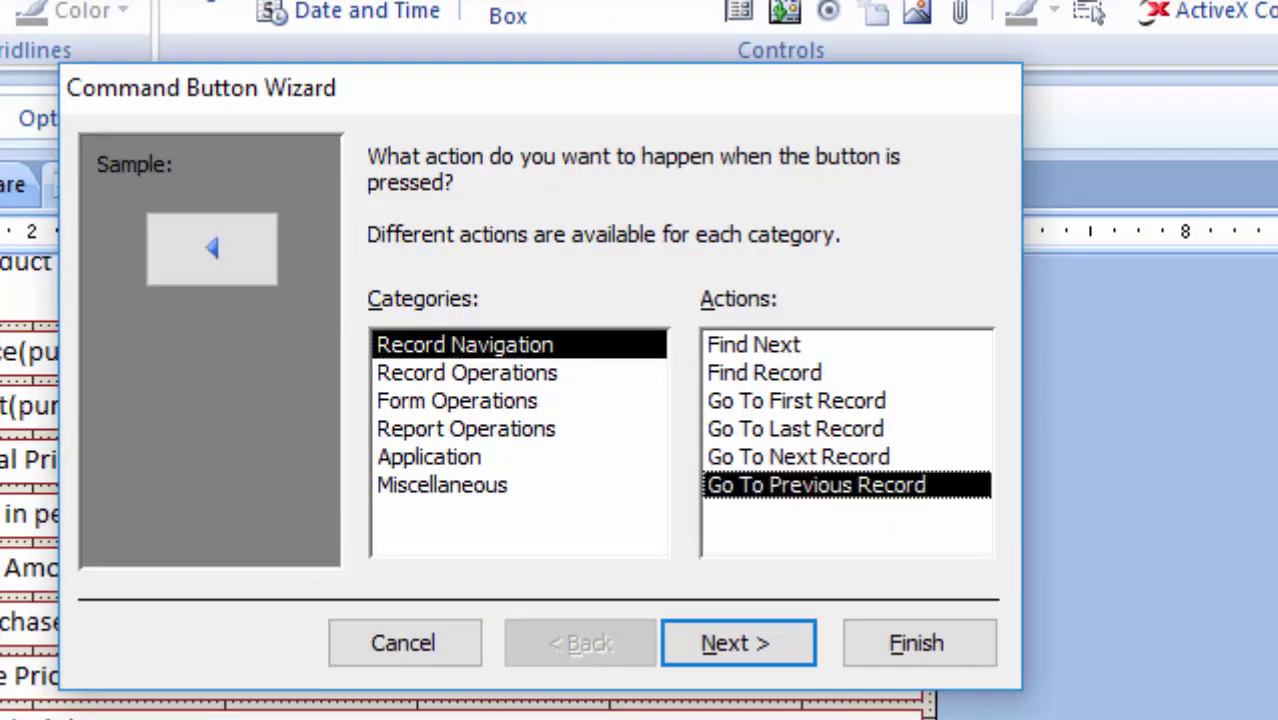
{"action": "left_click", "coordinate": [737, 643]}
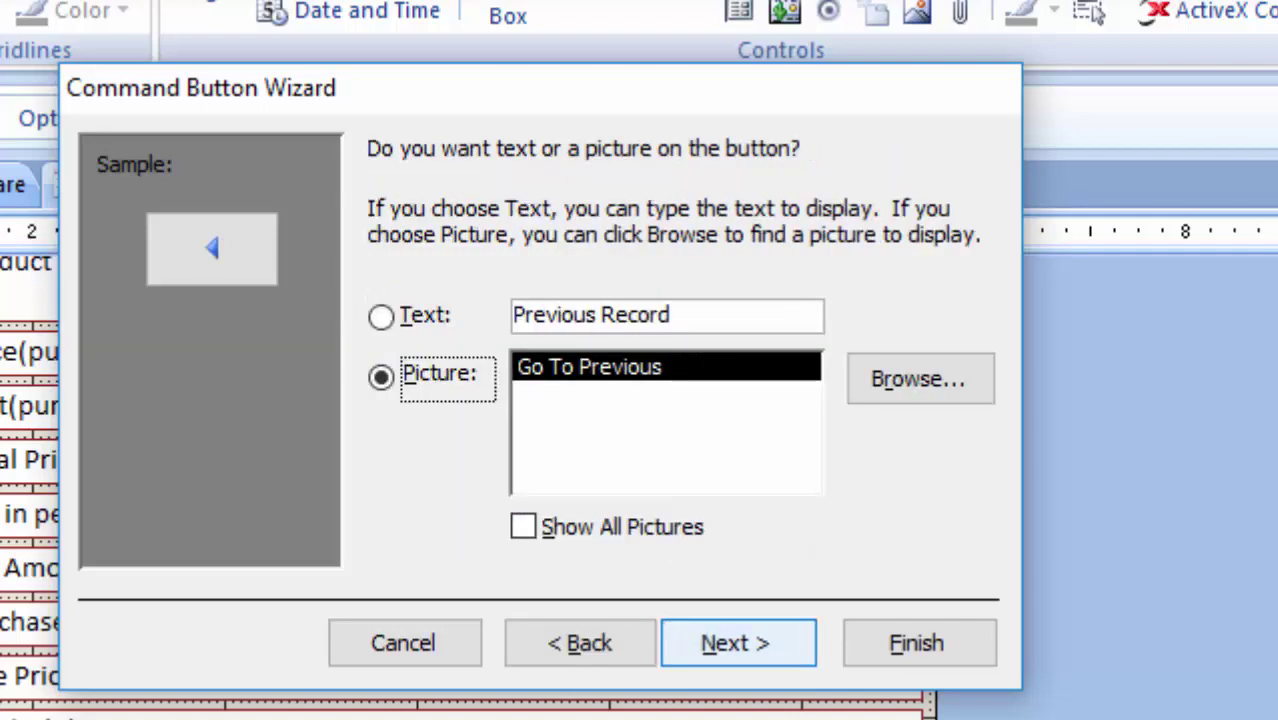
{"action": "left_click", "coordinate": [381, 316]}
{"action": "left_click", "coordinate": [737, 643]}
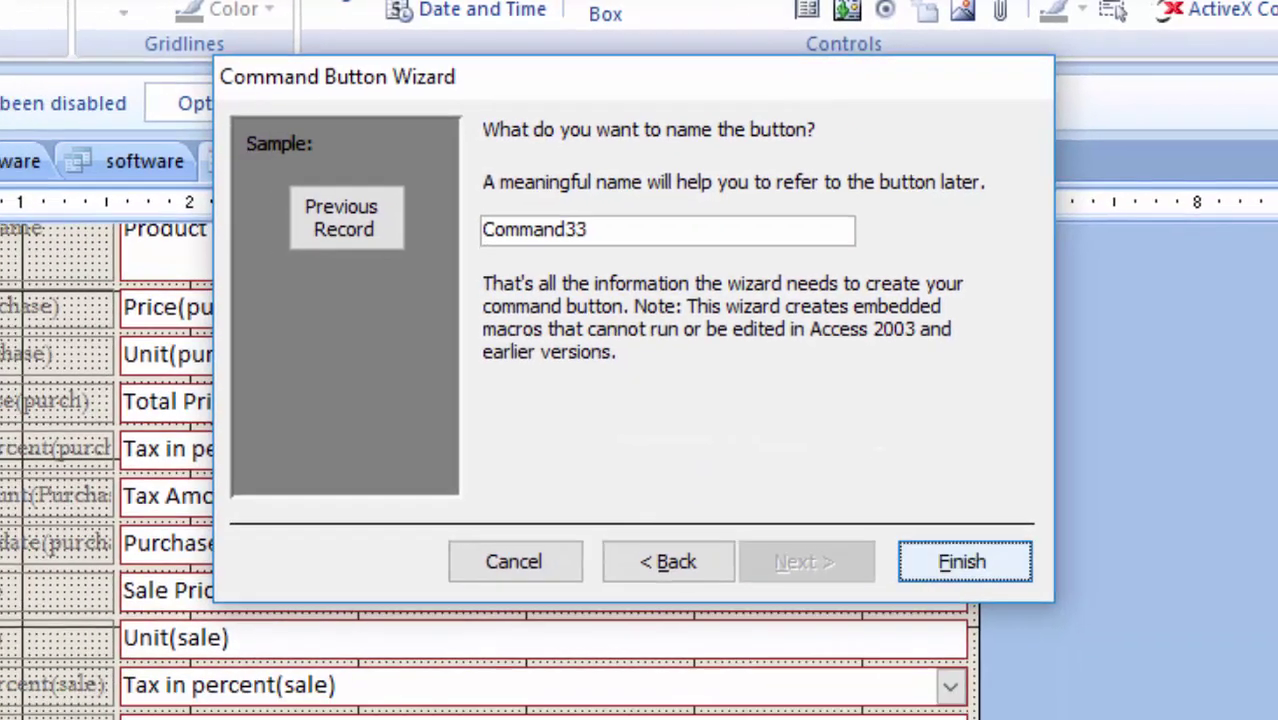
{"action": "left_click", "coordinate": [962, 561]}
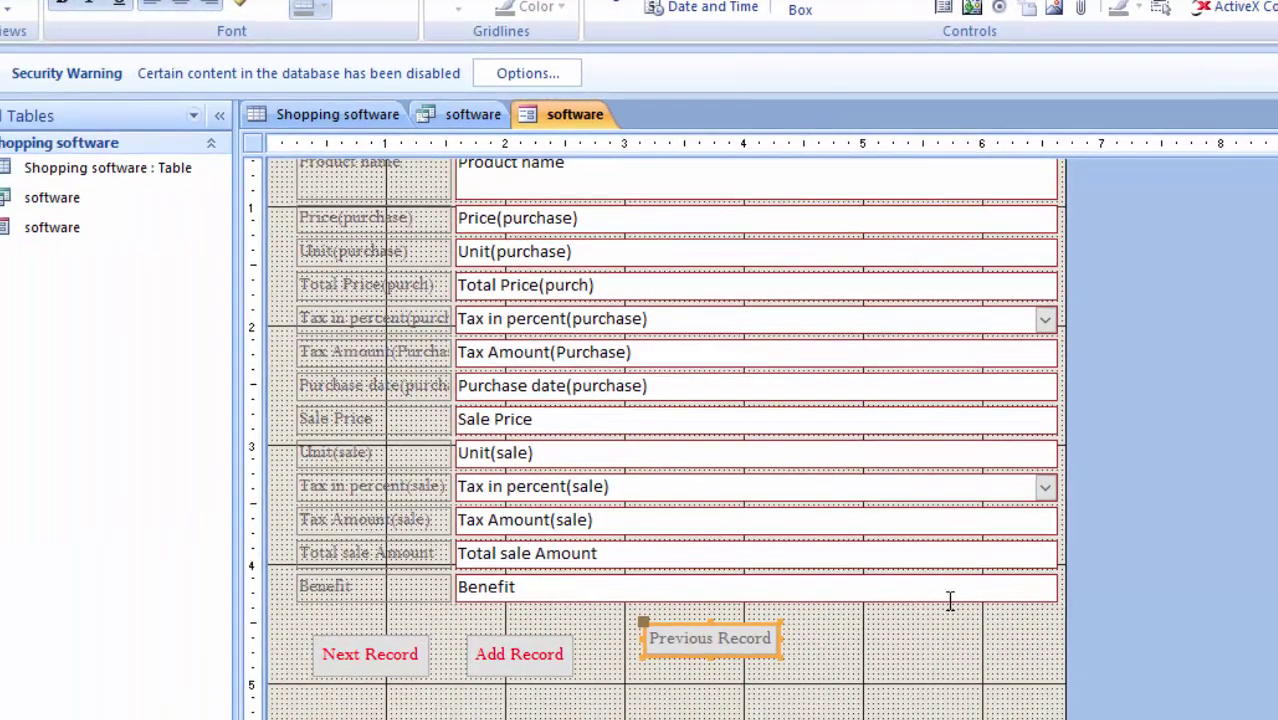
Lower, bold and widen the Previous Record button, shortening its caption to 'Previous'
{"action": "key", "text": "Down"}
{"action": "key", "text": "Down"}
{"action": "key", "text": "Down"}
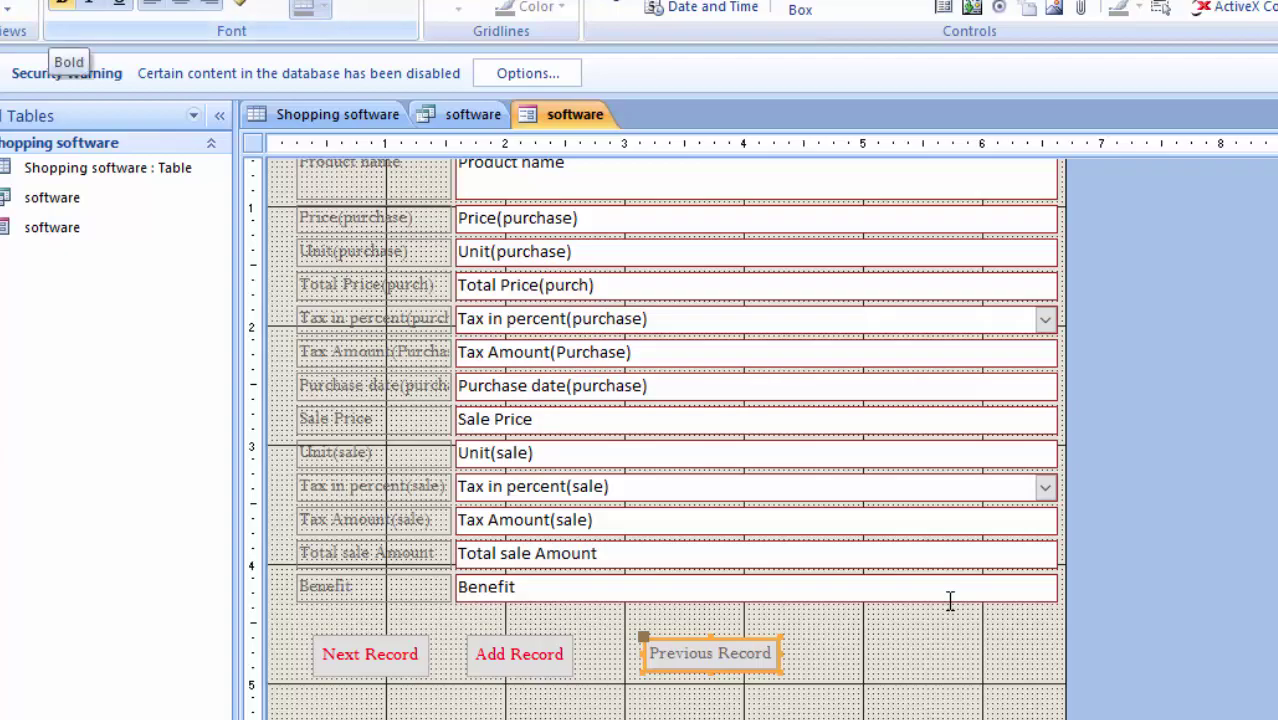
{"action": "left_click", "coordinate": [62, 2]}
{"action": "key", "text": "F2"}
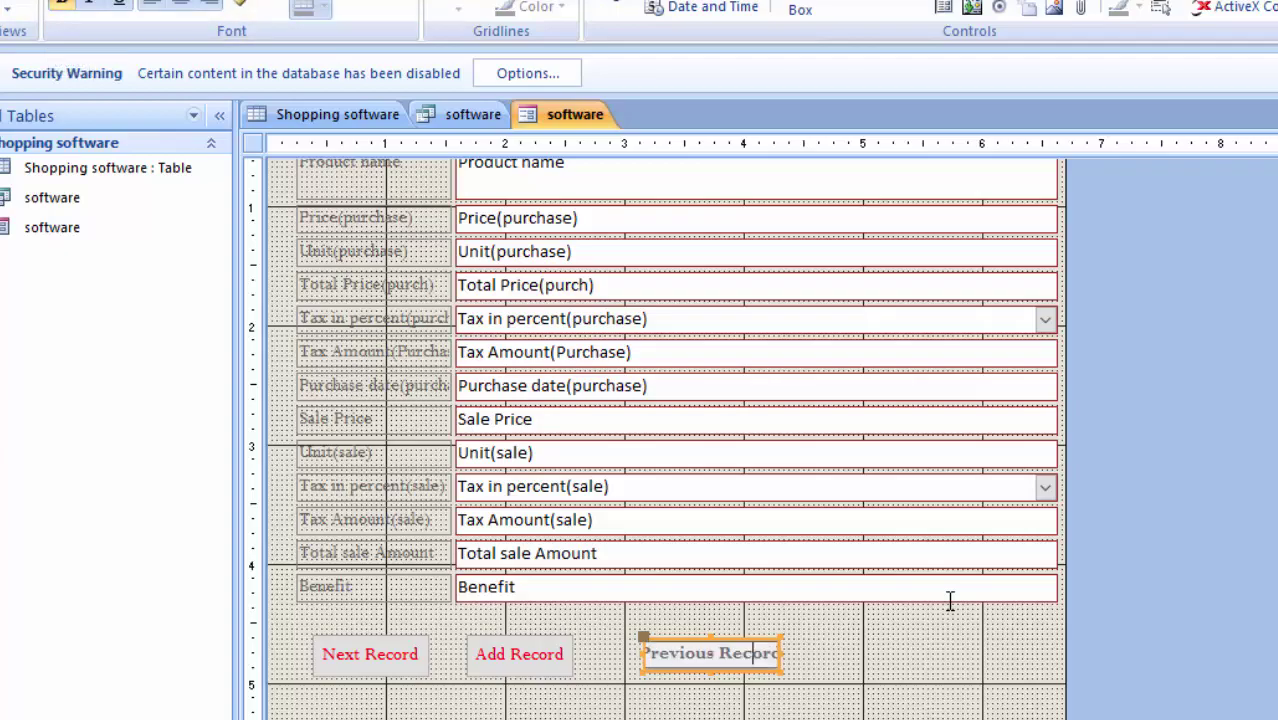
{"action": "key", "text": "shift+Left"}
{"action": "key", "text": "shift+Left"}
{"action": "key", "text": "shift+Left"}
{"action": "key", "text": "shift+Left"}
{"action": "key", "text": "shift+Left"}
{"action": "key", "text": "shift+Left"}
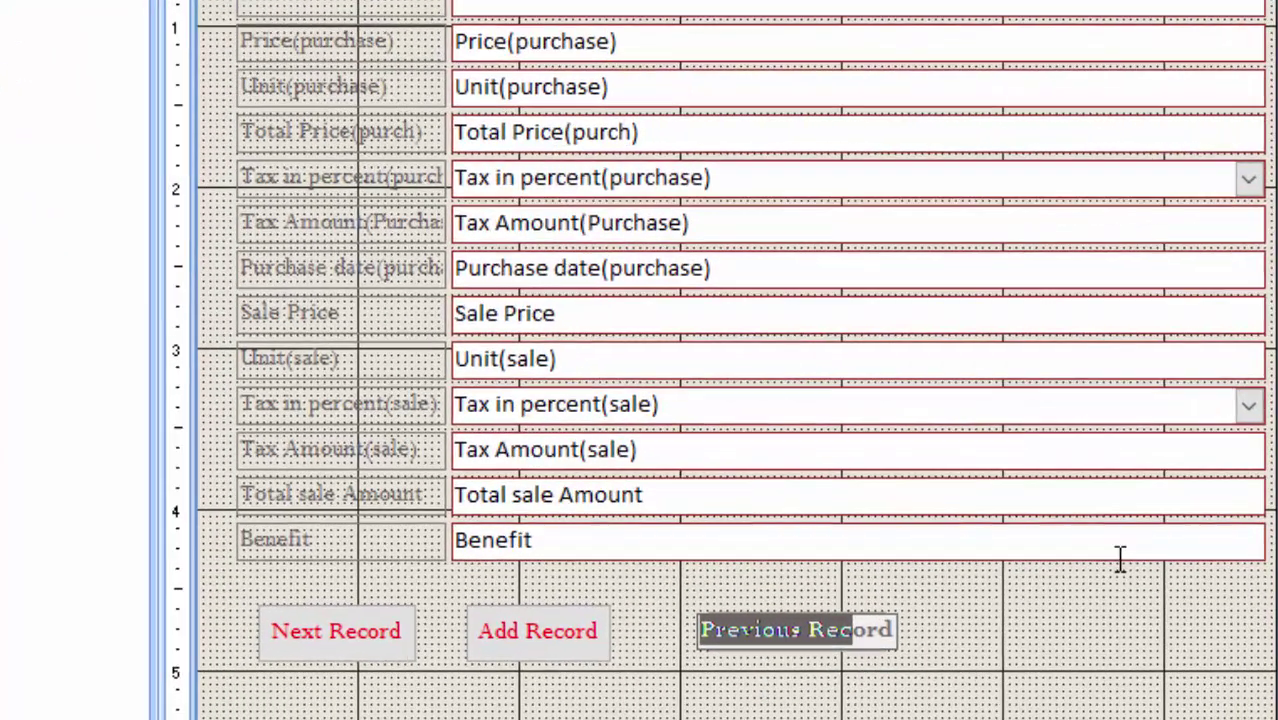
{"action": "key", "text": "Return"}
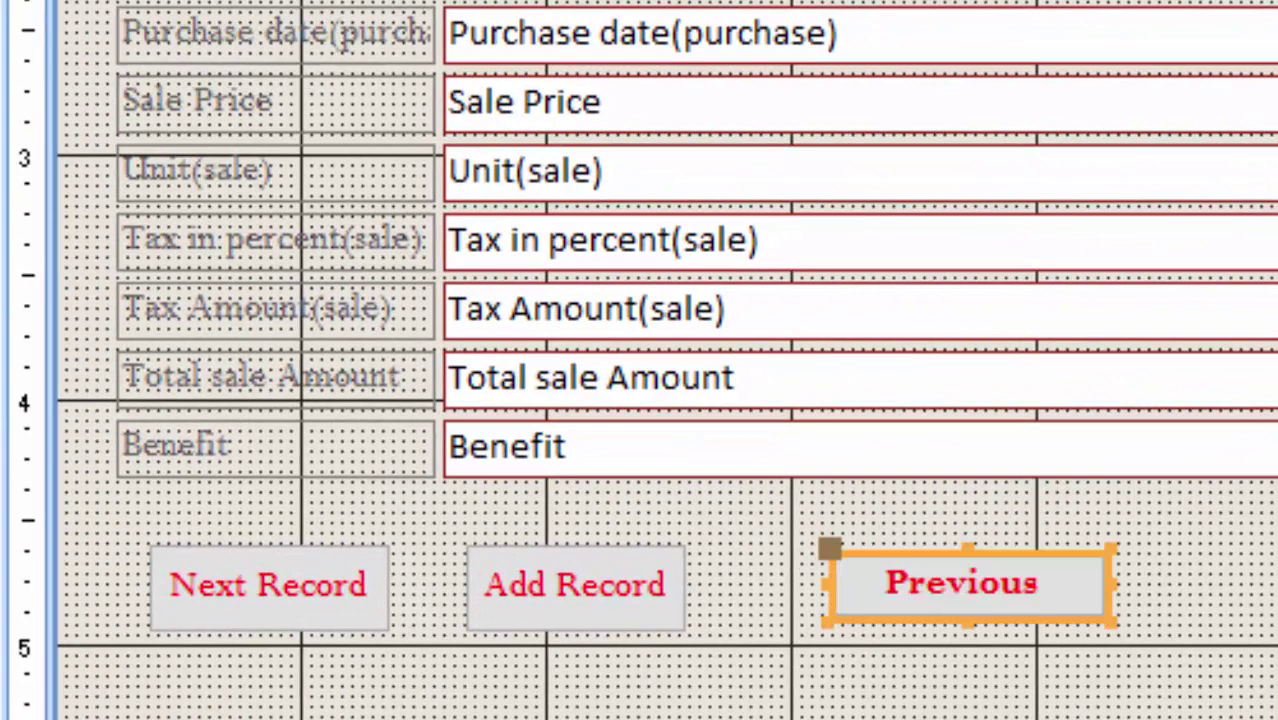
{"action": "left_click_drag", "start_coordinate": [1113, 586], "coordinate": [1270, 586]}
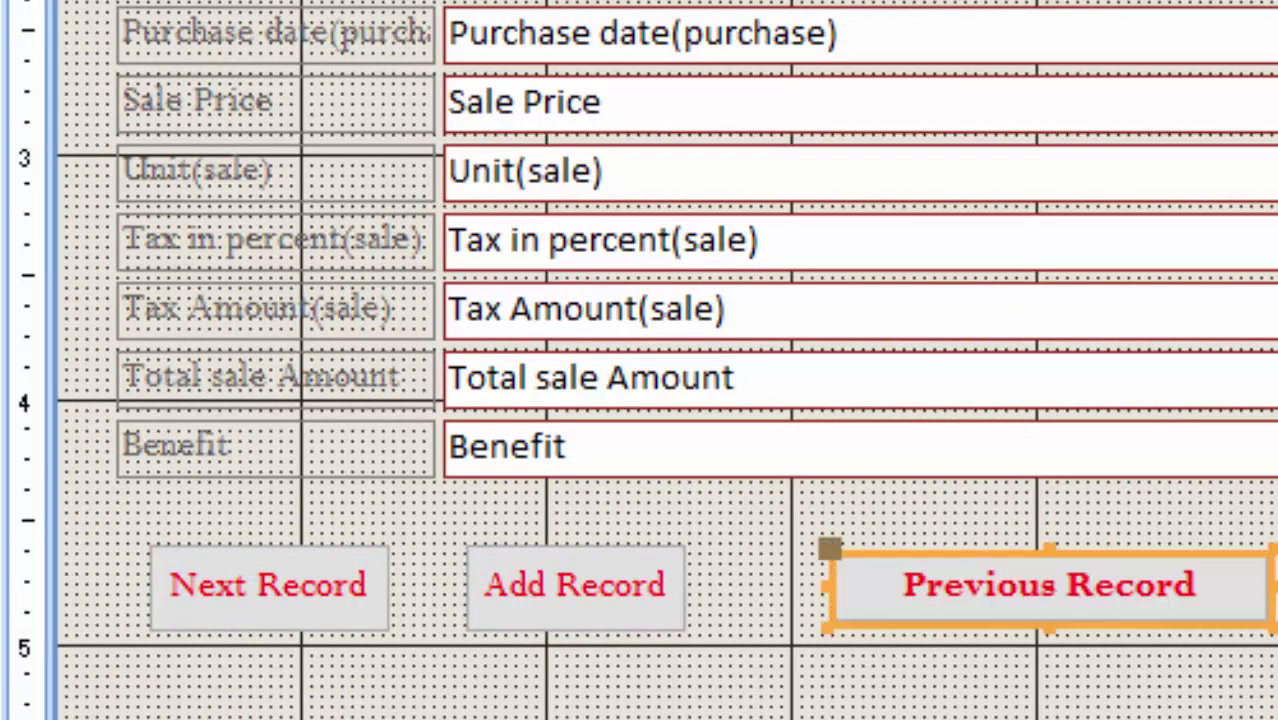
{"action": "left_click", "coordinate": [25, 587]}
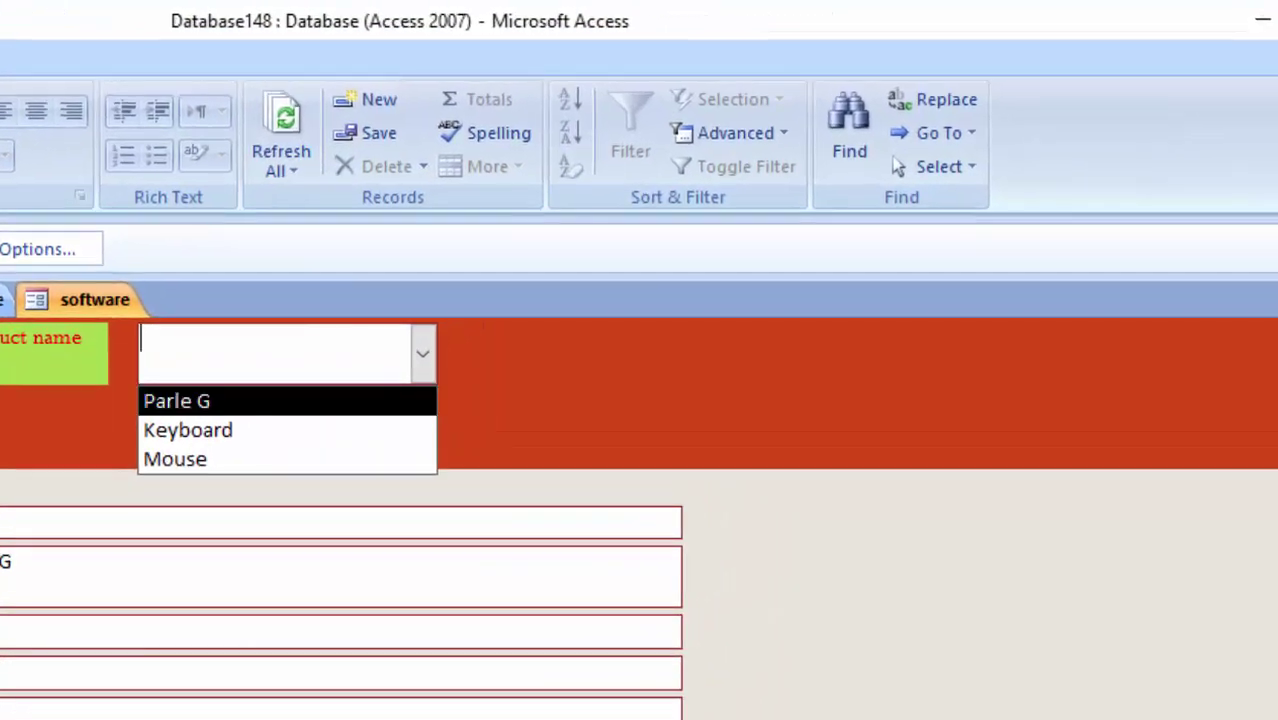
Look up Keyboard in the product search, then start a blank new record at Product name
{"action": "key", "text": "Down"}
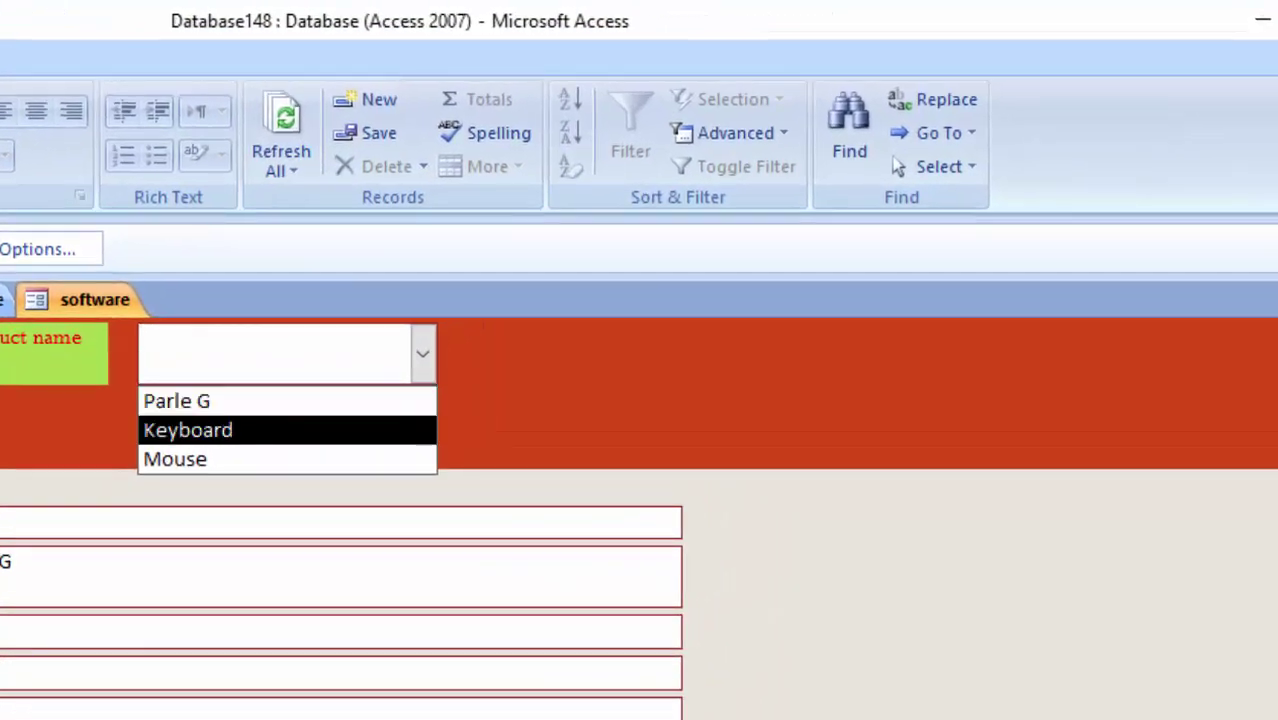
{"action": "key", "text": "Return"}
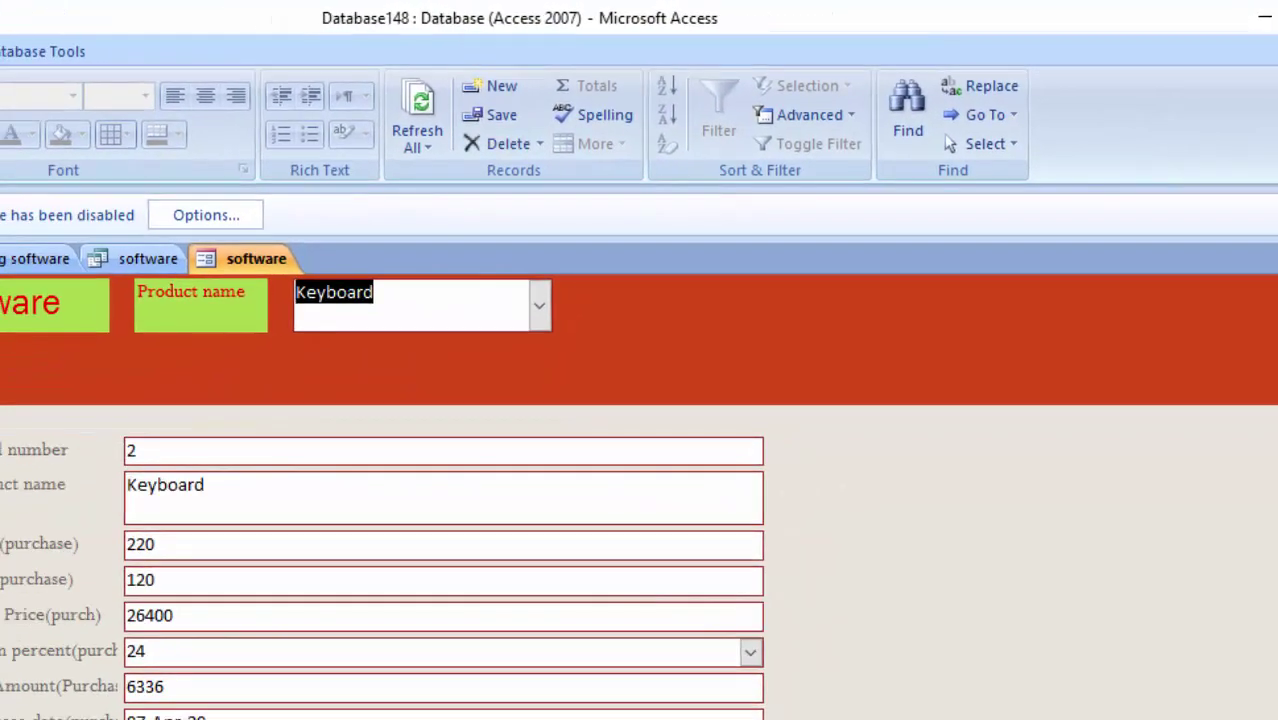
{"action": "scroll", "coordinate": [443, 560], "scroll_direction": "down", "scroll_amount": 3}
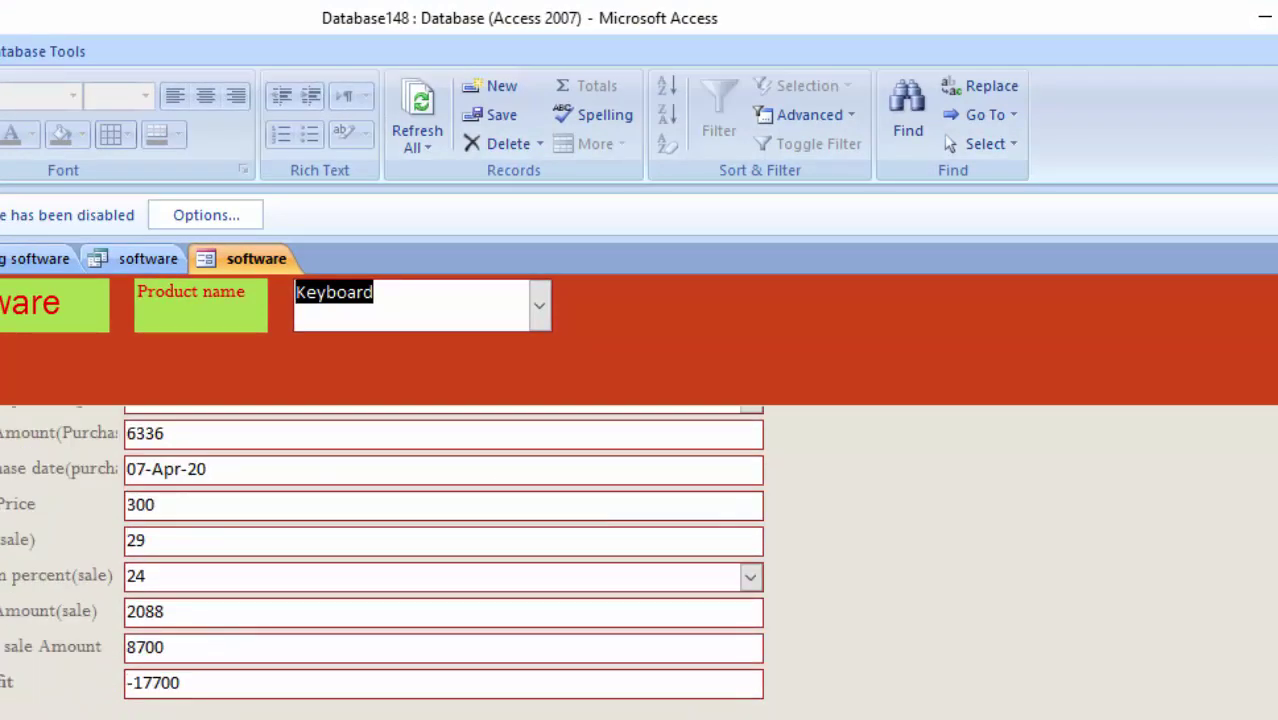
{"action": "key", "text": "ctrl+plus"}
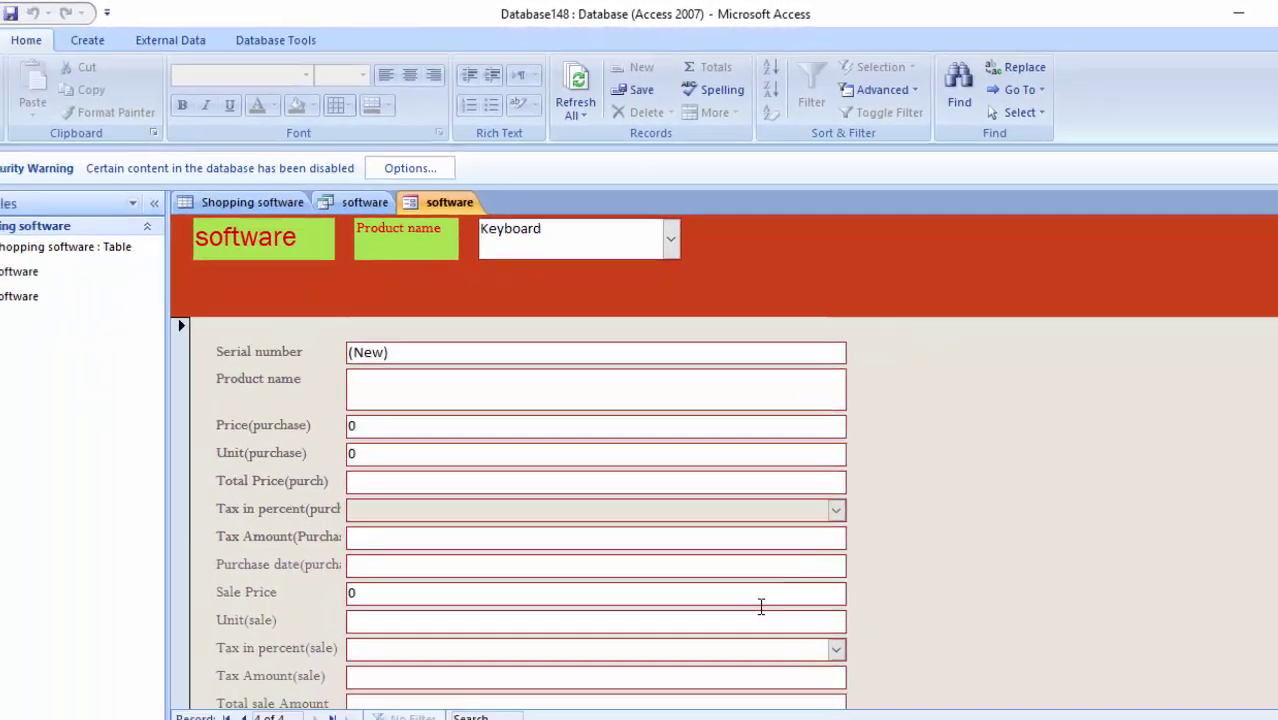
{"action": "key", "text": "Tab"}
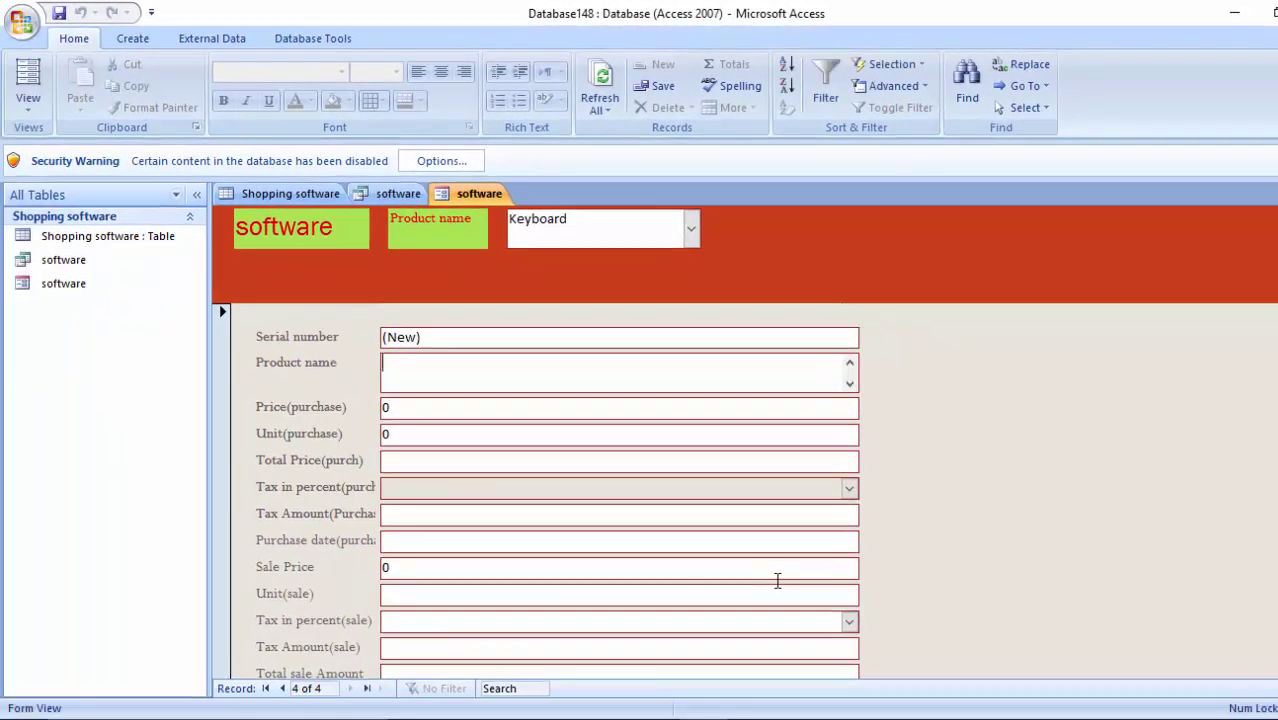
Enter product Head Phone with price 700 and 5 units
{"action": "type", "text": "He"}
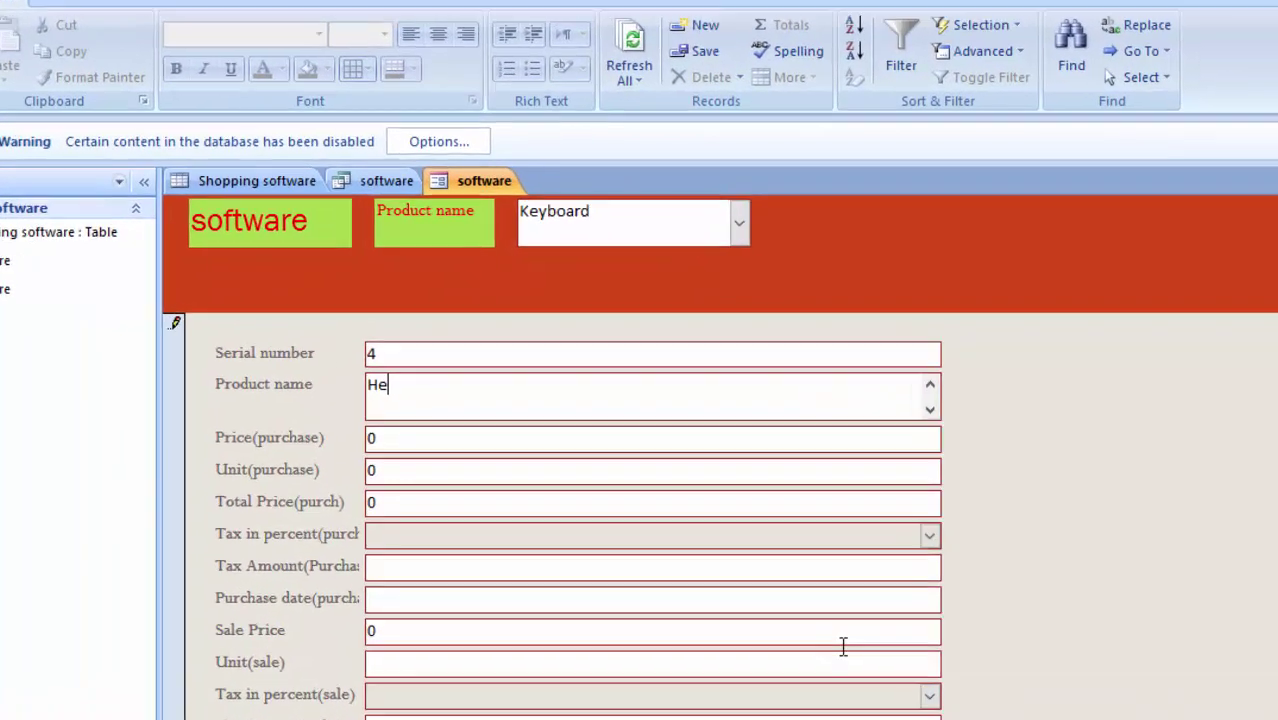
{"action": "type", "text": "ad "}
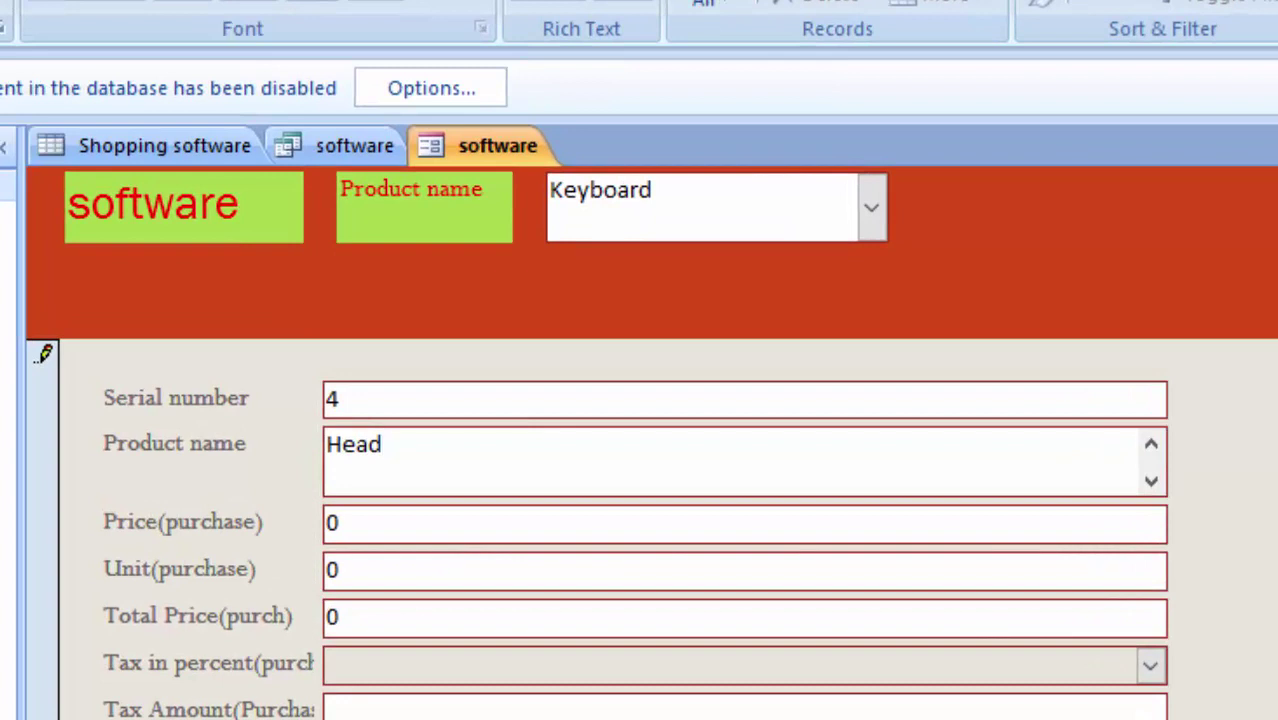
{"action": "type", "text": "Phone"}
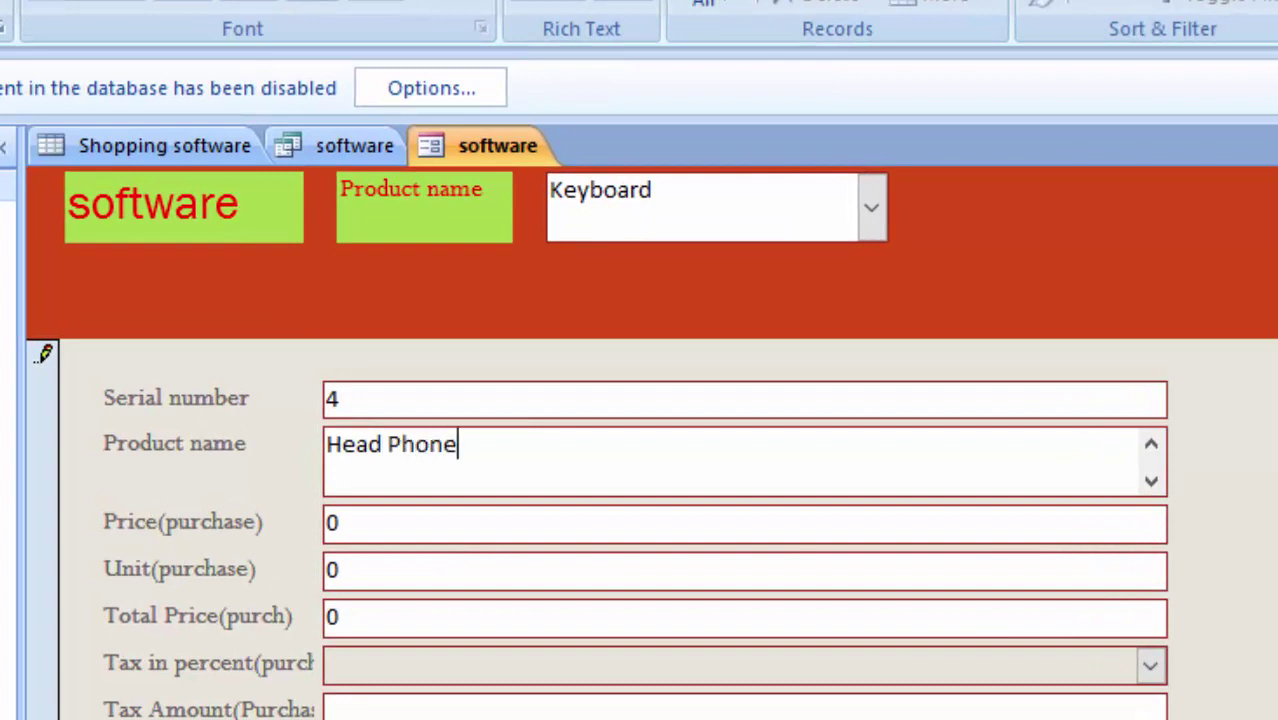
{"action": "key", "text": "Tab"}
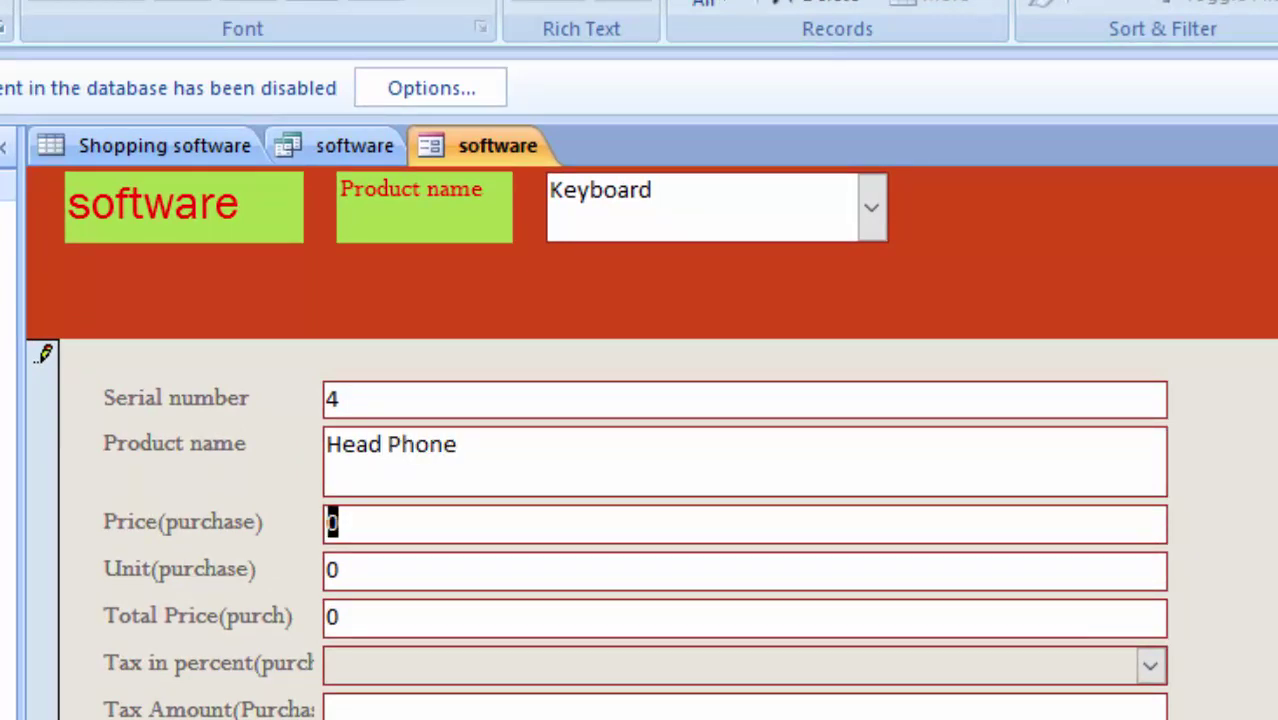
{"action": "type", "text": "7"}
{"action": "type", "text": "00"}
{"action": "key", "text": "Tab"}
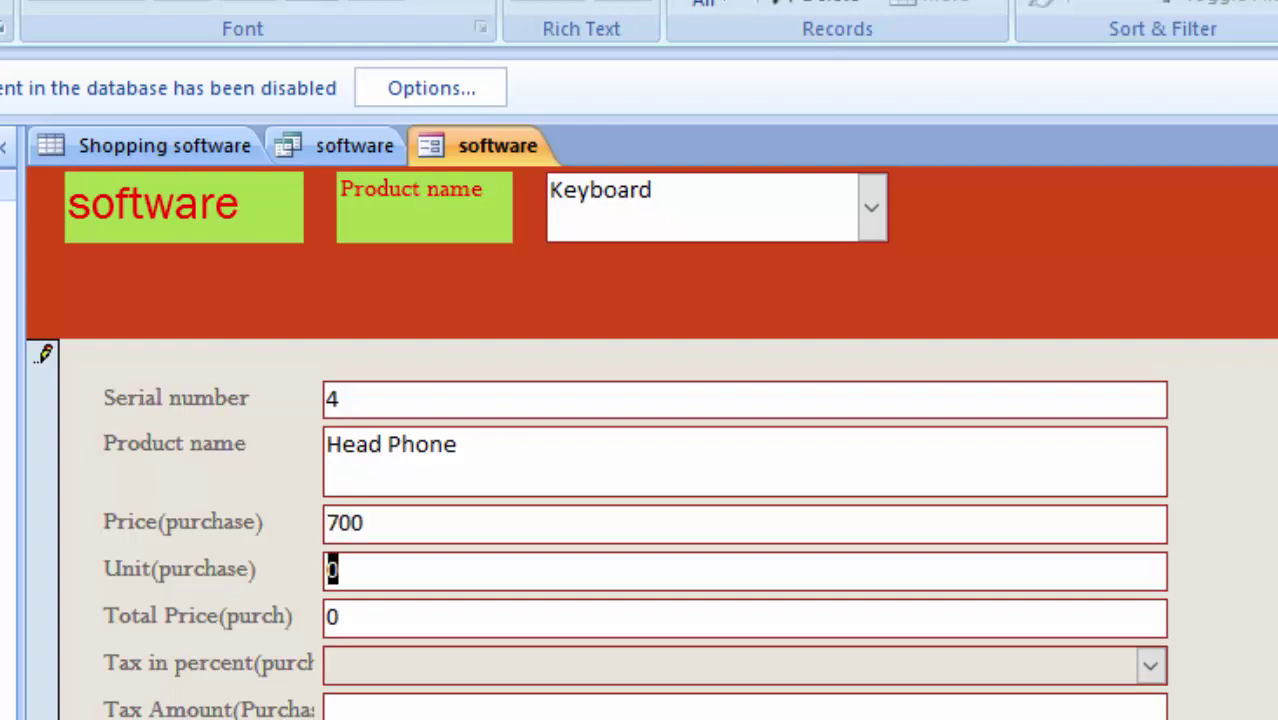
{"action": "type", "text": "5"}
{"action": "key", "text": "Tab"}
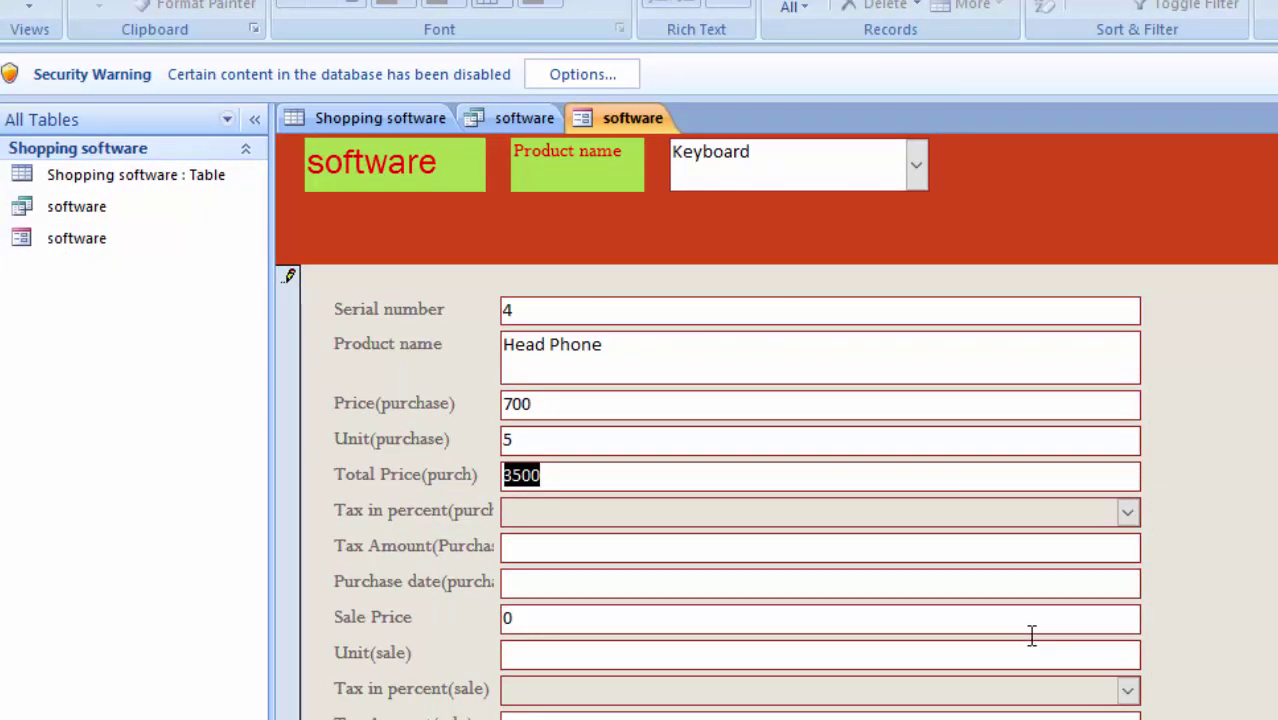
{"action": "key", "text": "Tab"}
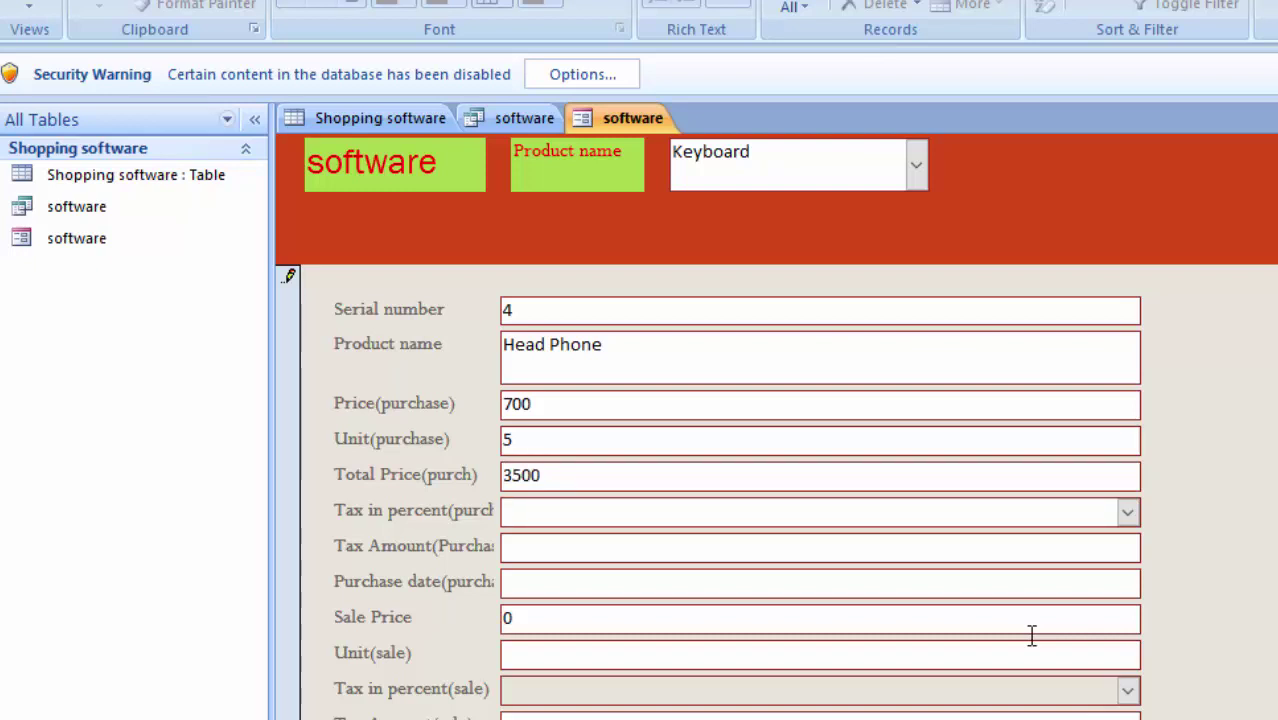
Set the purchase tax to 18% and the purchase date to 21-Apr-19
{"action": "key", "text": "alt+Down"}
{"action": "key", "text": "Down"}
{"action": "key", "text": "Down"}
{"action": "key", "text": "Down"}
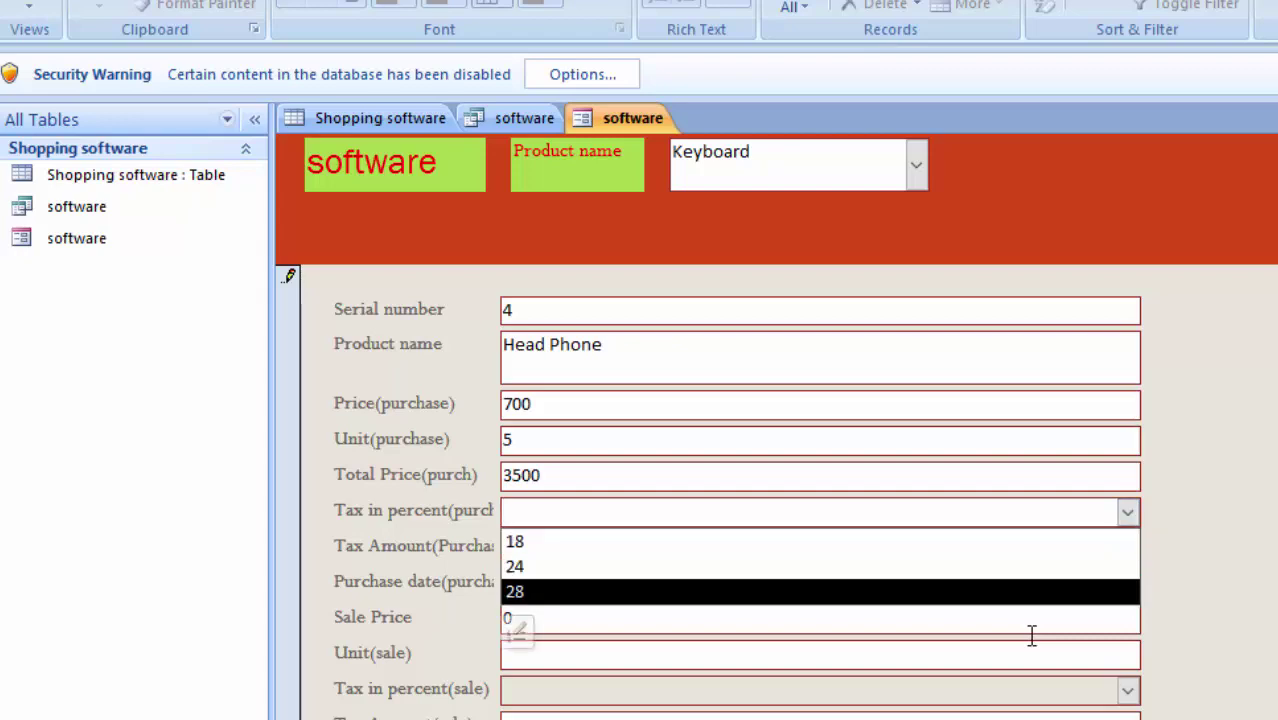
{"action": "key", "text": "Up"}
{"action": "key", "text": "Up"}
{"action": "key", "text": "Return"}
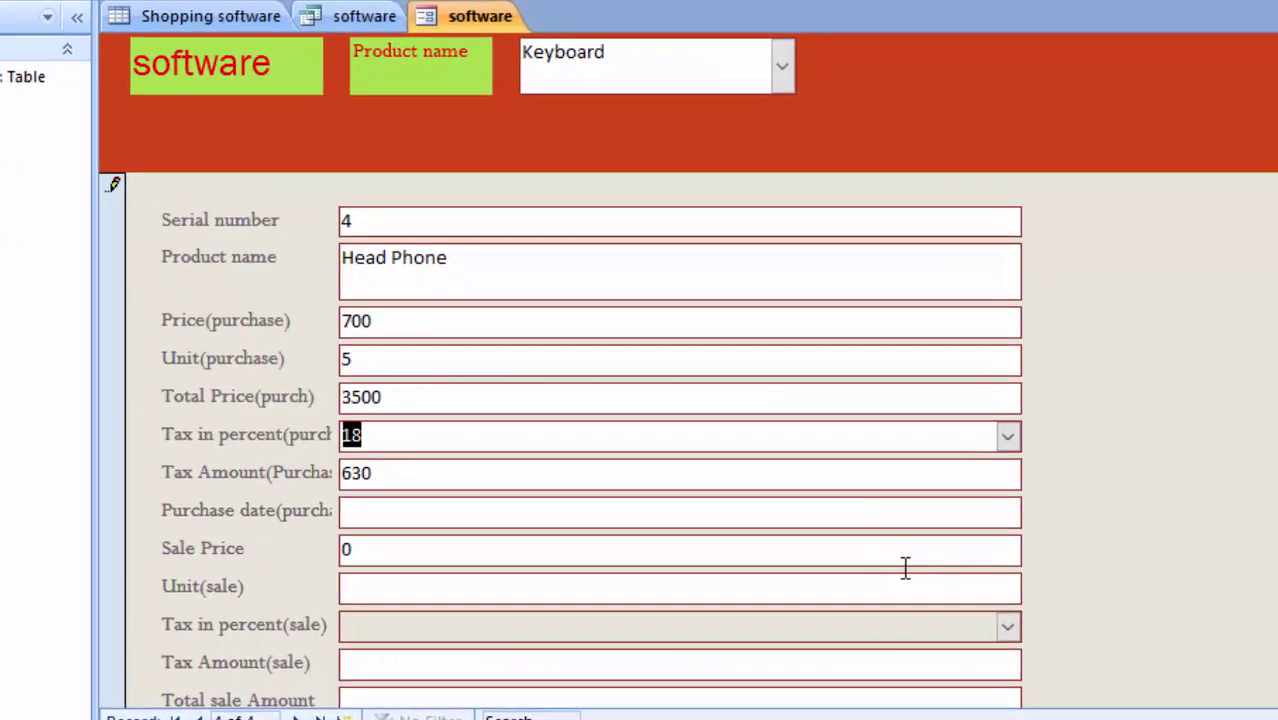
{"action": "key", "text": "Tab"}
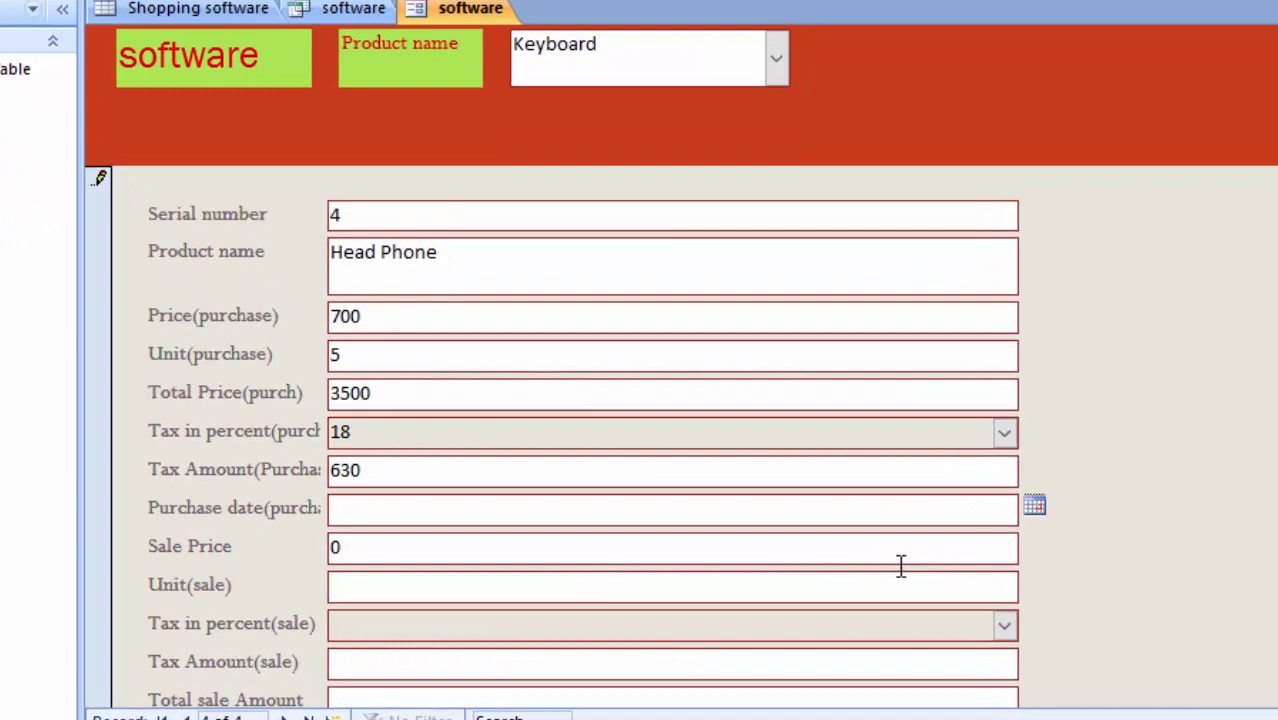
{"action": "key", "text": "alt+Down"}
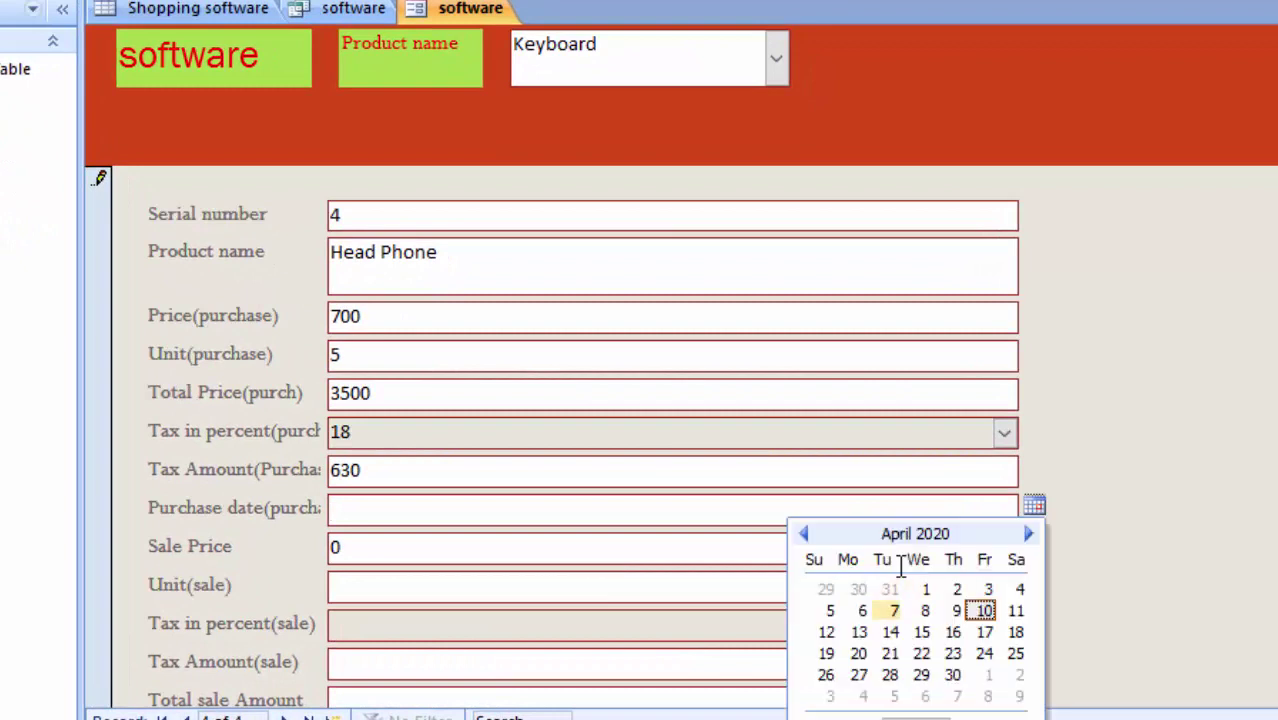
{"action": "left_click", "coordinate": [890, 653]}
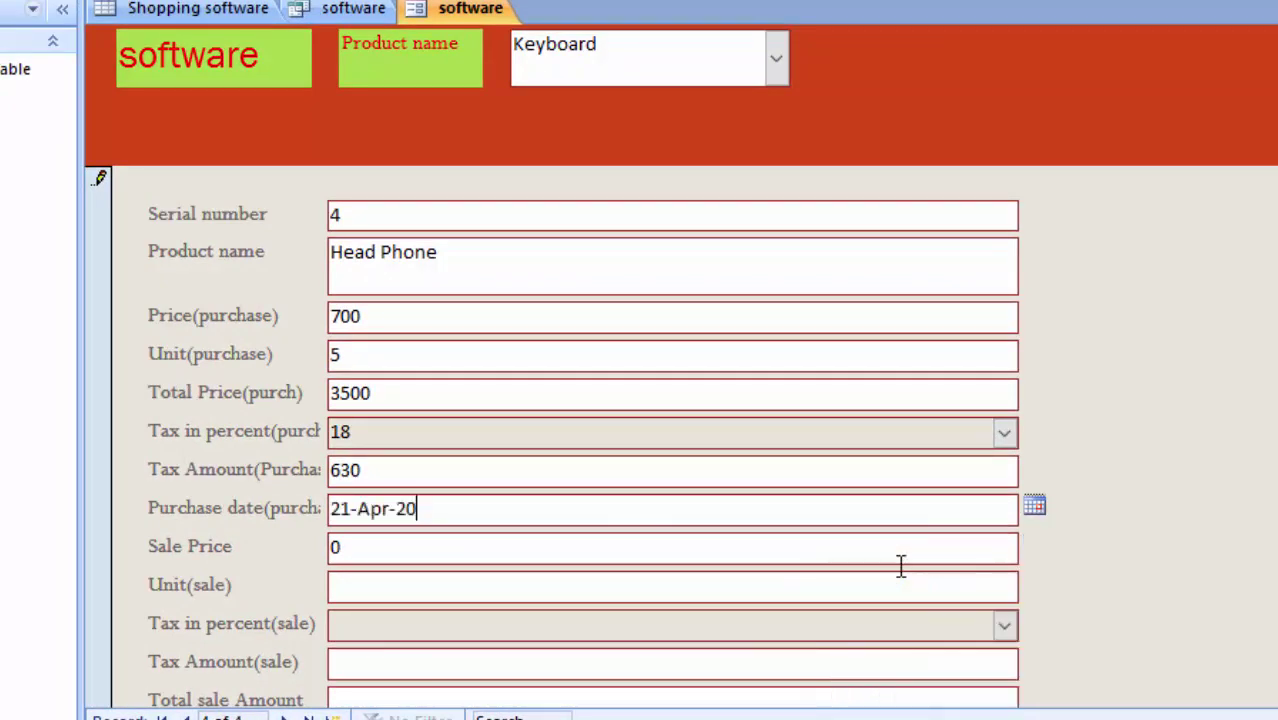
{"action": "key", "text": "BackSpace"}
{"action": "key", "text": "BackSpace"}
{"action": "type", "text": "19"}
{"action": "key", "text": "Tab"}
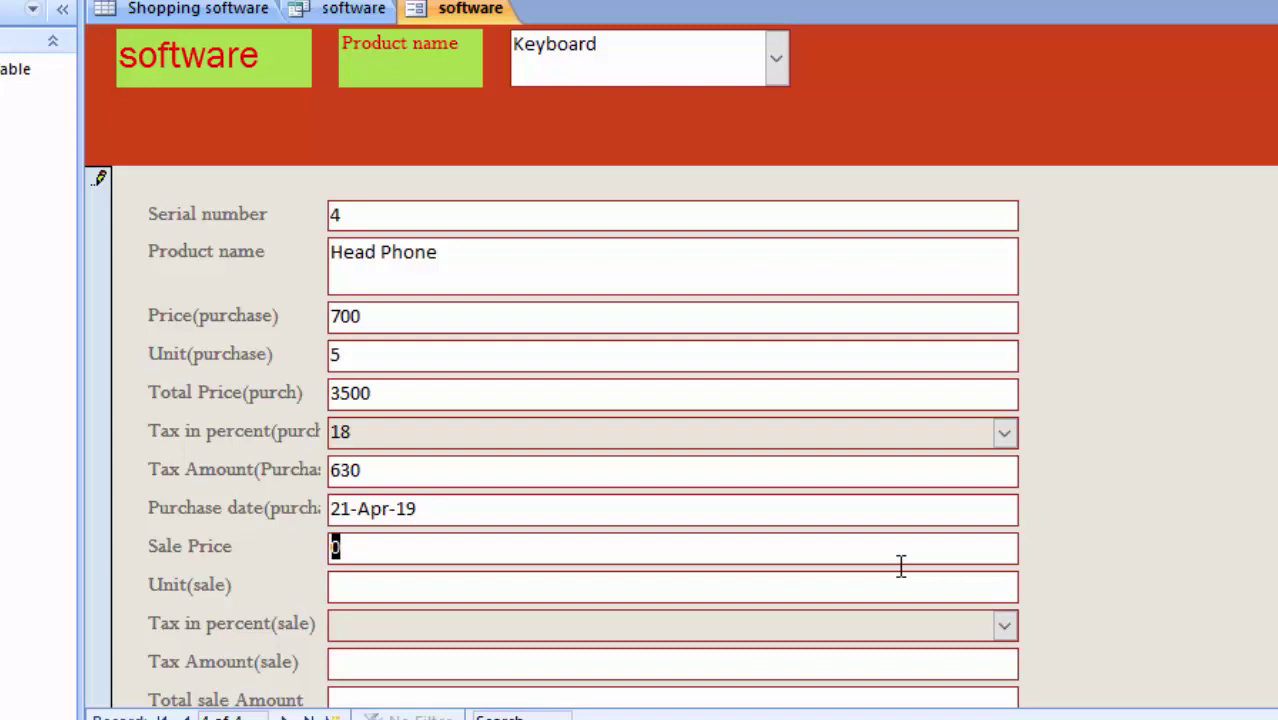
Enter sale price 850 and 6 units sold so the benefit computes
{"action": "type", "text": "85"}
{"action": "type", "text": "0"}
{"action": "key", "text": "Tab"}
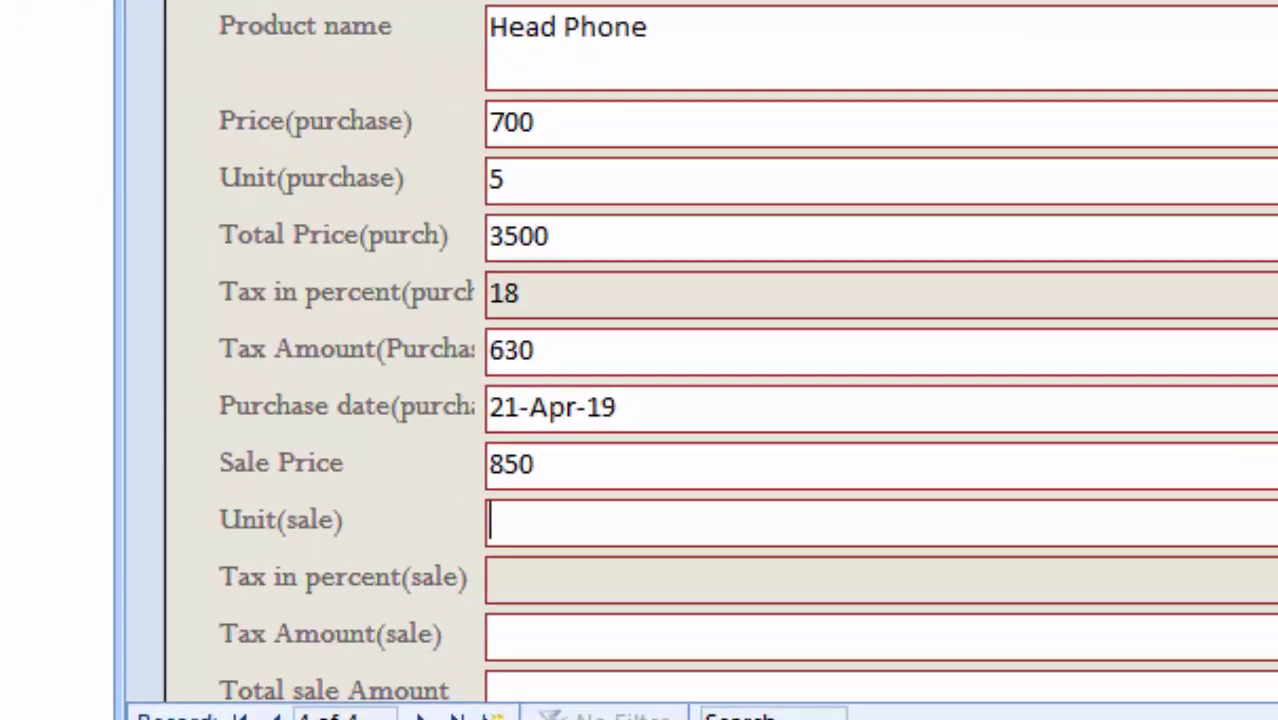
{"action": "type", "text": "6"}
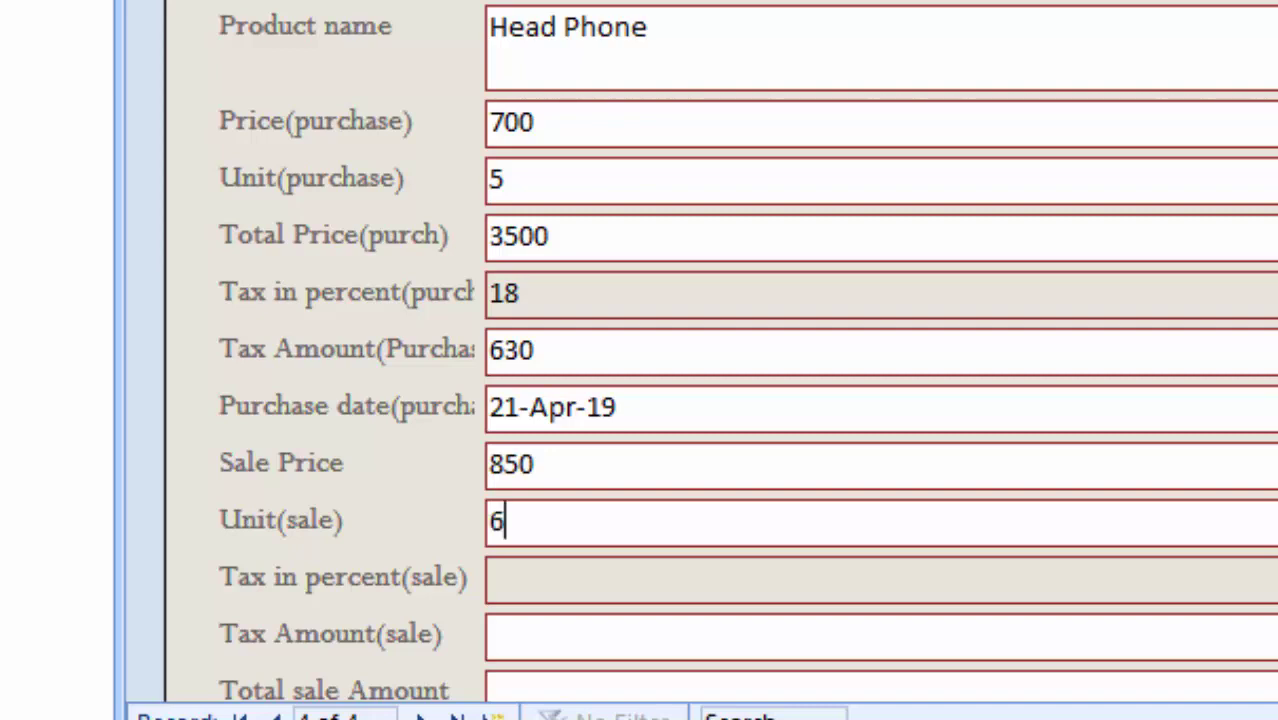
{"action": "key", "text": "Tab"}
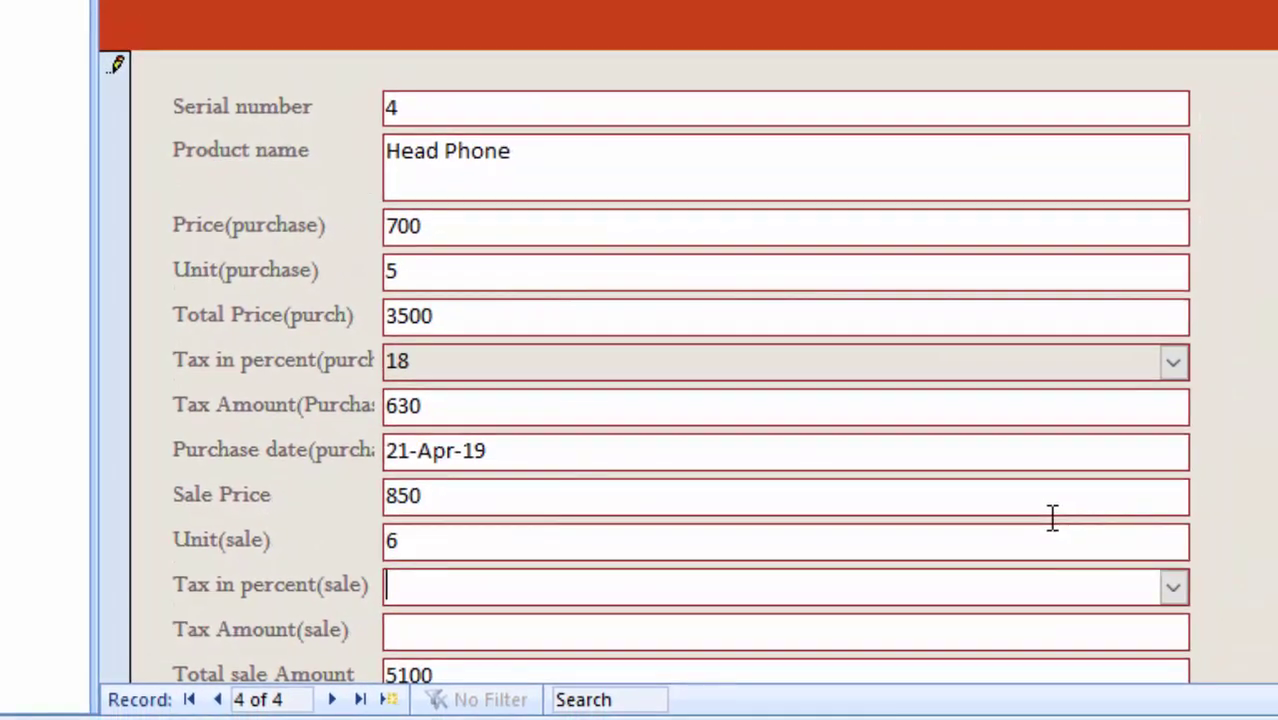
{"action": "scroll", "coordinate": [1052, 517], "scroll_direction": "down", "scroll_amount": 3}
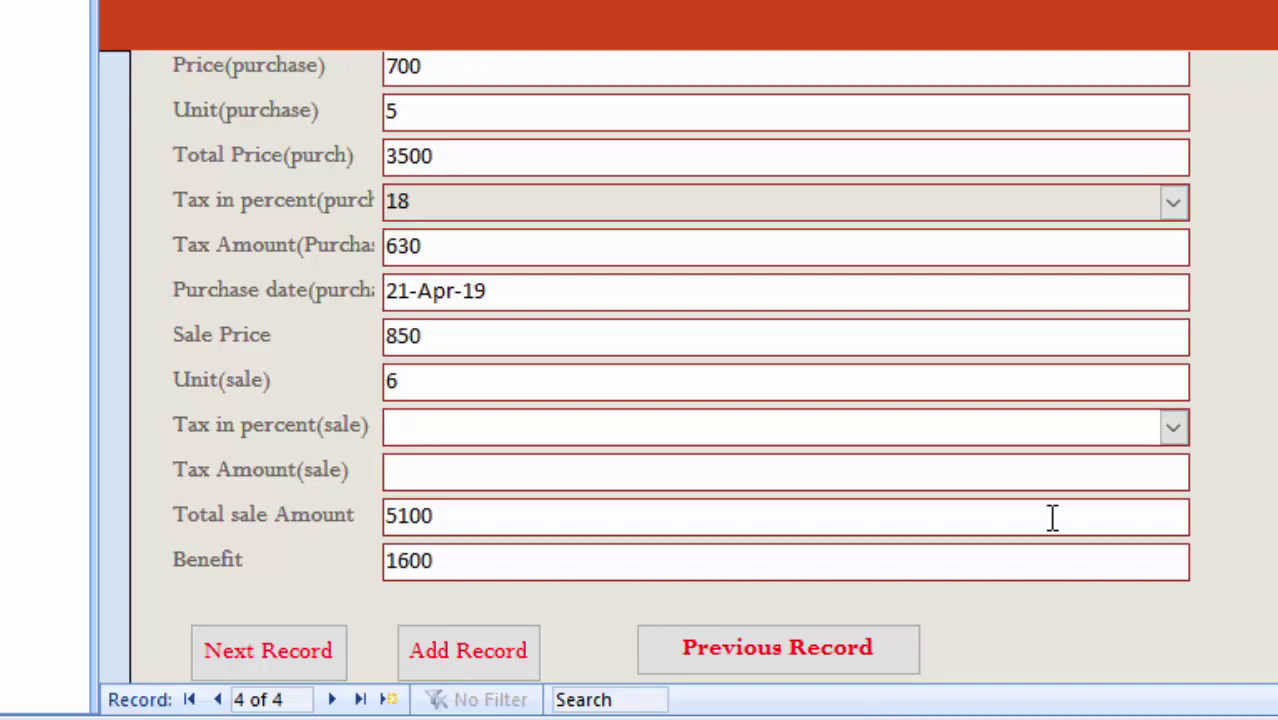
Give the Head Phone record an 18% sale tax
{"action": "key", "text": "alt+Down"}
{"action": "key", "text": "Down"}
{"action": "key", "text": "Return"}
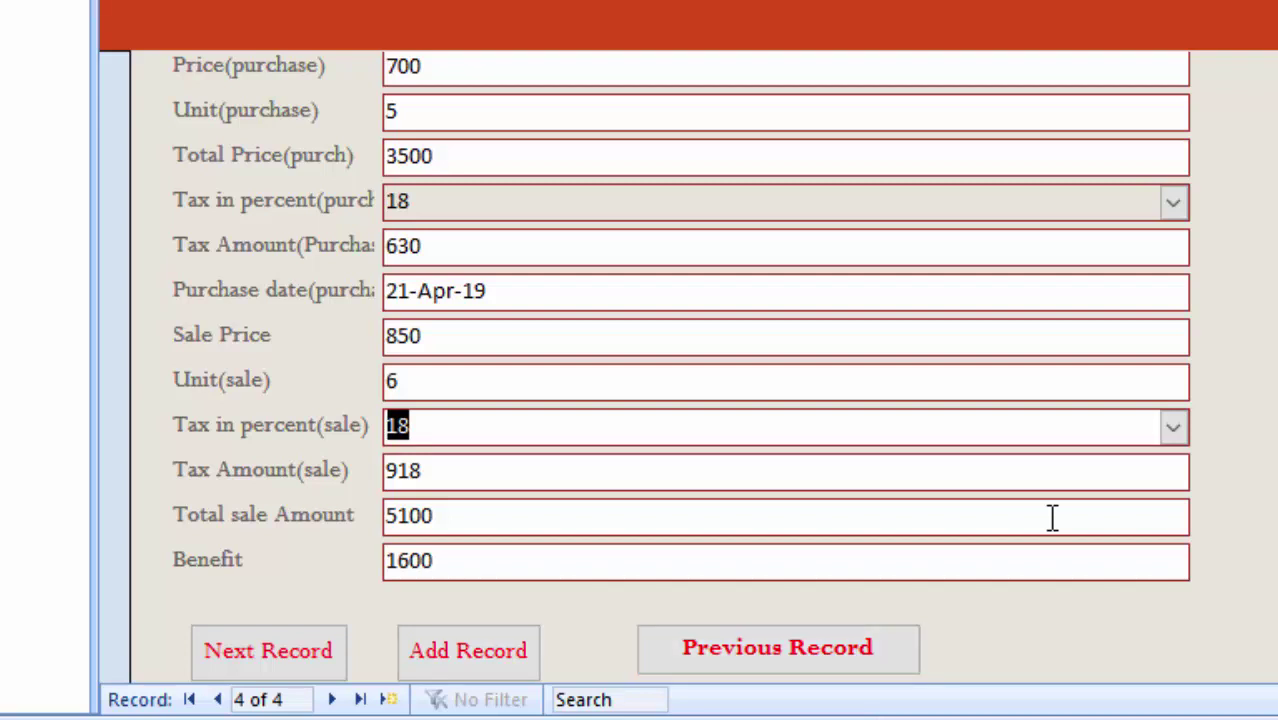
{"action": "key", "text": "Tab"}
Go back to the previous record, then jump to Parle G via the product search combo
{"action": "key", "text": "Return"}
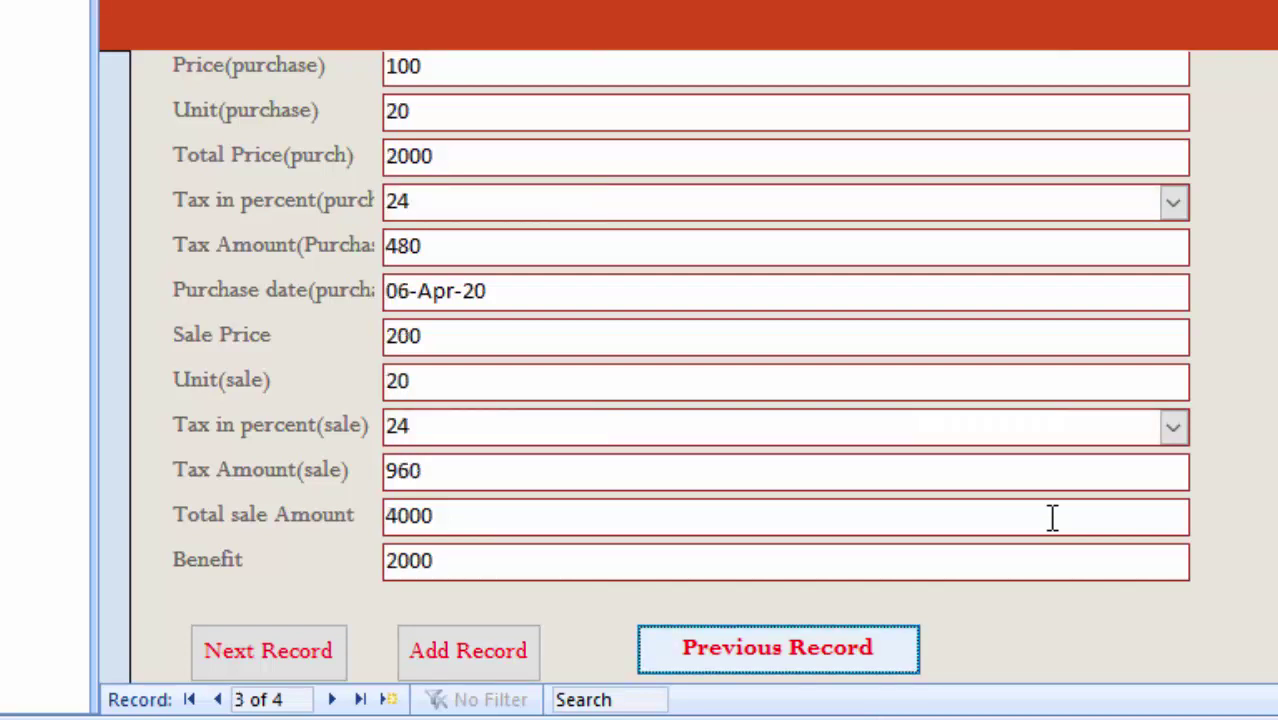
{"action": "scroll", "coordinate": [1052, 517], "scroll_direction": "up", "scroll_amount": 3}
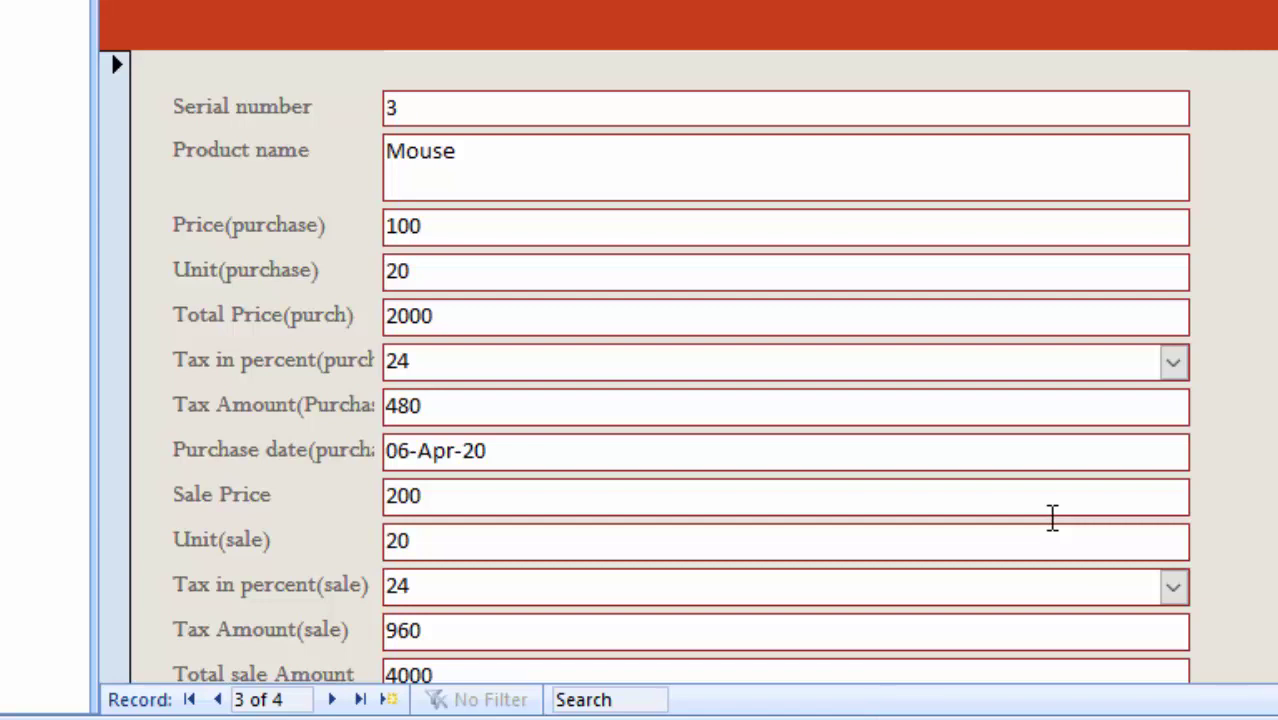
{"action": "key", "text": "F4"}
{"action": "key", "text": "Up"}
{"action": "key", "text": "Return"}
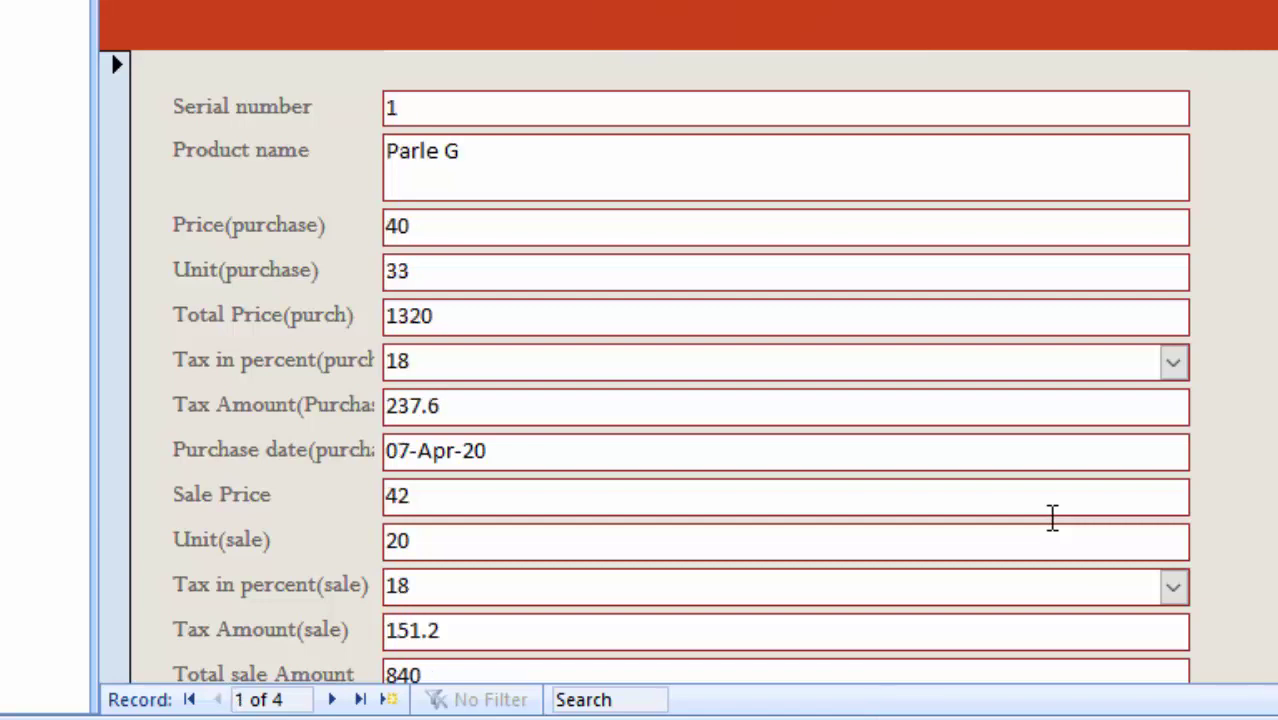
Use the product search combo to jump to the Mouse record
{"action": "key", "text": "F4"}
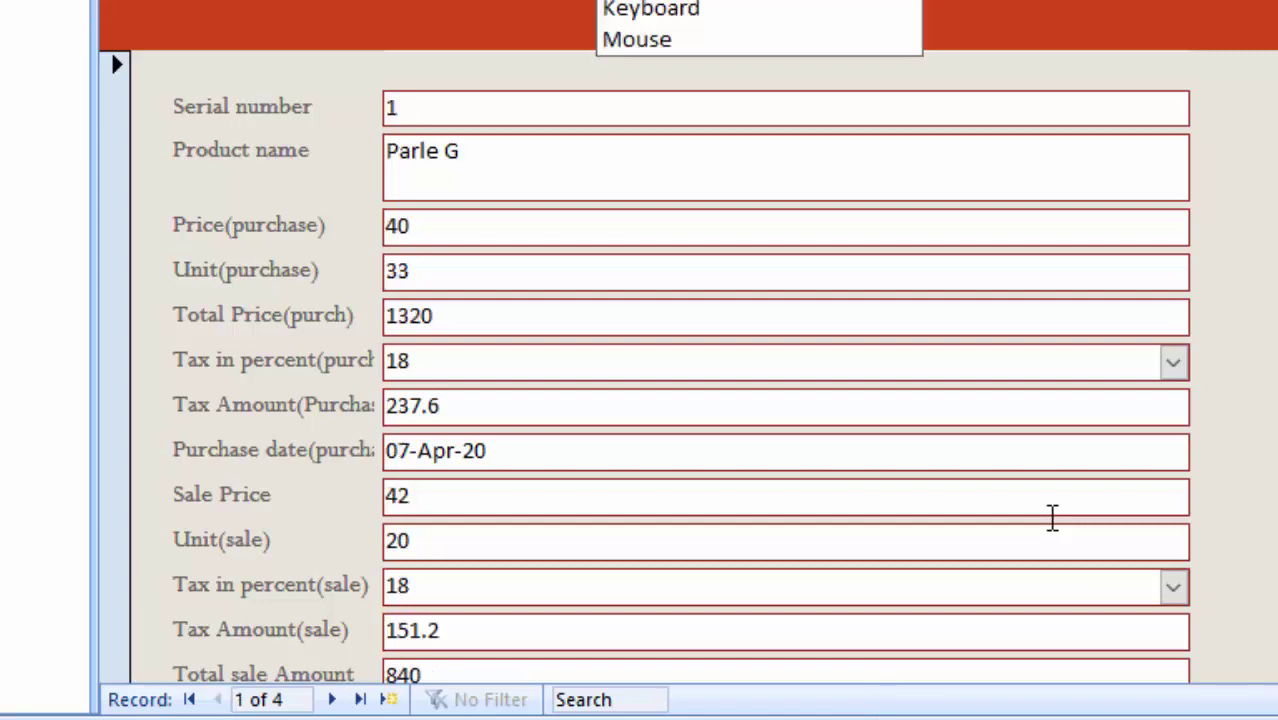
{"action": "key", "text": "Down"}
{"action": "key", "text": "Down"}
{"action": "key", "text": "Return"}
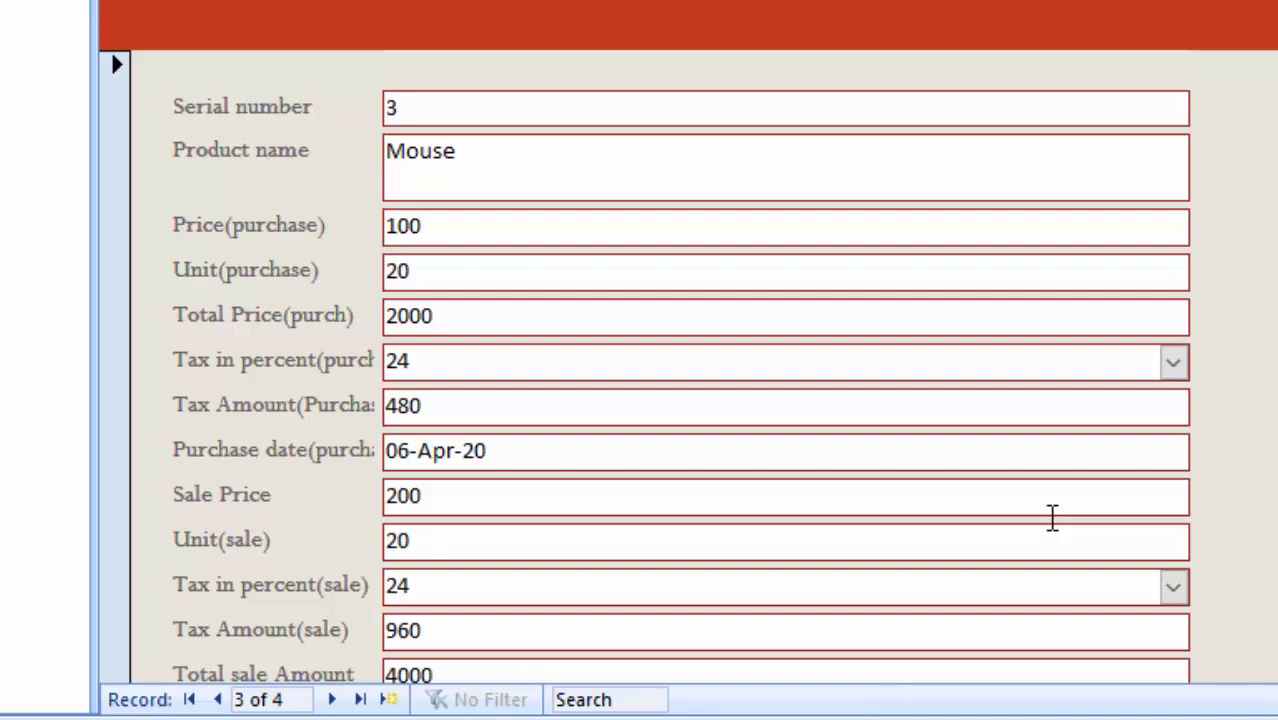
{"action": "key", "text": "alt+f"}
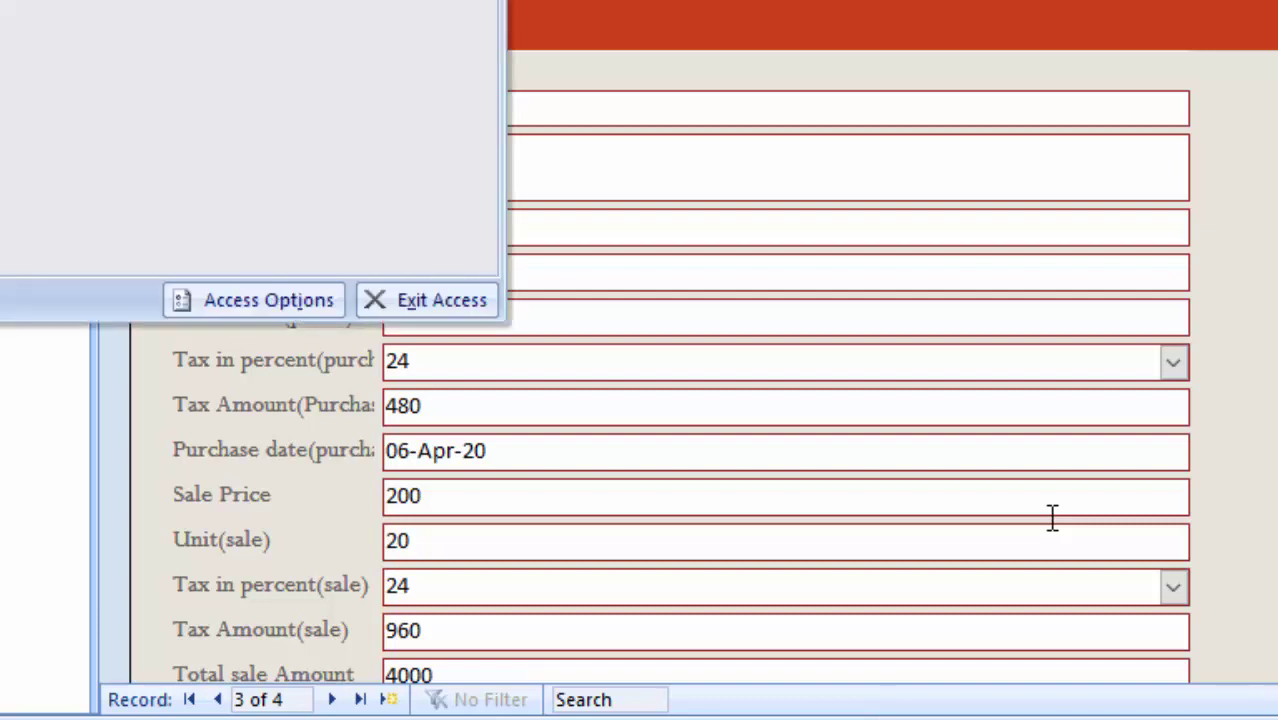
{"action": "key", "text": "Escape"}
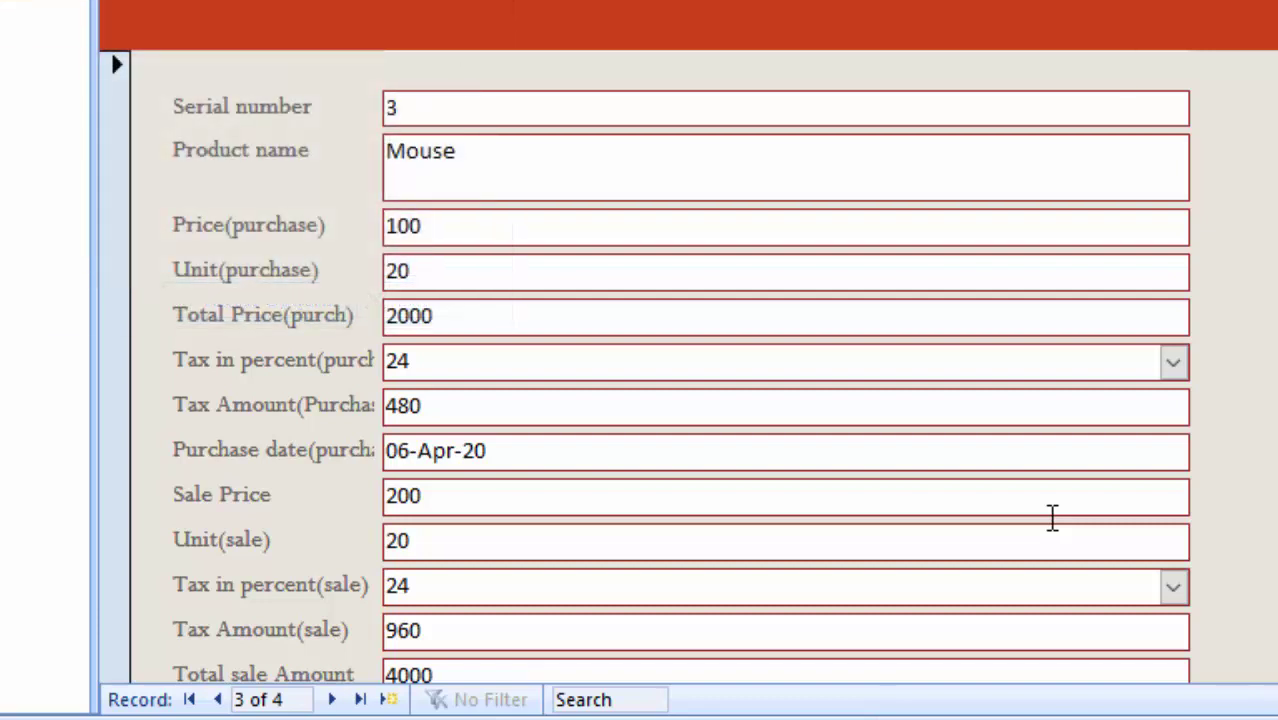